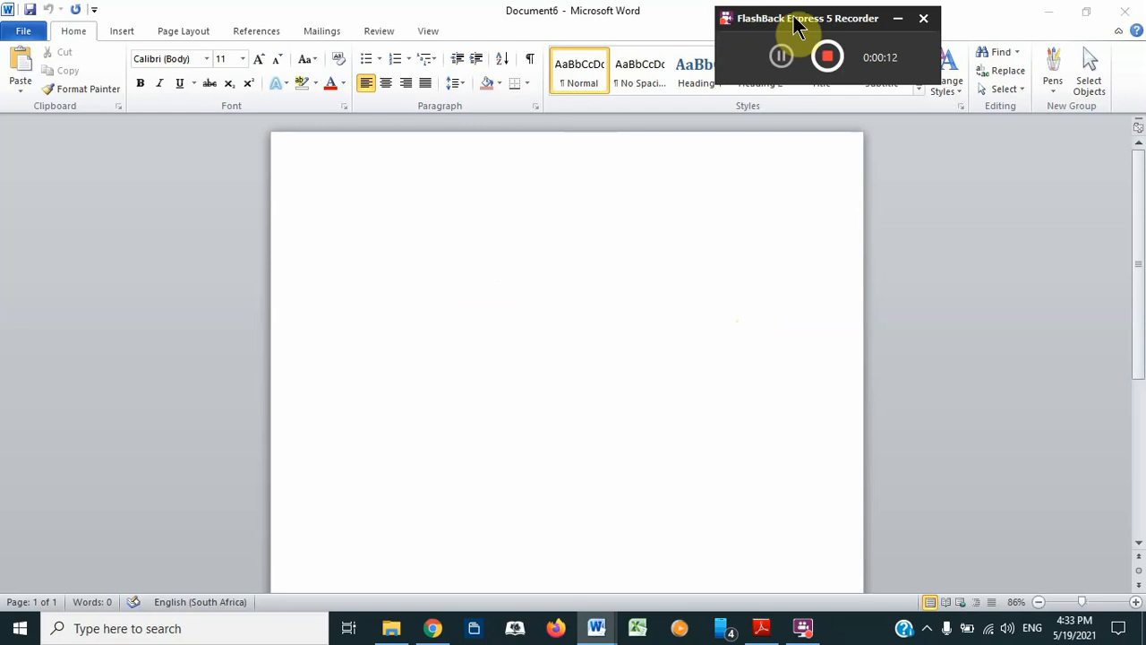
Enter the text "AS" in the blank document and enlarge it to 14 pt
left_click_drag(781, 22, 993, 60)
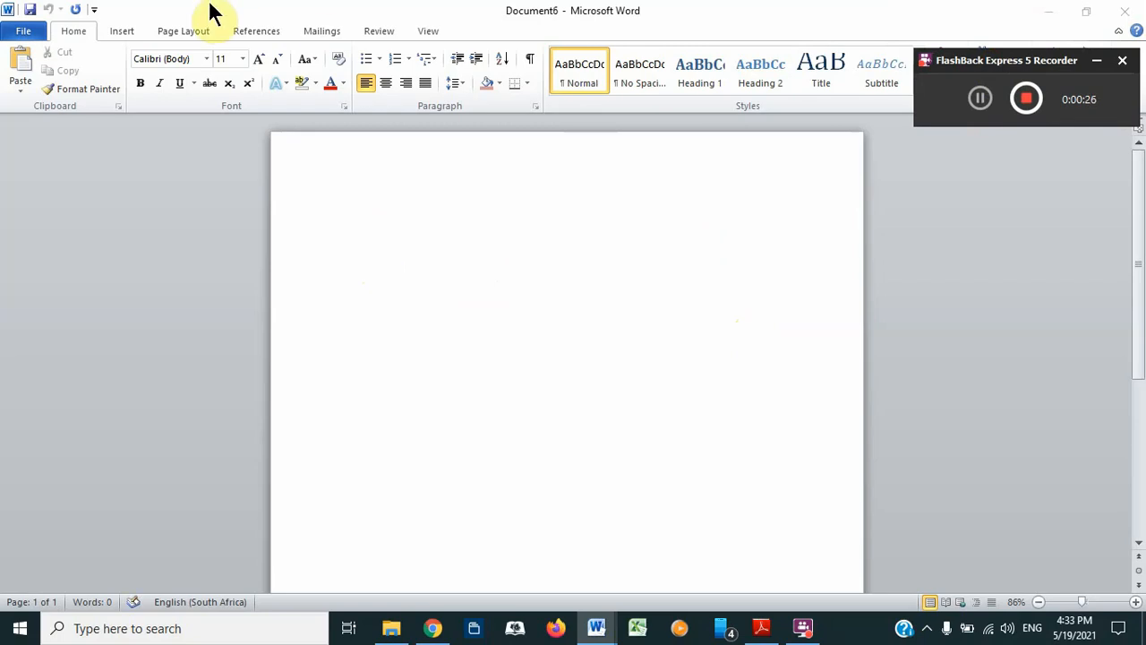
left_click(113, 34)
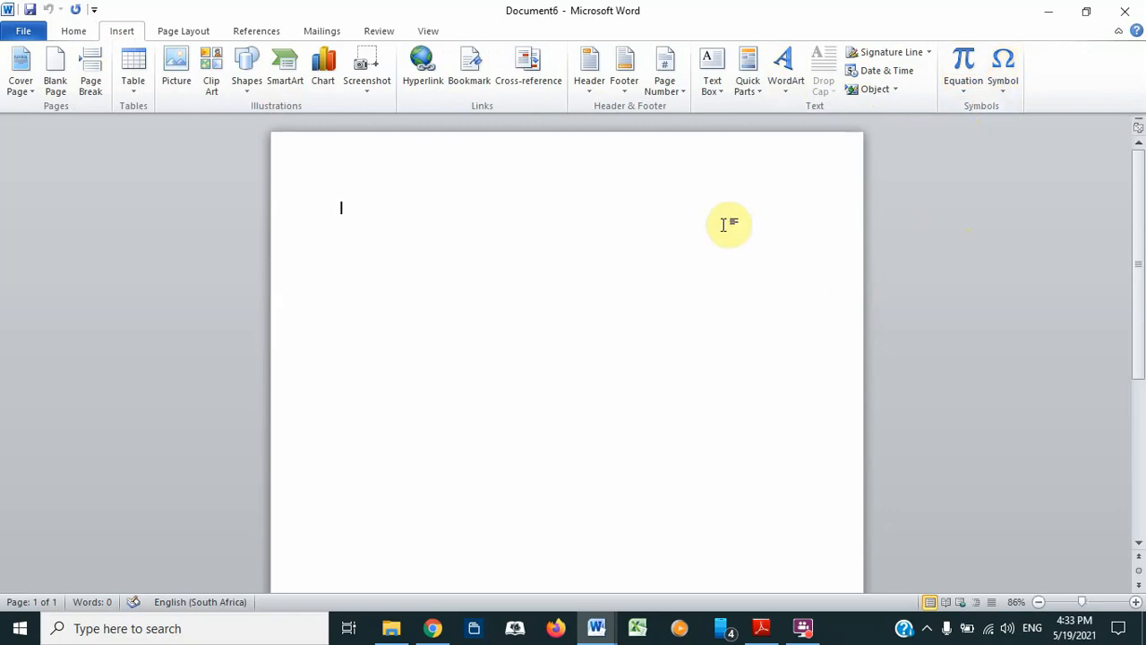
type("AS")
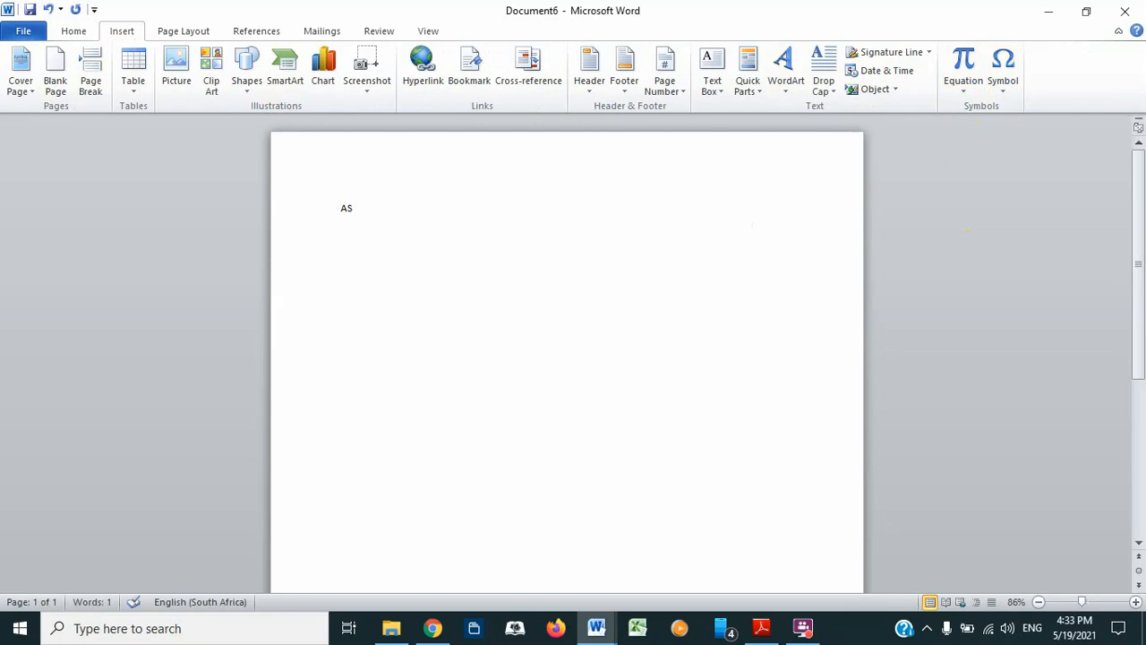
left_click(340, 210)
left_click_drag(376, 216, 388, 205)
left_click(467, 171)
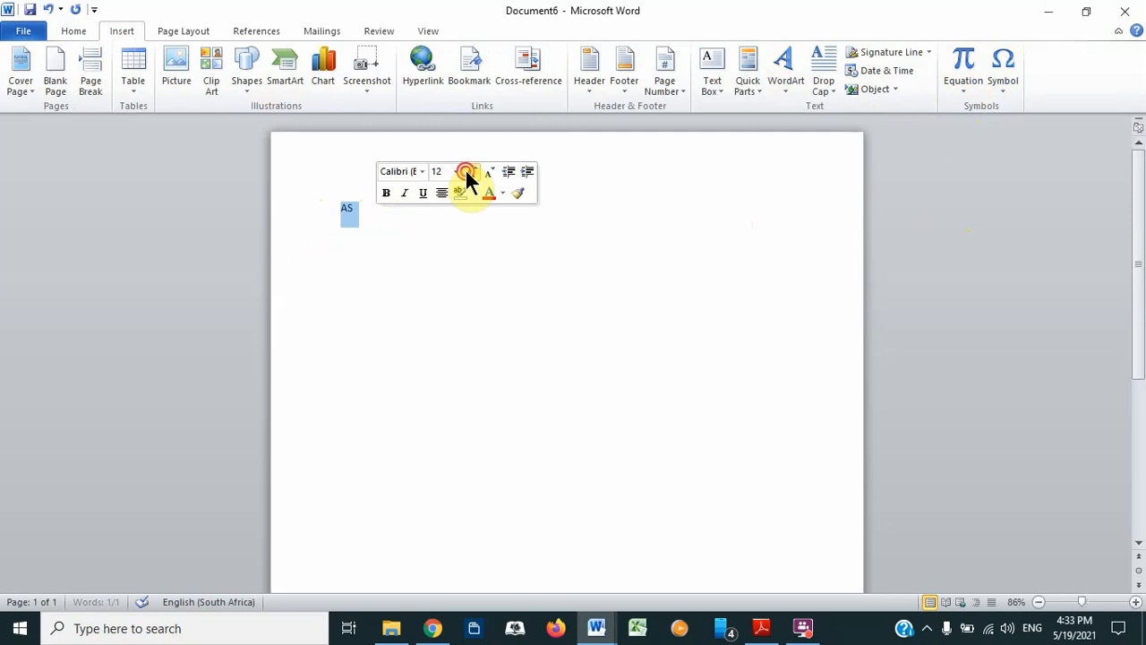
left_click(467, 171)
left_click(358, 225)
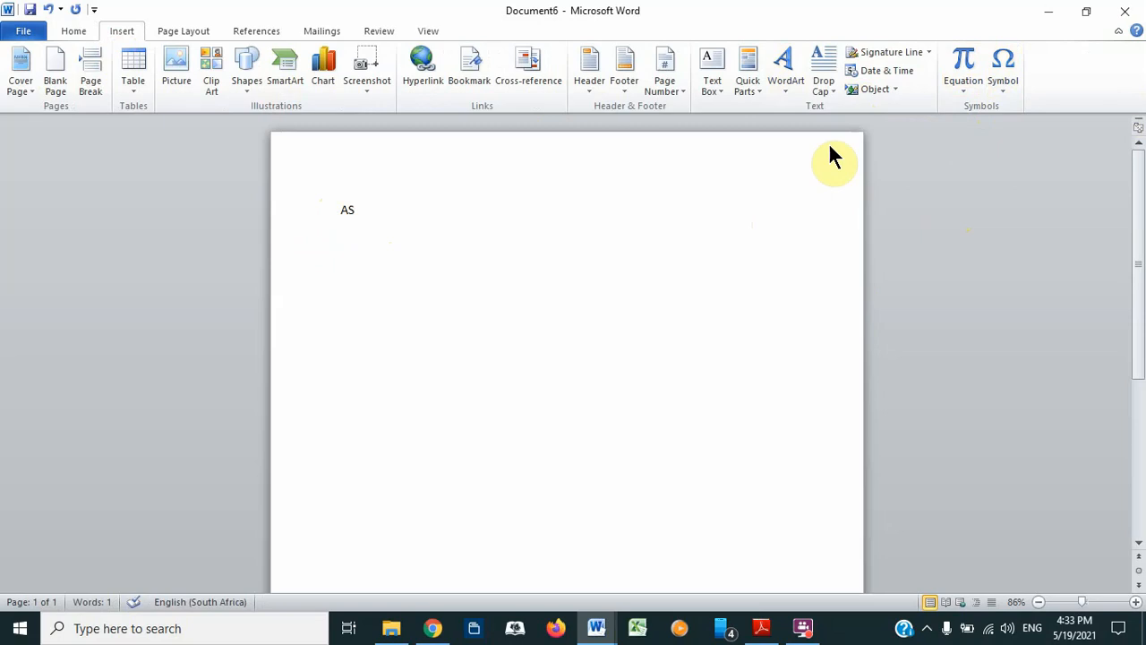
Insert the symbol Ö (Cyrillic Capital Letter O With Diaeresis, code 04E6) after "AS"
left_click(999, 89)
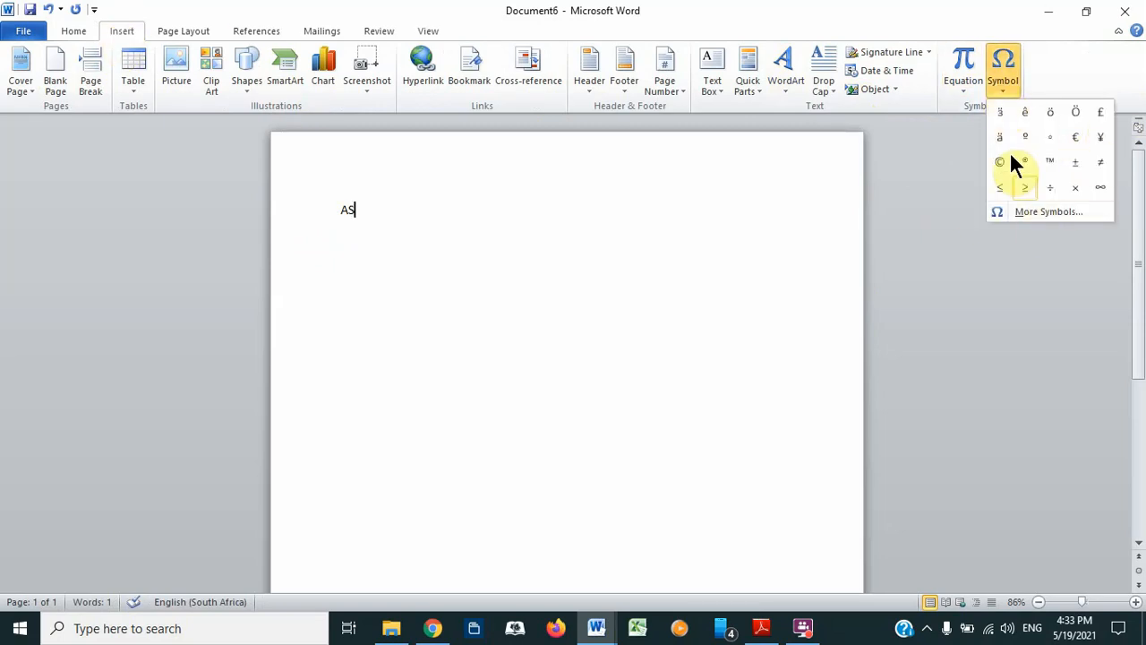
left_click(1032, 213)
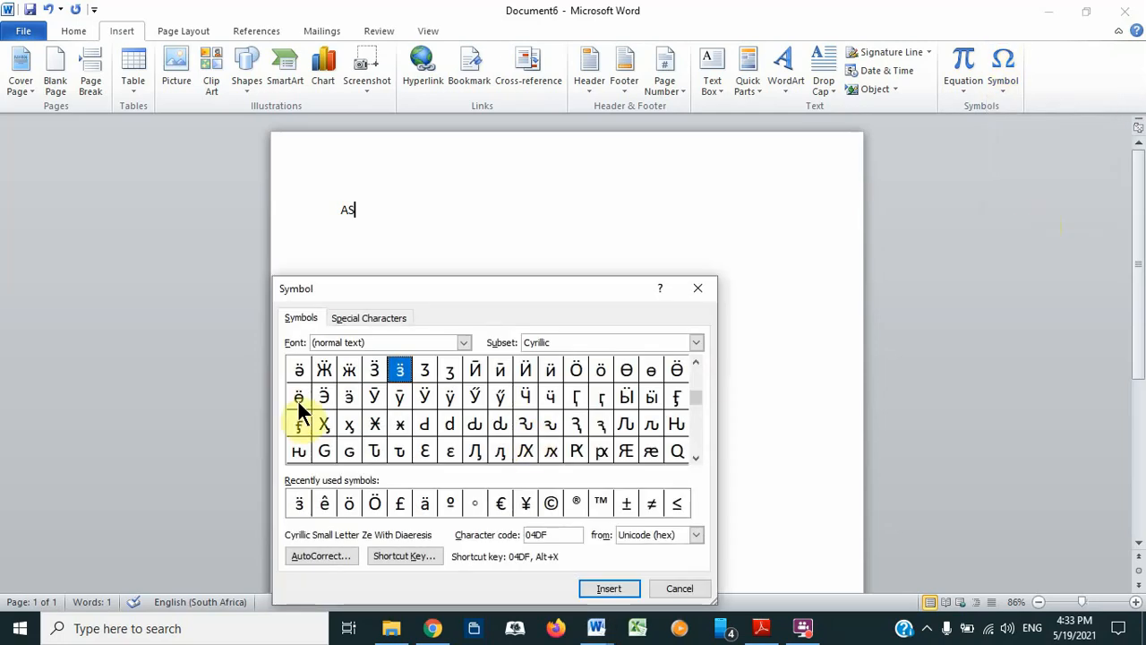
left_click(576, 370)
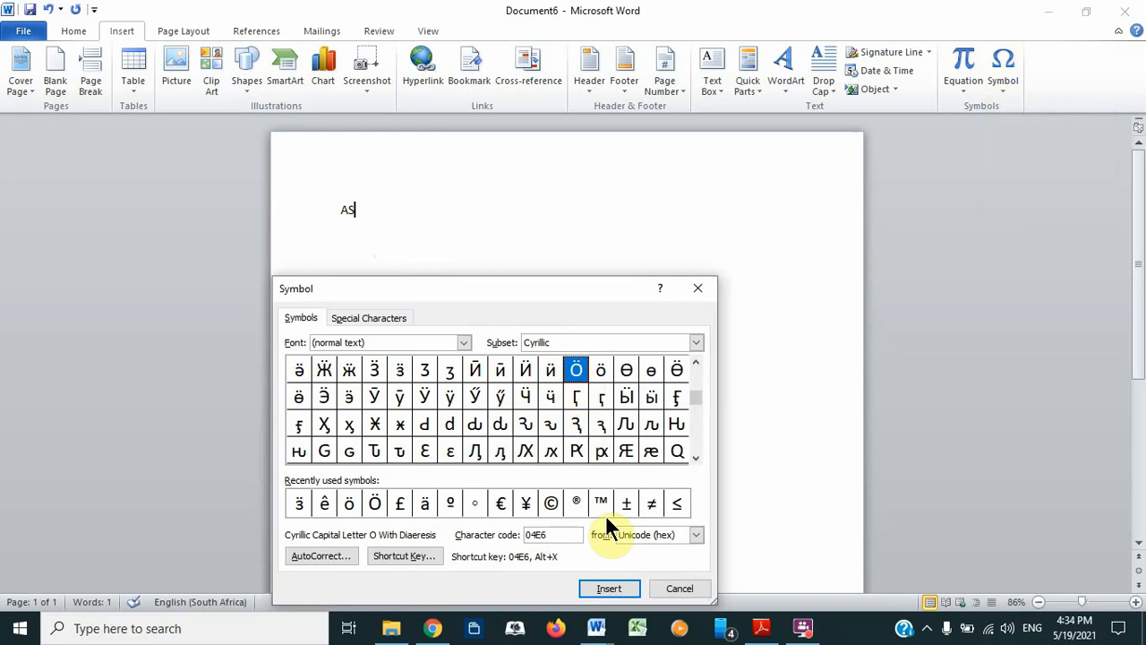
left_click(607, 588)
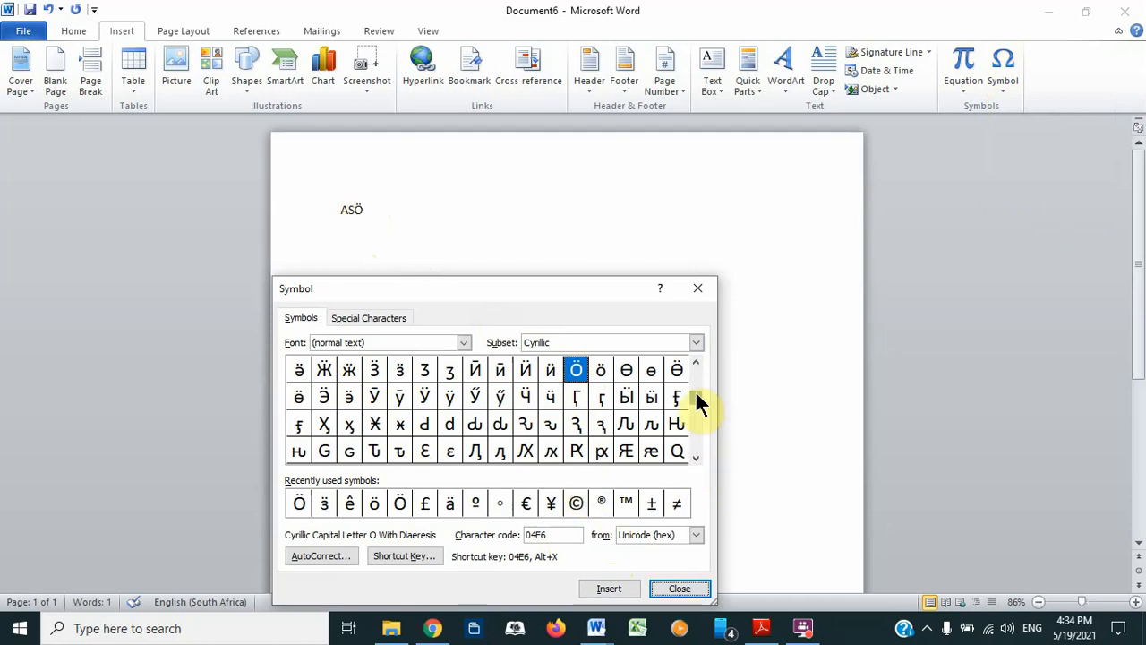
Insert the Latin Extended-B symbol Ȳ (Latin Capital Letter Y With Macron, code 0232) after the Ö and add two line breaks
left_click_drag(699, 400, 698, 370)
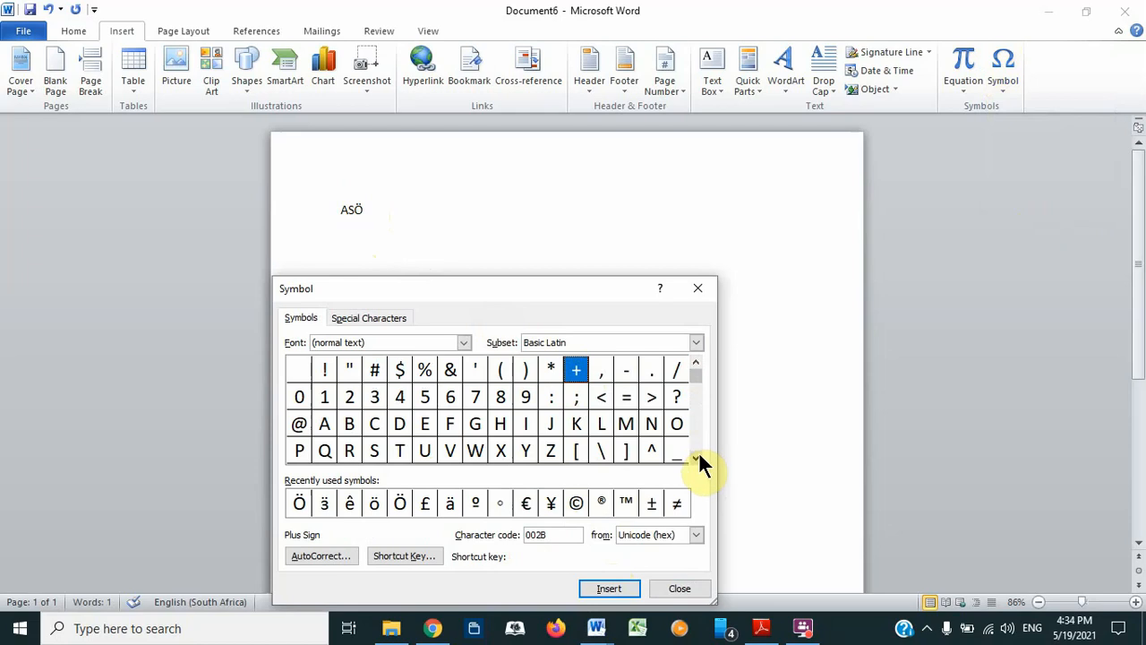
left_click_drag(697, 458, 698, 454)
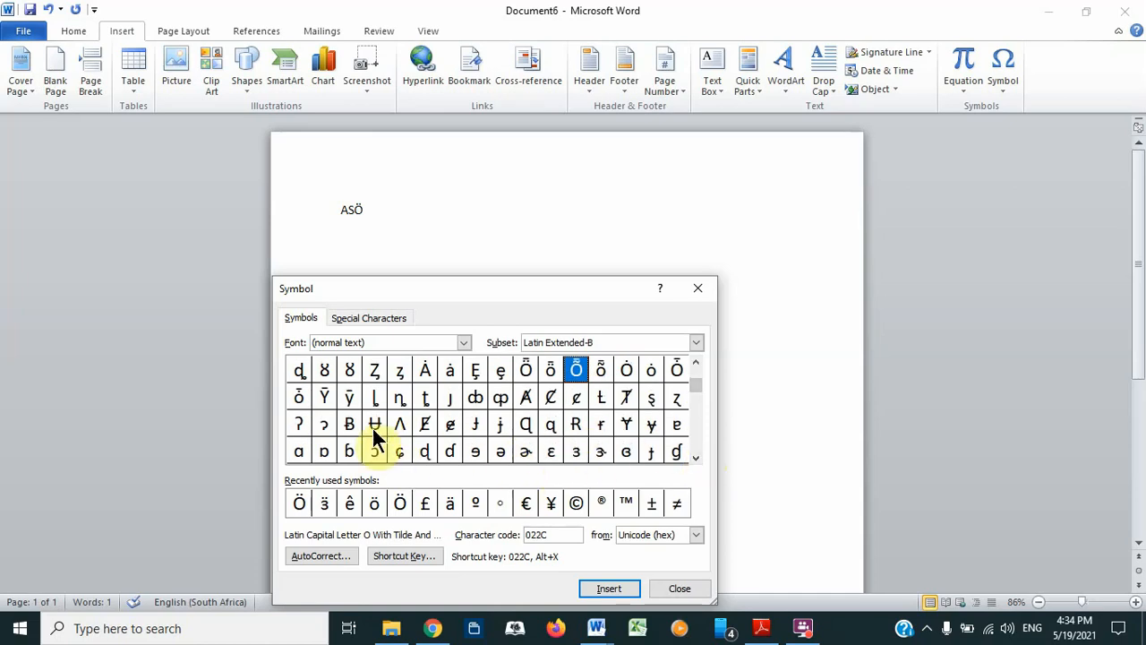
left_click(325, 397)
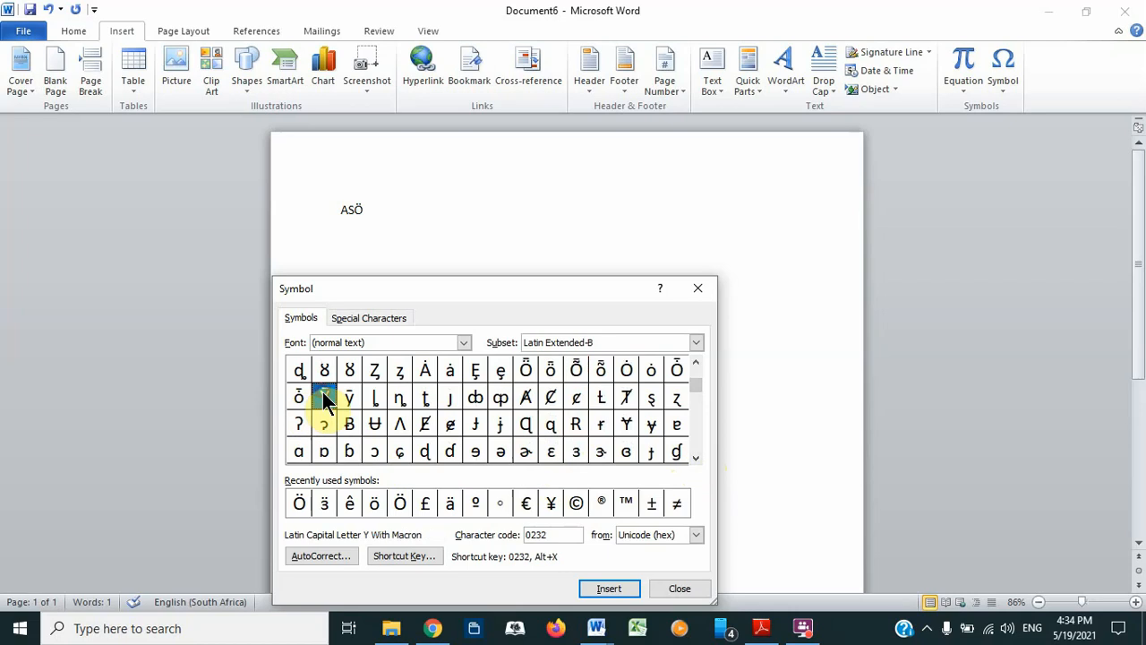
left_click(606, 588)
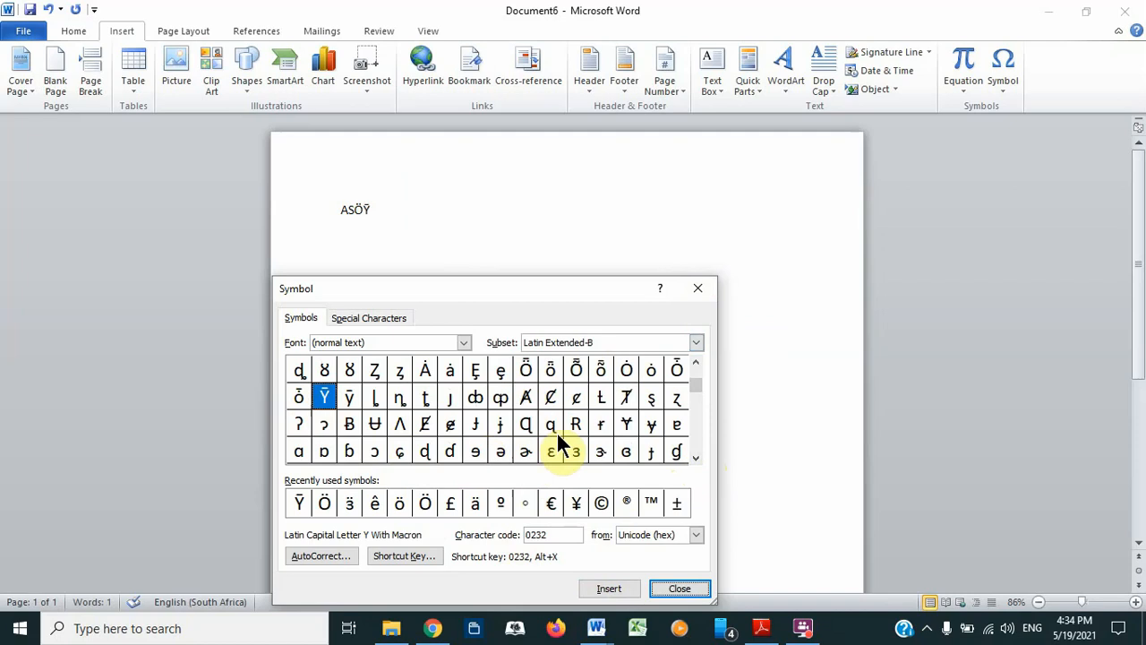
left_click(676, 584)
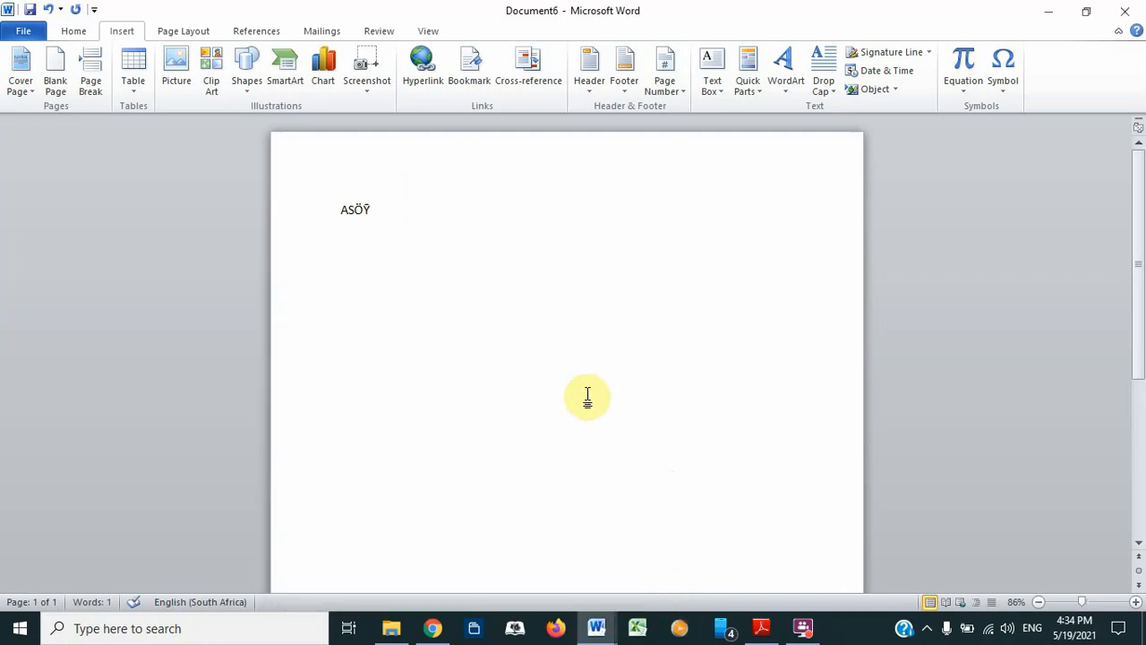
key("Return")
key("Return")
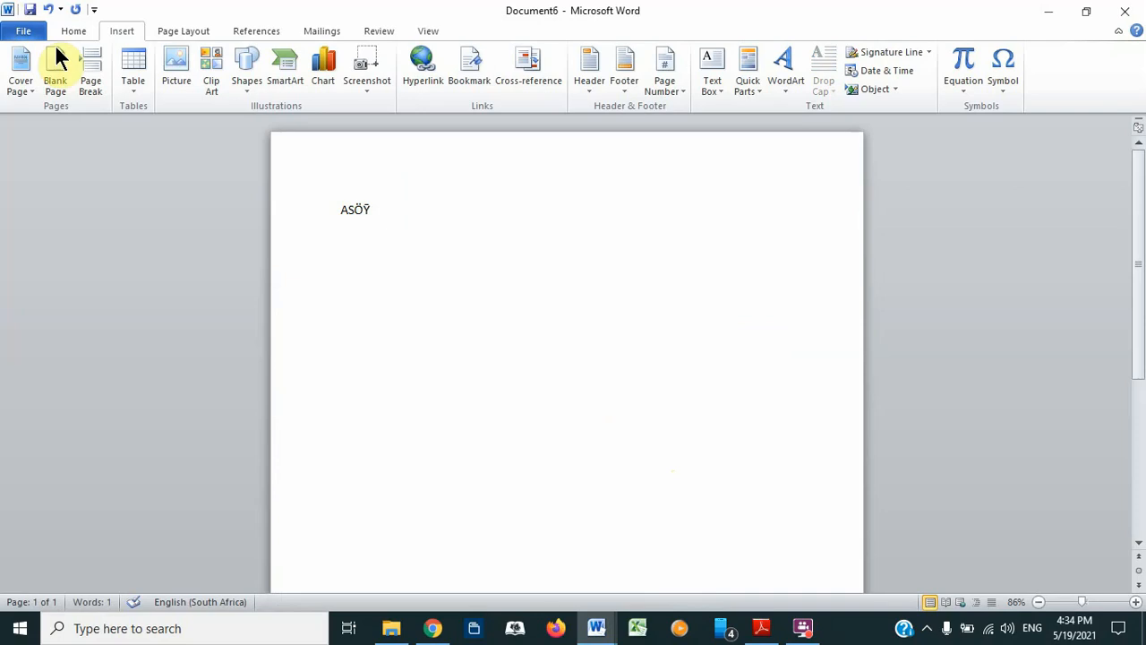
Examine the available symbols across the character subsets and the list of special characters without inserting any
left_click(75, 33)
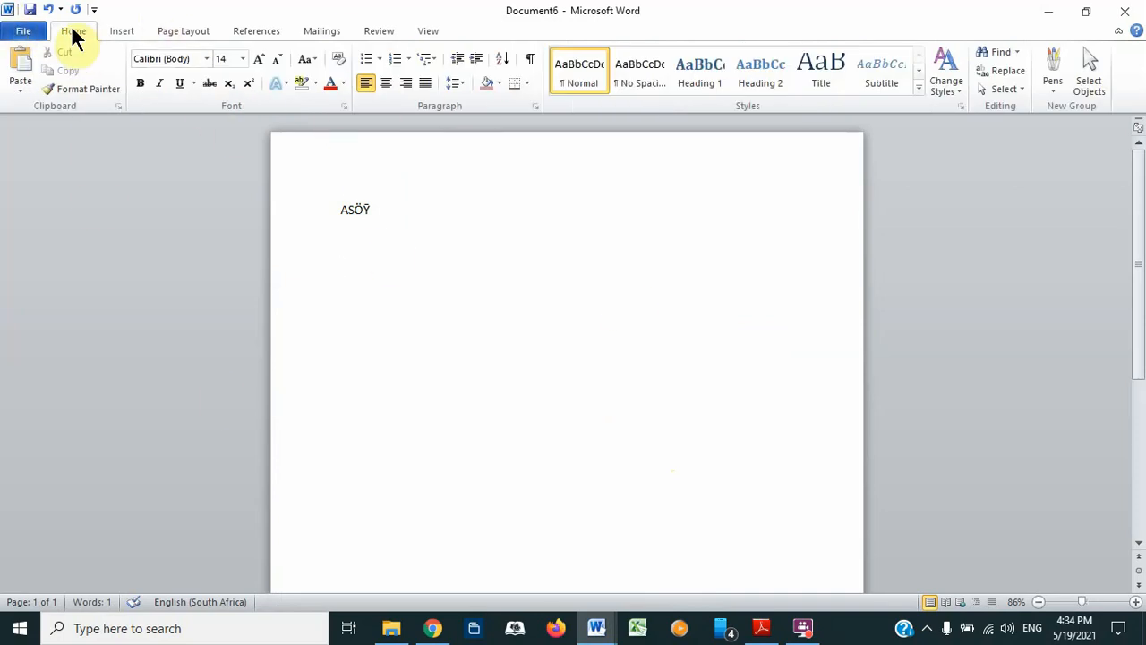
left_click(120, 30)
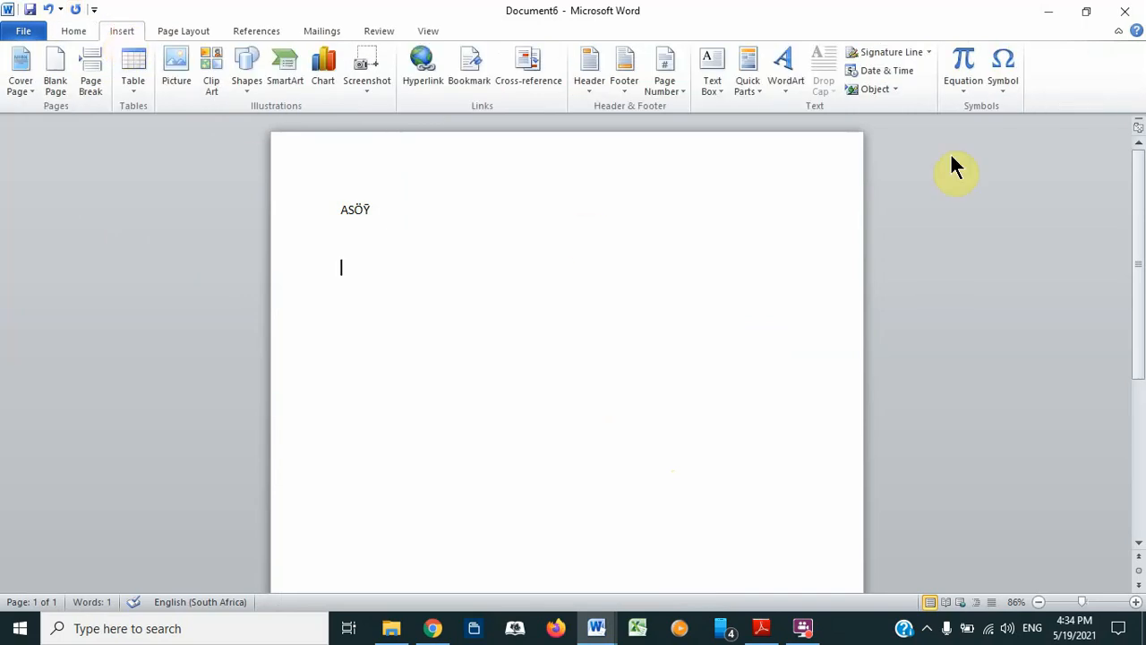
left_click(1000, 89)
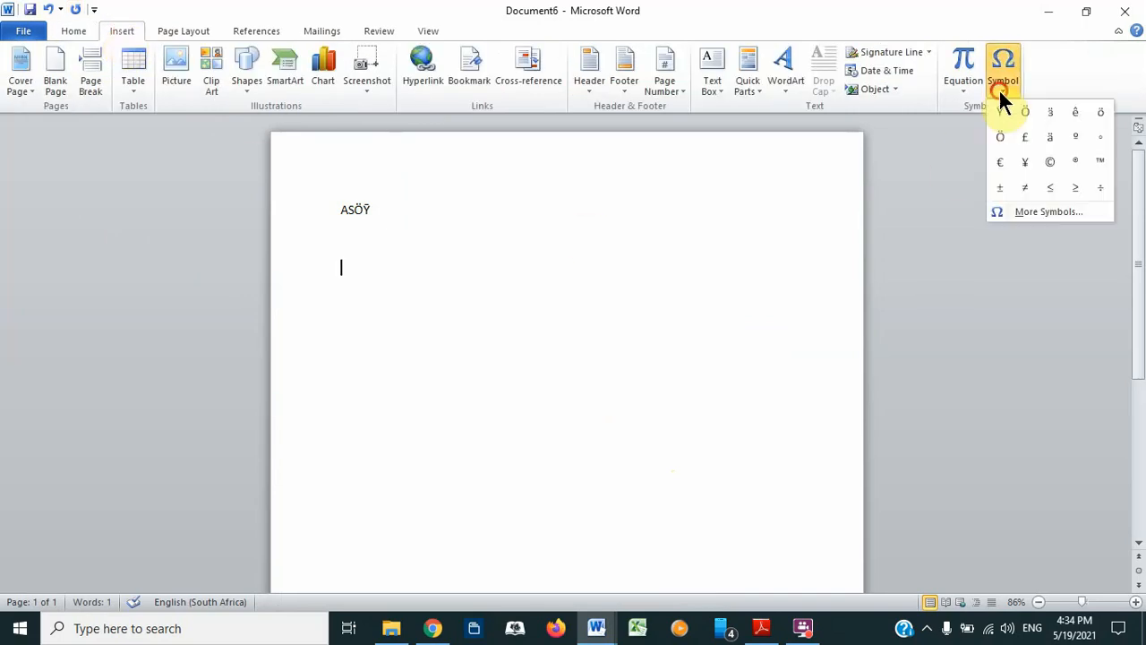
left_click(1026, 212)
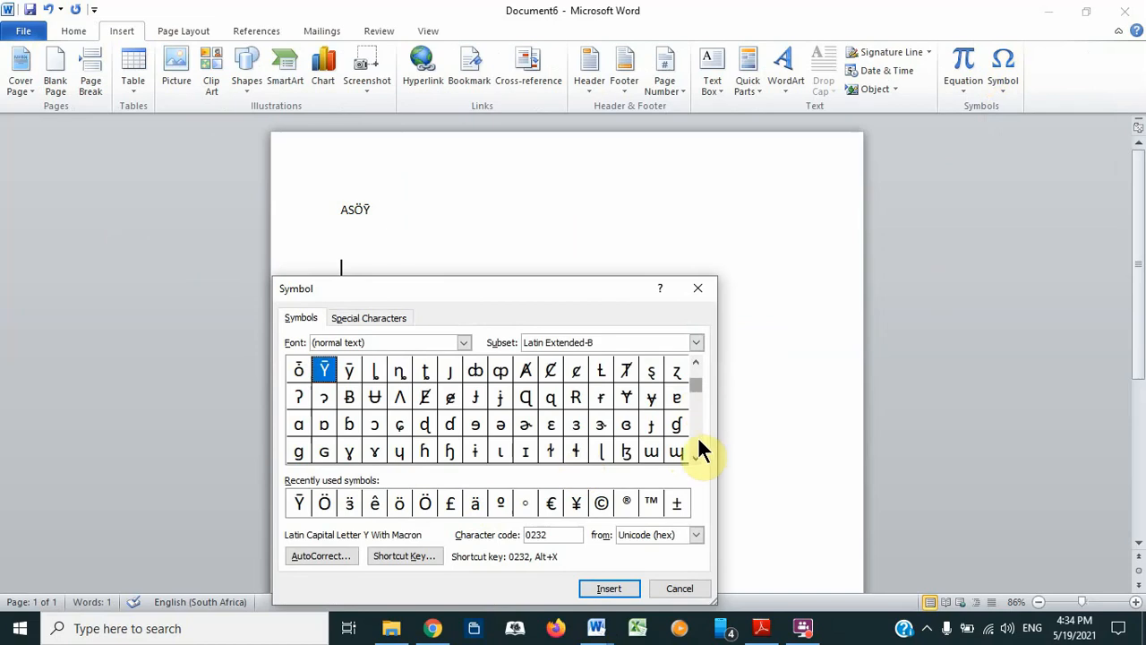
scroll(693, 453, "down", 10)
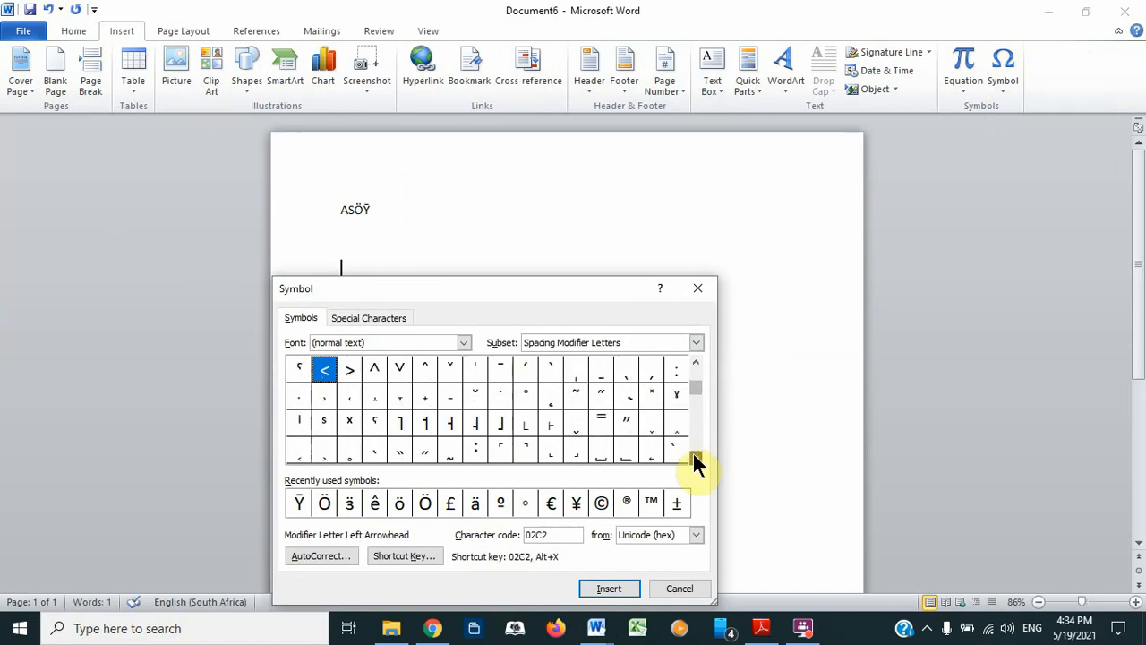
scroll(693, 454, "down", 5)
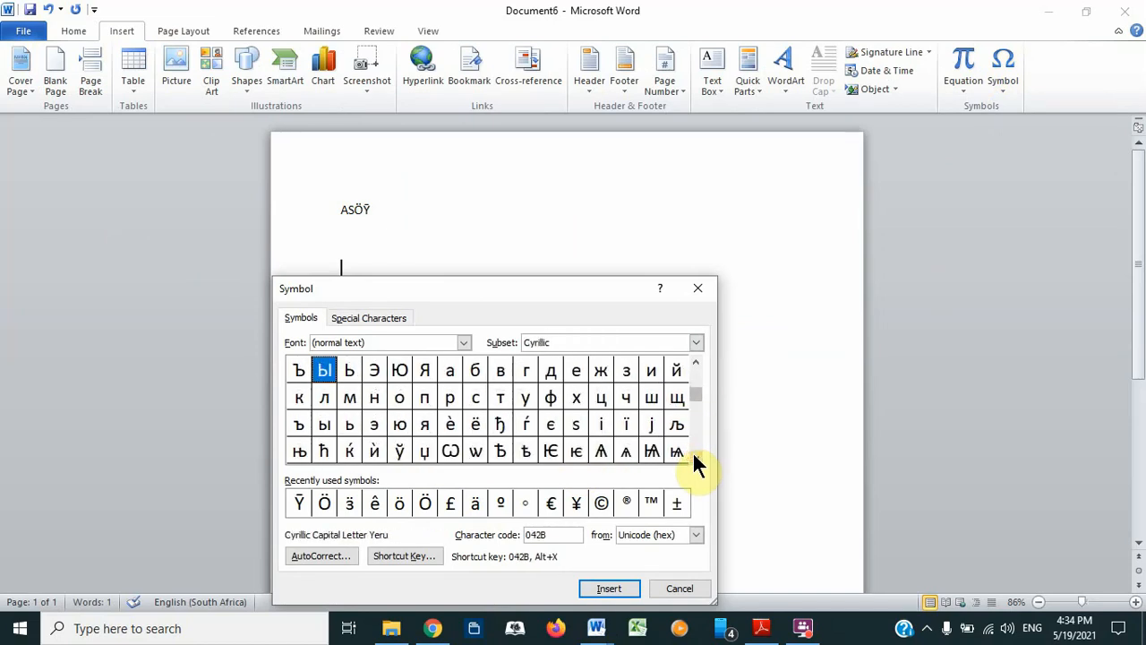
left_click(363, 311)
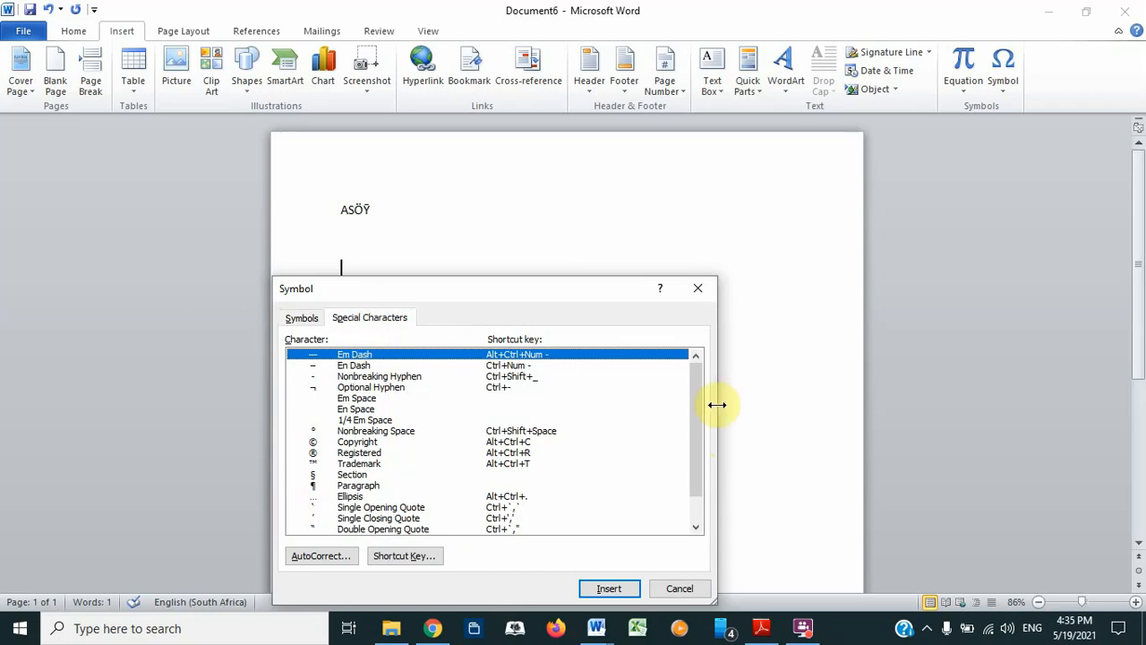
mouse_move(695, 415)
left_mouse_down()
mouse_move(699, 485)
mouse_move(688, 415)
left_mouse_up()
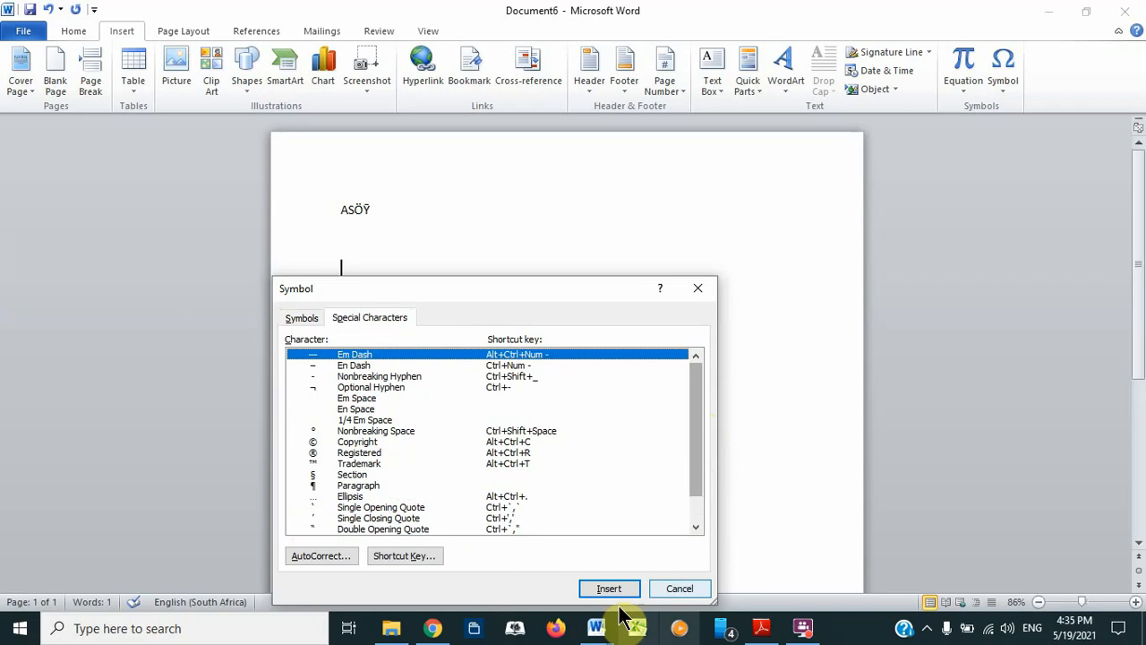
left_click(679, 591)
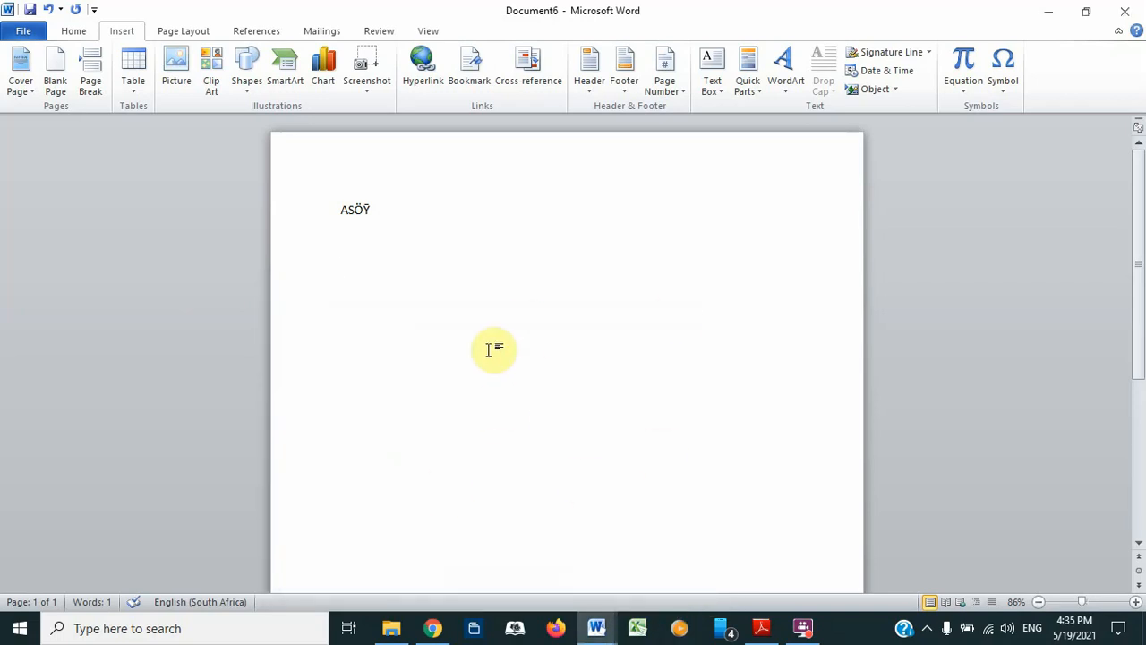
Delete all the document's content and insert a new empty equation
key("ctrl+a")
key("Delete")
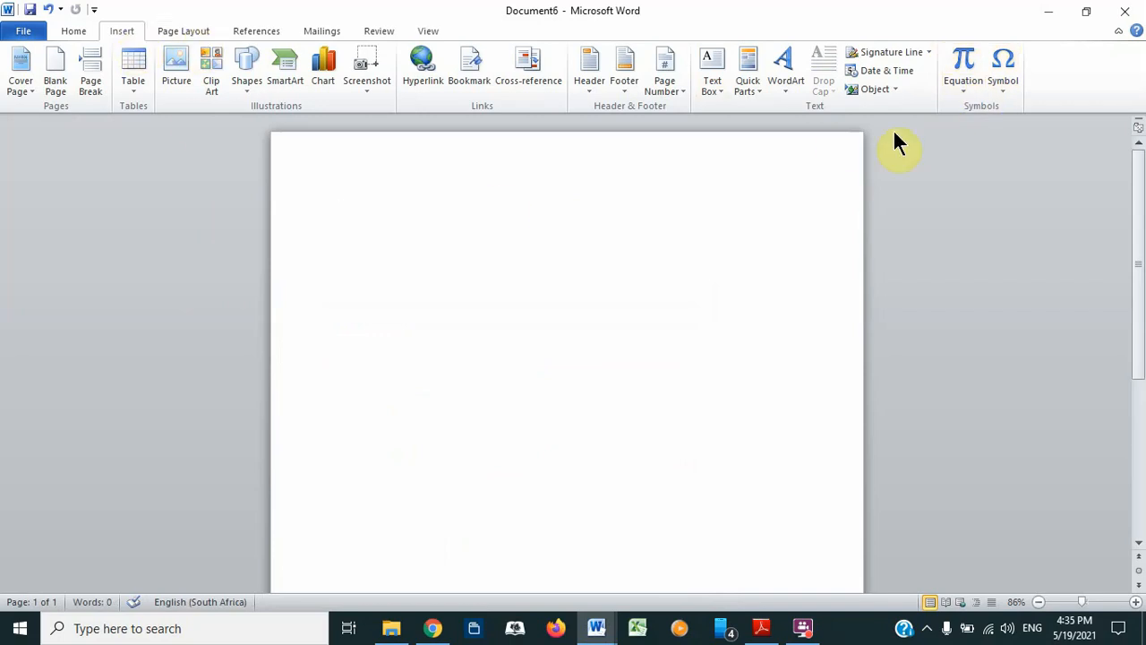
left_click(966, 88)
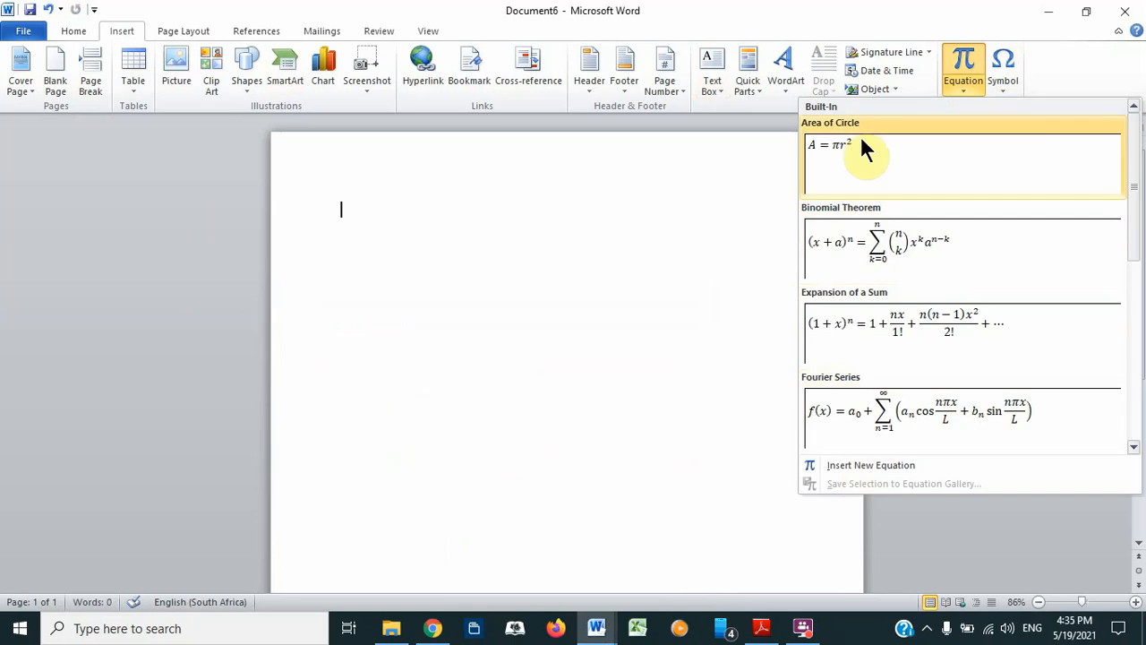
left_click(848, 464)
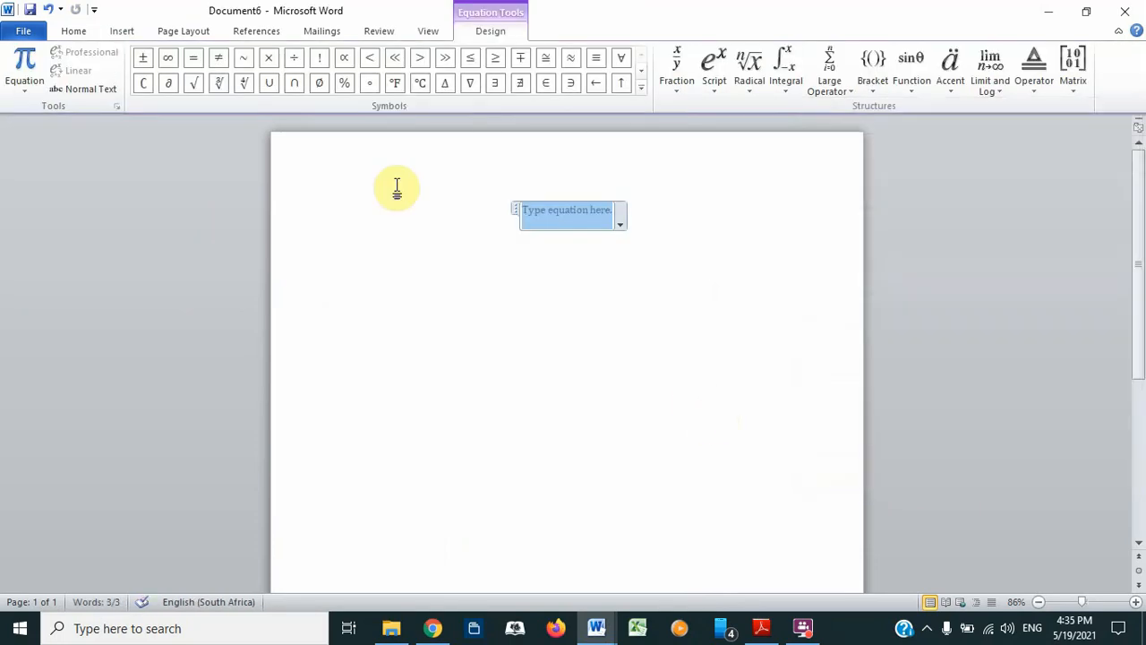
left_click(640, 87)
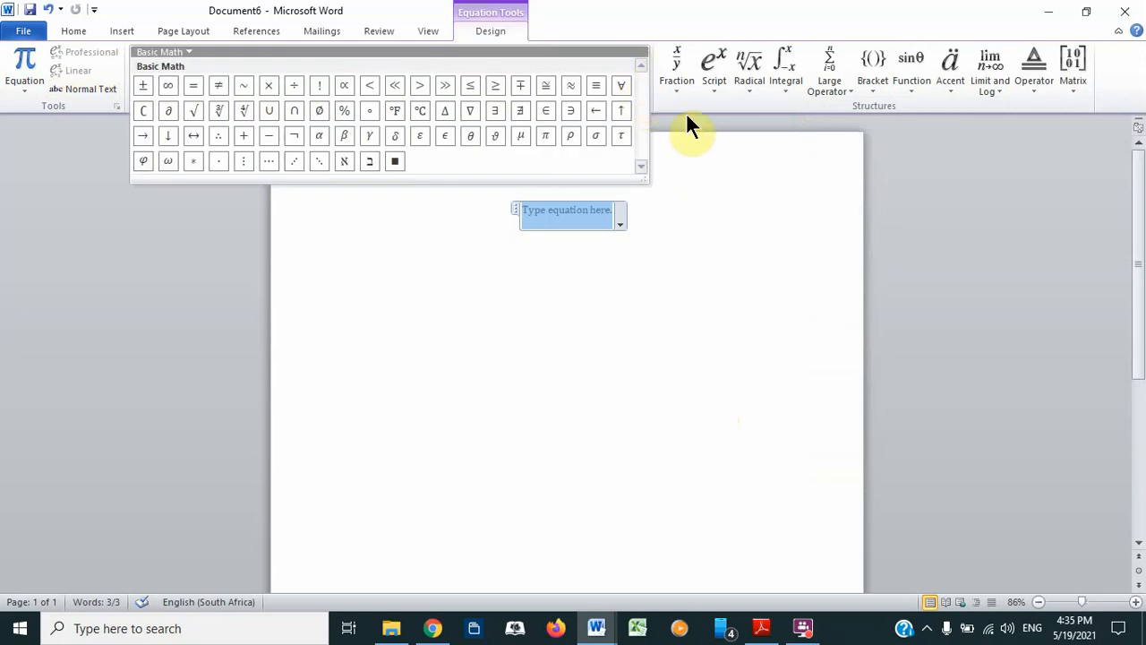
left_click(705, 154)
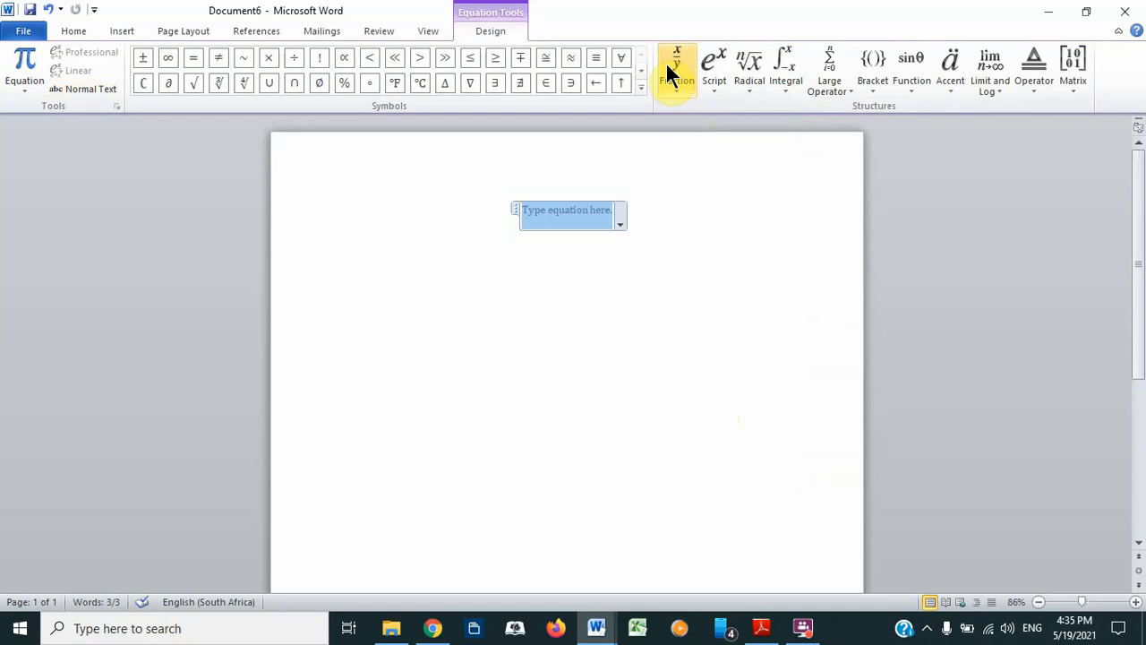
left_click(710, 88)
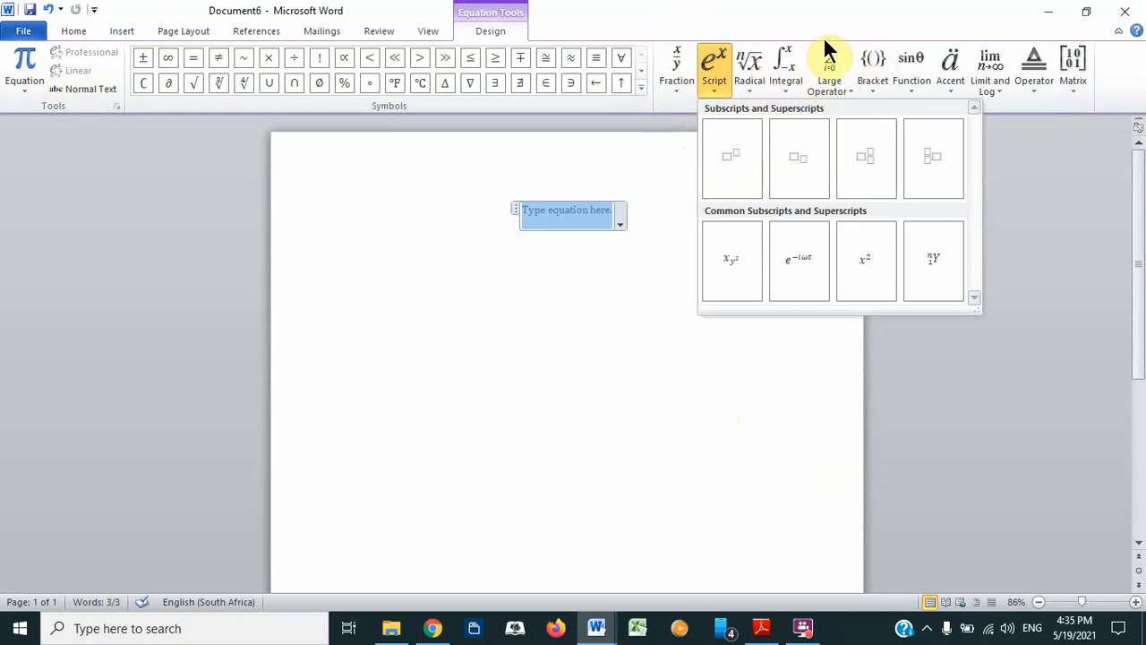
left_click(468, 192)
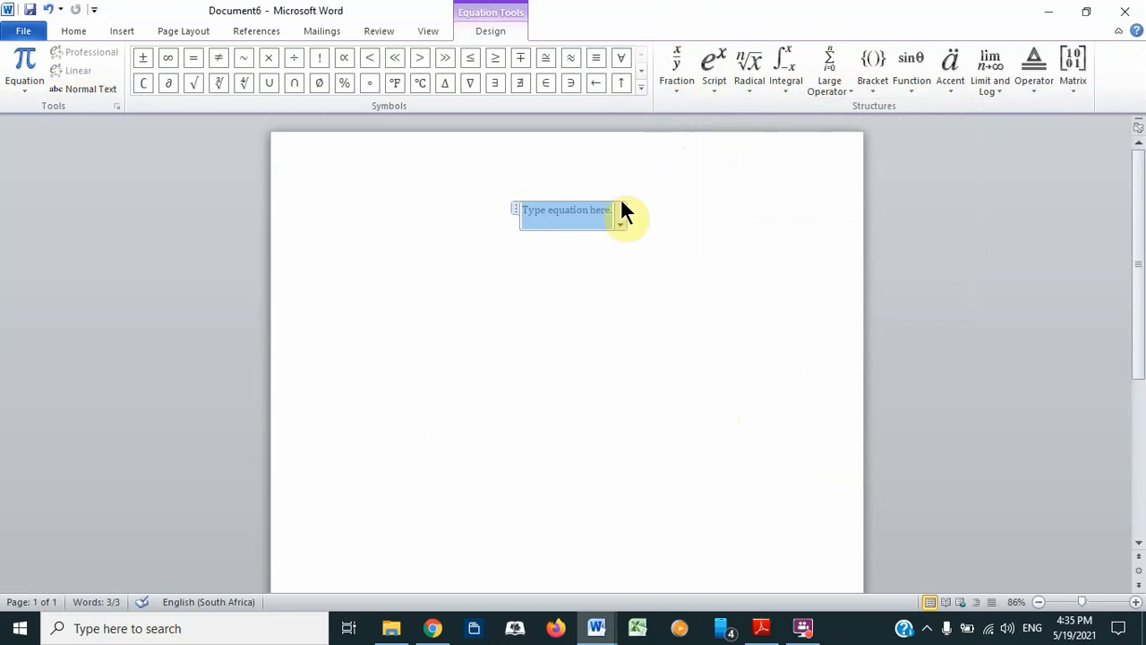
Add a stacked fraction to the empty equation and enter "sin" as its numerator
left_click(675, 86)
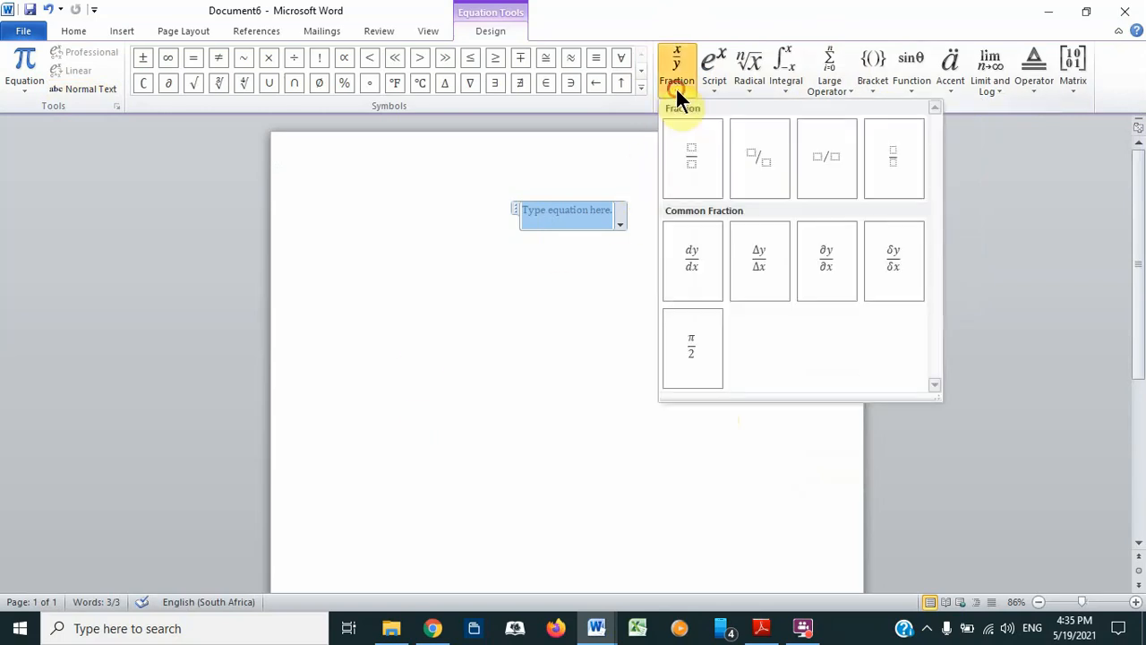
left_click(682, 162)
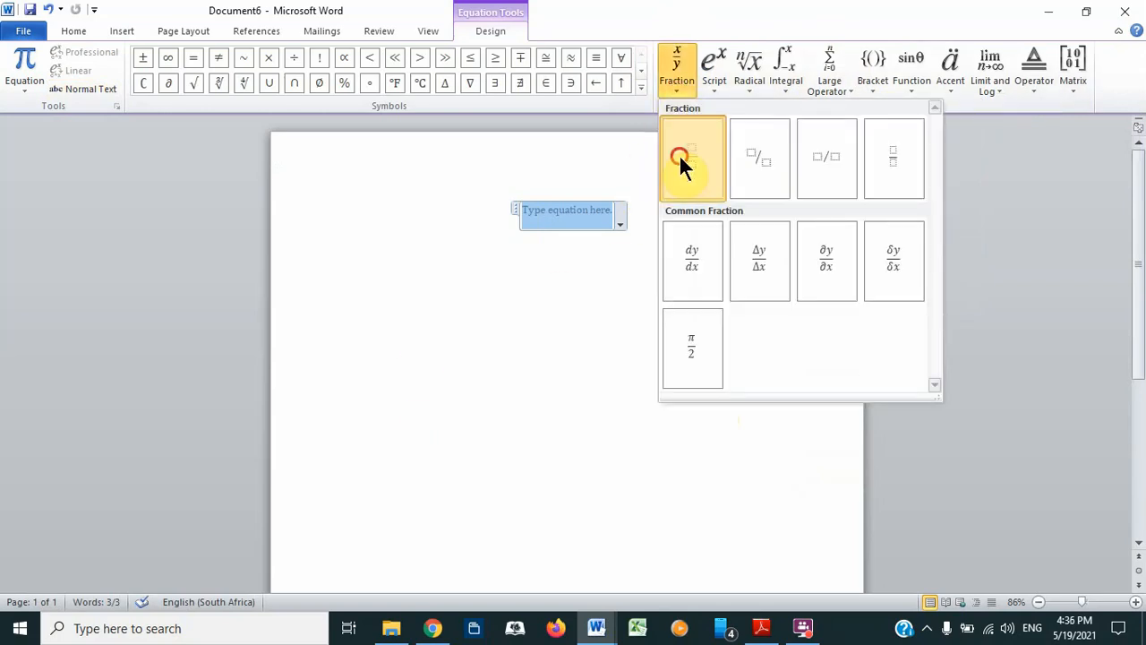
left_click(566, 211)
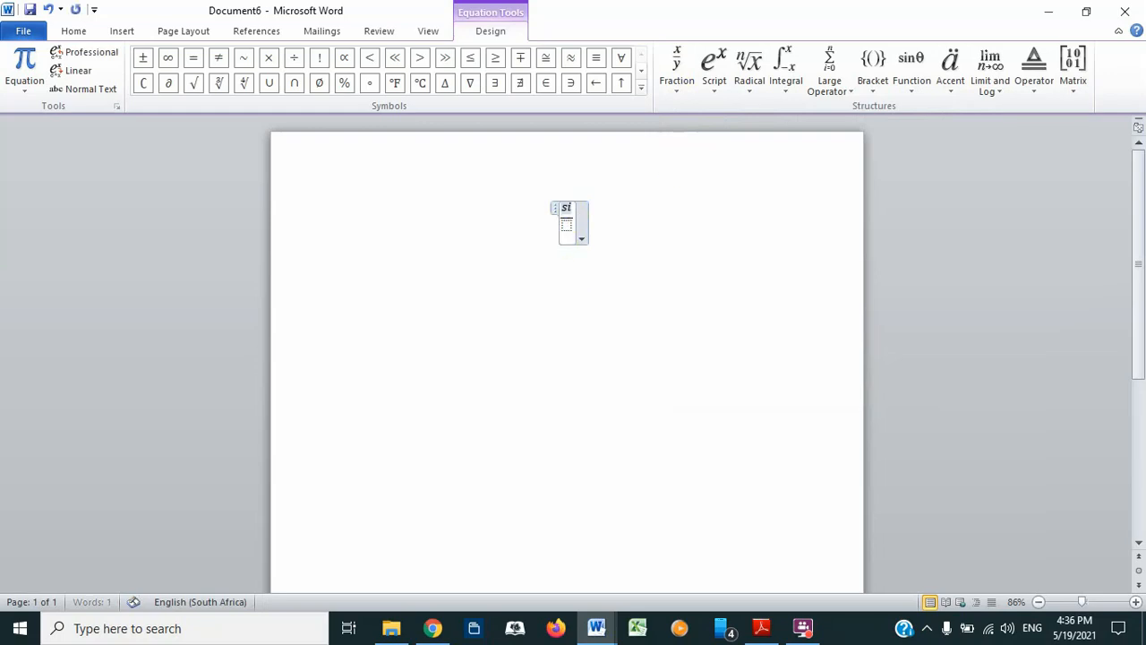
type("sin")
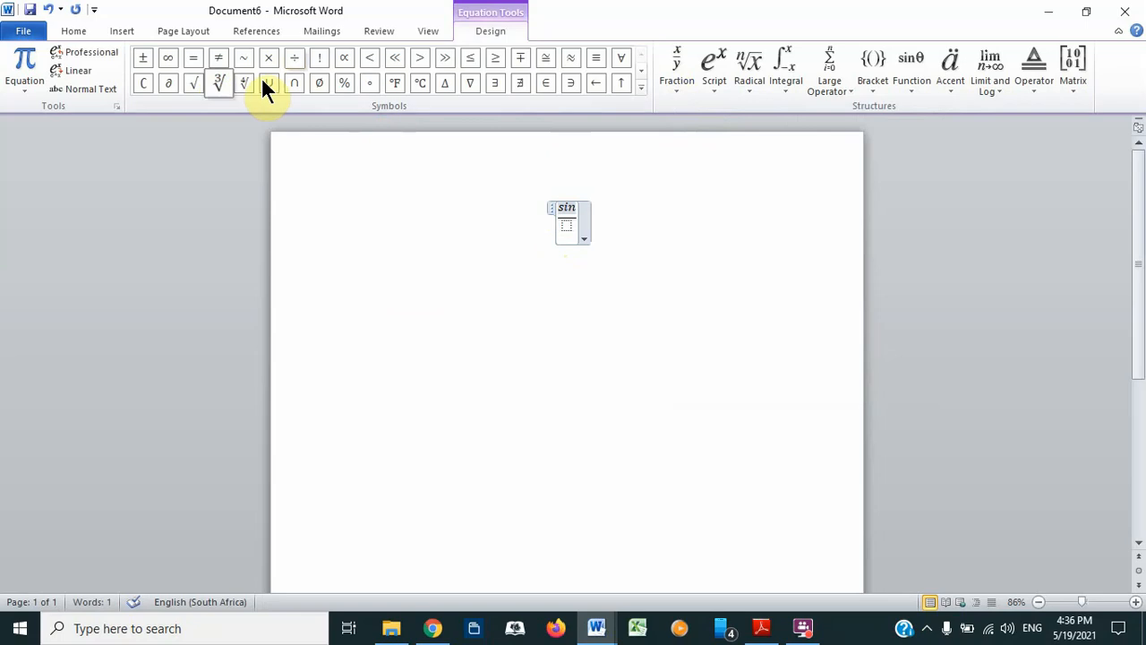
Add the θ symbol after "sin" in the numerator and enter "tanθ" as the fraction's denominator
left_click(638, 86)
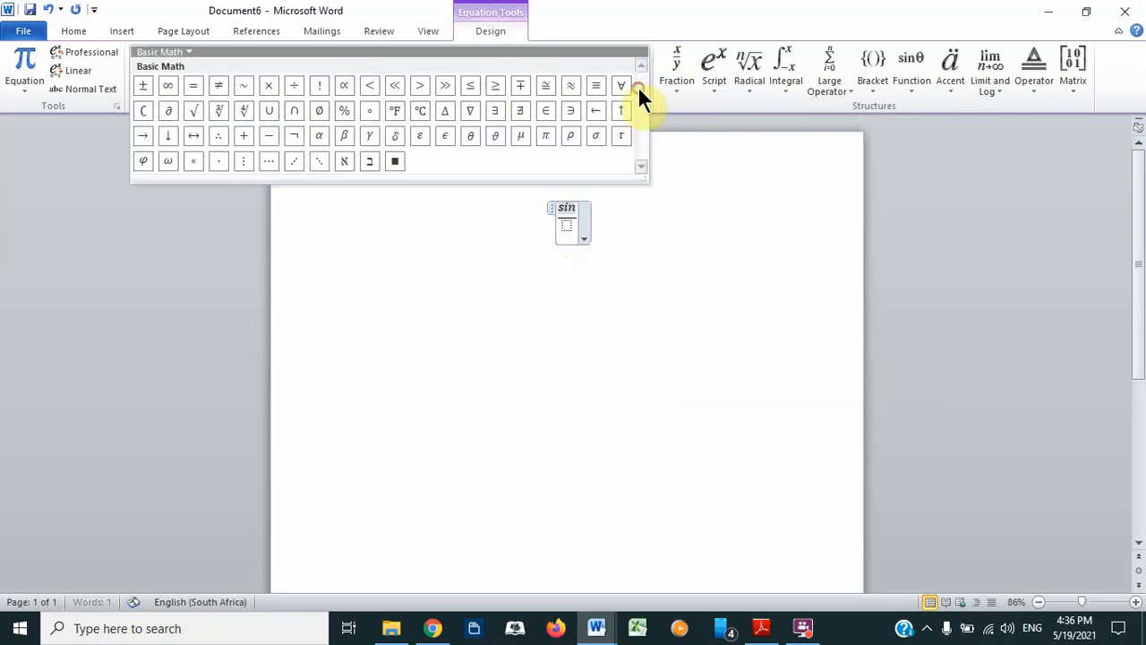
left_click(467, 130)
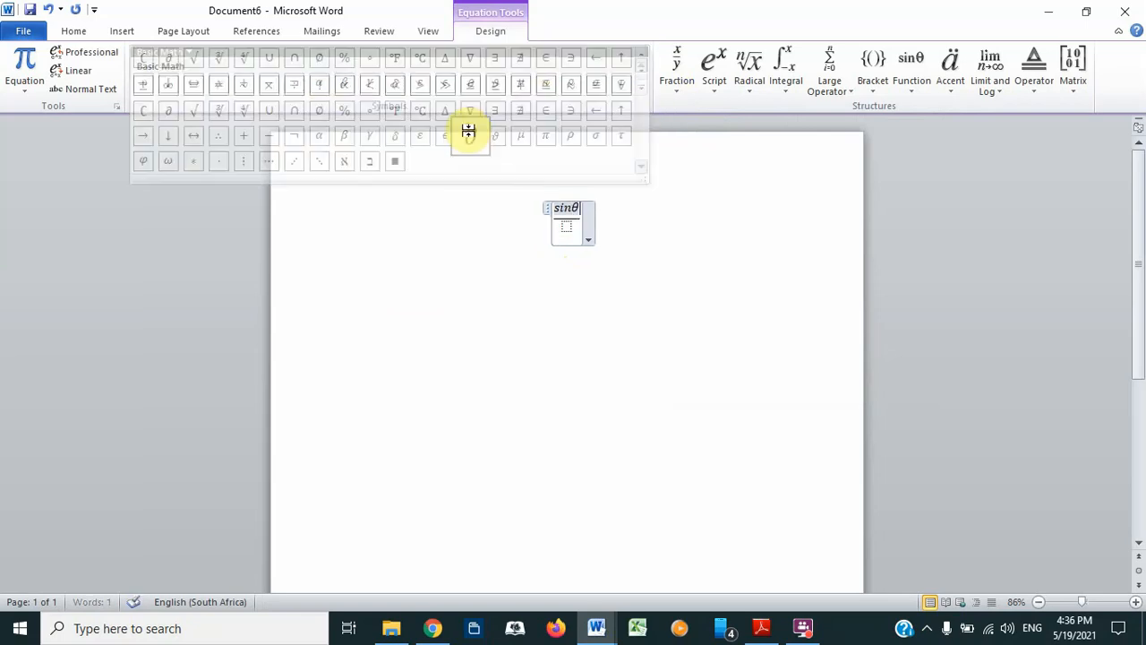
left_click(564, 230)
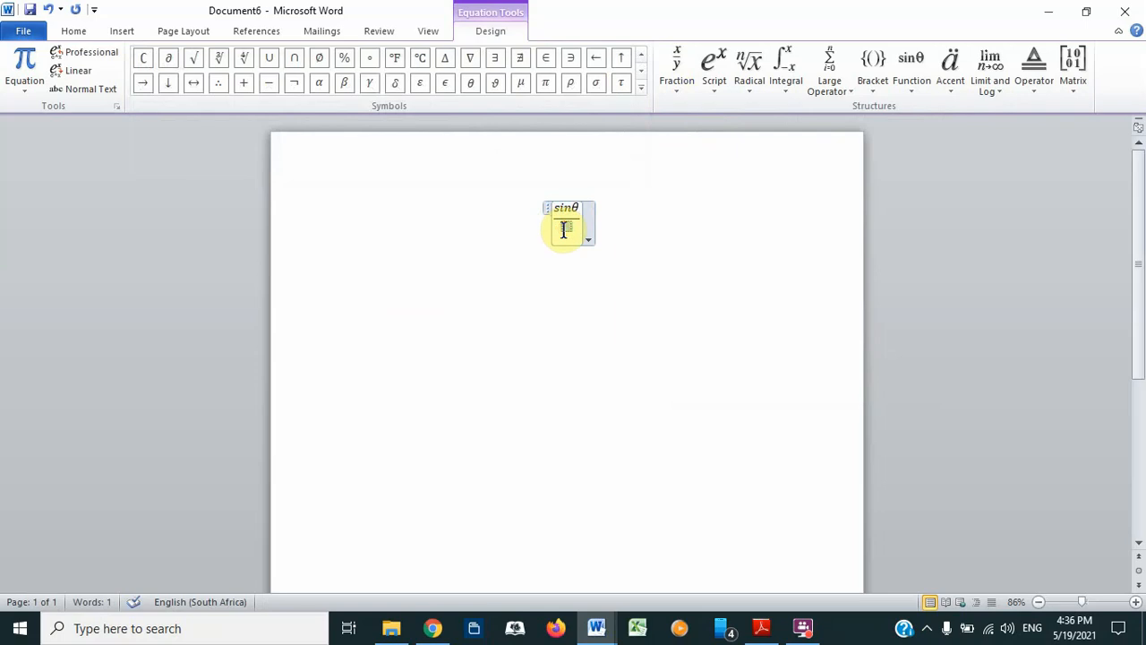
type("tanθ")
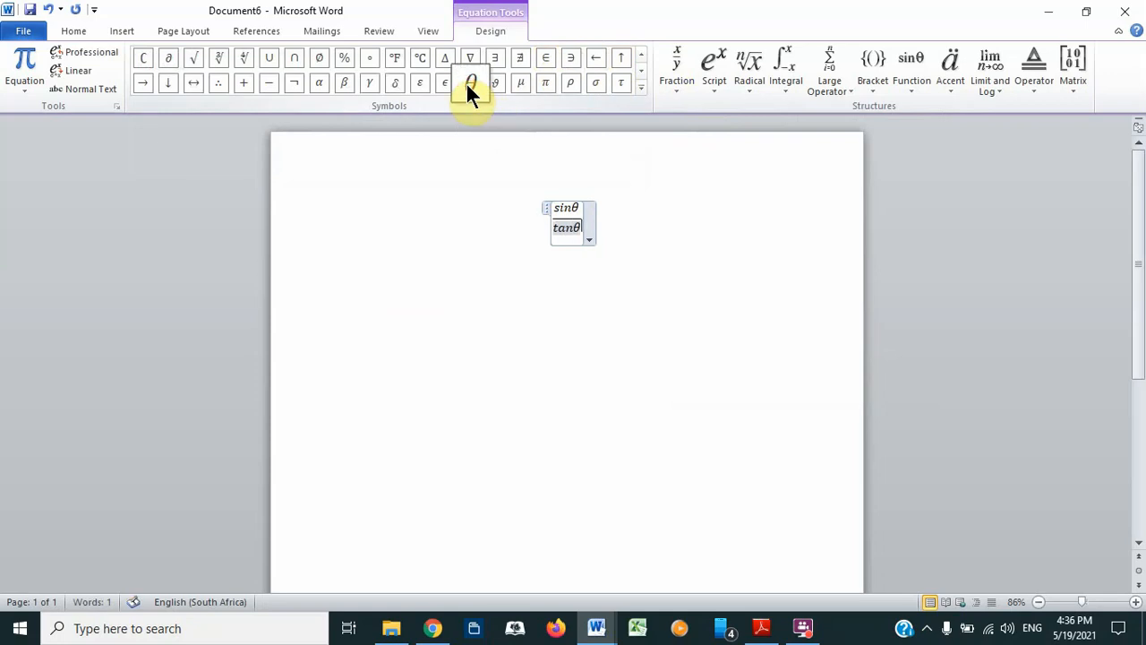
Extend the equation after the fraction with "+ cosθ ≥ 7", using the θ and ≥ math symbols
left_click(558, 229)
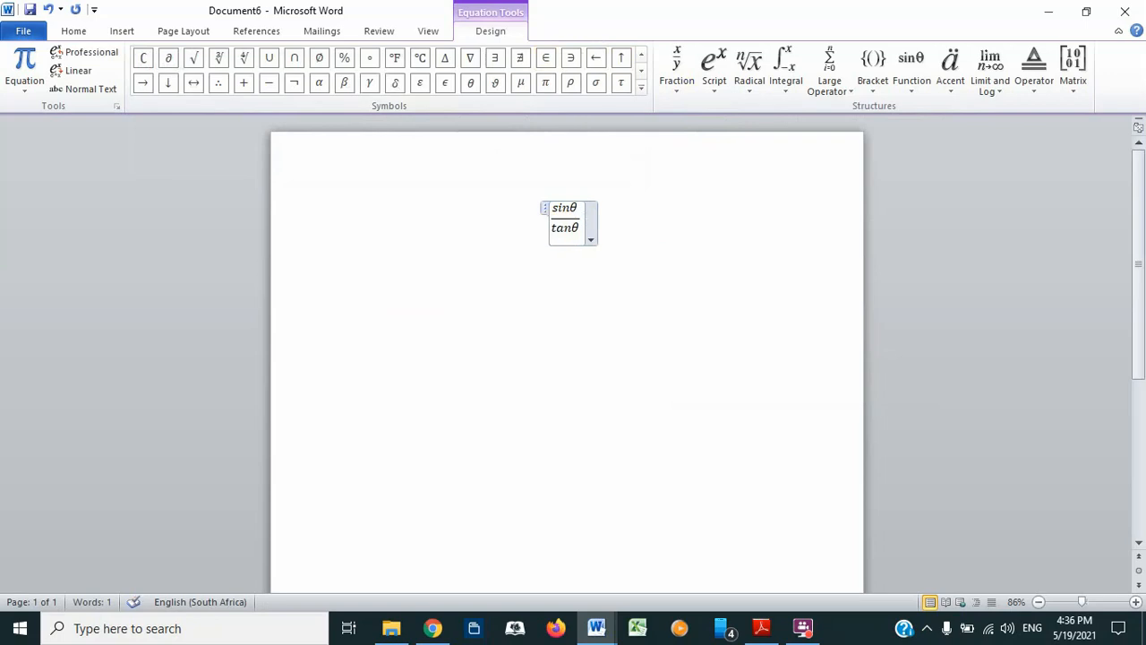
type("+ ")
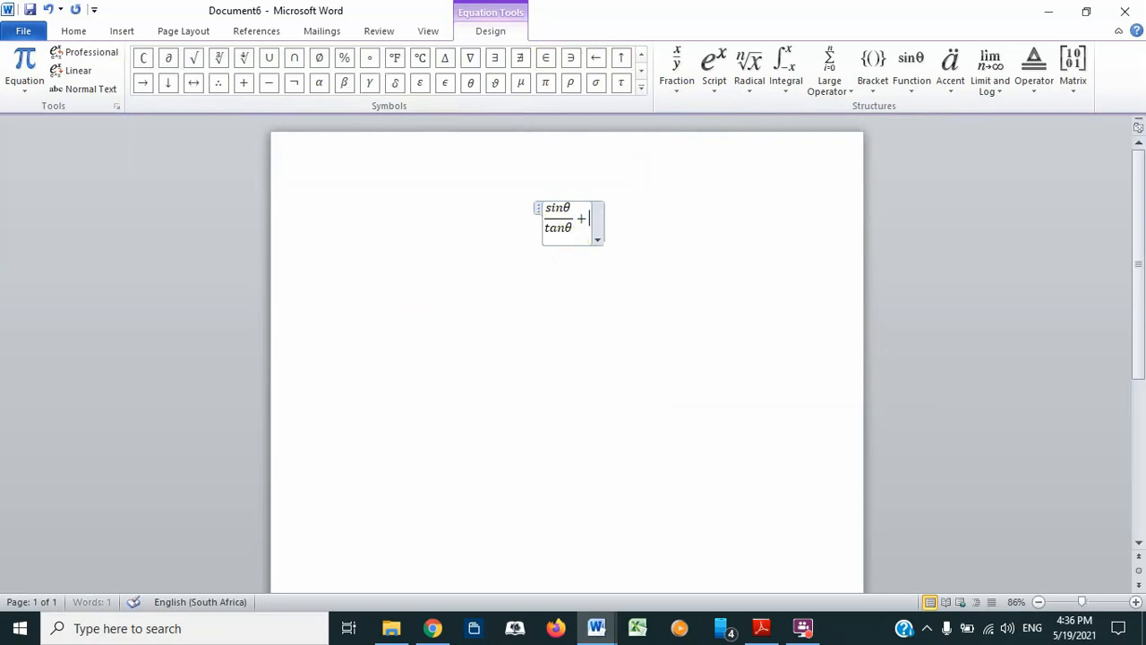
type("cos")
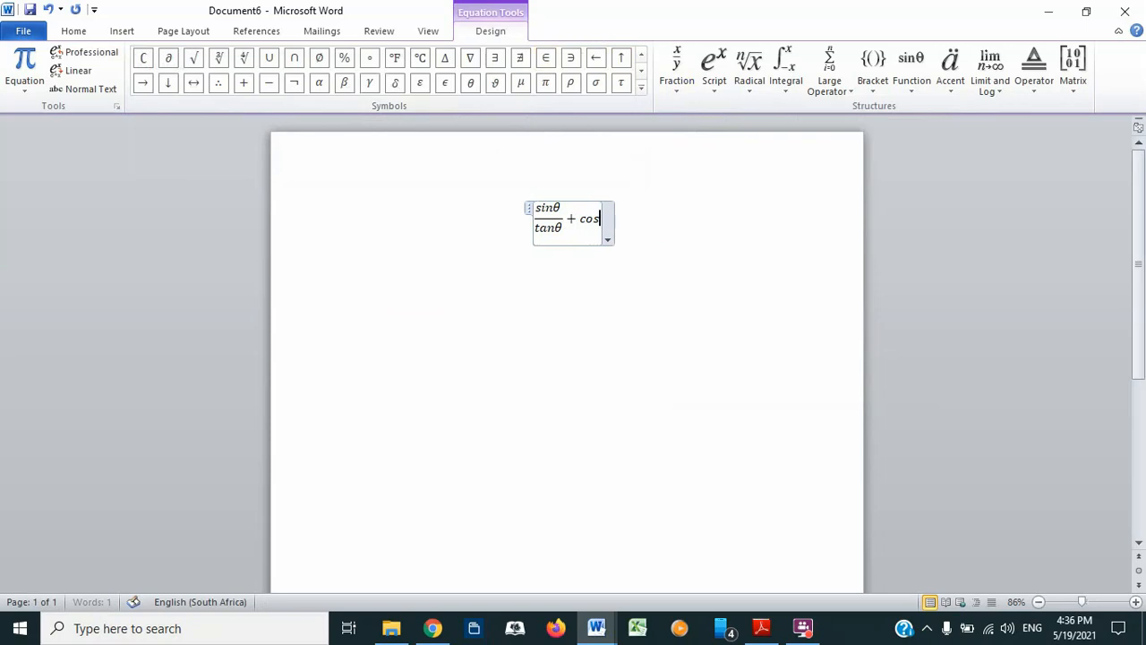
left_click(466, 83)
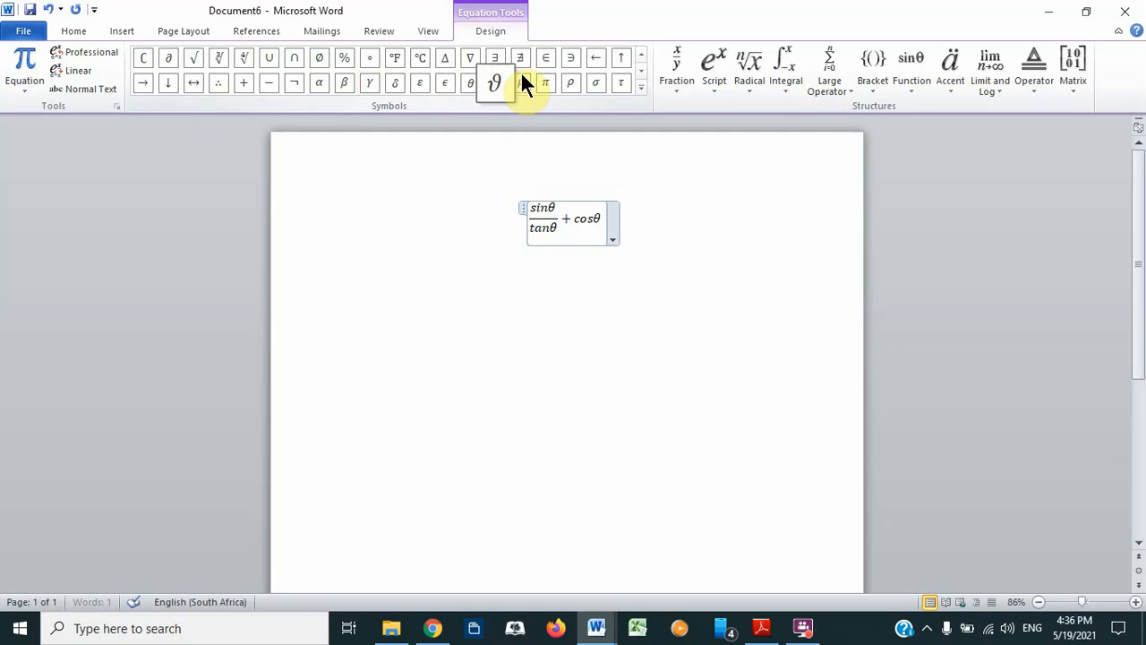
left_click(641, 84)
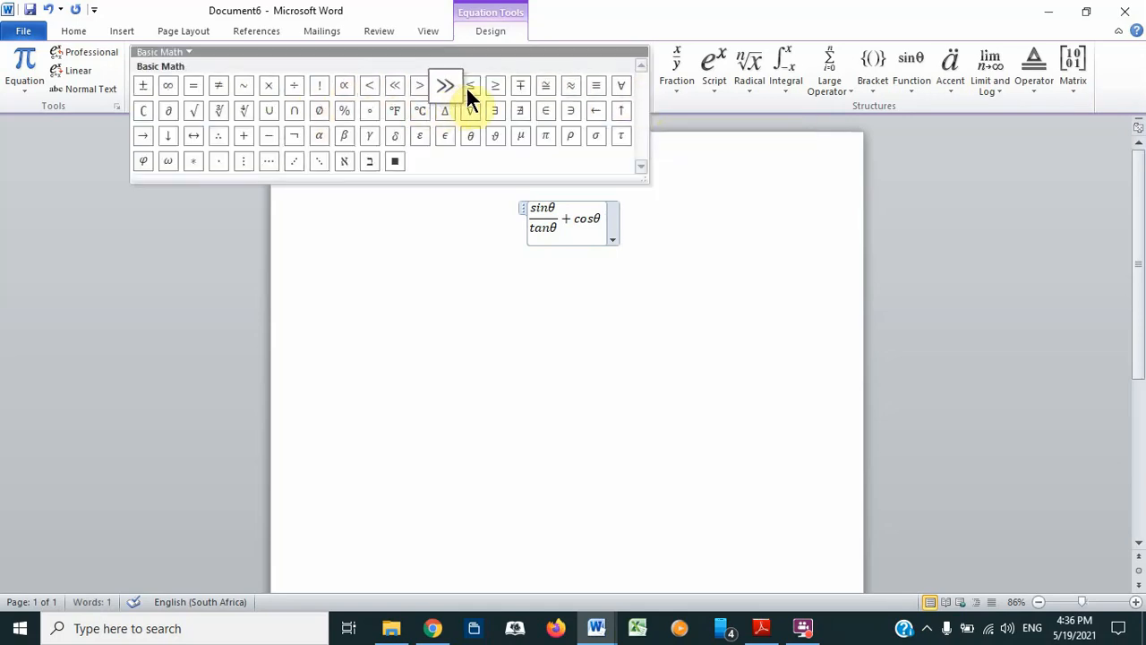
left_click(492, 87)
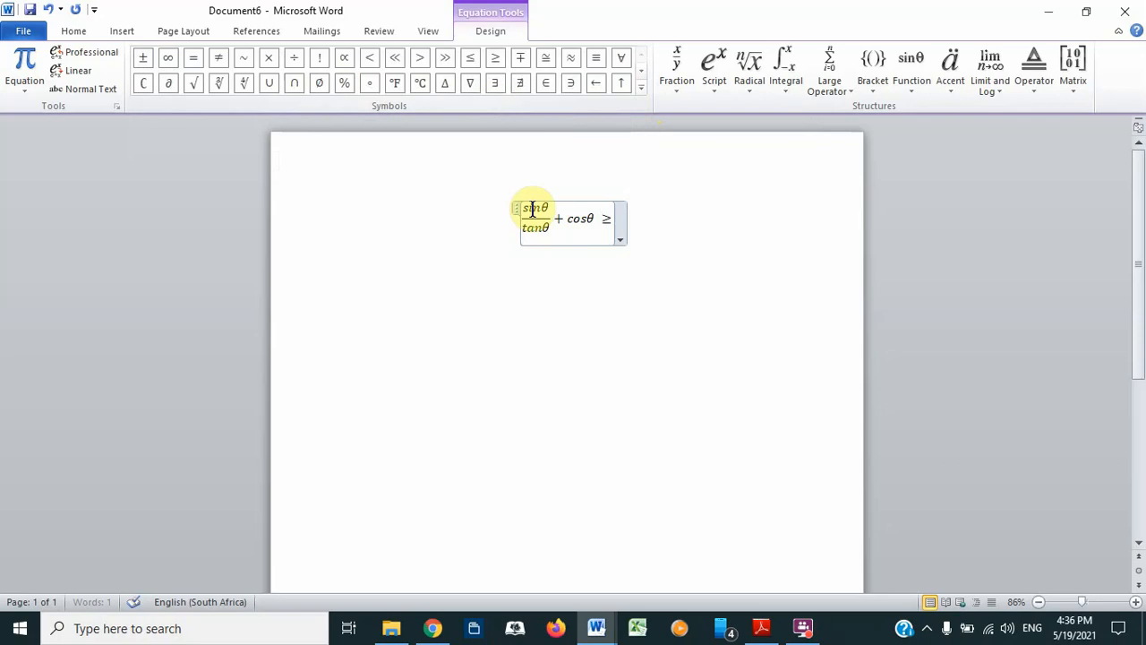
type("7")
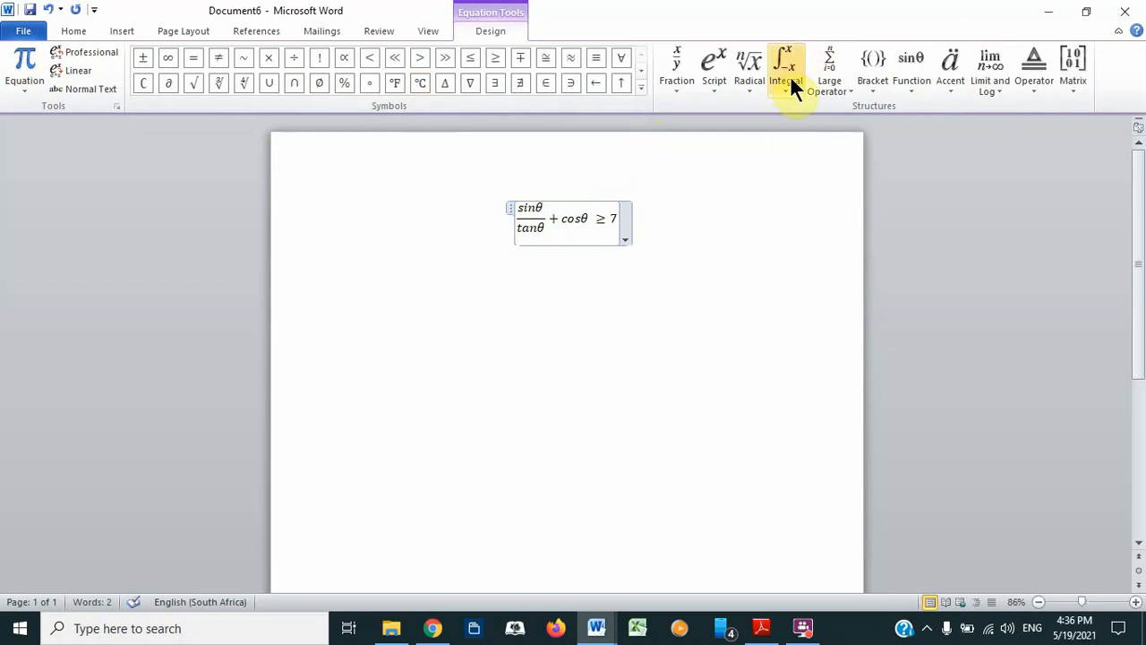
Add a radical with degree after the 7, with 9 under the root and 3 as its degree
left_click(747, 89)
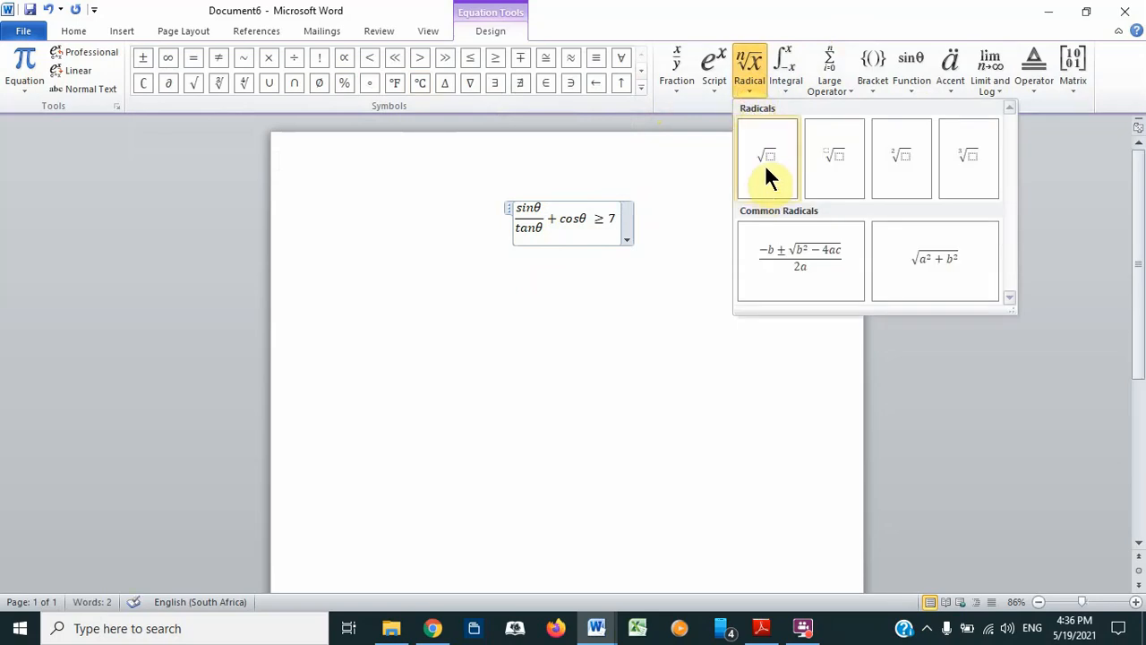
left_click(829, 154)
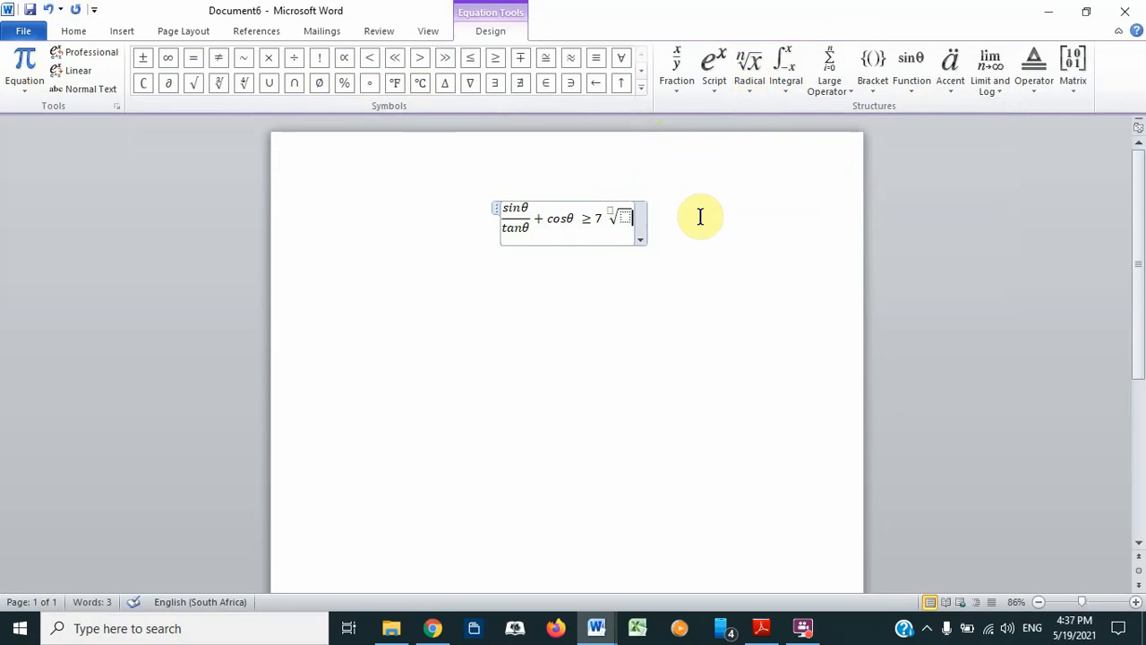
type("9")
key("BackSpace")
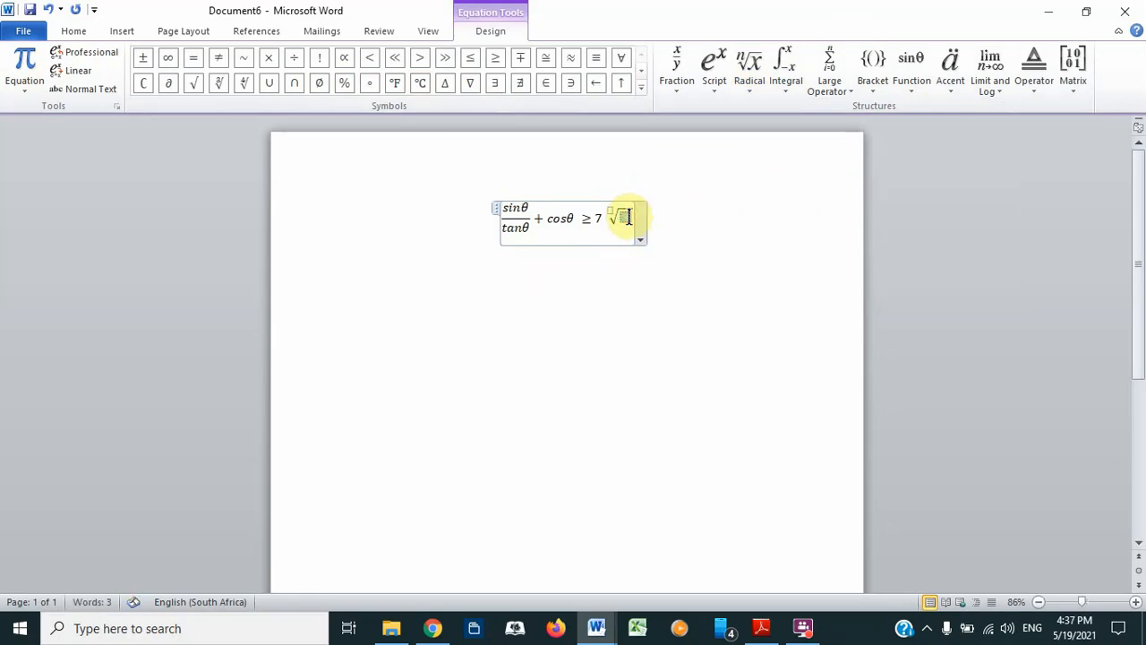
type("9")
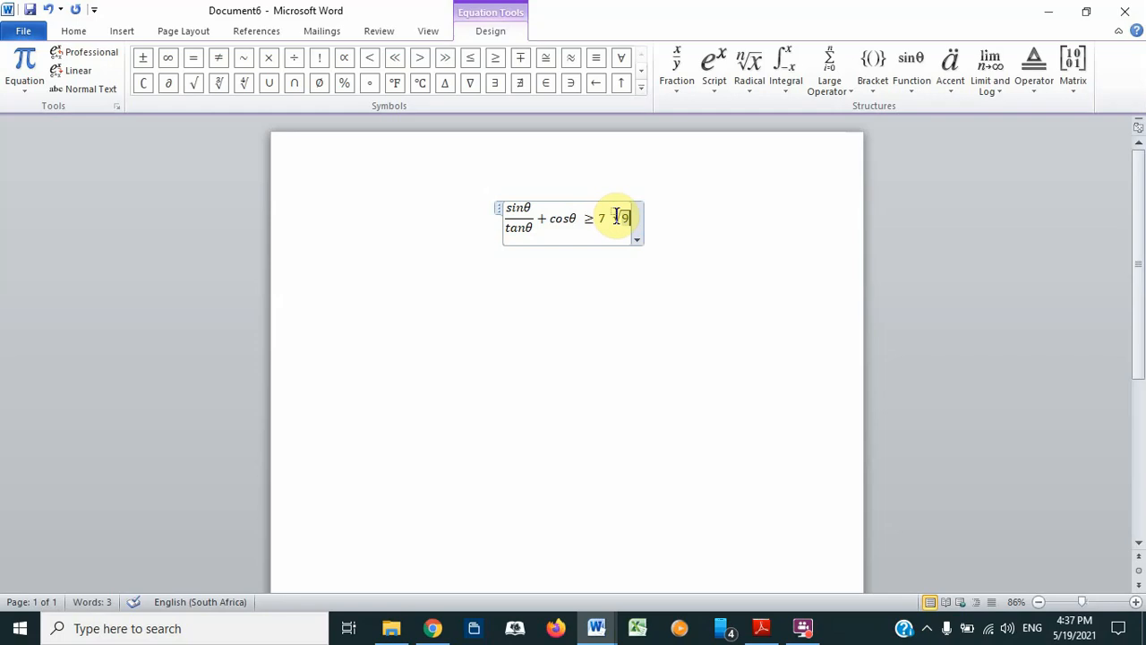
left_click(615, 215)
type("3")
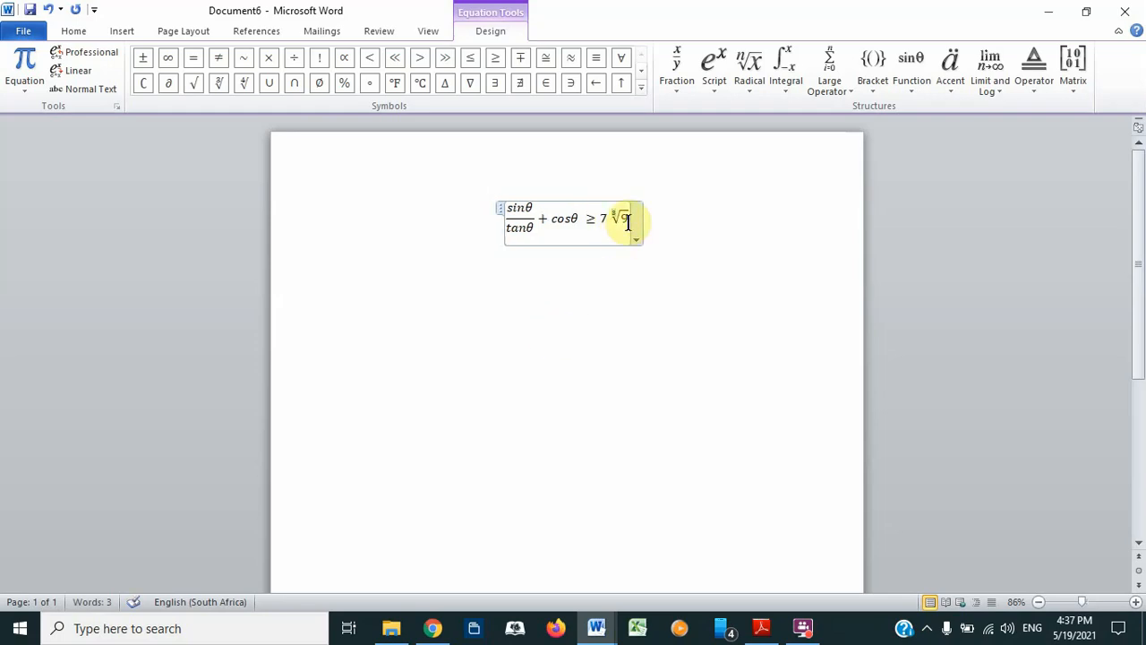
Left-align the finished equation and insert a new empty equation after it
left_click(629, 222)
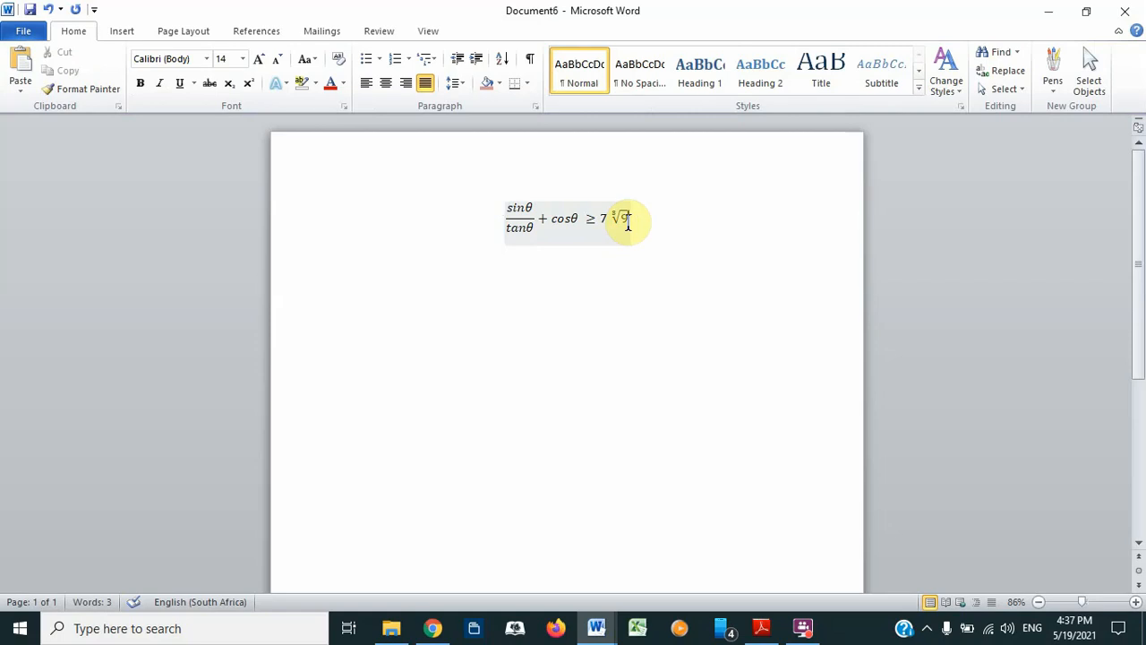
key("ctrl+l")
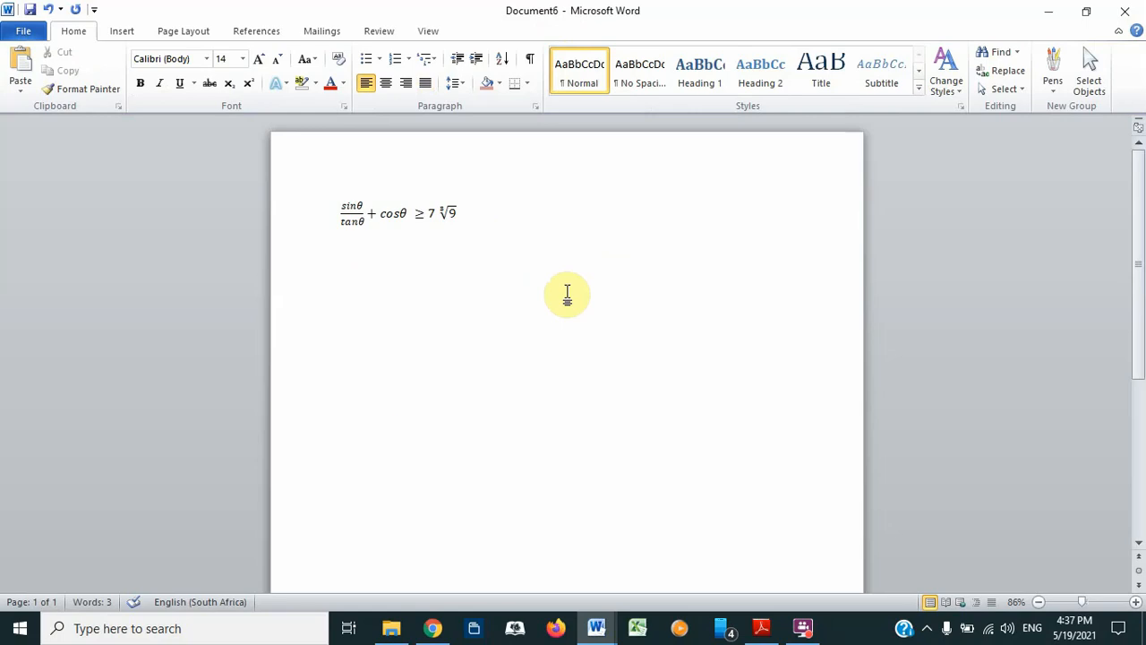
left_click(117, 32)
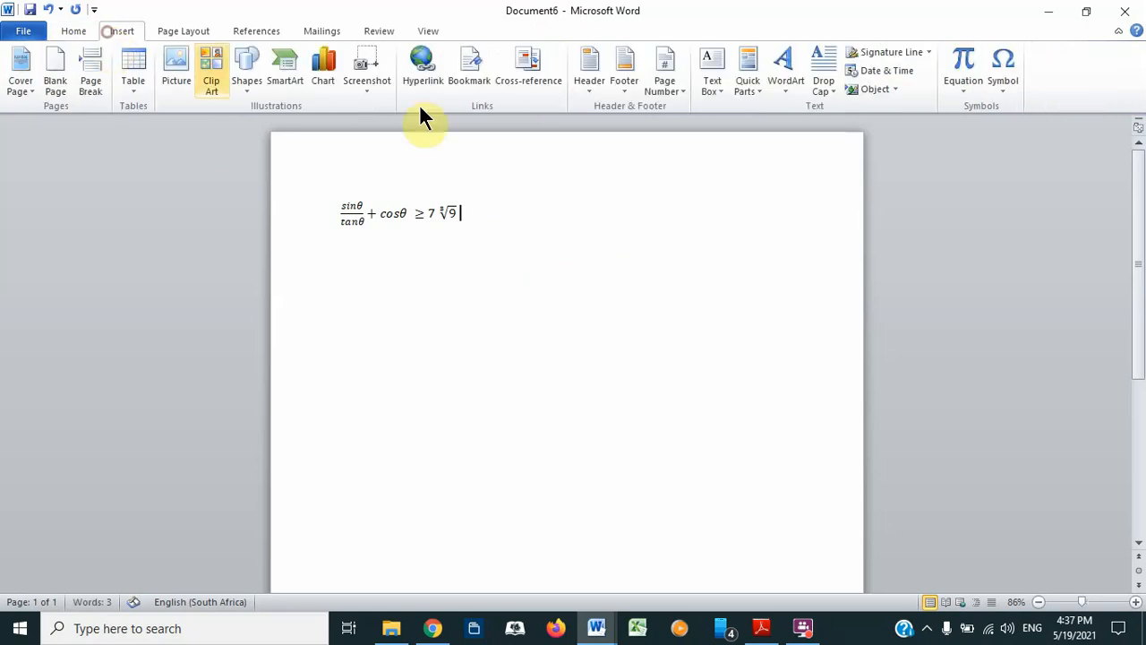
left_click(958, 93)
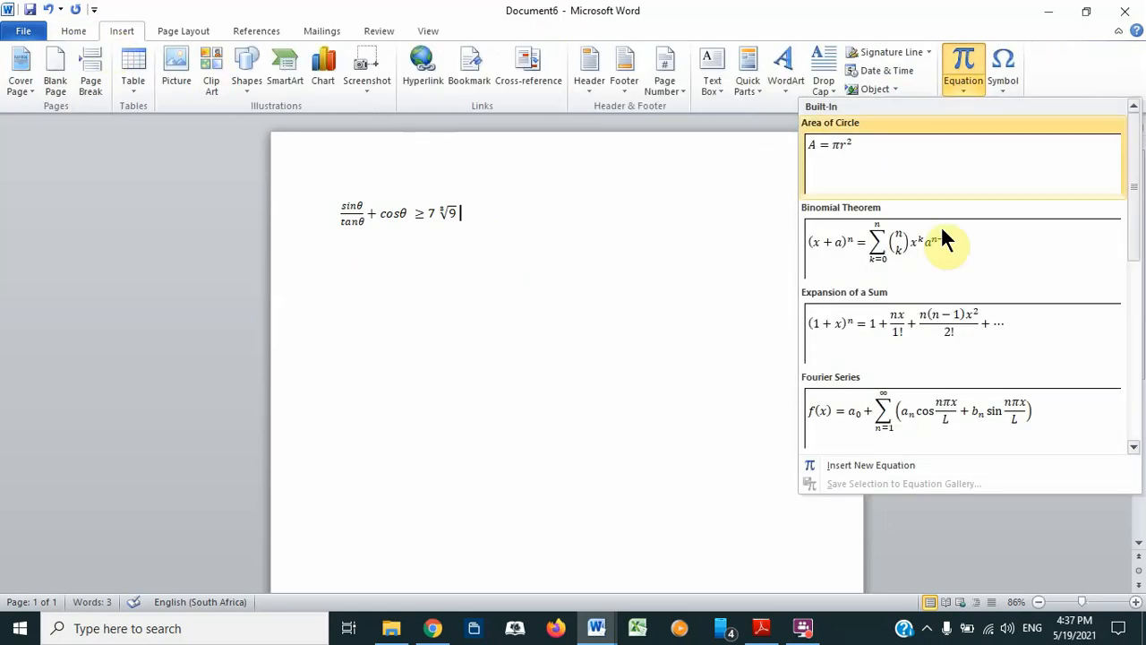
left_click(884, 466)
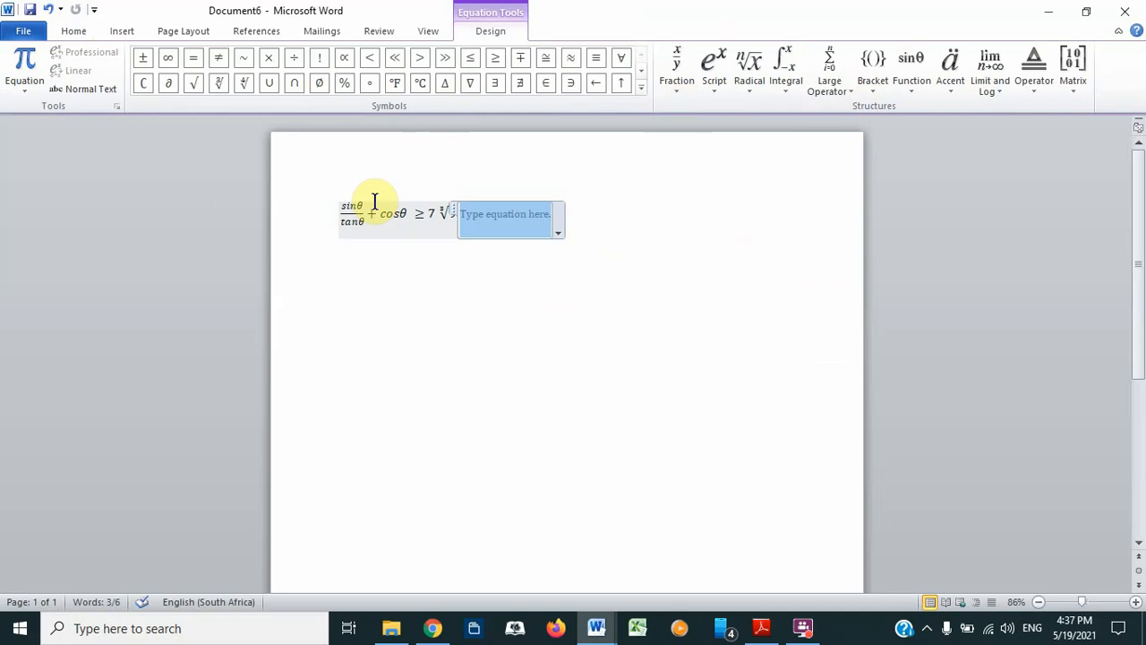
Create a new blank document and set its font to Arial, size 12
left_click(21, 28)
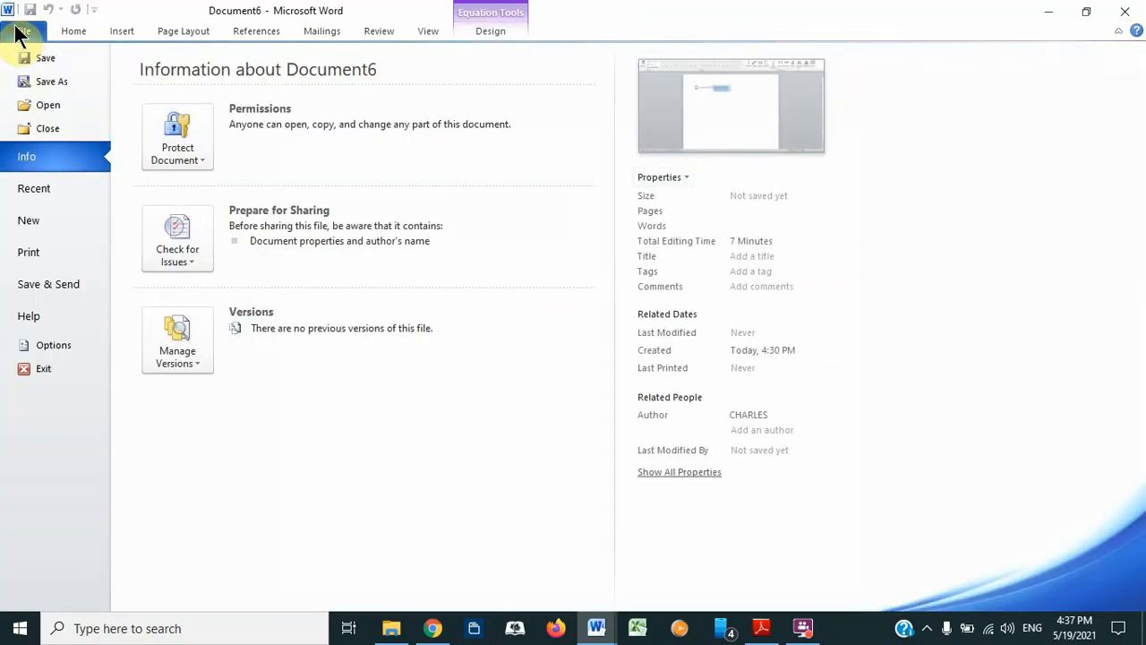
left_click(38, 220)
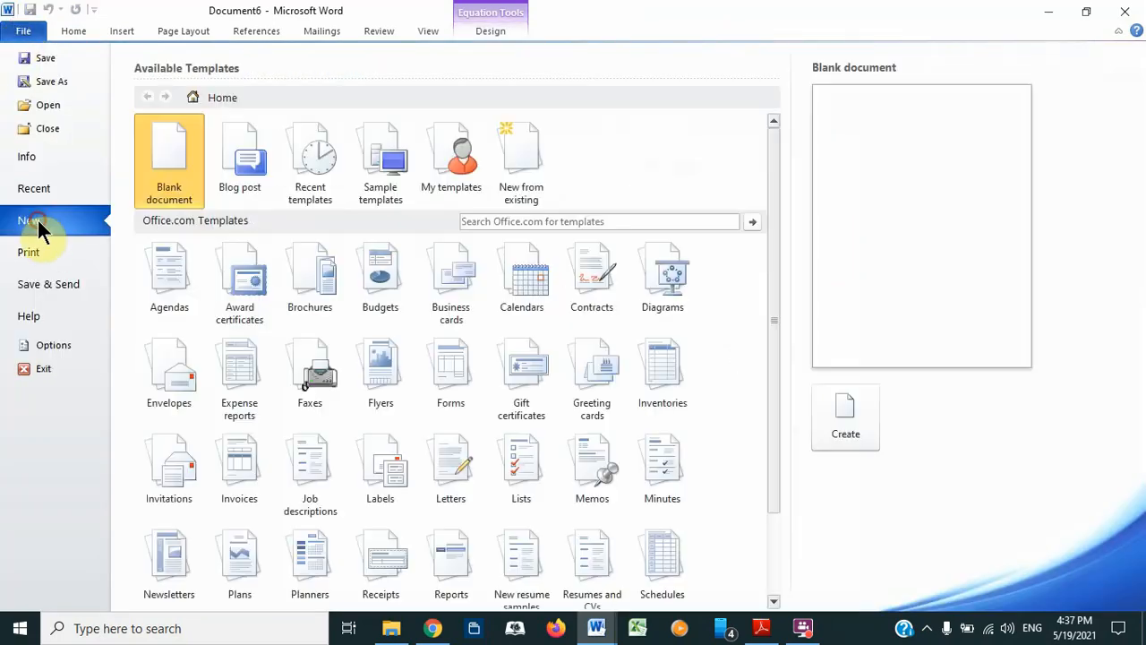
left_click(845, 419)
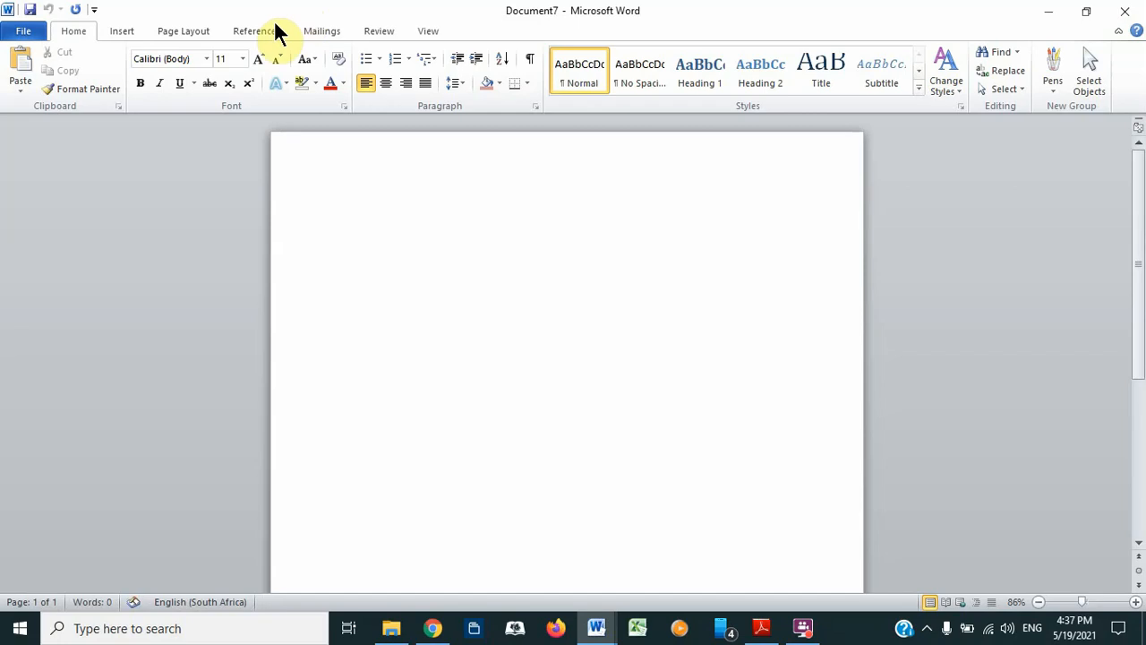
left_click(258, 60)
left_click(205, 59)
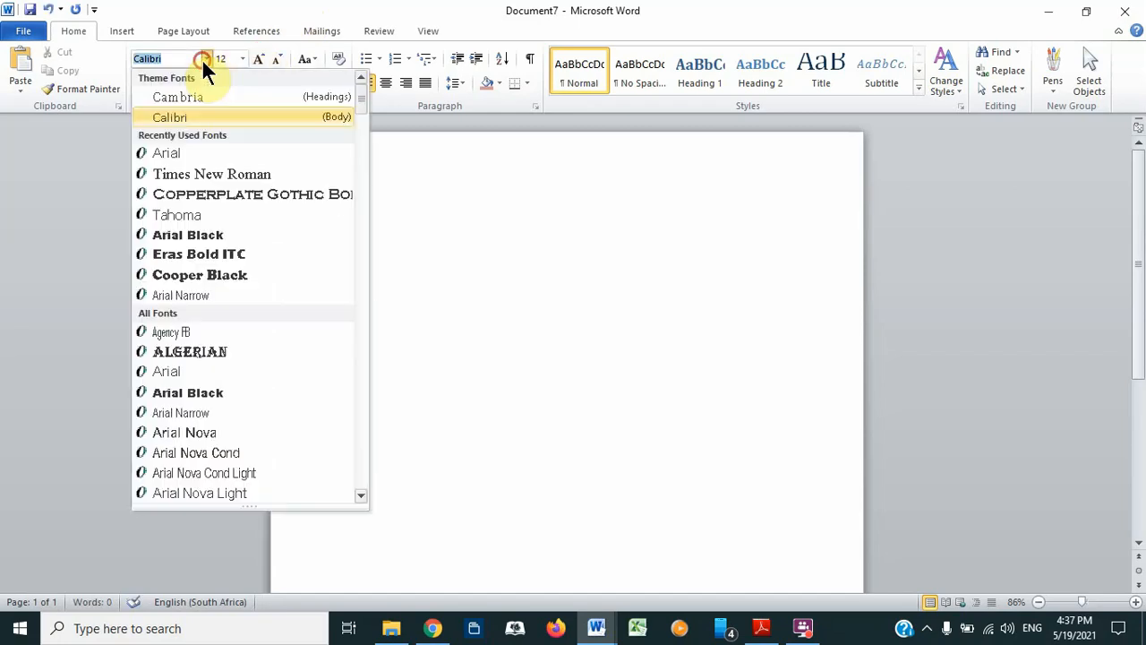
left_click(162, 153)
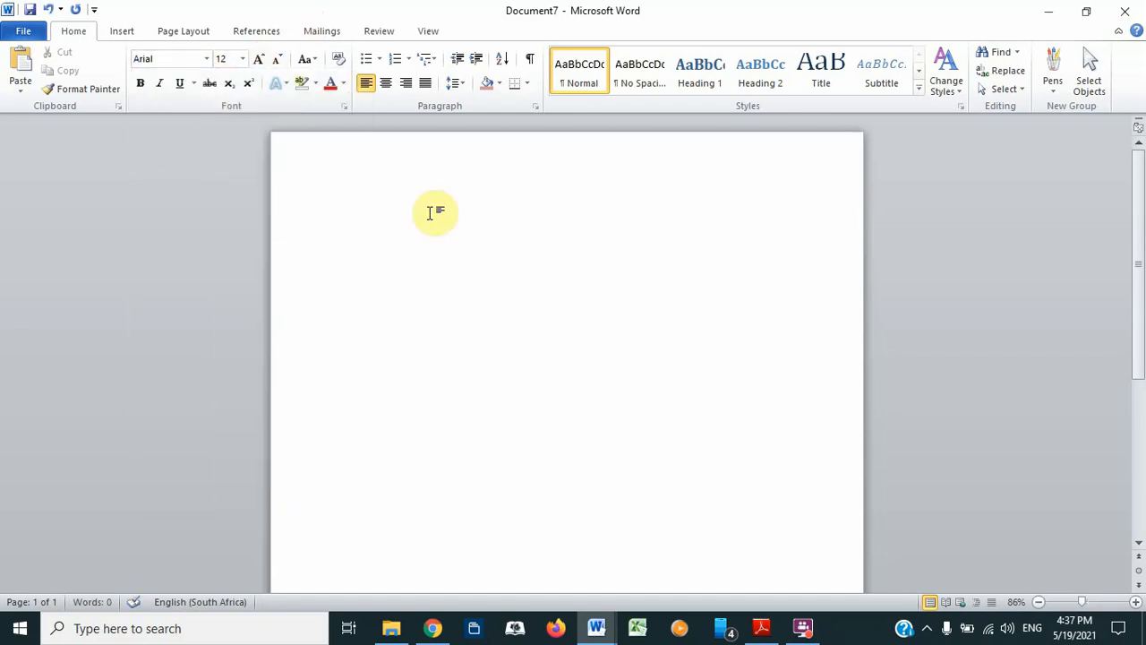
Insert a Microsoft Equation 3.0 object into the blank document and move the Equation toolbar off the page area
left_click(121, 32)
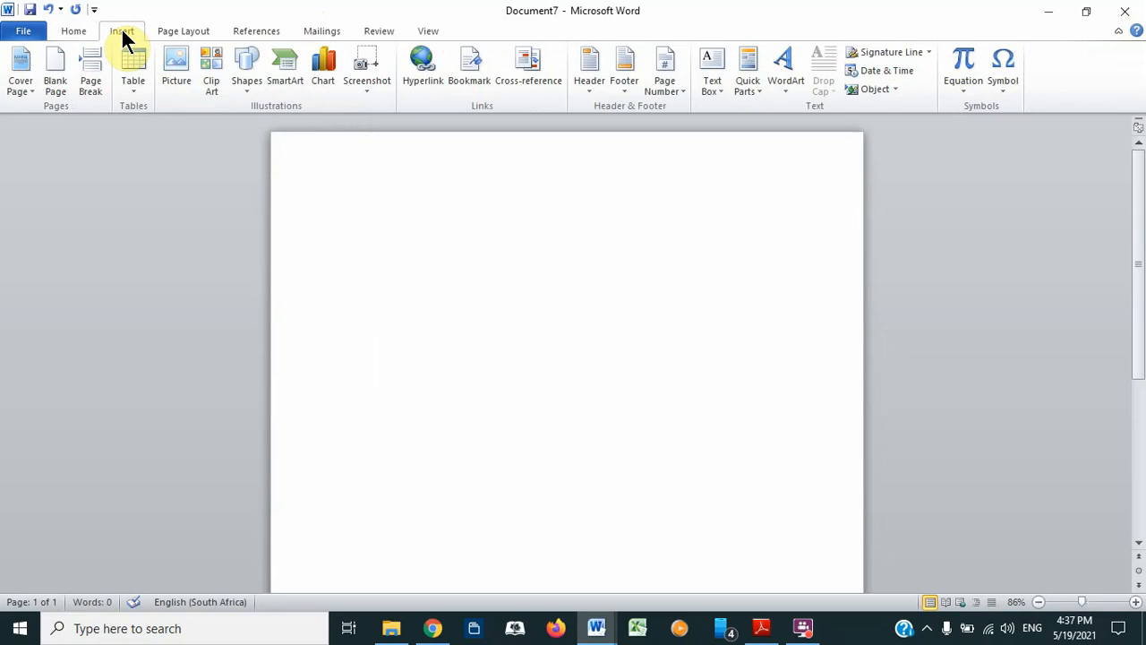
left_click(894, 90)
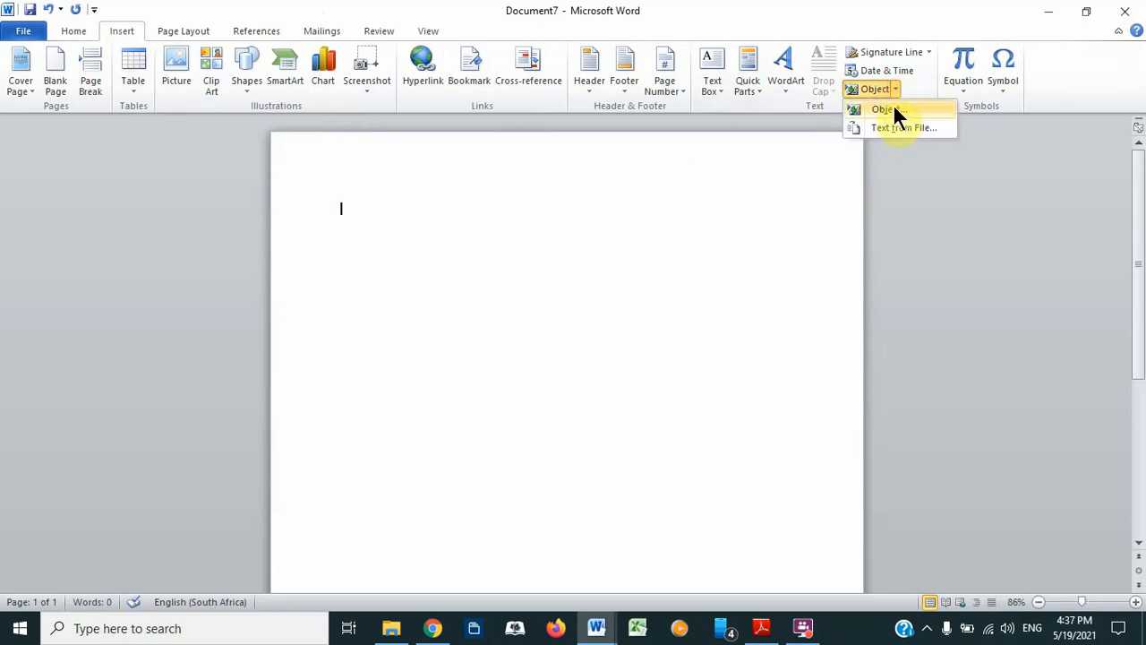
left_click(893, 110)
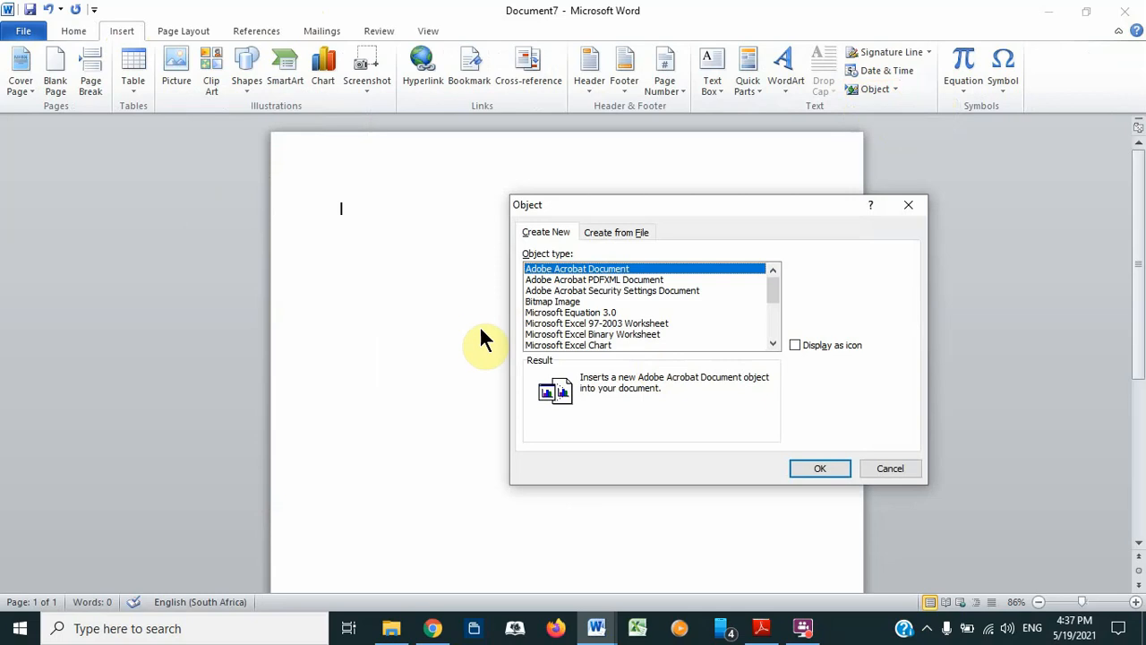
left_click(537, 312)
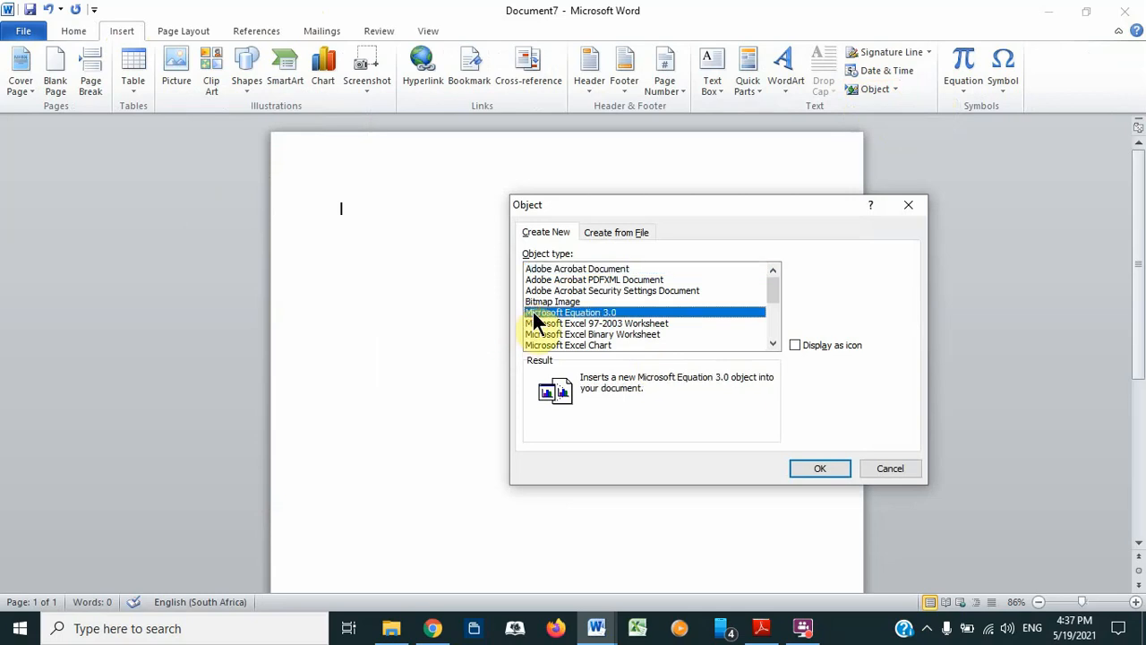
left_click(803, 469)
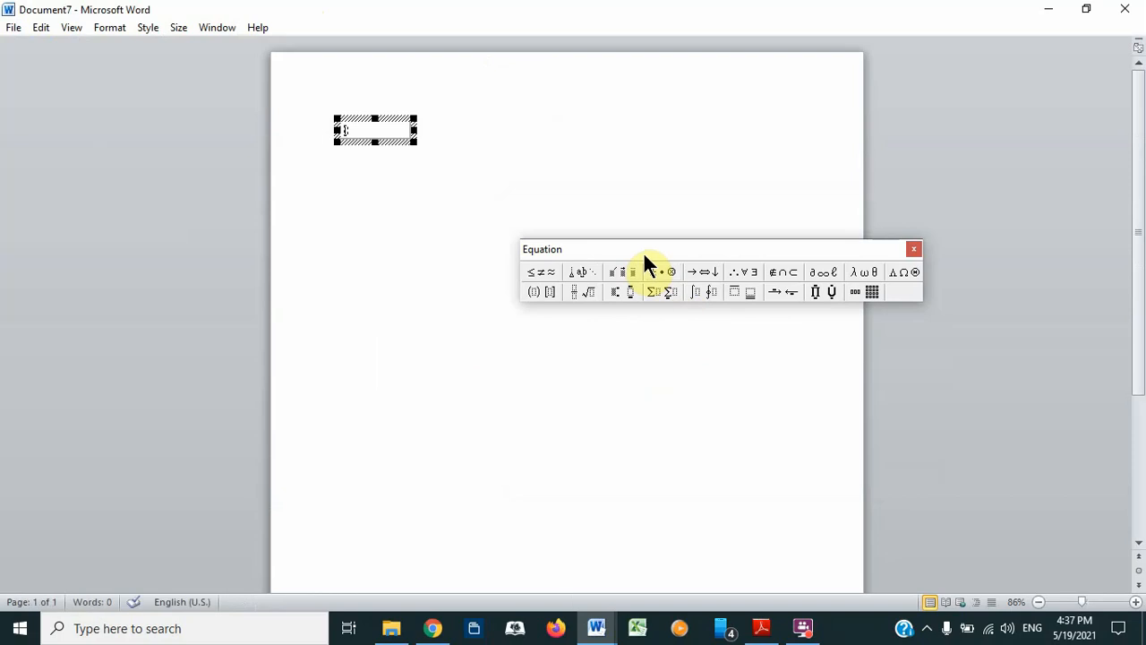
left_click_drag(644, 251, 632, 33)
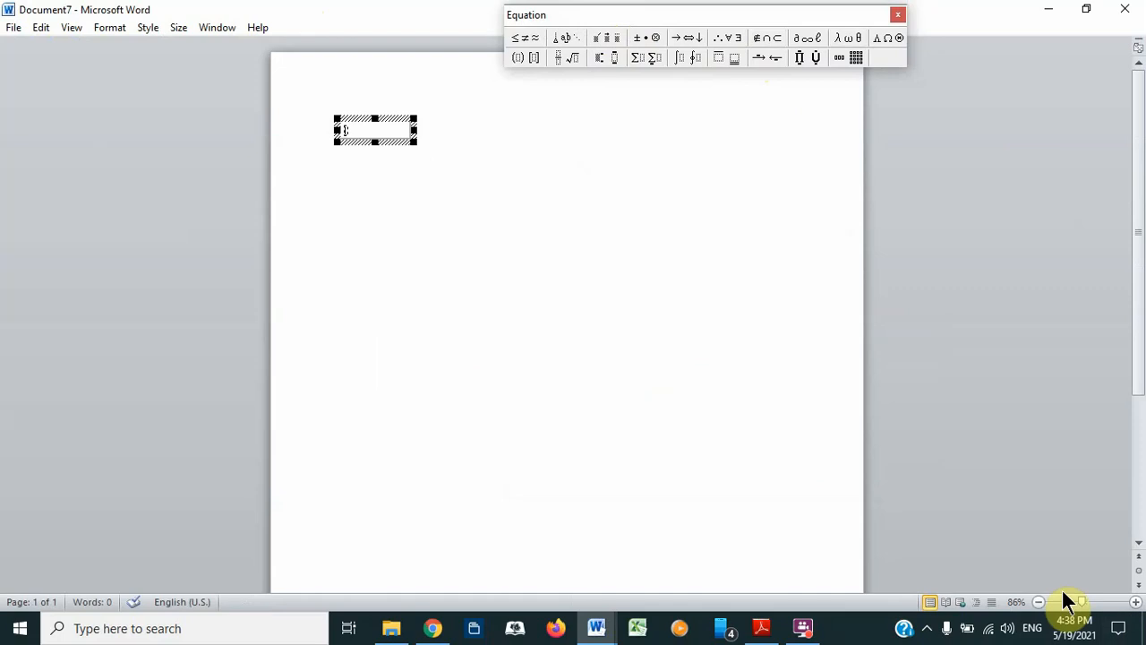
left_click(1134, 608)
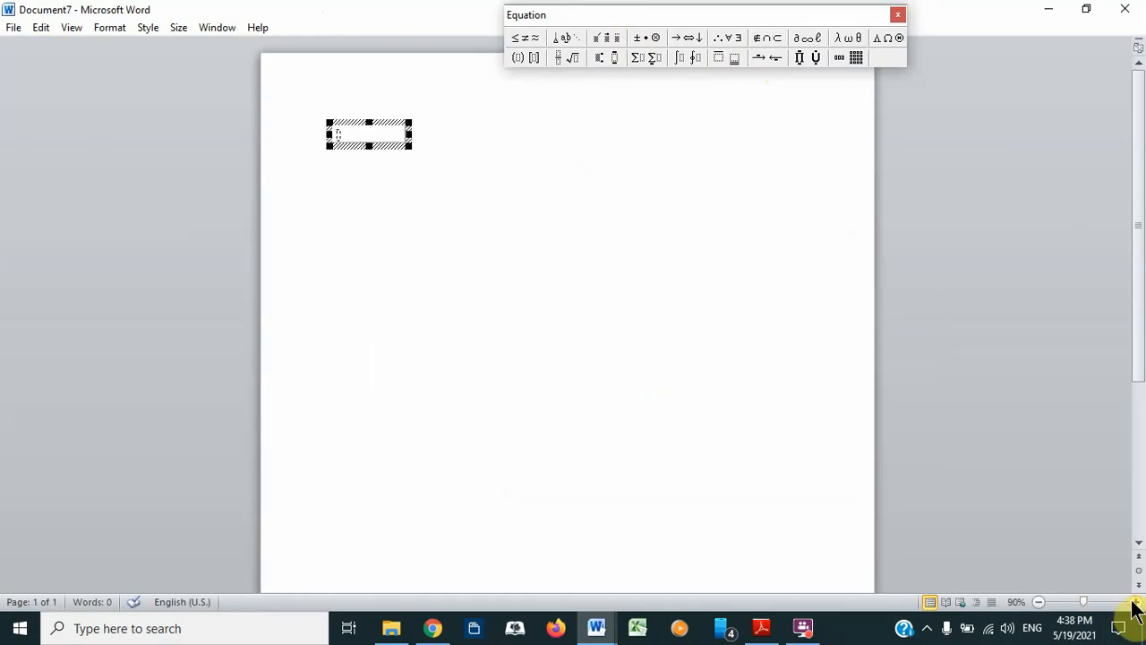
left_click(1134, 608)
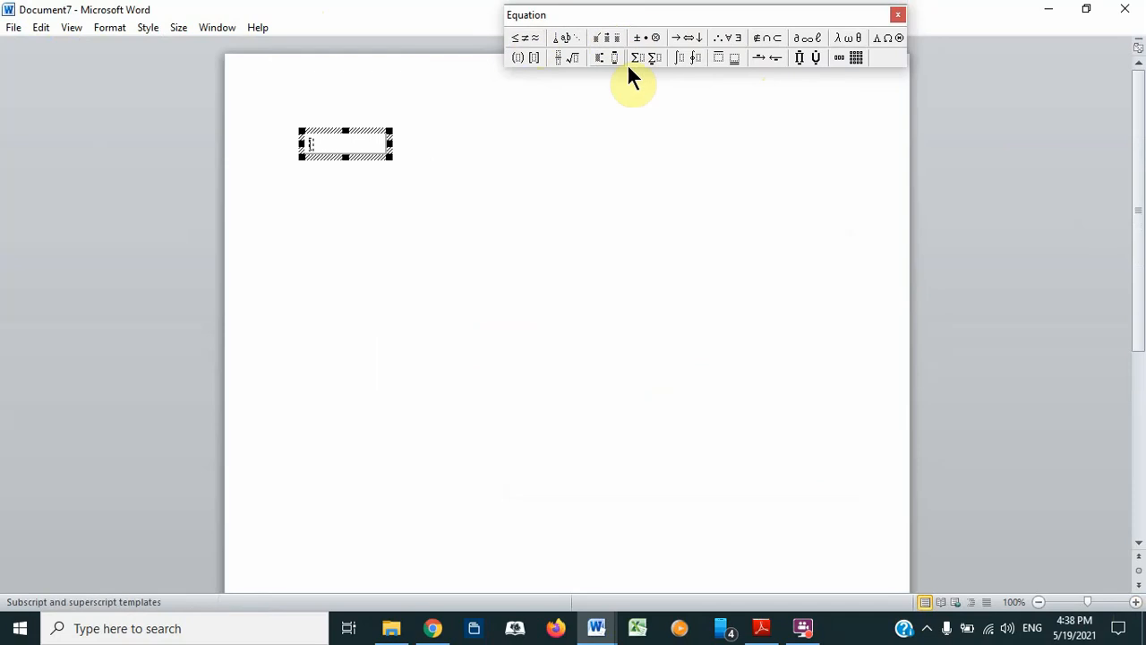
left_click(525, 43)
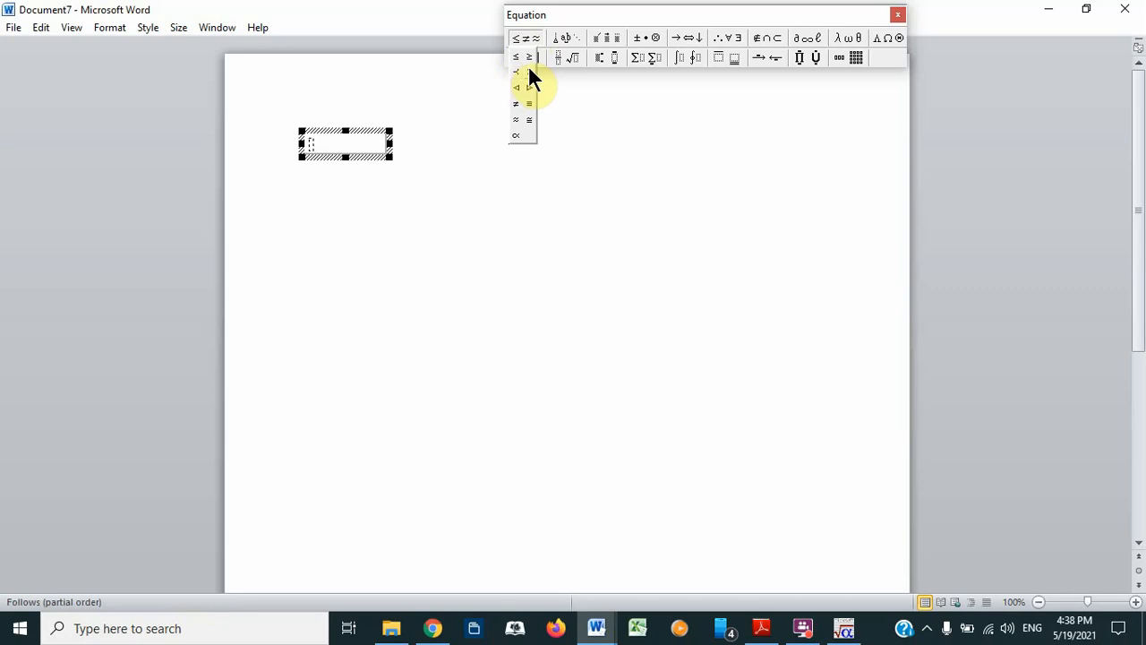
mouse_move(695, 44)
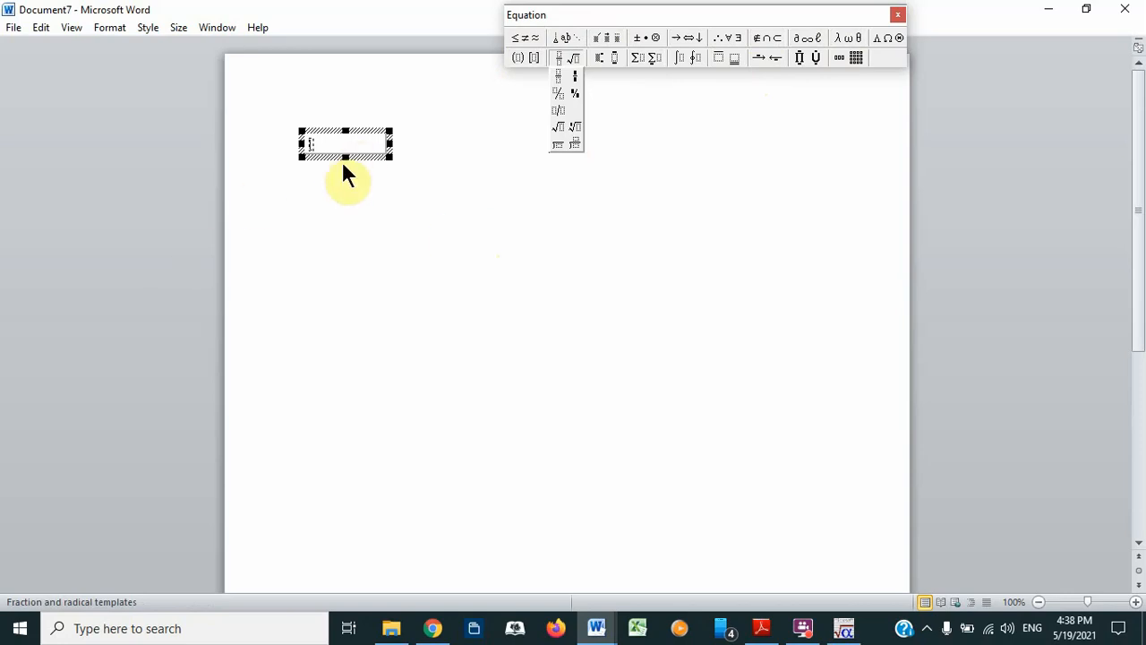
left_click(313, 144)
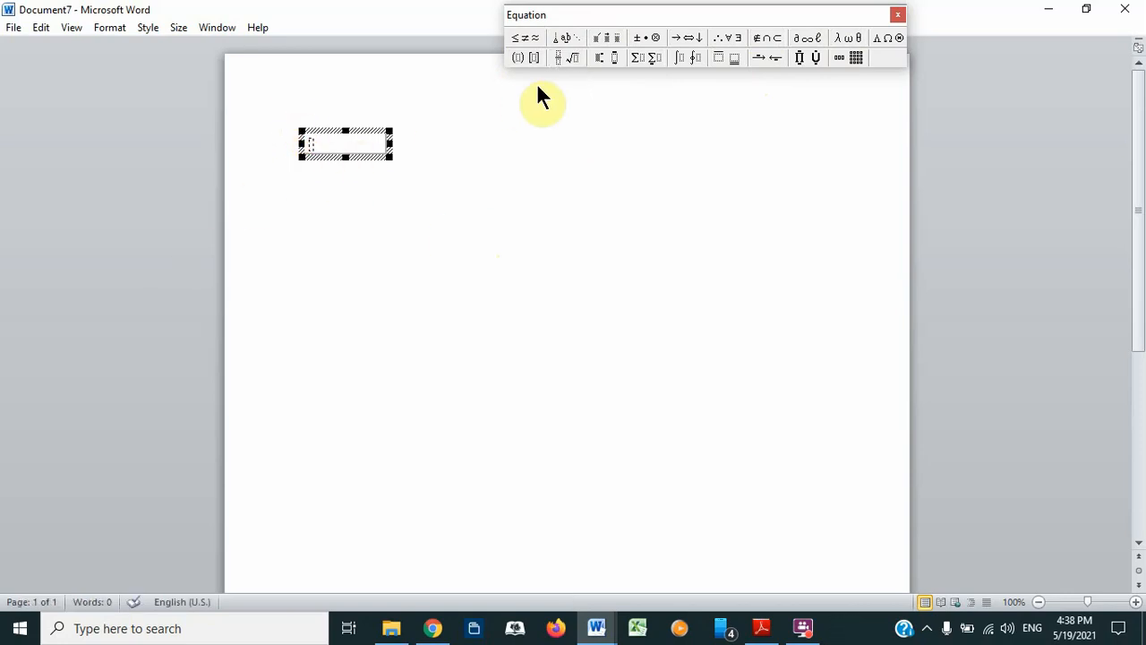
Insert a full-size vertical fraction in the equation object and enter sin θ as its numerator
left_click(562, 55)
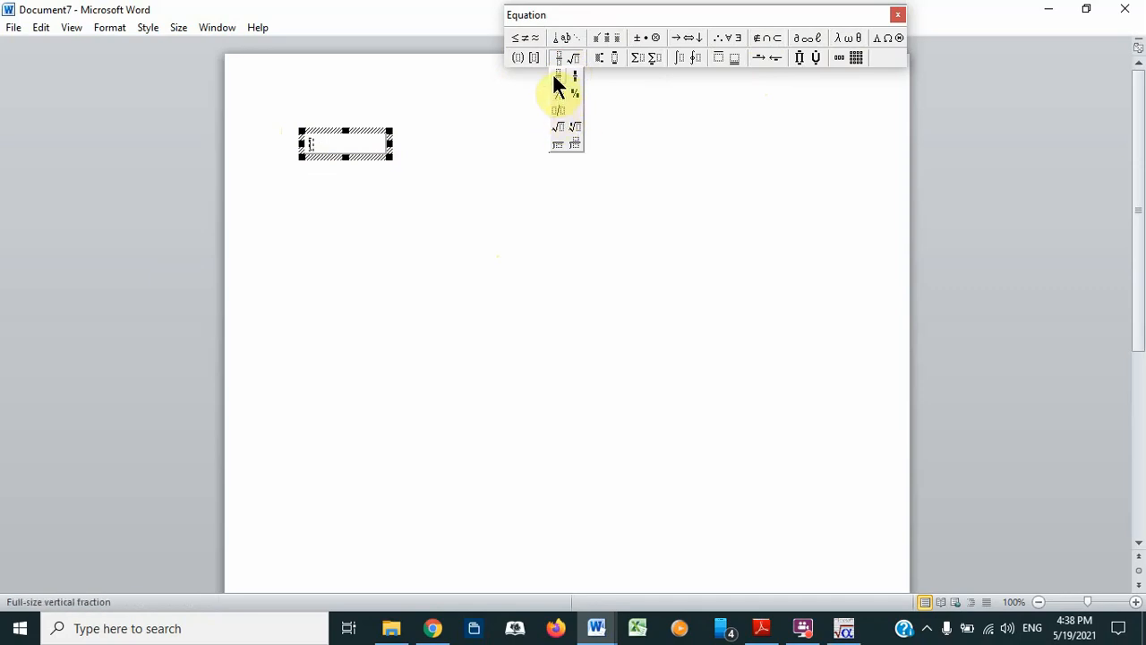
left_click(554, 78)
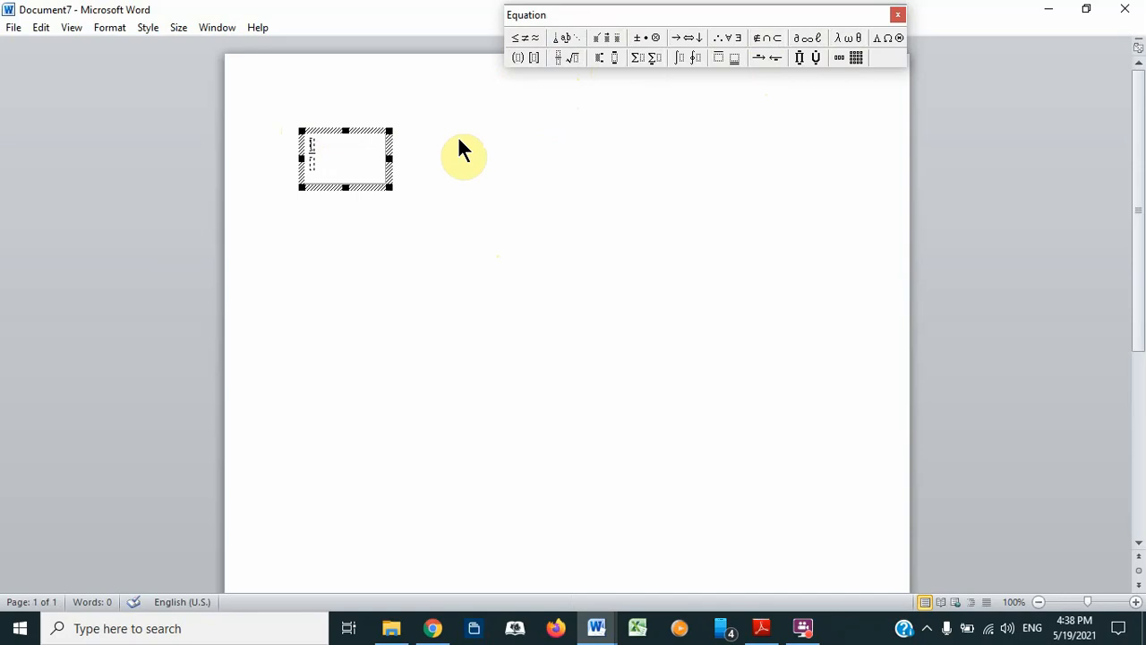
type("sin")
key("ctrl+shift+space")
left_click(838, 38)
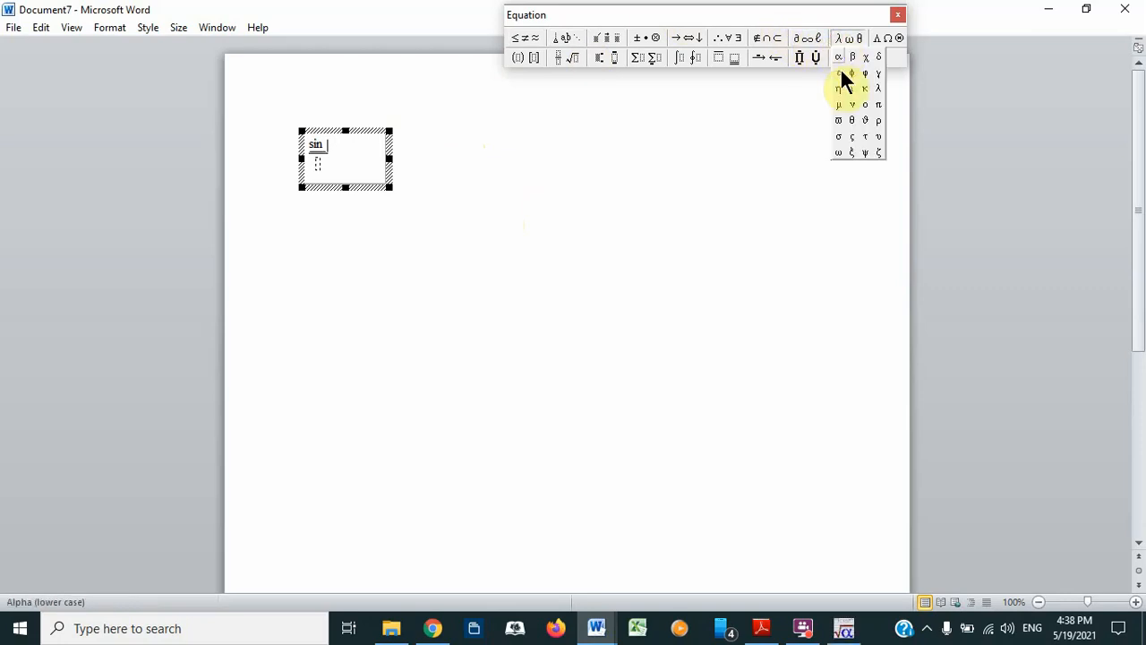
left_click(852, 120)
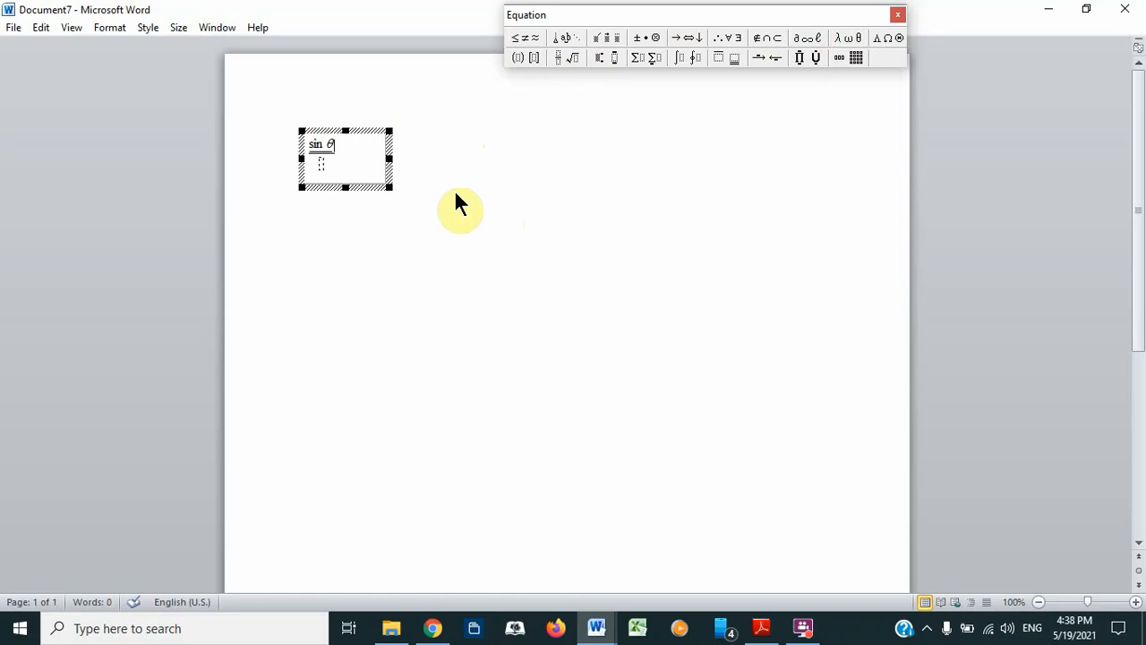
Enter cos θ as the denominator of the fraction, with a space before the theta
left_click(319, 161)
type("cos")
key("ctrl+space")
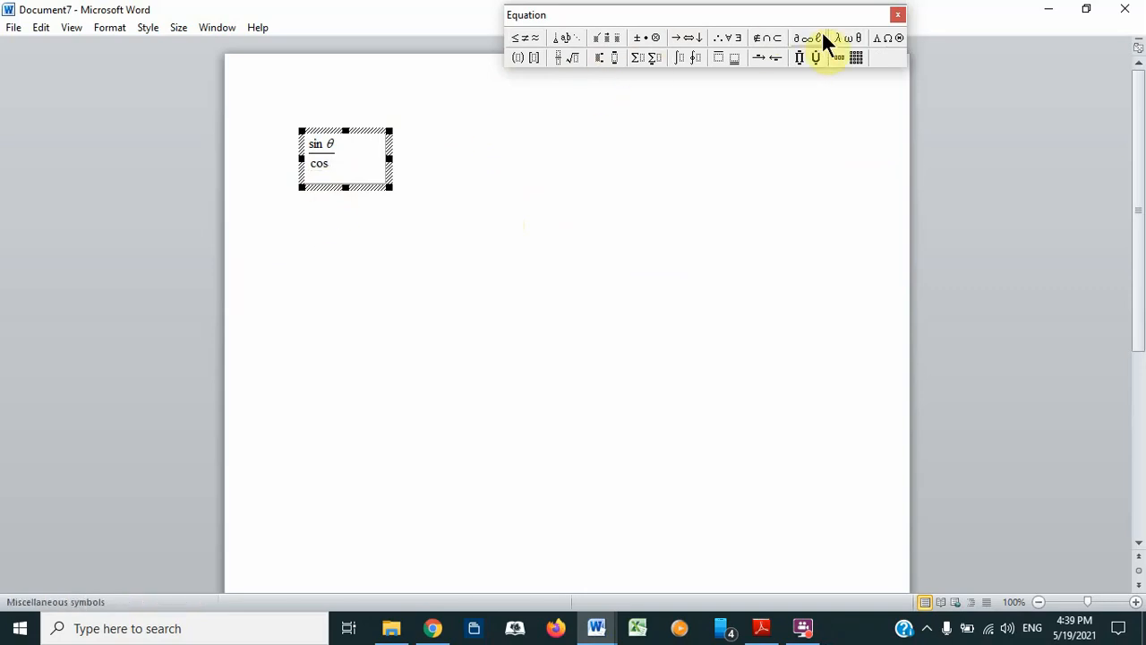
left_click(843, 40)
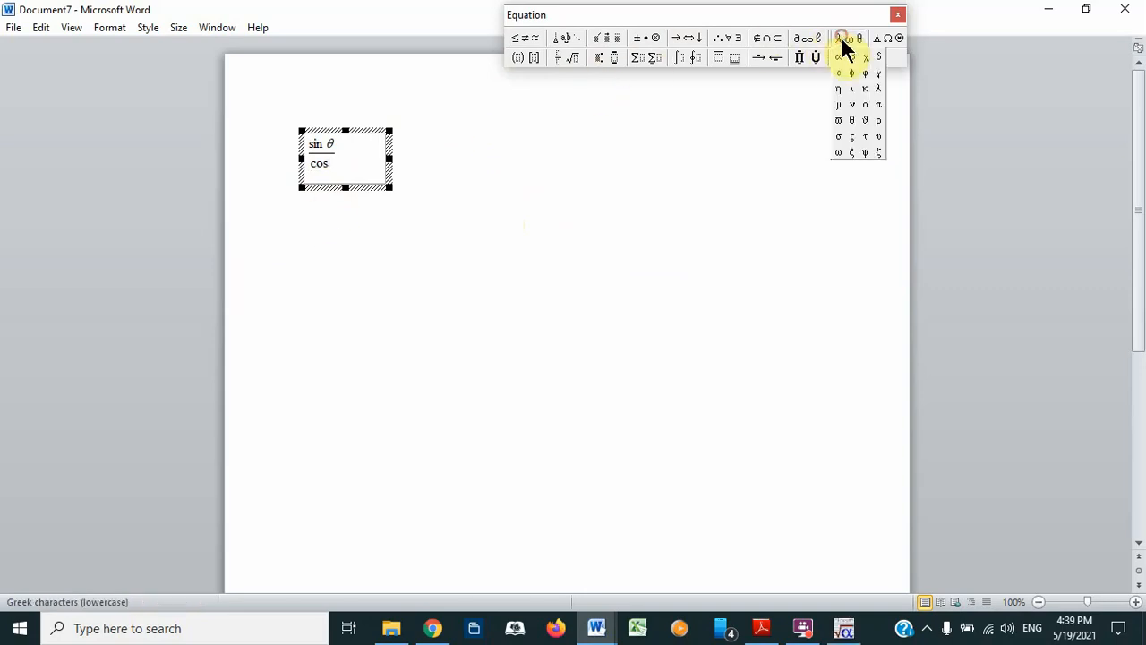
left_click(853, 120)
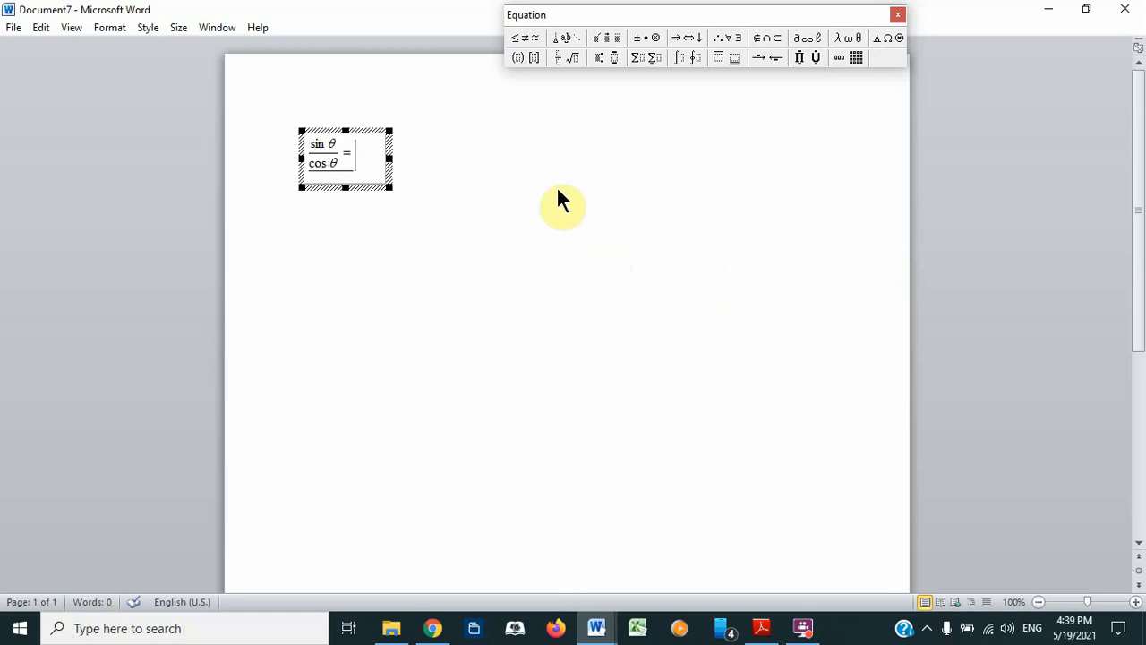
Complete the equation after the fraction with = tan θ
type("an")
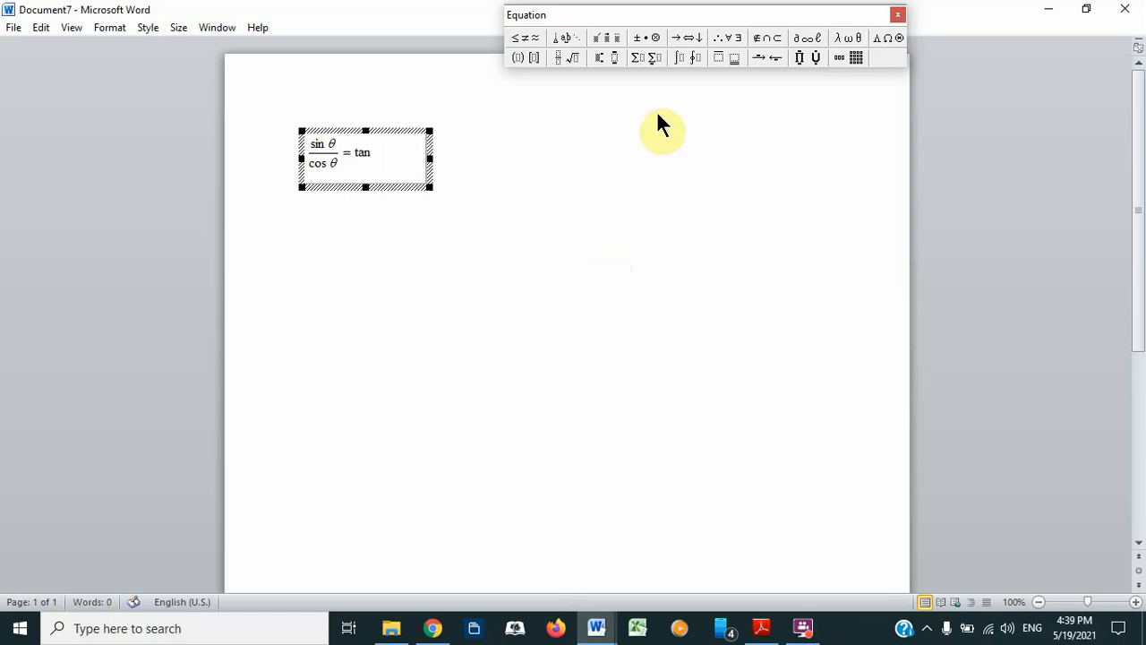
left_click(845, 37)
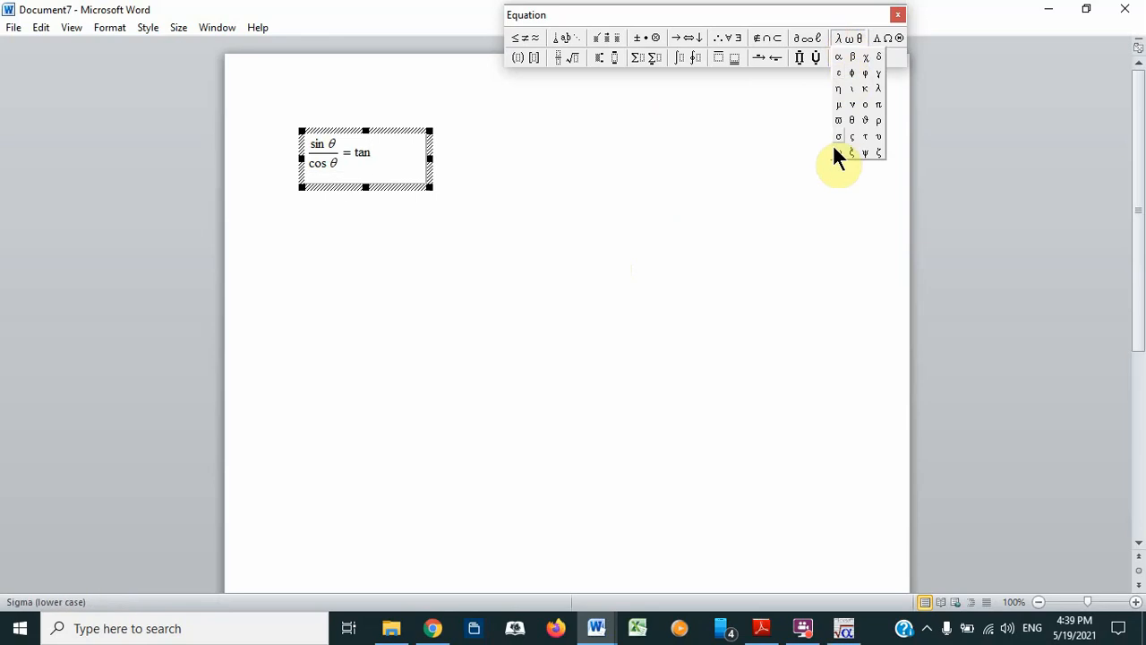
left_click(851, 122)
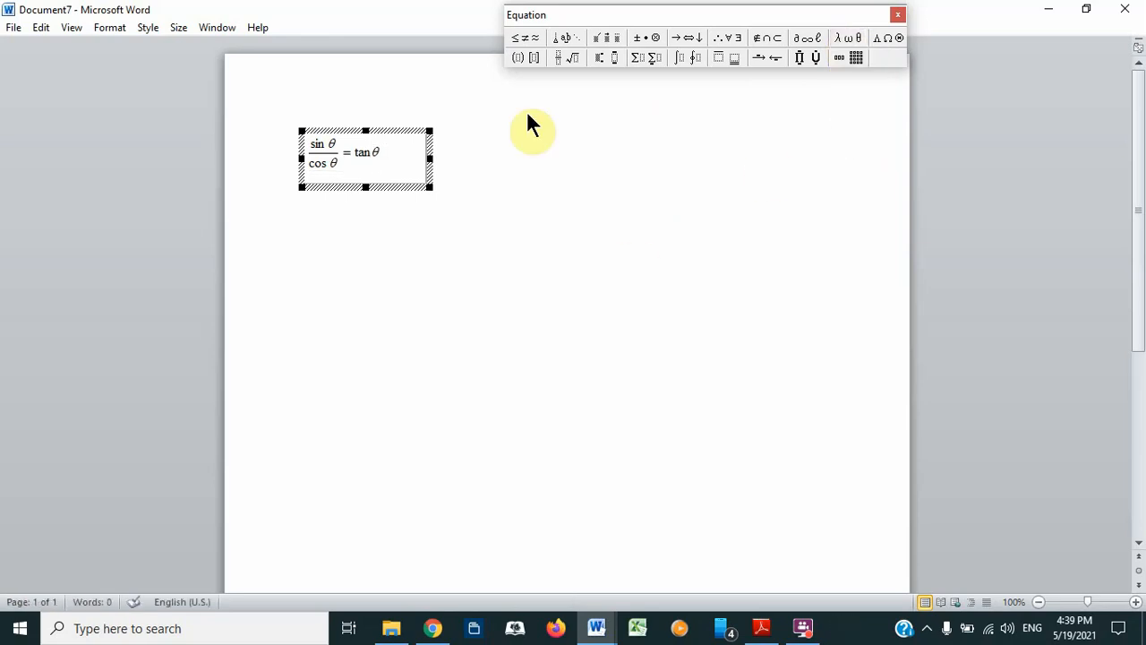
Two lines below the tangent equation, insert a summation with upper and lower limits and enter (2n + 1) as its expression
key("Return")
key("Return")
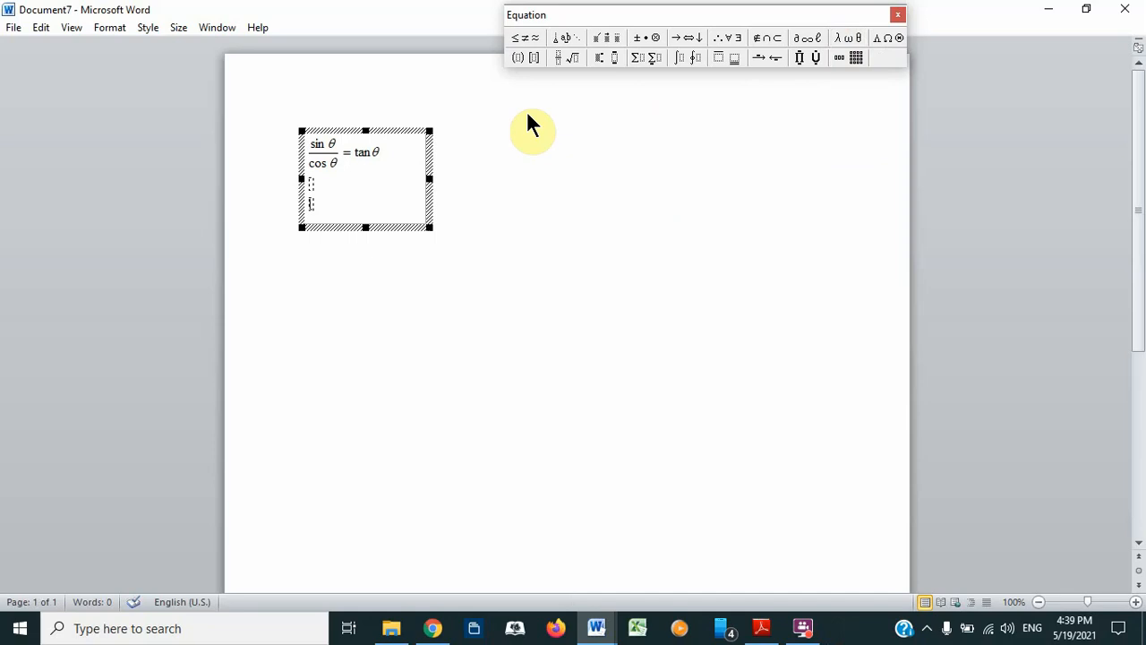
left_click(643, 59)
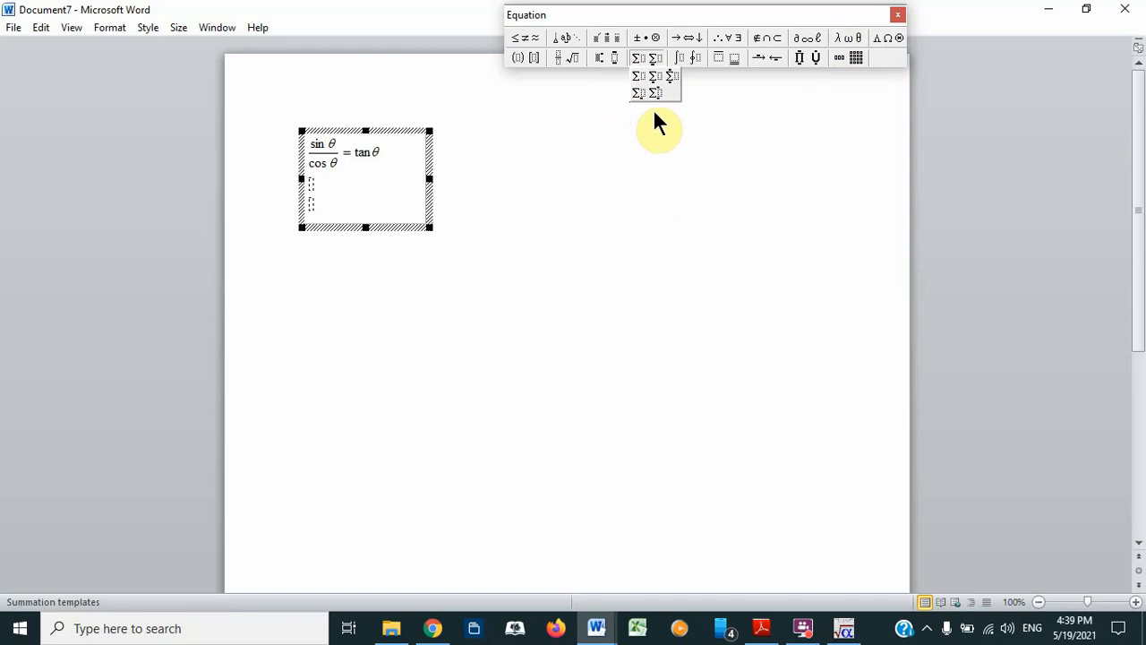
left_click(666, 79)
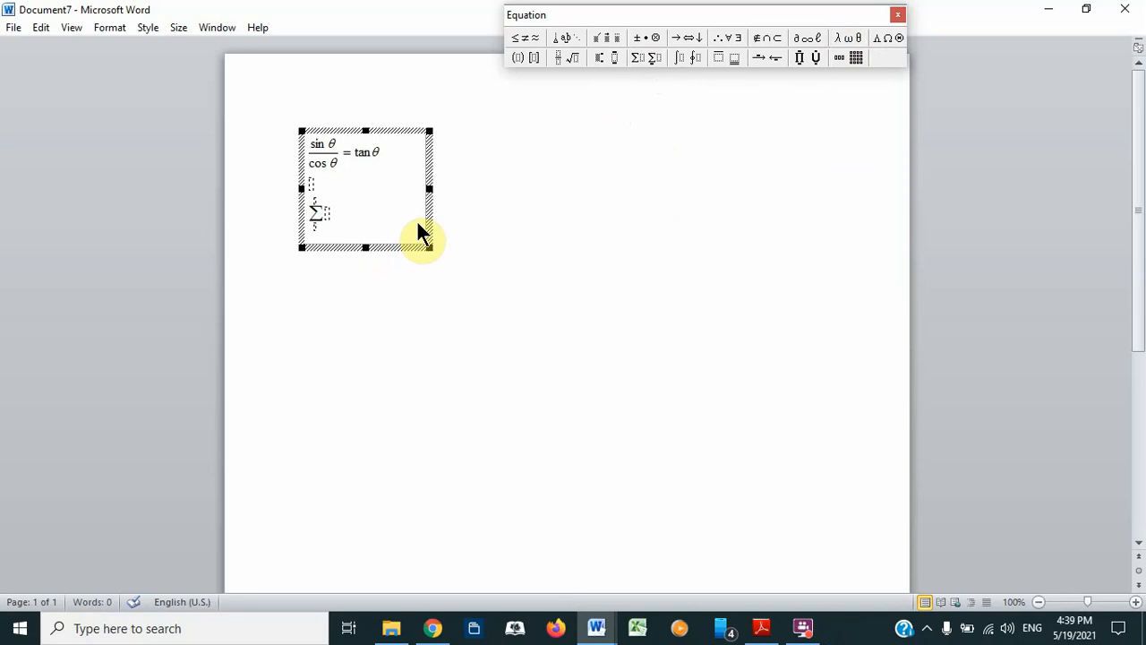
type("(2n + 1)")
Set the summation's lower limit to n=1 and its upper limit to 40, and return to the document text
left_click(314, 220)
key("Right")
key("Left")
key("Down")
type("n=11")
left_click(314, 200)
type("50")
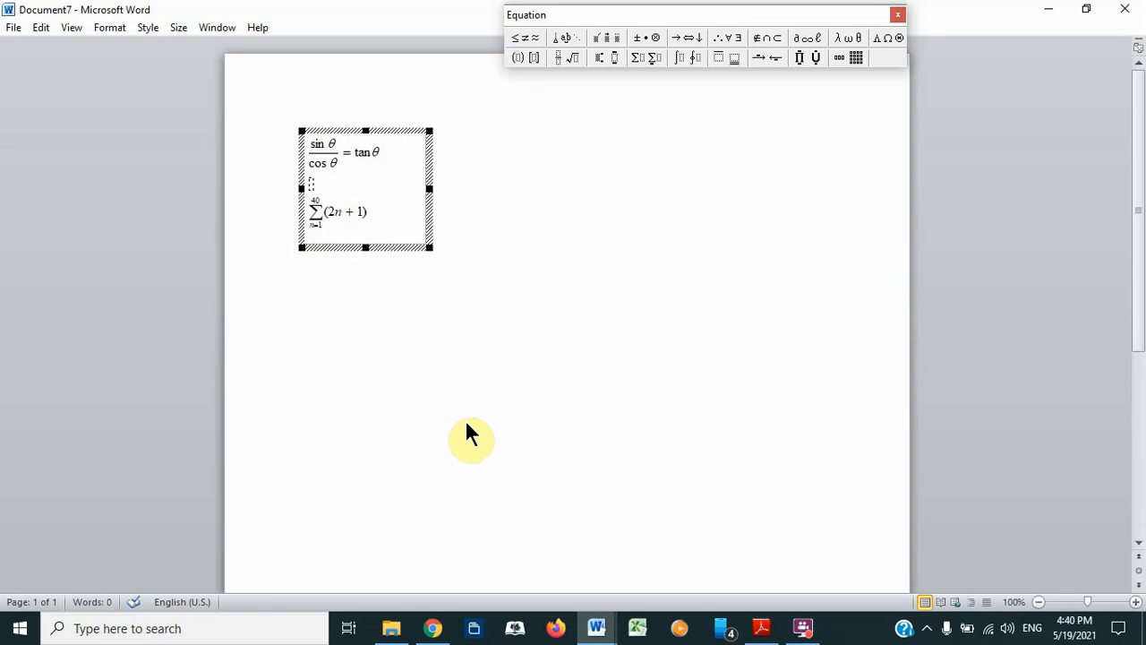
left_click(511, 210)
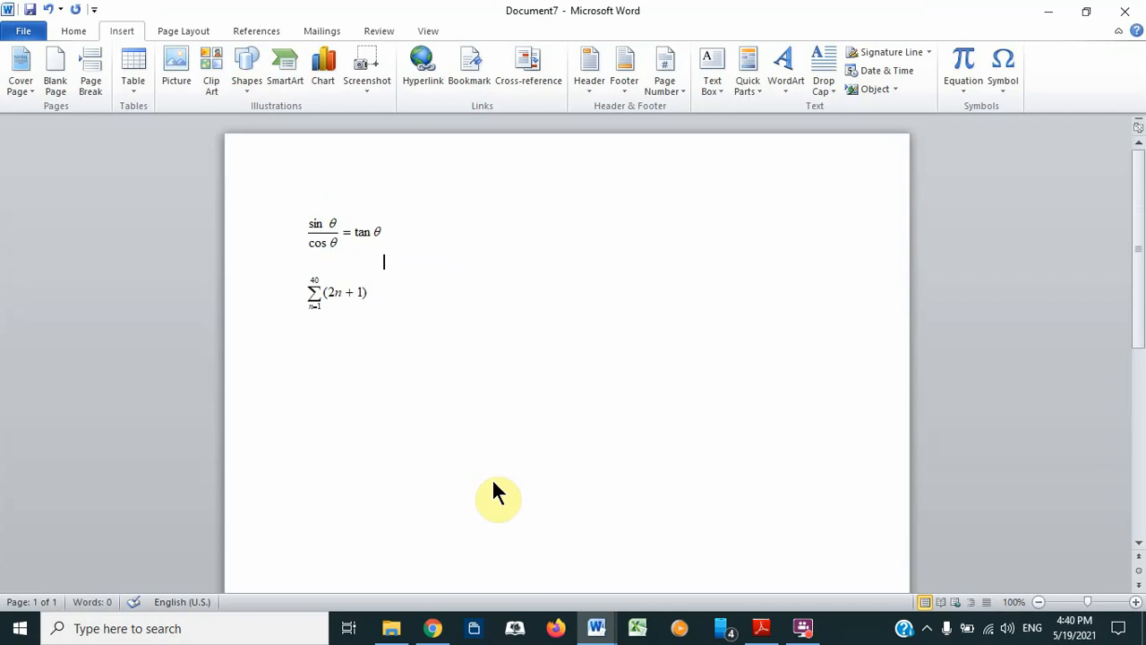
left_click(355, 297)
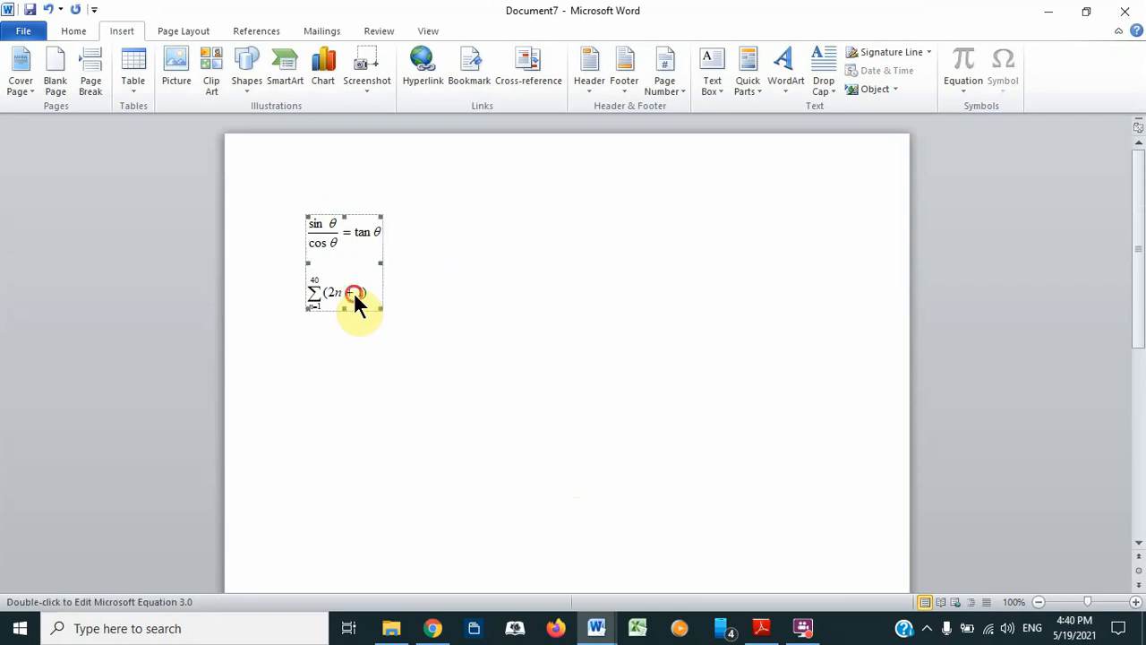
left_click(473, 317)
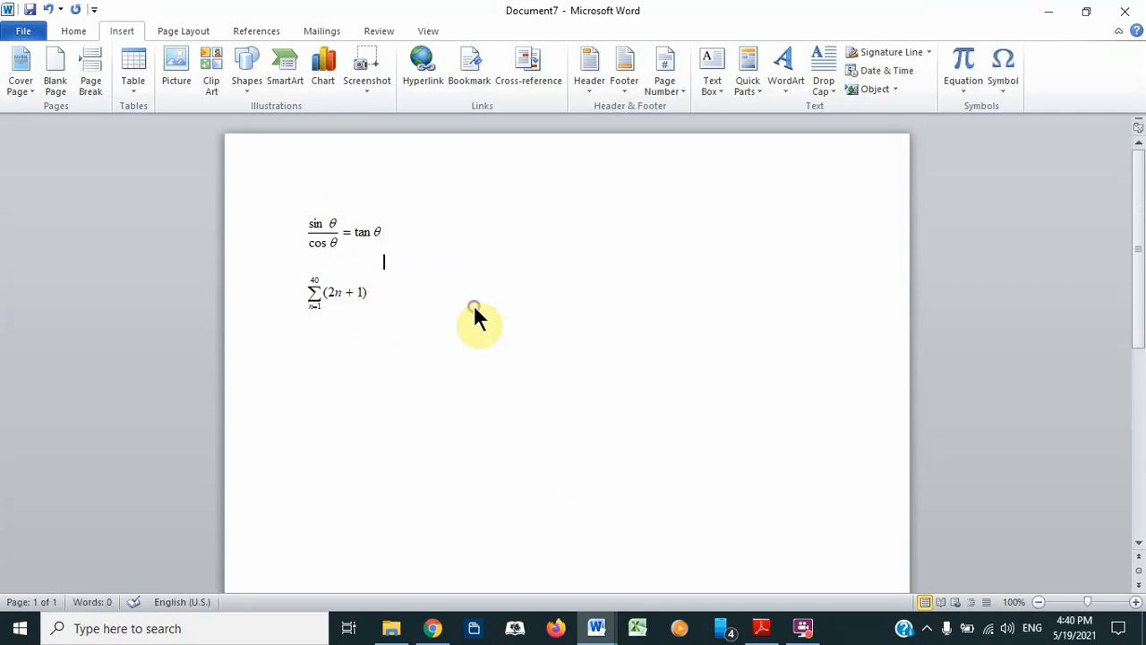
Insert another Microsoft Equation 3.0 object on a new line below the existing equations
key("Return")
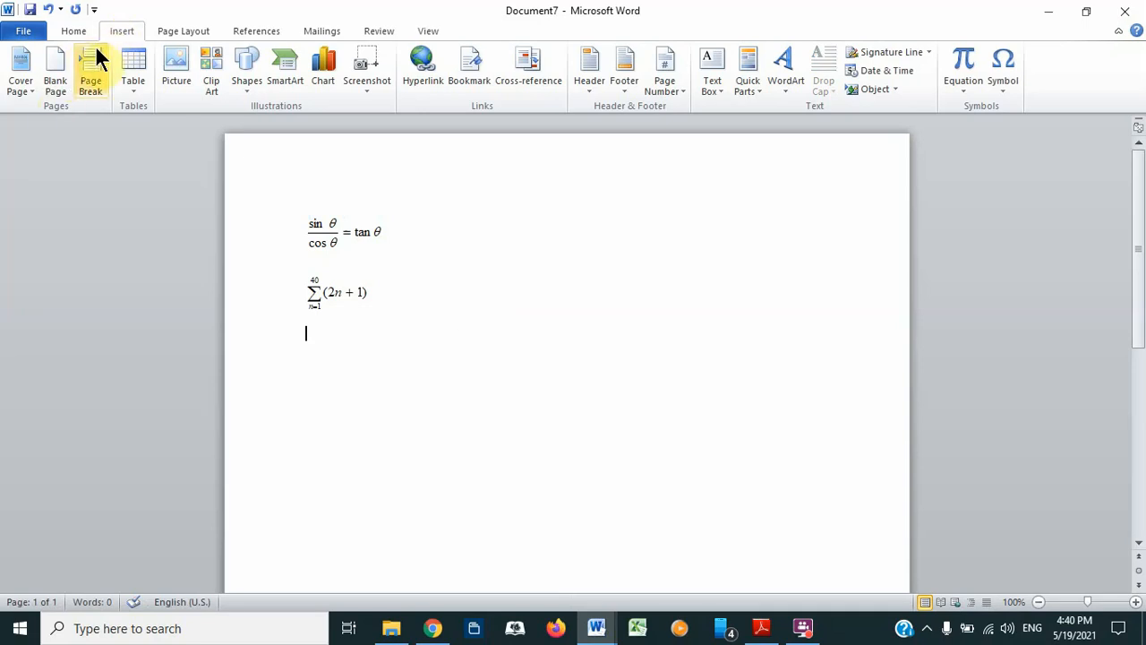
left_click(895, 89)
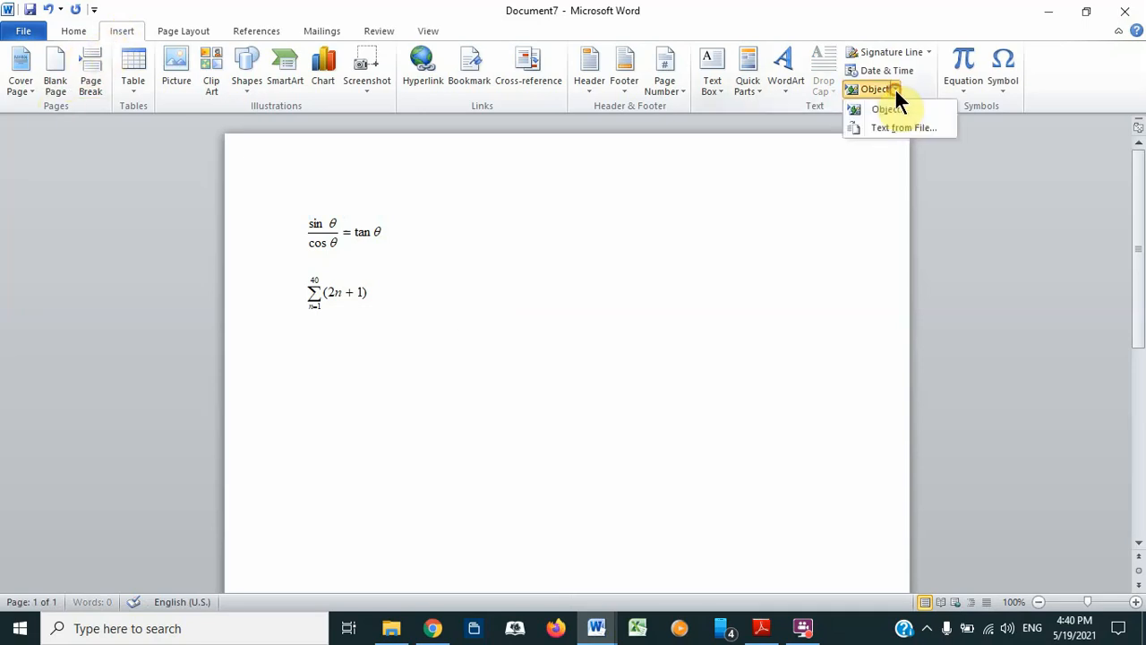
left_click(883, 109)
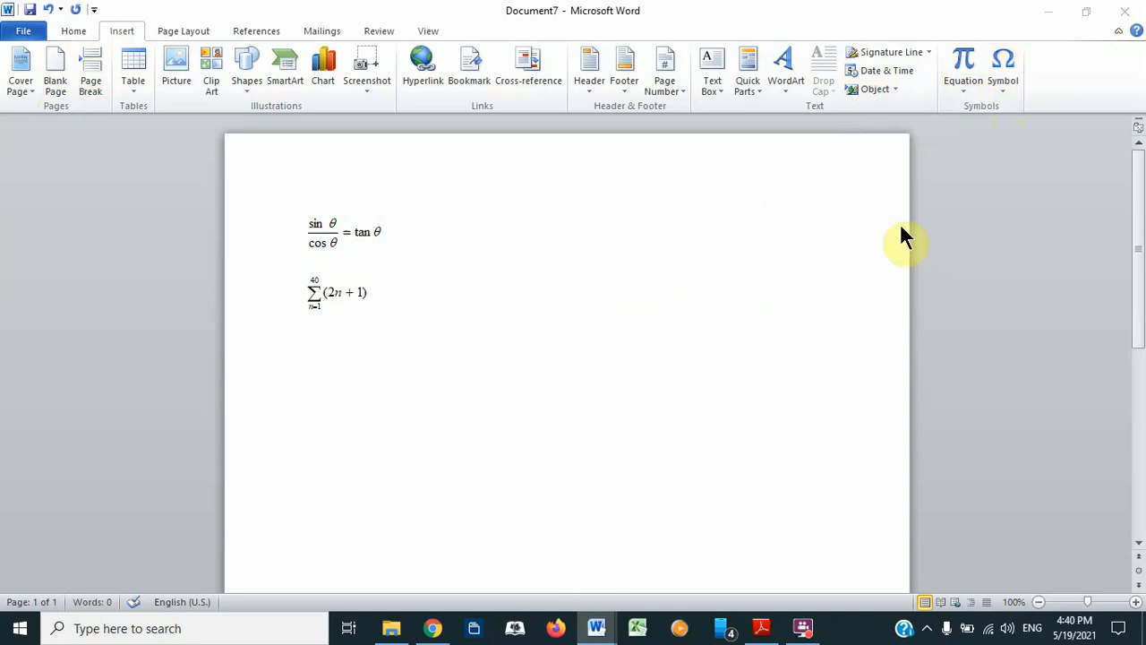
mouse_move(598, 630)
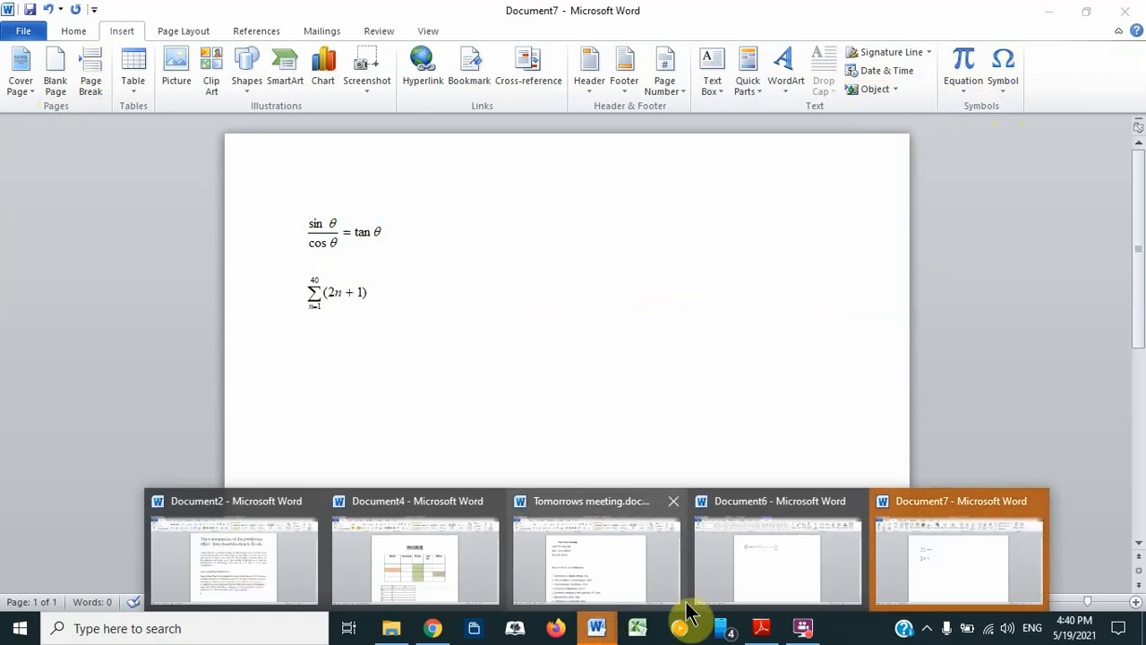
left_click(594, 624)
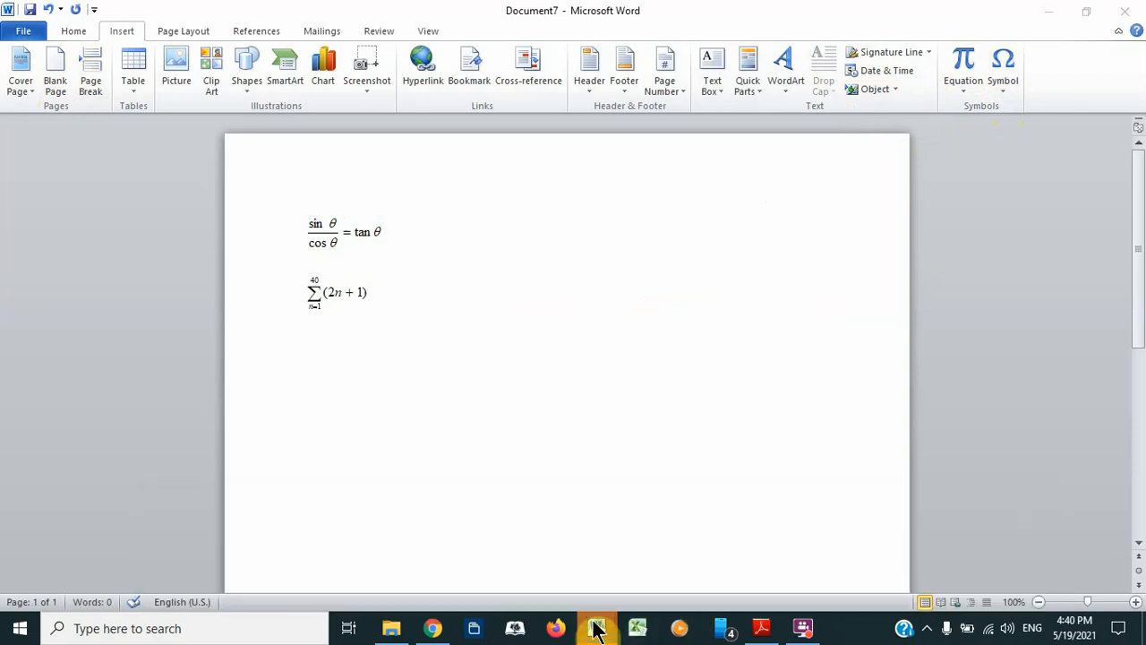
left_click(594, 624)
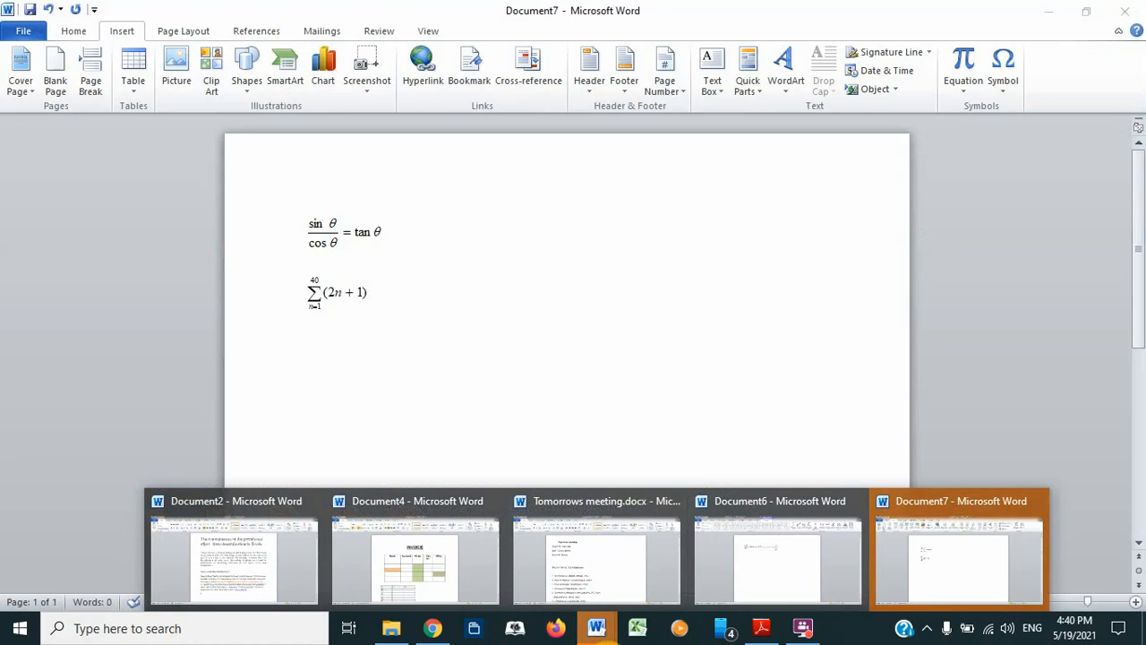
left_click(924, 556)
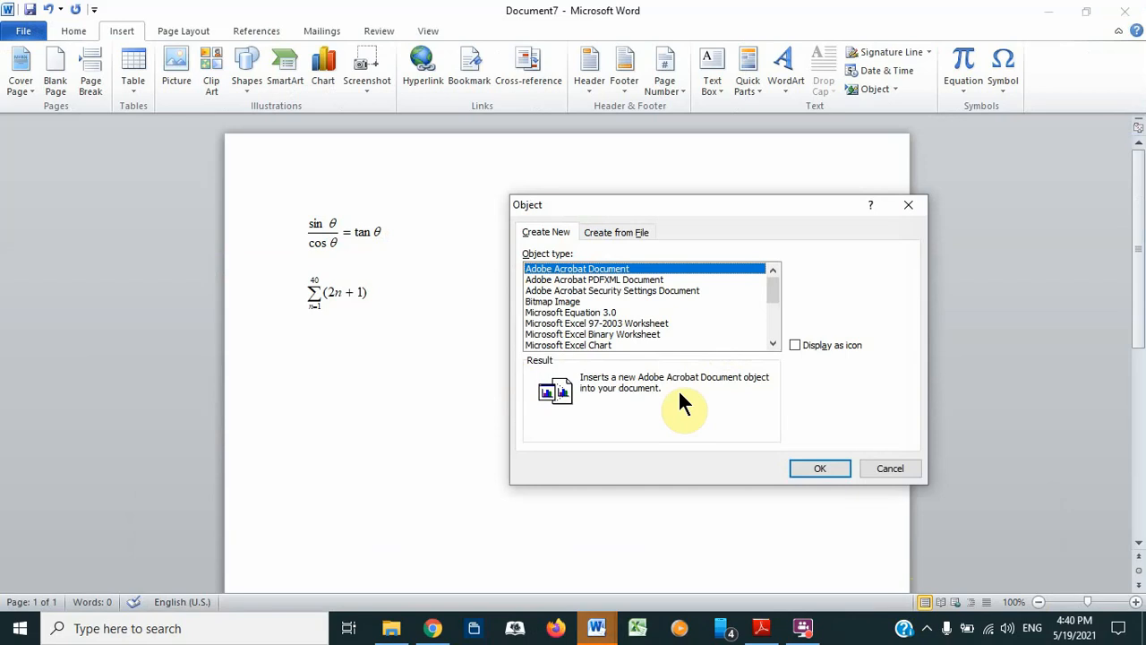
left_click(532, 312)
left_click(820, 468)
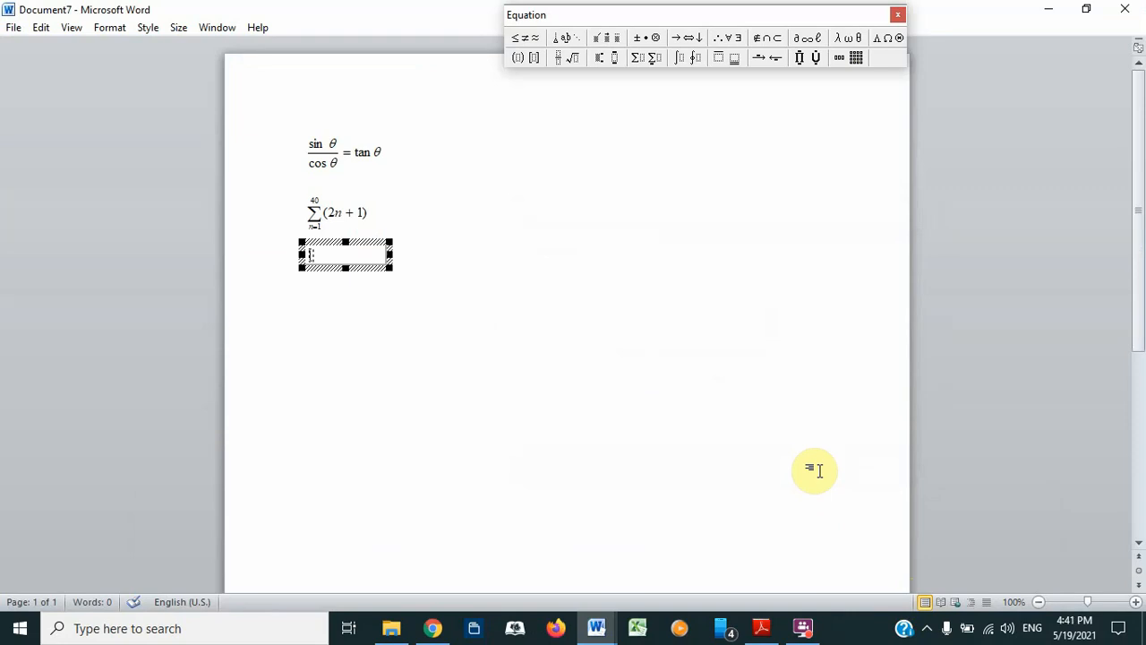
Enter 2x ± 5 = 23 in the new equation object and return to the document text
type("2x")
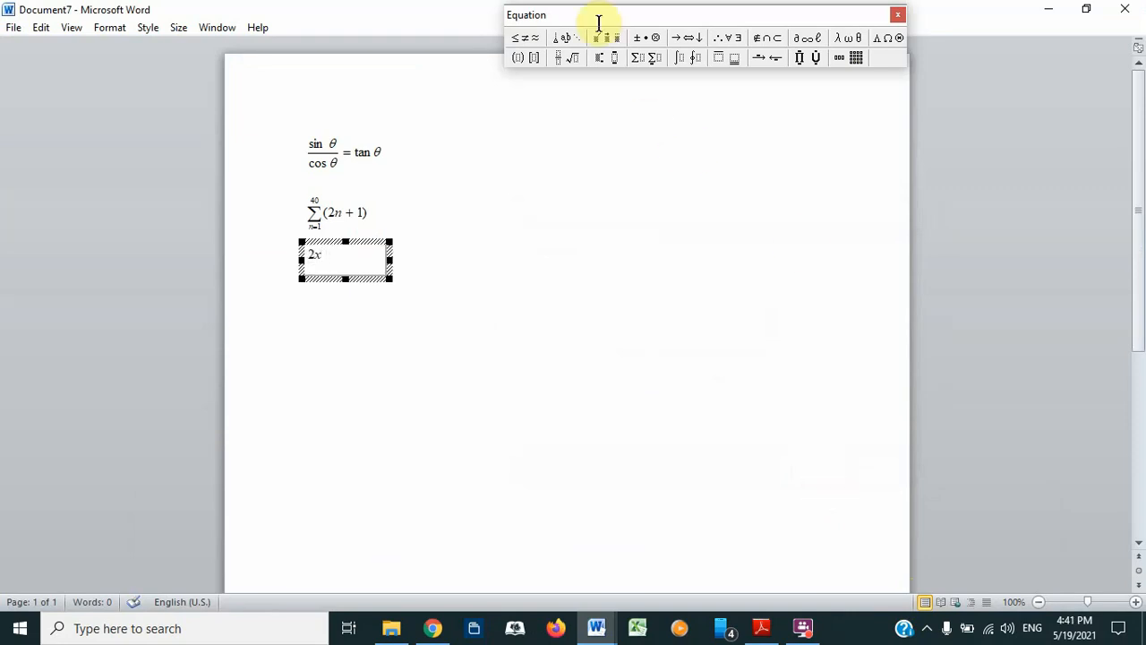
left_click(635, 36)
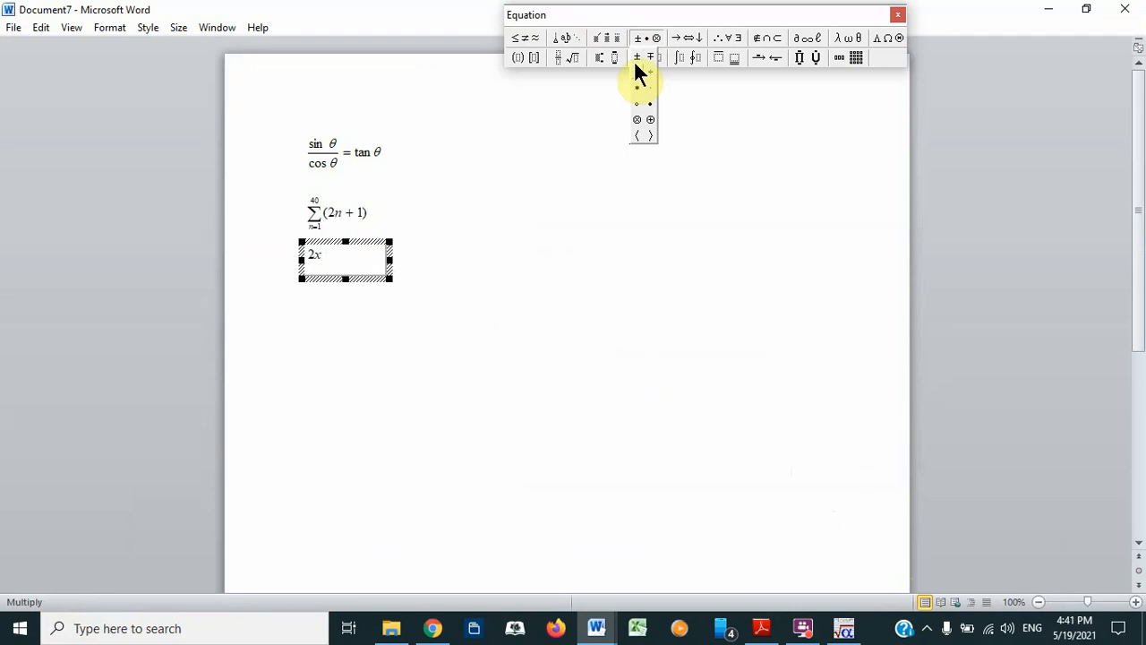
left_click(635, 56)
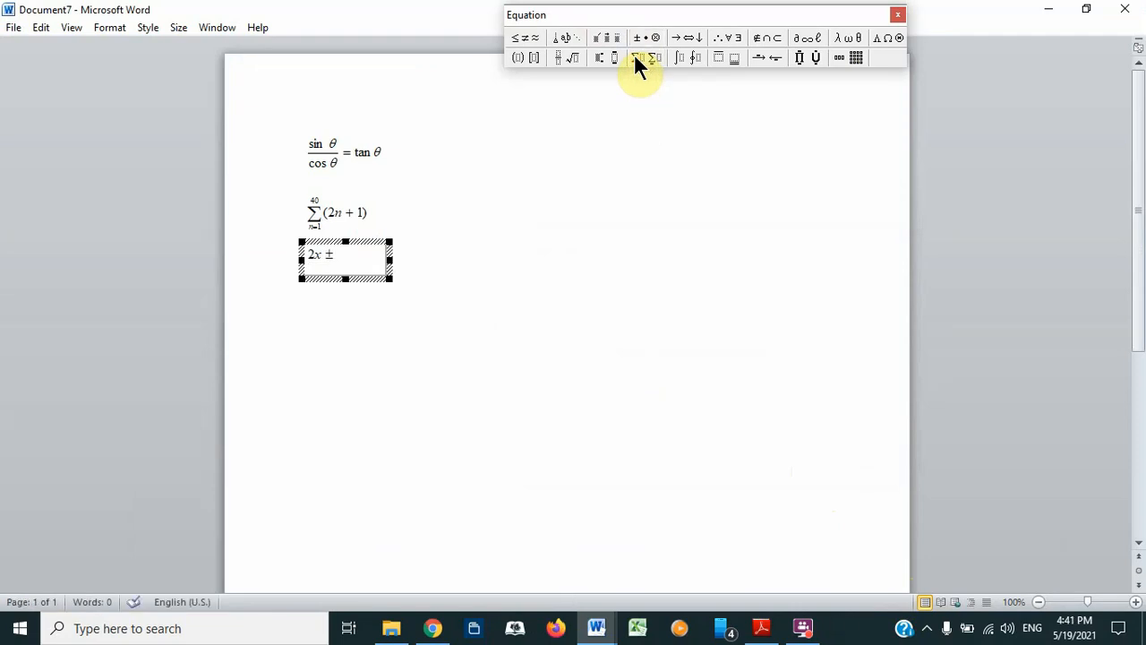
type("5 = 23")
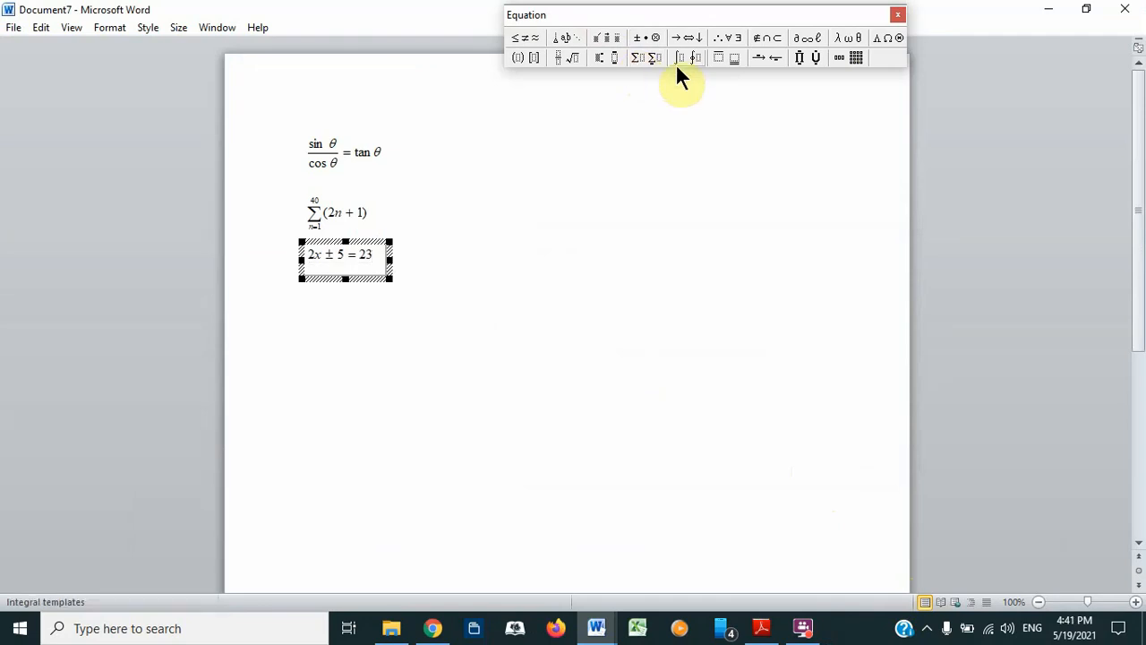
left_click(455, 258)
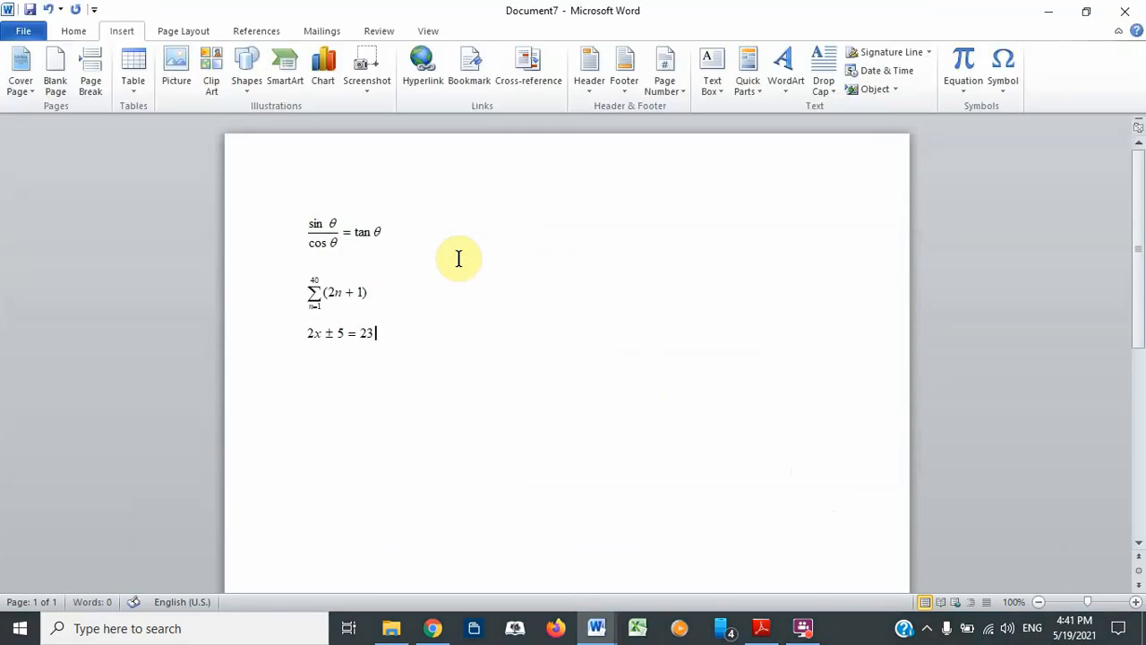
Add a new line below the equations and enlarge the 2x ± 5 = 23 equation object to roughly two and a half times its width
key("Return")
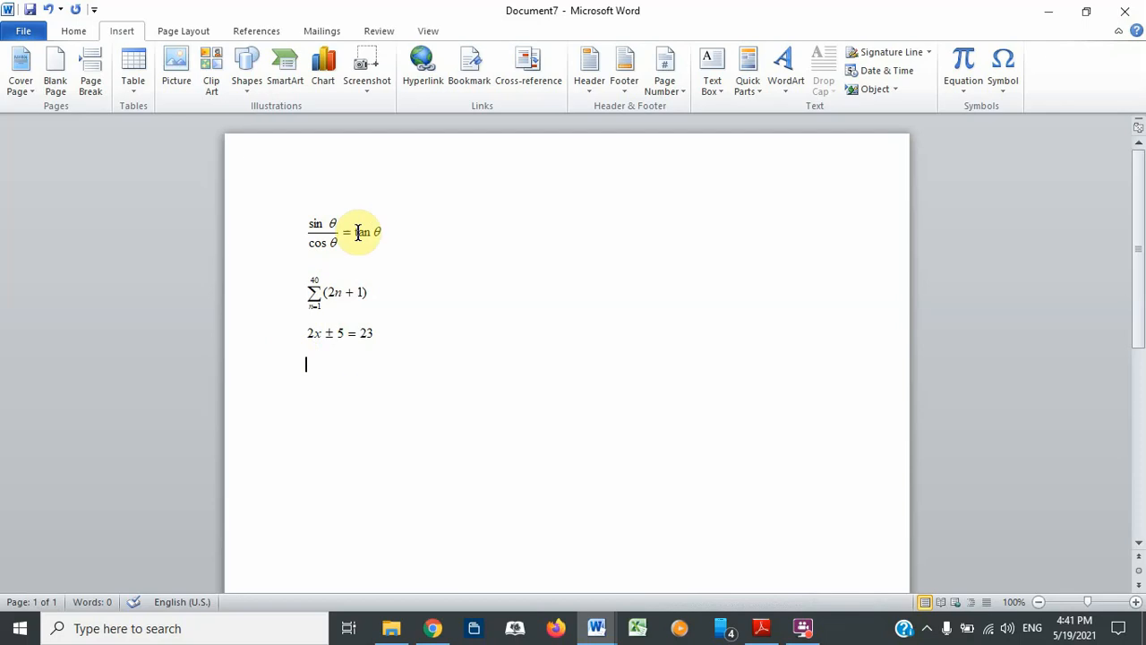
left_click(337, 333)
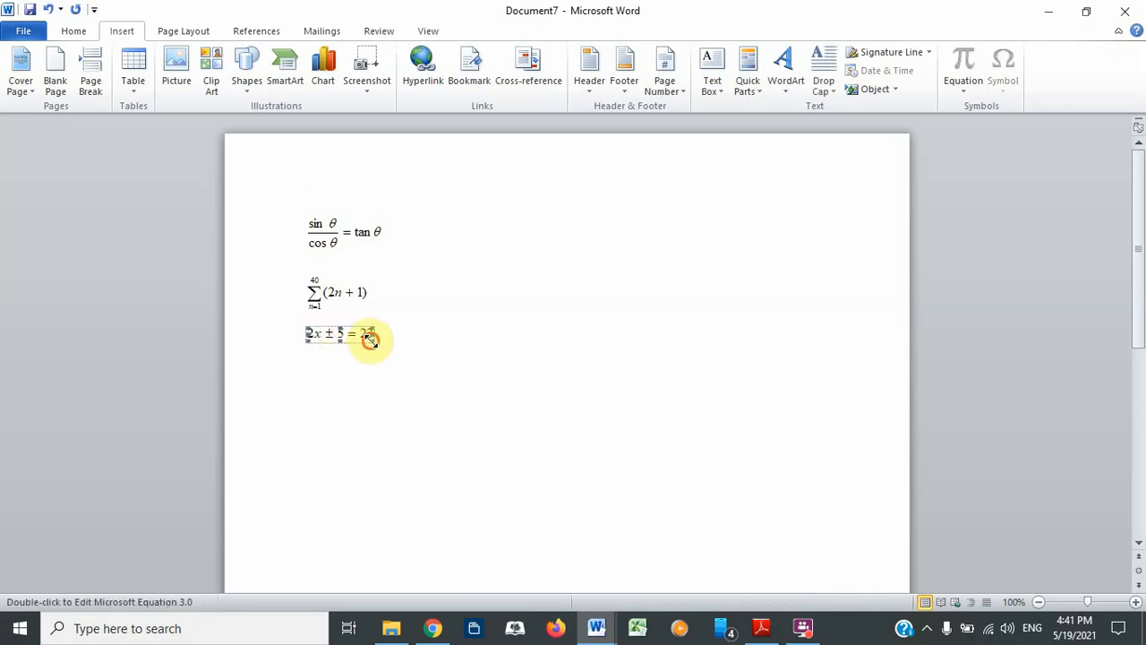
left_click_drag(370, 337, 428, 378)
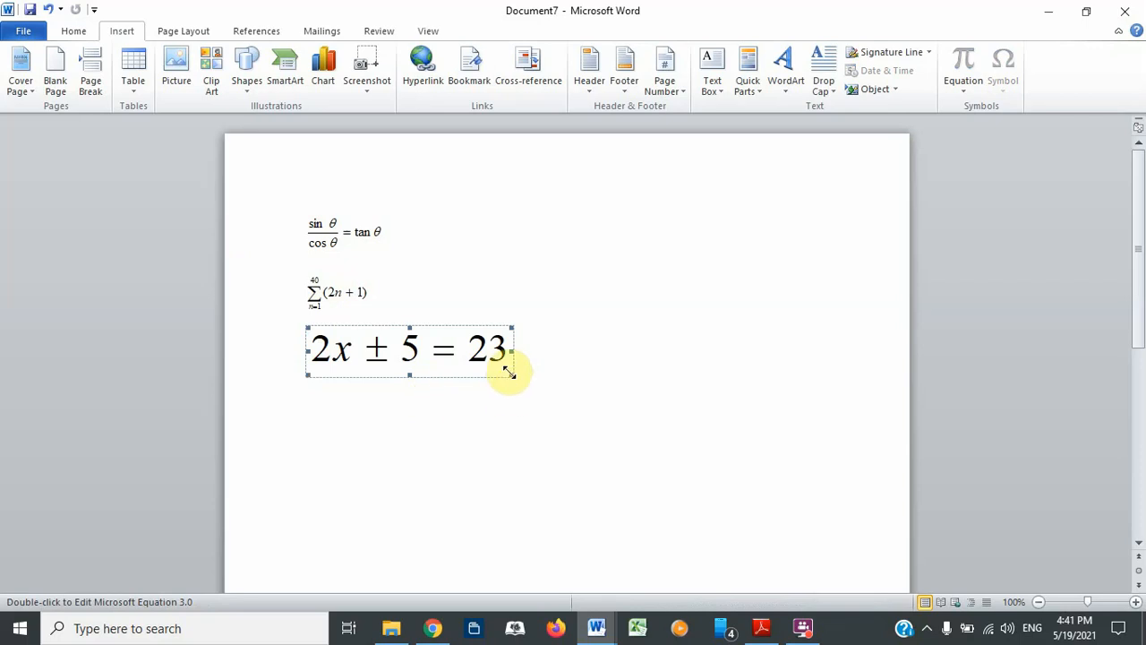
left_click_drag(511, 376, 478, 367)
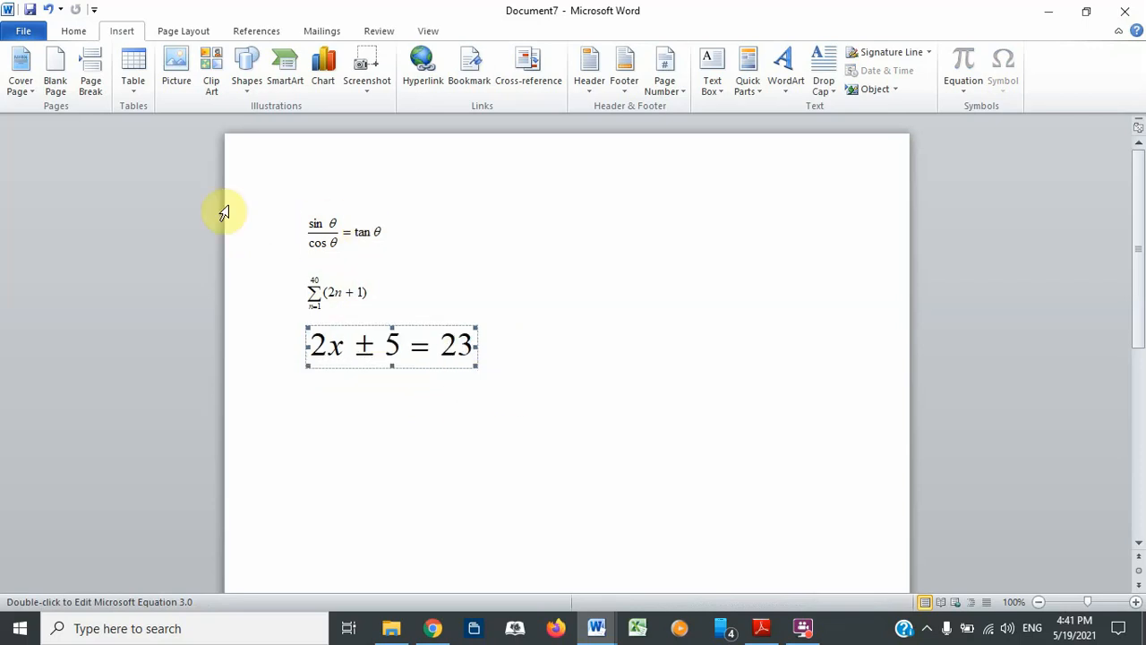
Delete the tangent and summation equation object and the 2x ± 5 = 23 equation, leaving the page blank
left_click(326, 240)
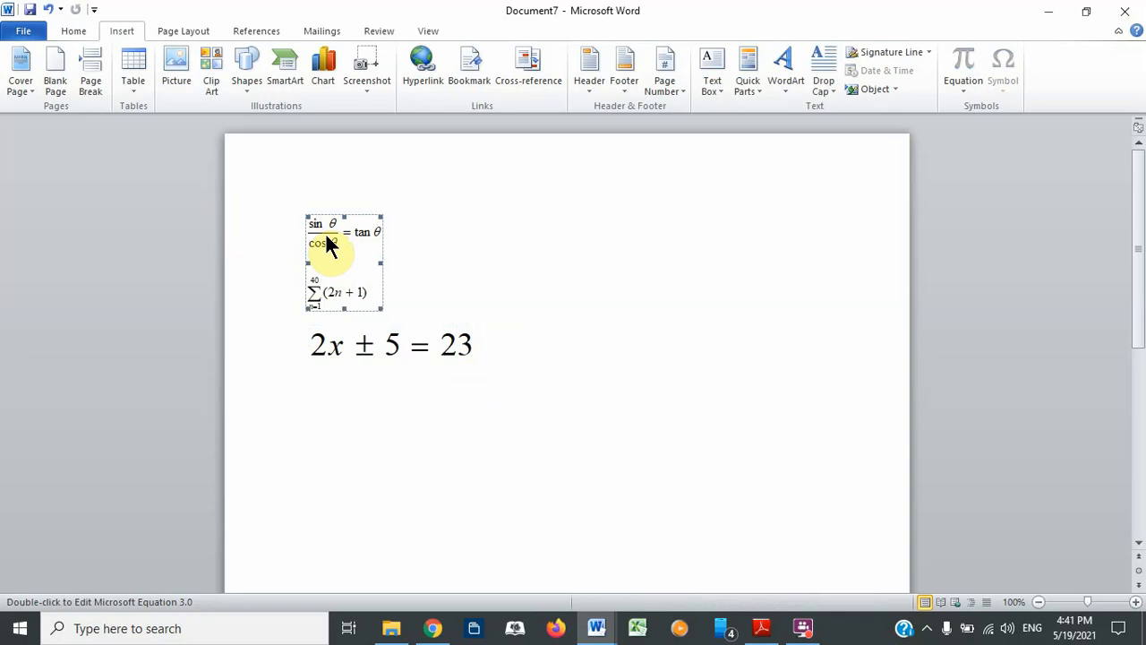
key("Delete")
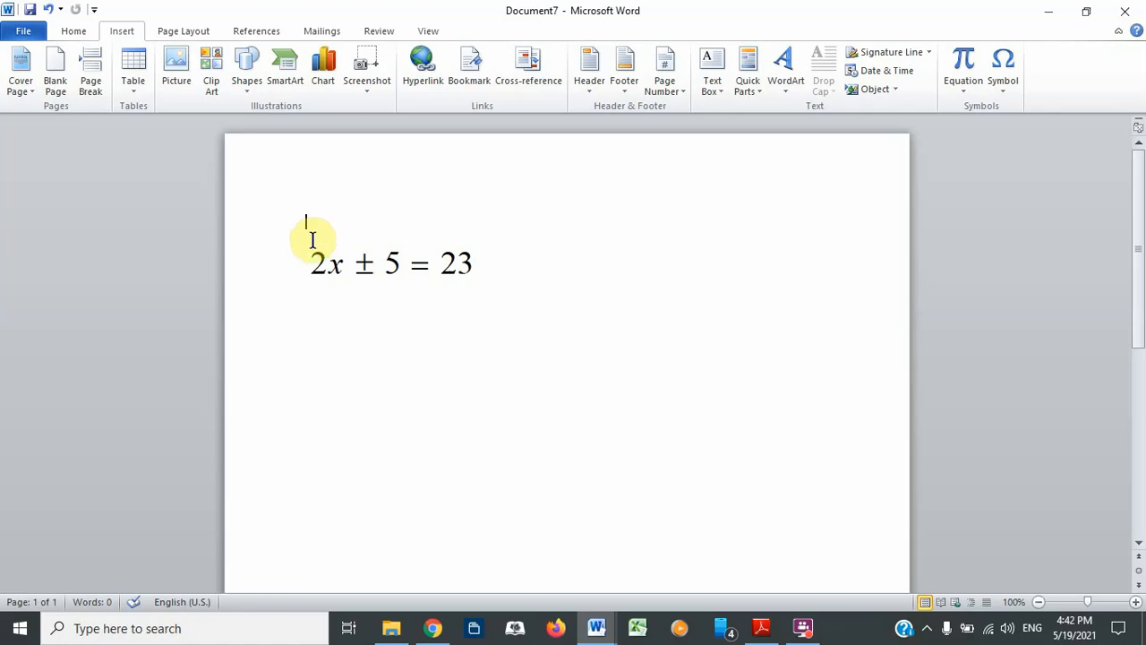
left_click_drag(299, 238, 499, 313)
left_click(589, 348)
key("BackSpace")
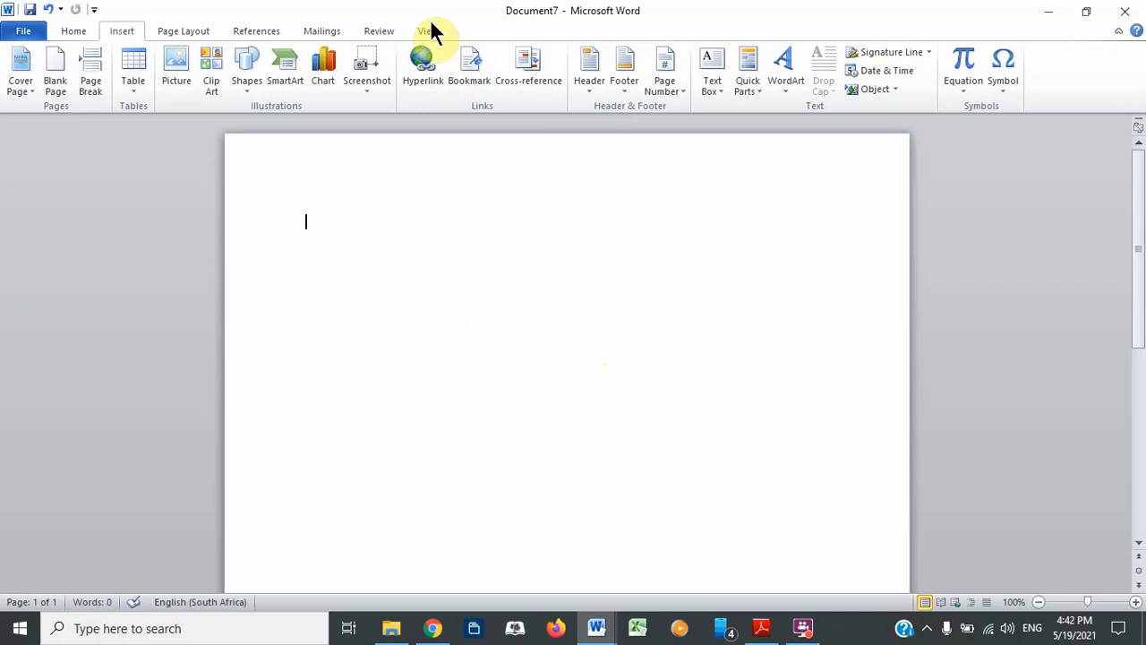
Draw a smiley face shape about 1.59" high and 1.8" wide near the upper middle of the page
left_click(73, 30)
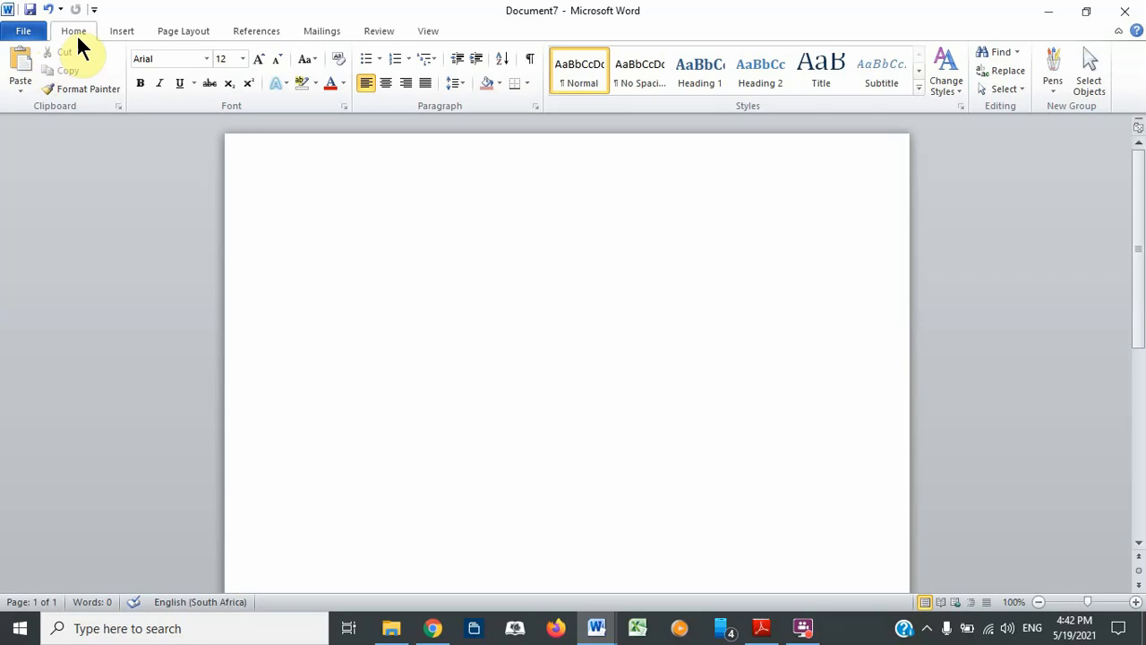
left_click(121, 32)
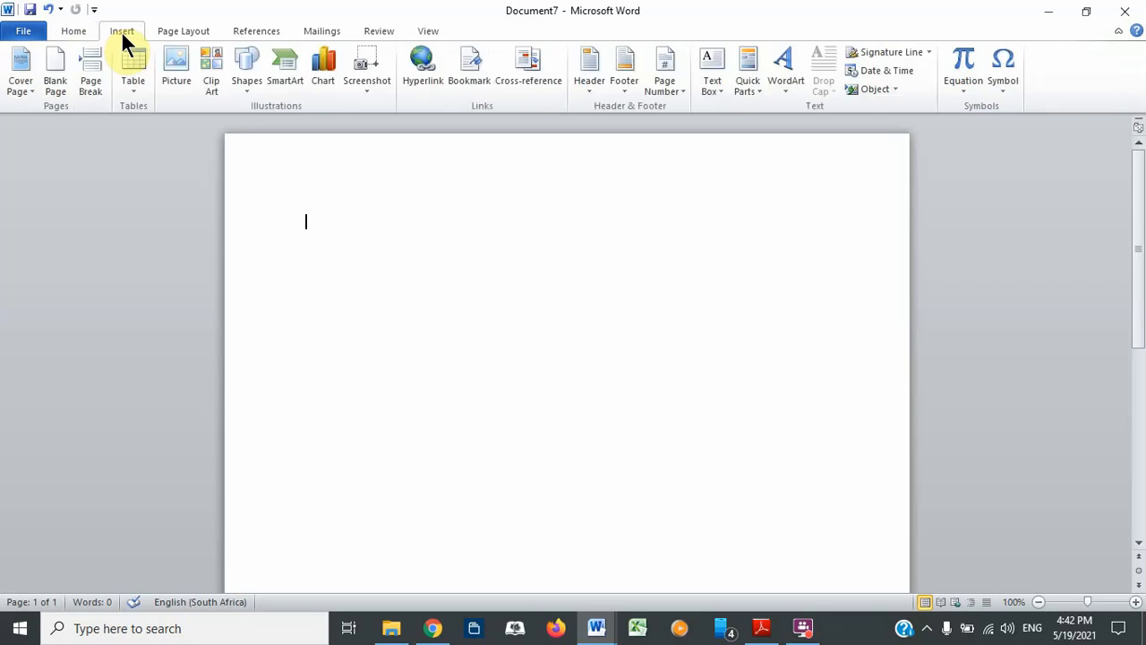
left_click(245, 92)
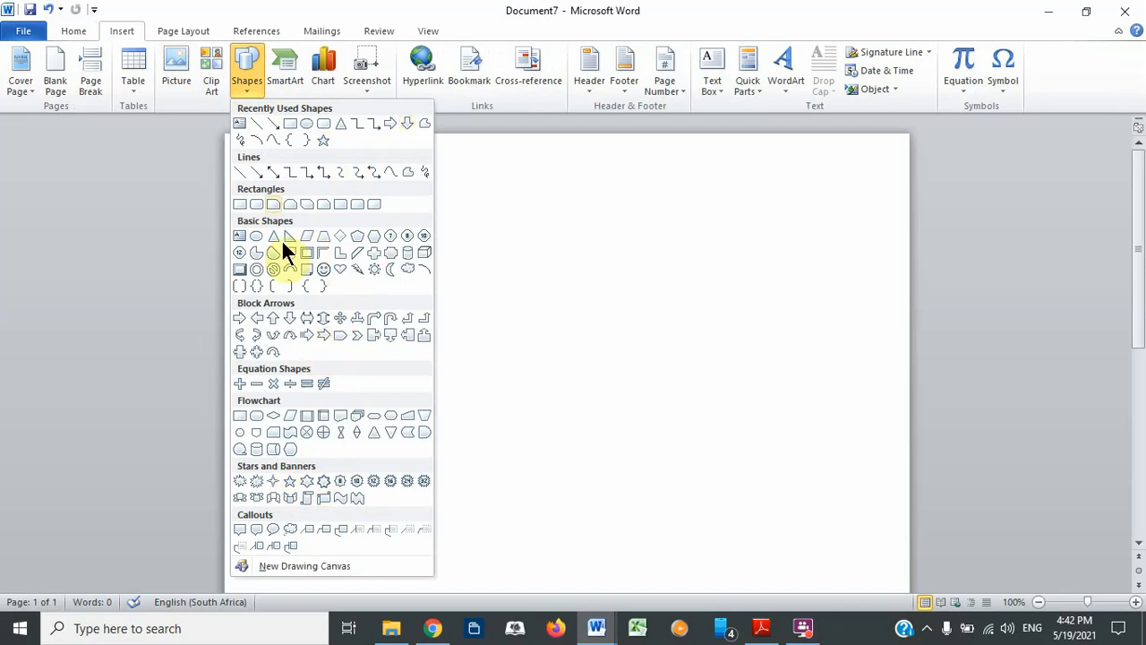
left_click(324, 271)
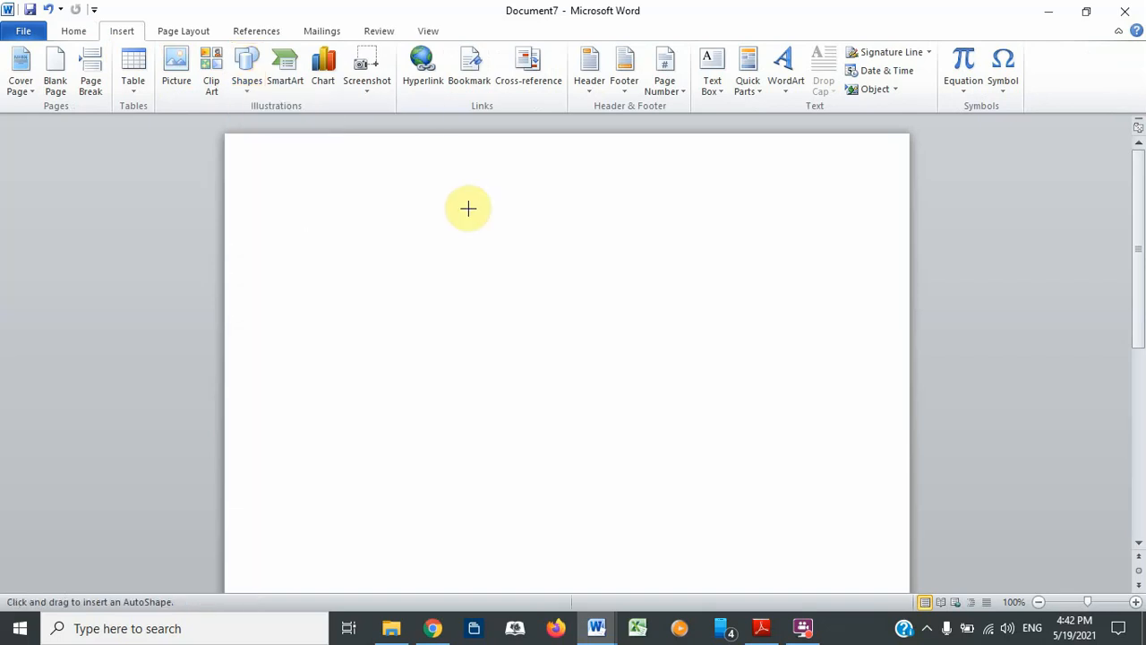
left_click_drag(467, 208, 697, 264)
mouse_move(596, 250)
left_mouse_down()
mouse_move(555, 278)
mouse_move(560, 346)
mouse_move(619, 337)
mouse_move(613, 360)
mouse_move(612, 337)
left_mouse_up()
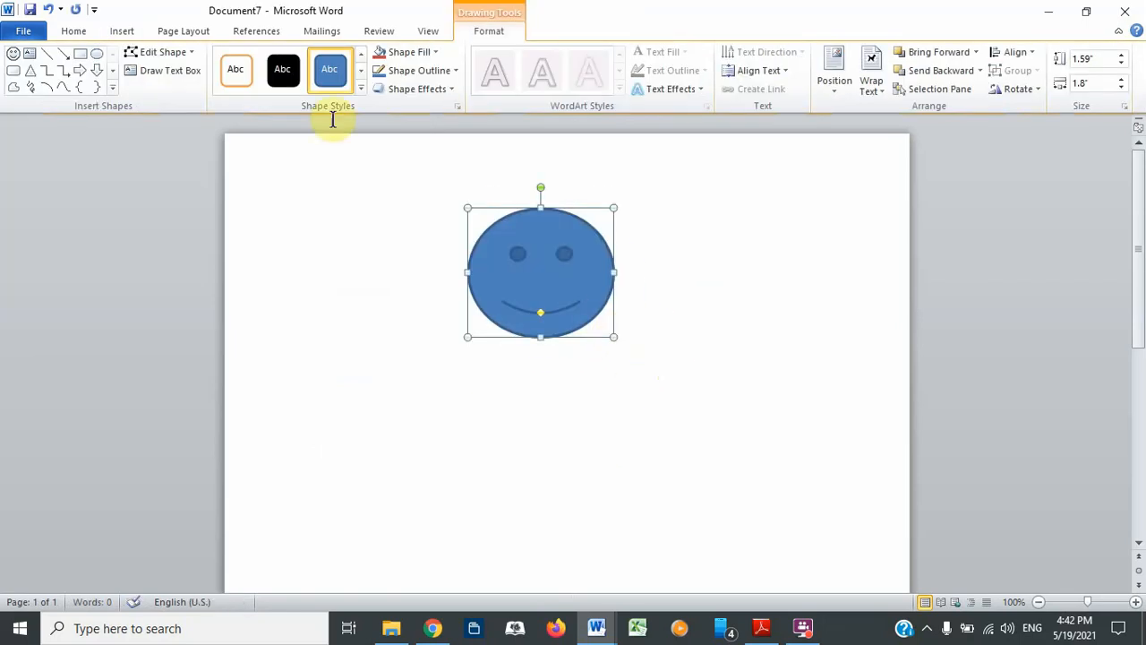
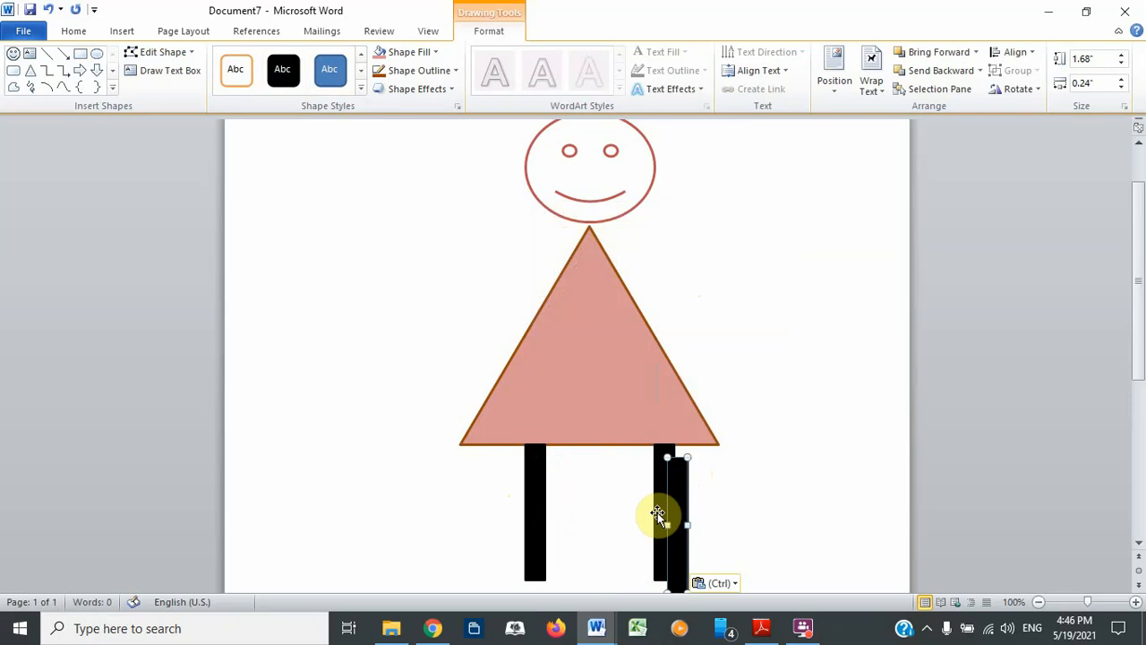
Move the surplus copy of the black leg away from the figure and delete it
left_click_drag(683, 515, 767, 456)
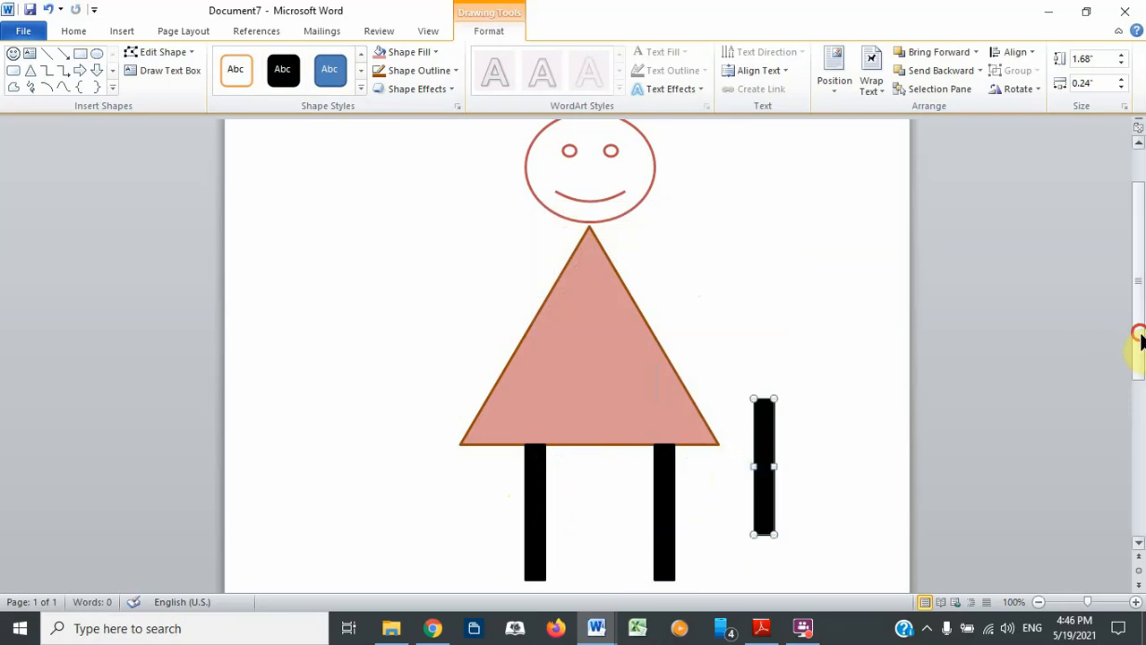
left_click_drag(1138, 345, 1138, 421)
scroll(783, 397, "up", 3)
left_click(893, 384)
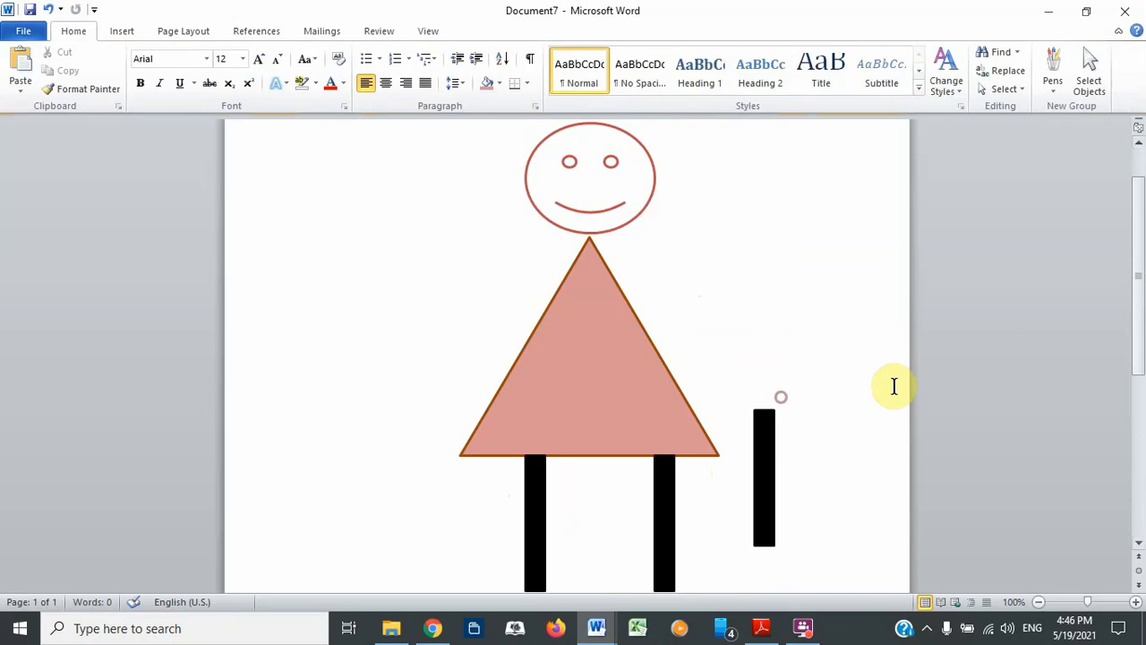
left_click(760, 475)
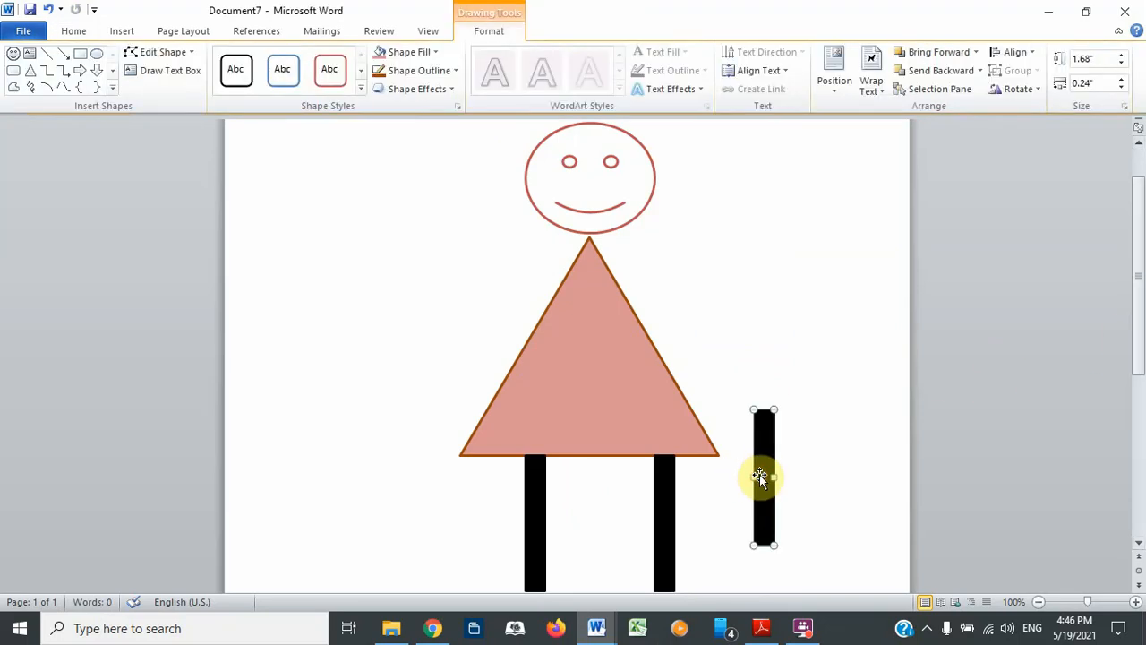
key("Delete")
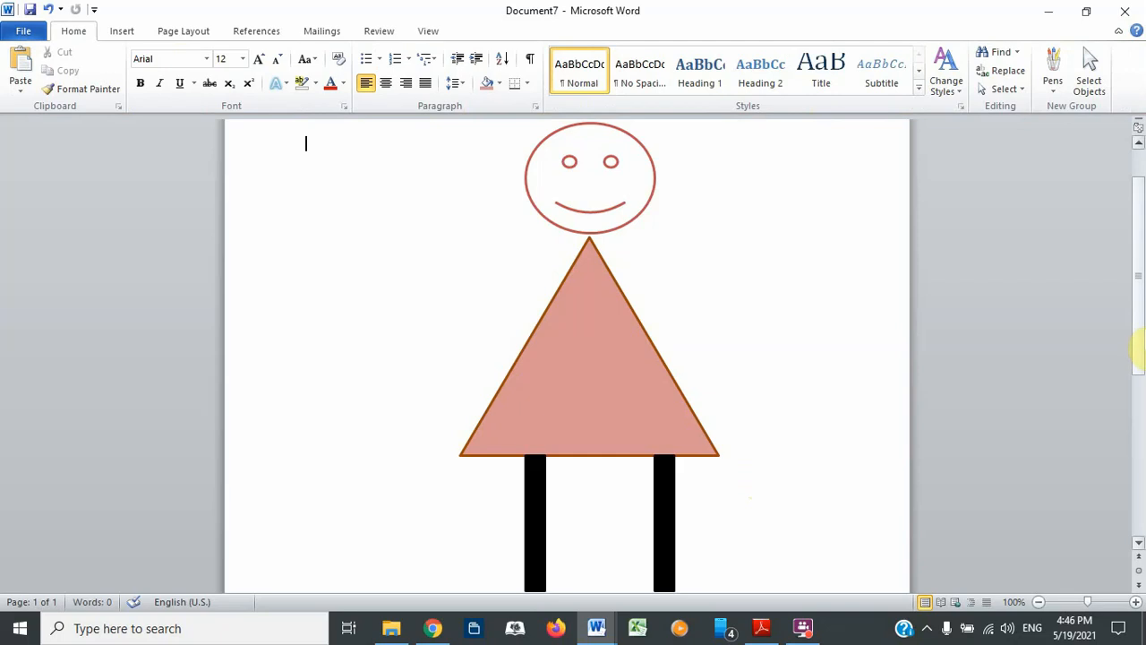
Draw a flat rectangle about 0.14" high and 0.83" wide beside the figure's left leg and apply the solid black shape style
left_click_drag(1142, 338, 1139, 383)
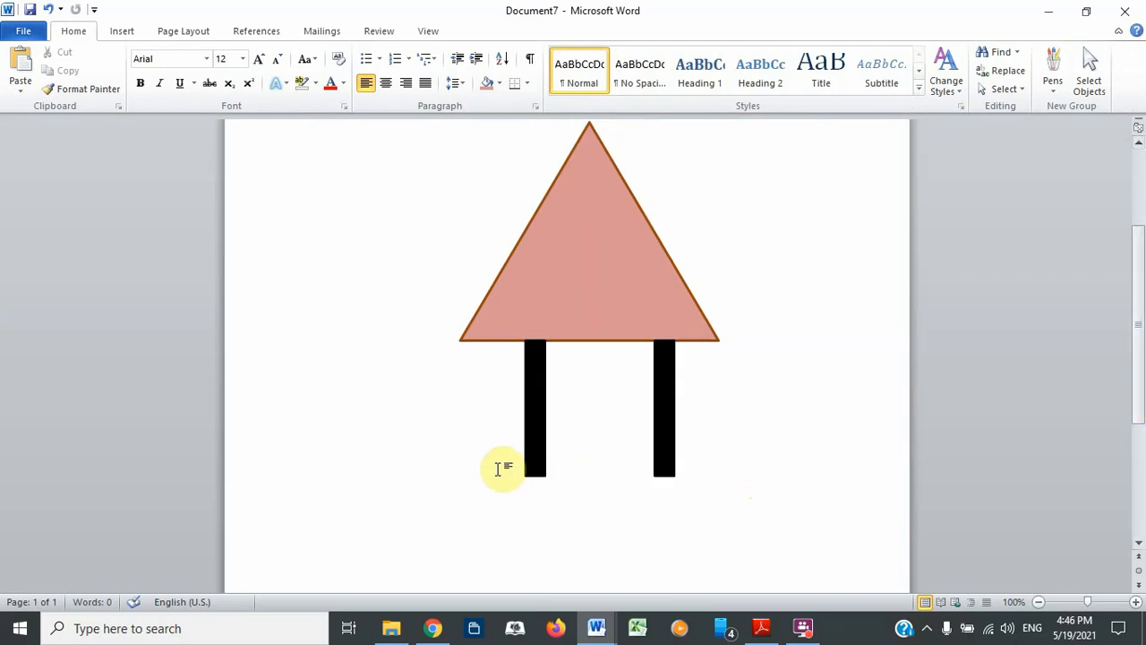
left_click(604, 268)
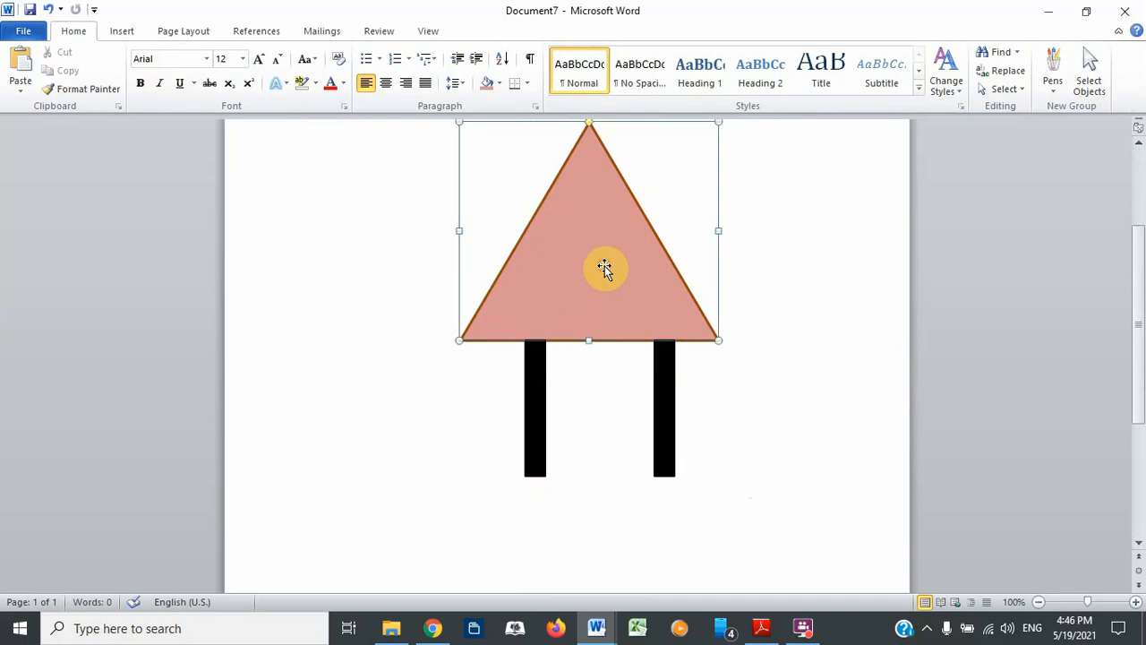
left_click(350, 208)
scroll(349, 208, "up", 3)
left_click(121, 31)
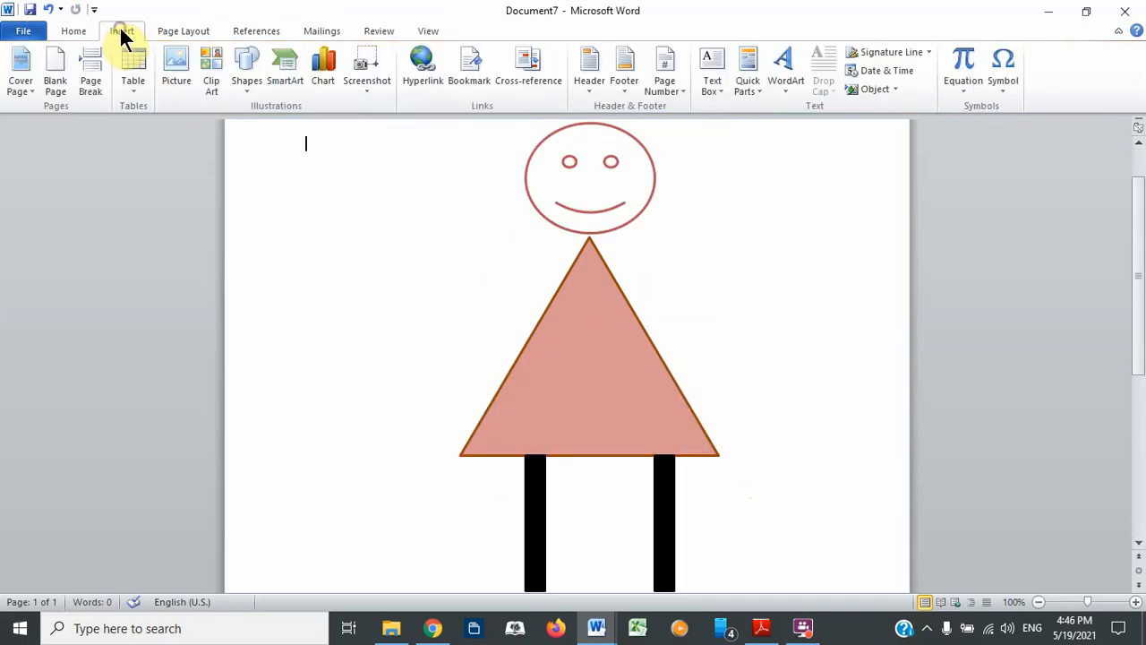
left_click(238, 88)
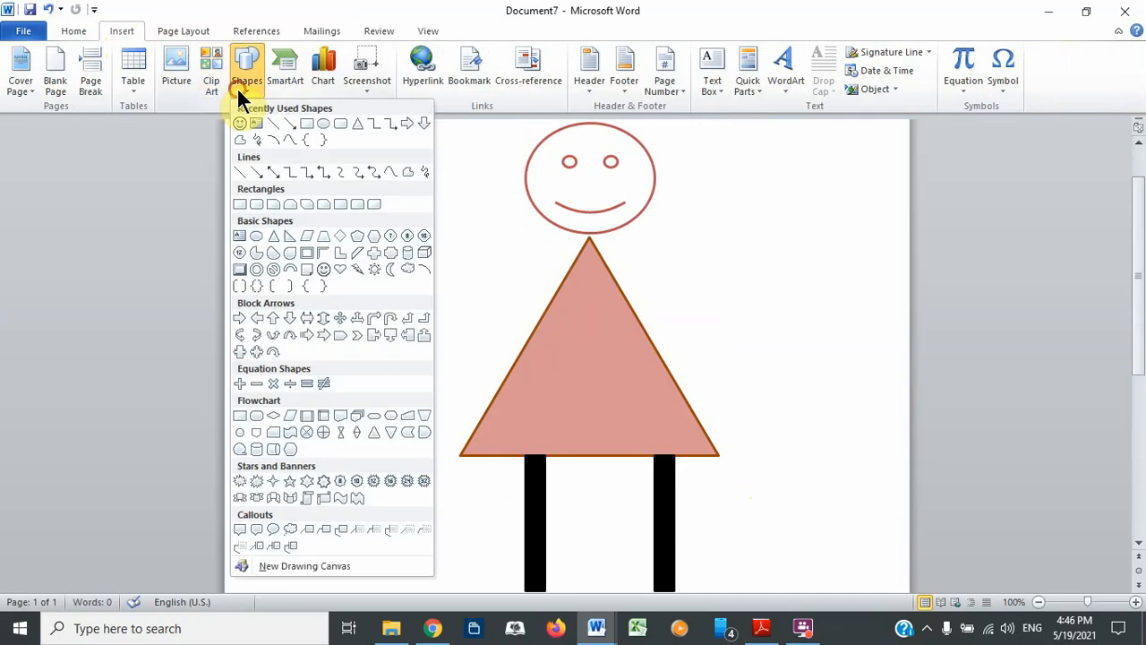
left_click(304, 126)
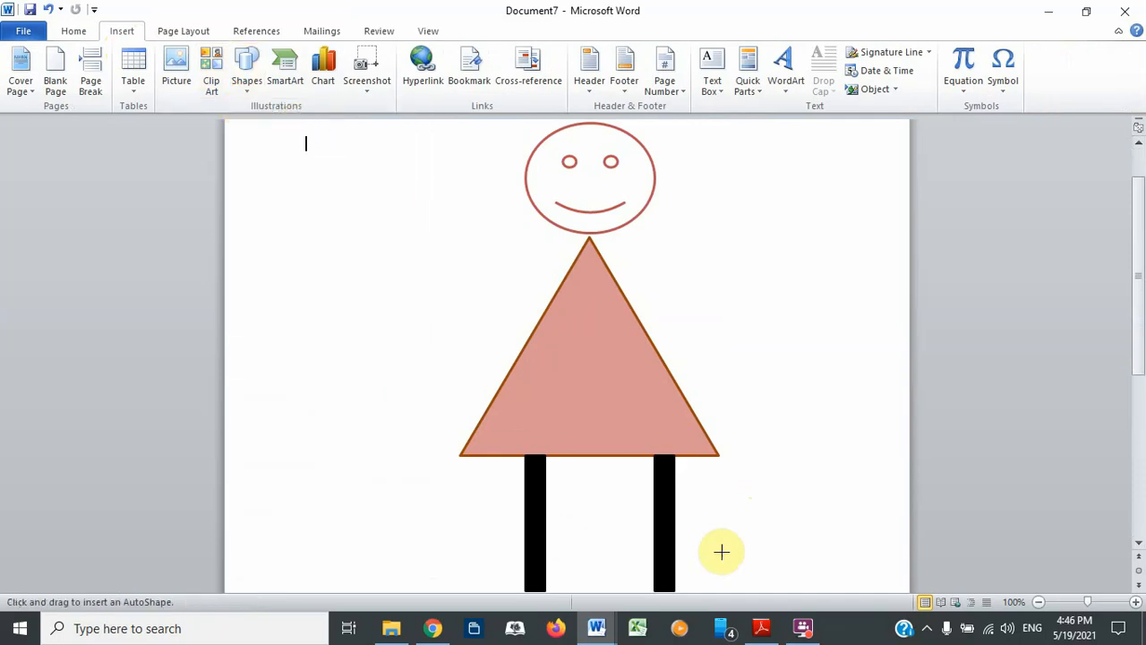
mouse_move(511, 561)
left_mouse_down()
mouse_move(444, 569)
mouse_move(441, 553)
left_mouse_up()
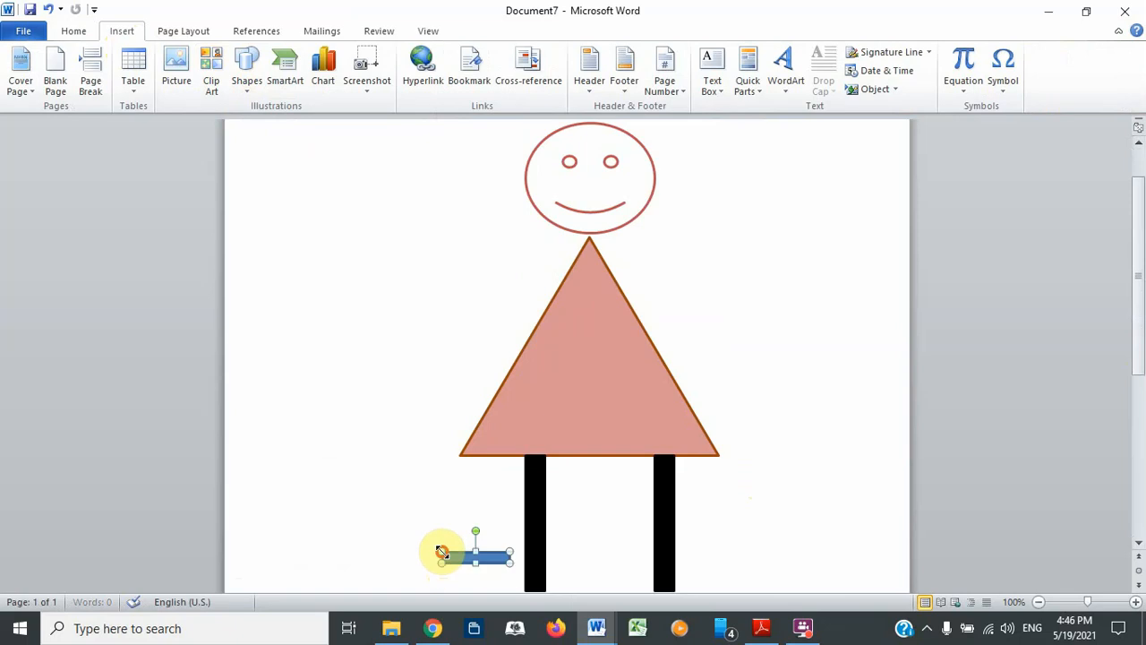
left_click(281, 82)
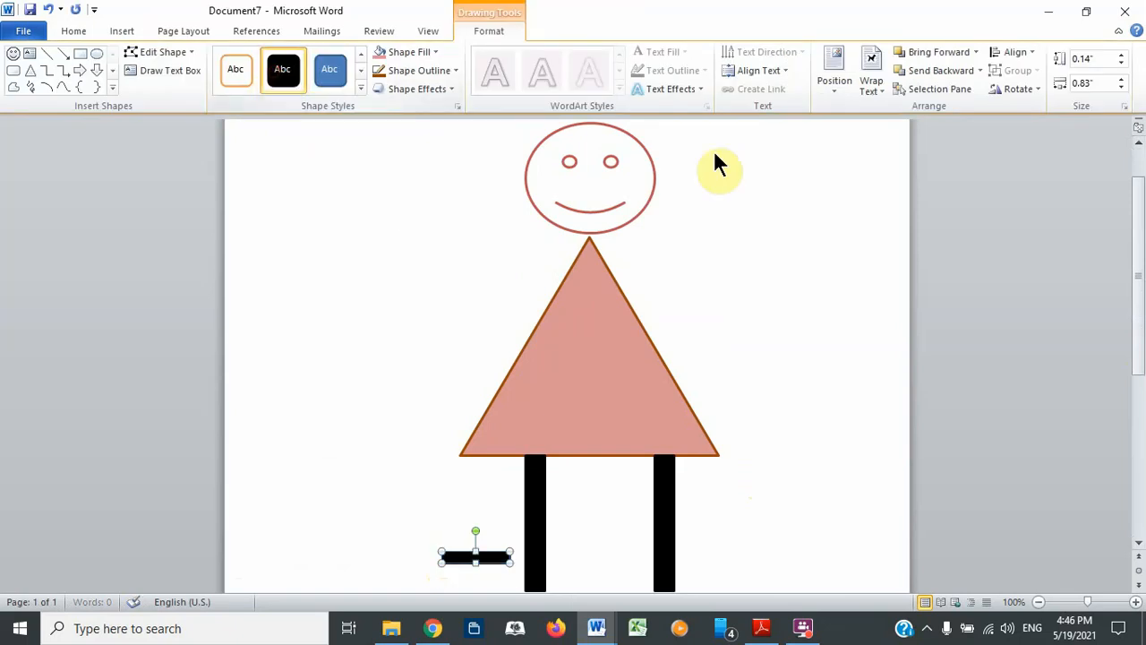
Place the flat black bar as a foot under the left leg and a duplicate of it pointing outward under the right leg
left_click_drag(1141, 227, 1142, 319)
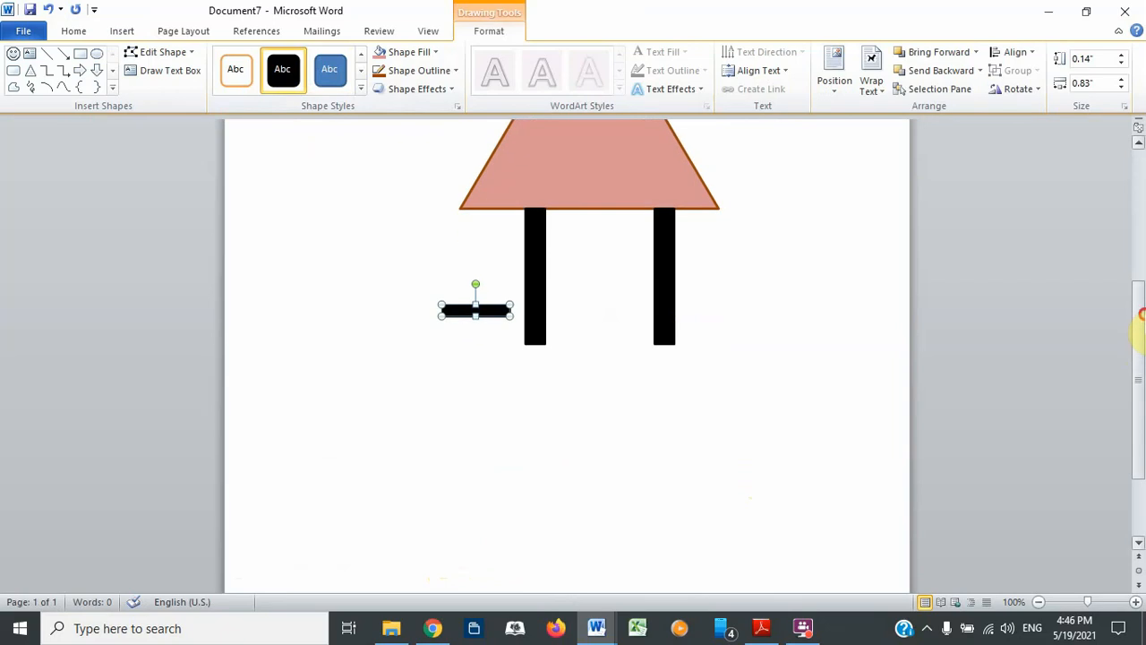
left_click_drag(452, 318, 484, 353)
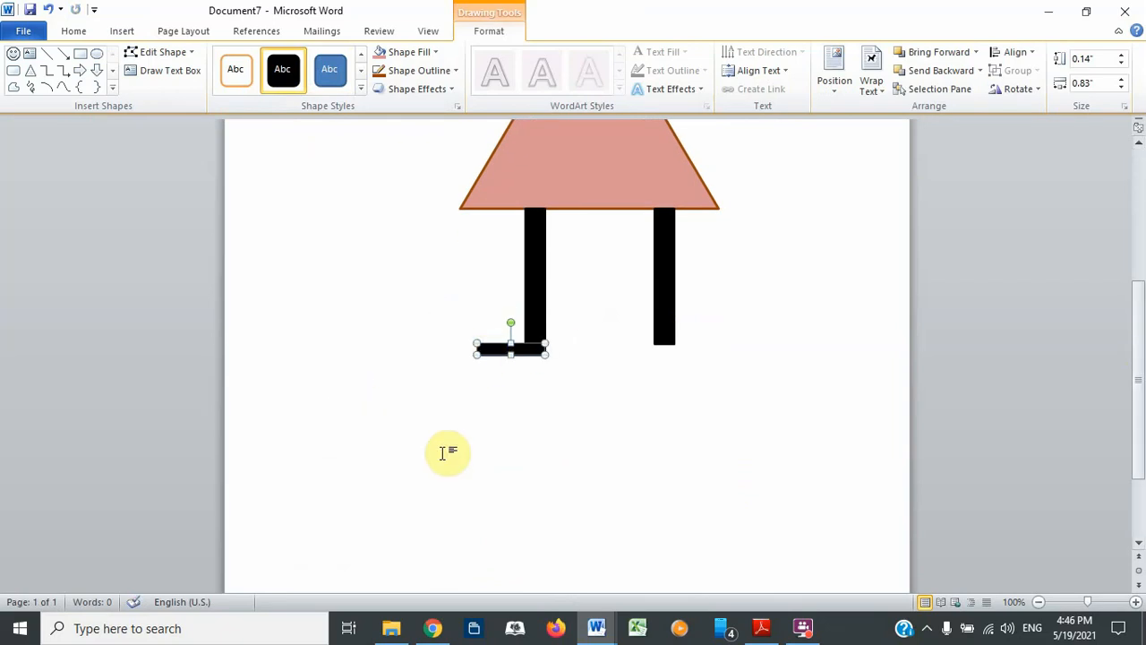
key("ctrl+v")
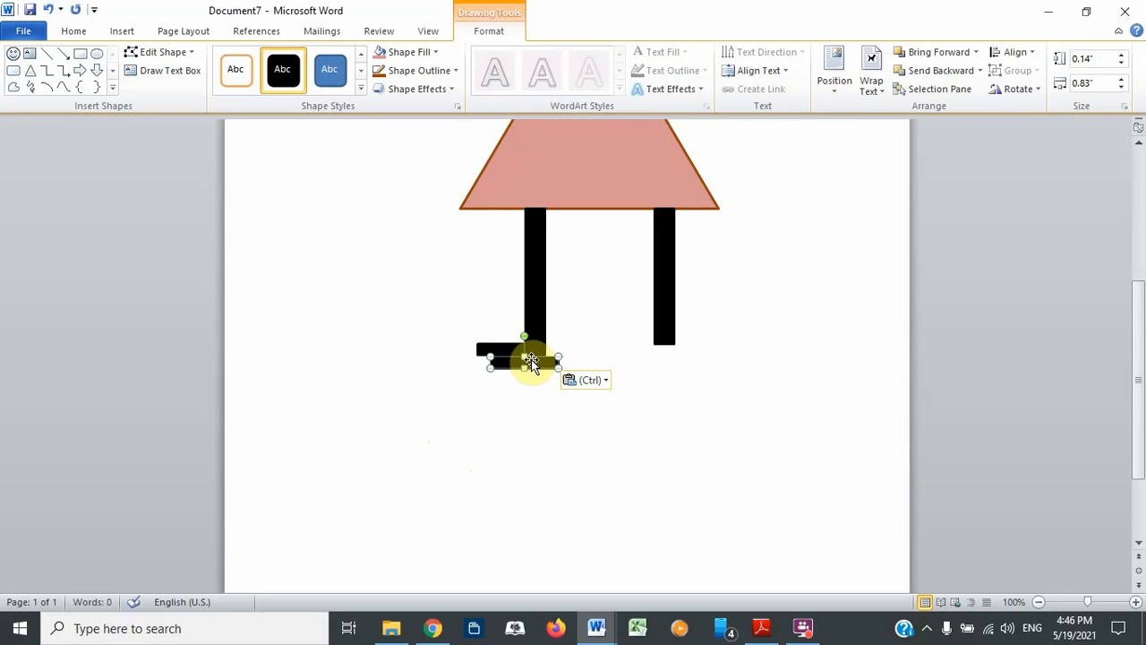
left_click_drag(531, 359, 696, 346)
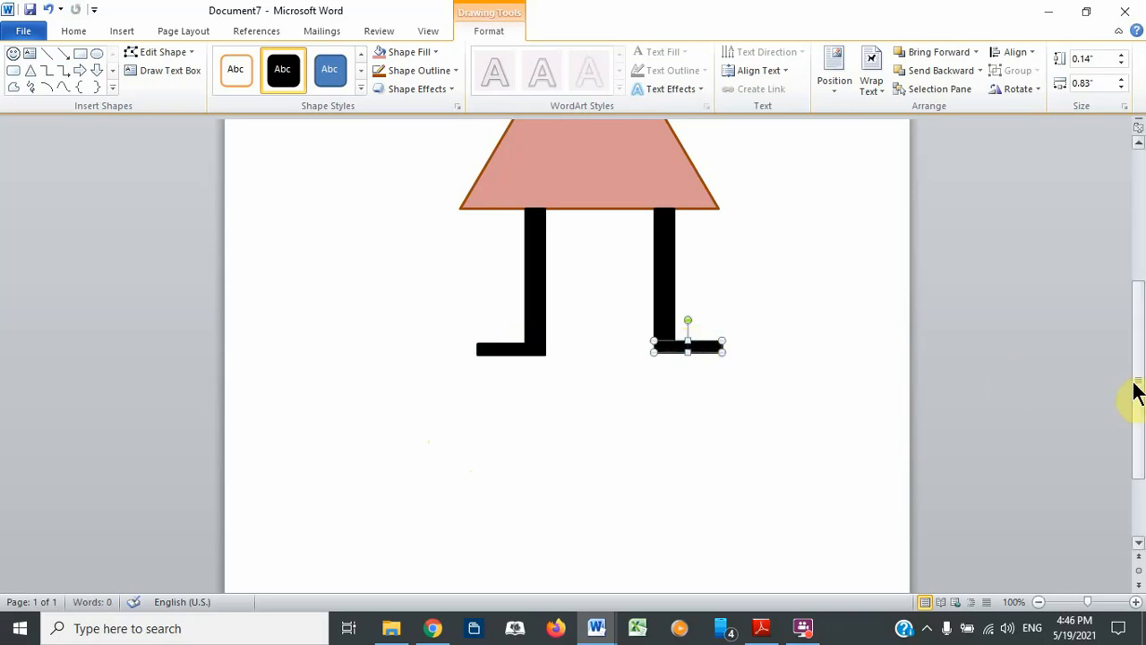
Draw a thin rectangle about 0.09" high and 1.32" wide as an arm at the triangle's upper left side and style it solid black
left_click_drag(1135, 391, 1136, 312)
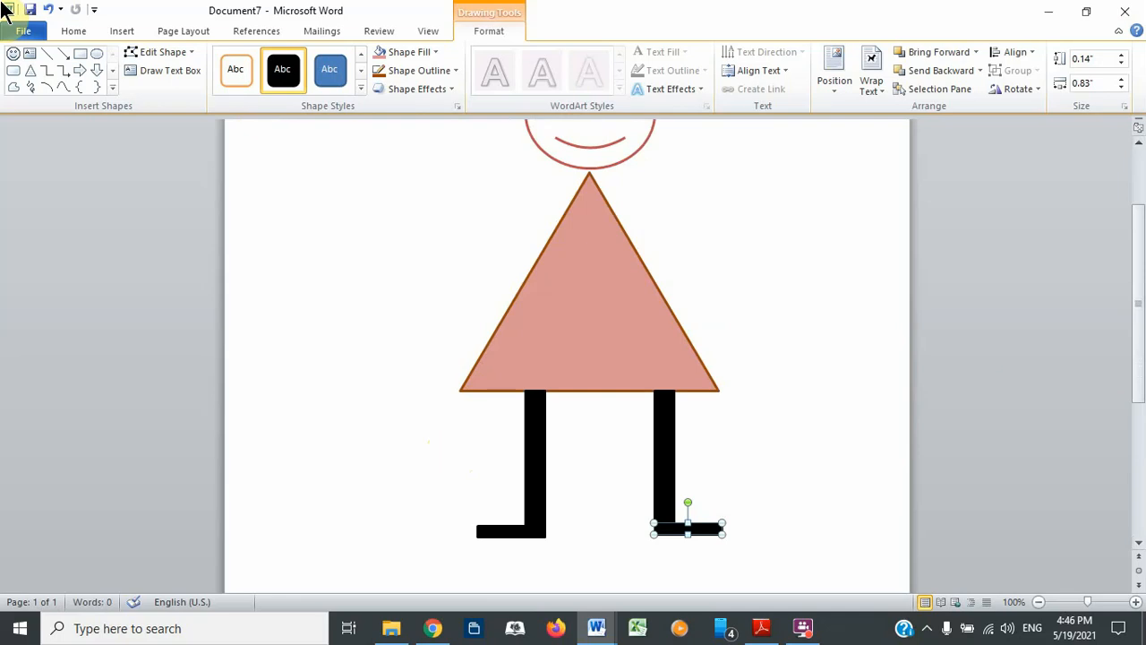
left_click(79, 55)
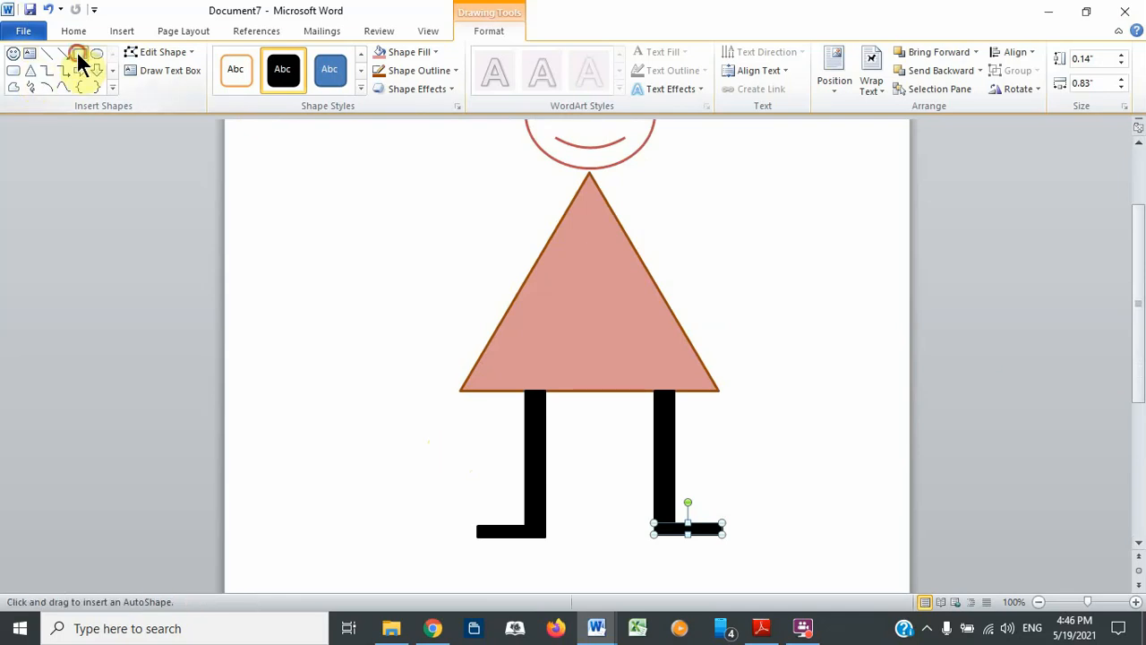
left_click_drag(558, 222, 451, 230)
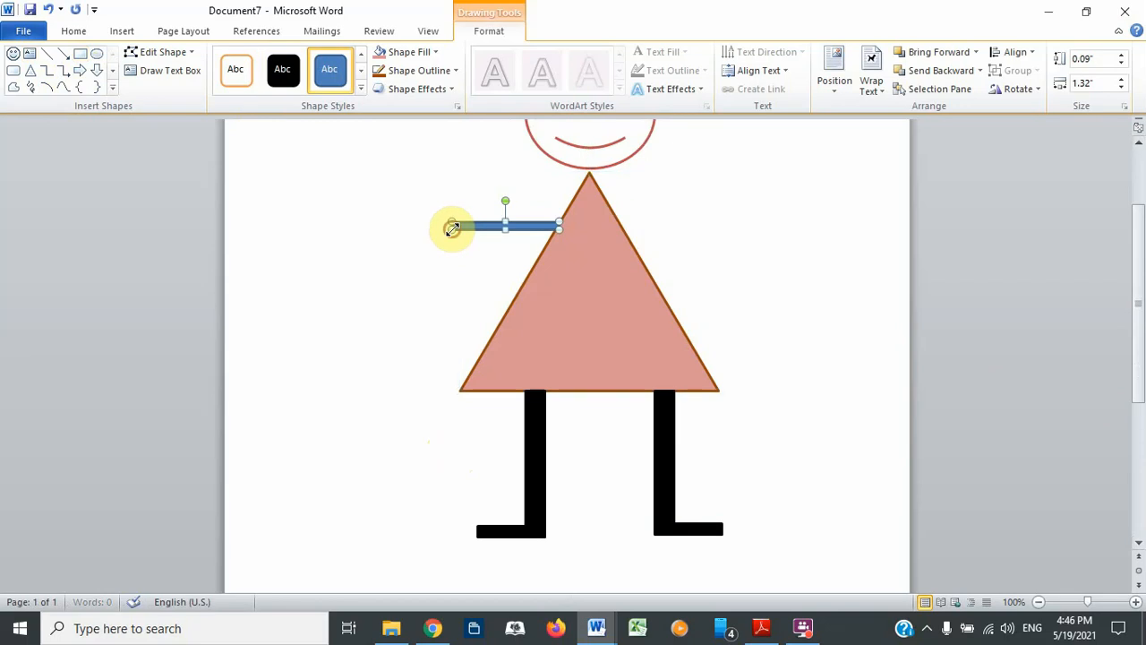
left_click(277, 74)
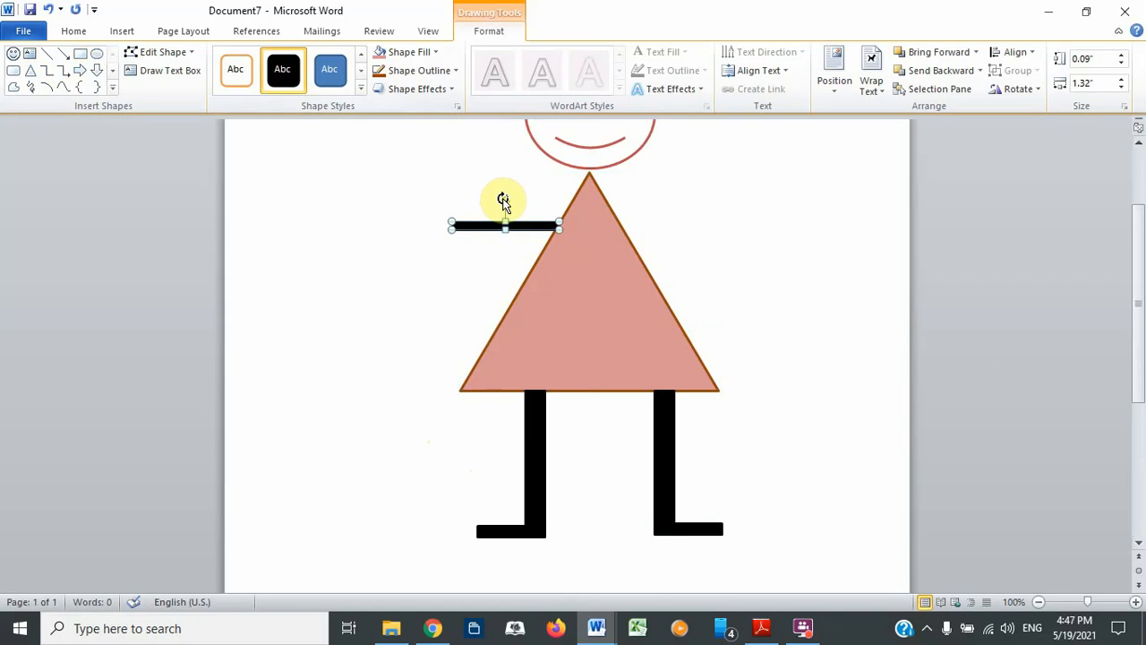
Rotate the arm slightly counterclockwise so its outer end slopes down, and nudge it down until its inner end meets the triangle's edge
left_click_drag(502, 198, 496, 209)
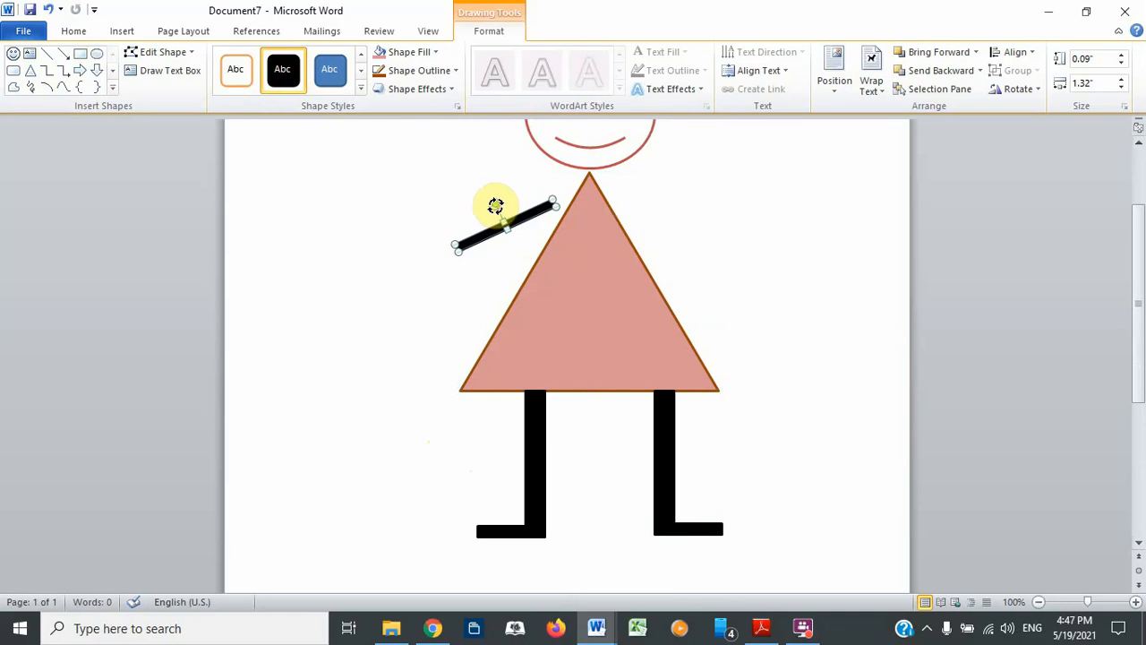
left_click_drag(495, 206, 497, 201)
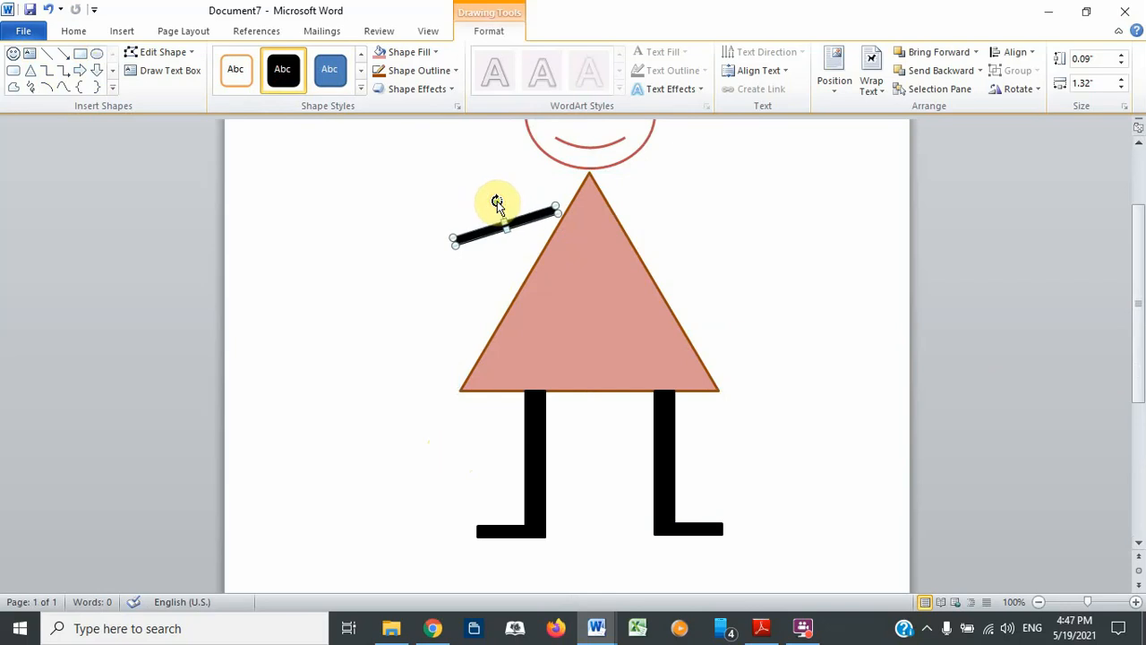
key("Down")
key("Down")
key("Down")
key("Down")
key("Down")
key("Down")
key("Down")
key("Down")
key("Down")
key("Down")
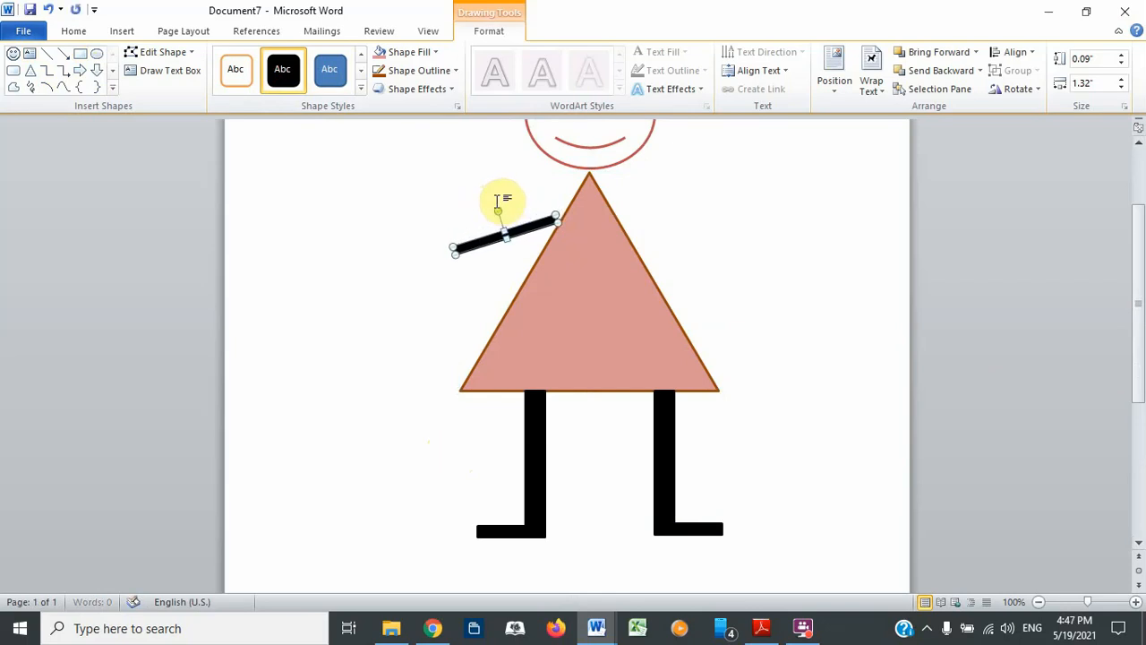
Nudge the black arm slightly down and to the right so its inner end overlaps the triangle's left edge
key("Down")
key("Down")
key("Down")
key("Down")
key("Down")
key("Down")
key("Down")
key("Right")
key("Right")
key("Right")
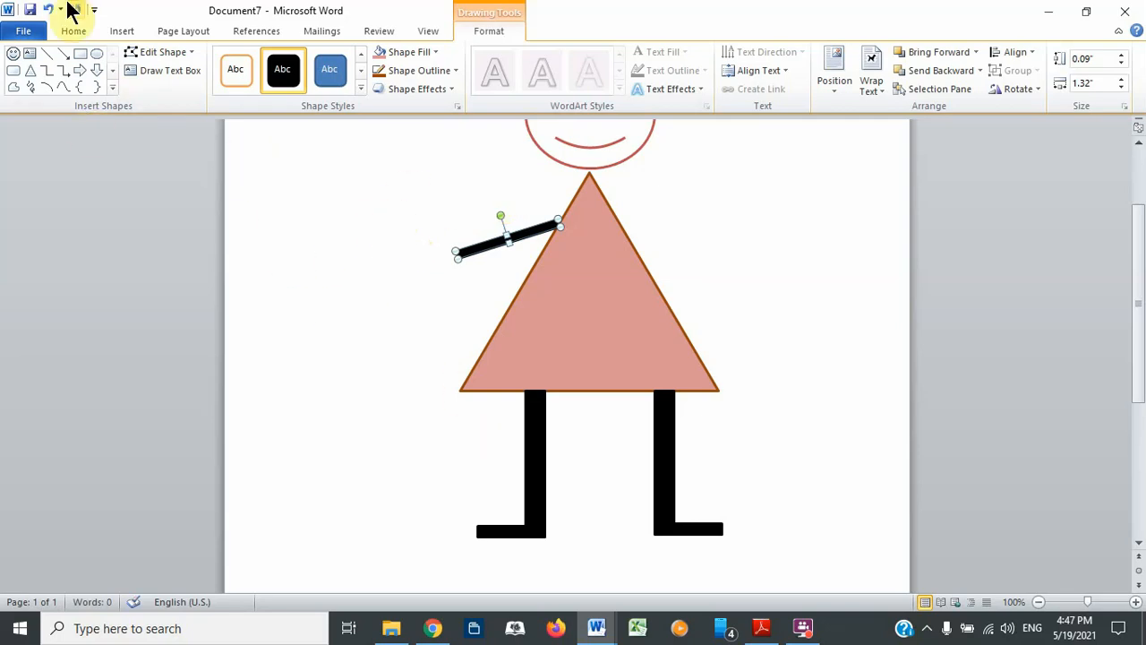
Draw a thin upright rectangle about 0.12" wide beside the arm's outer end and lengthen it upward to about 1.38" high
left_click(78, 52)
left_click_drag(435, 260, 443, 337)
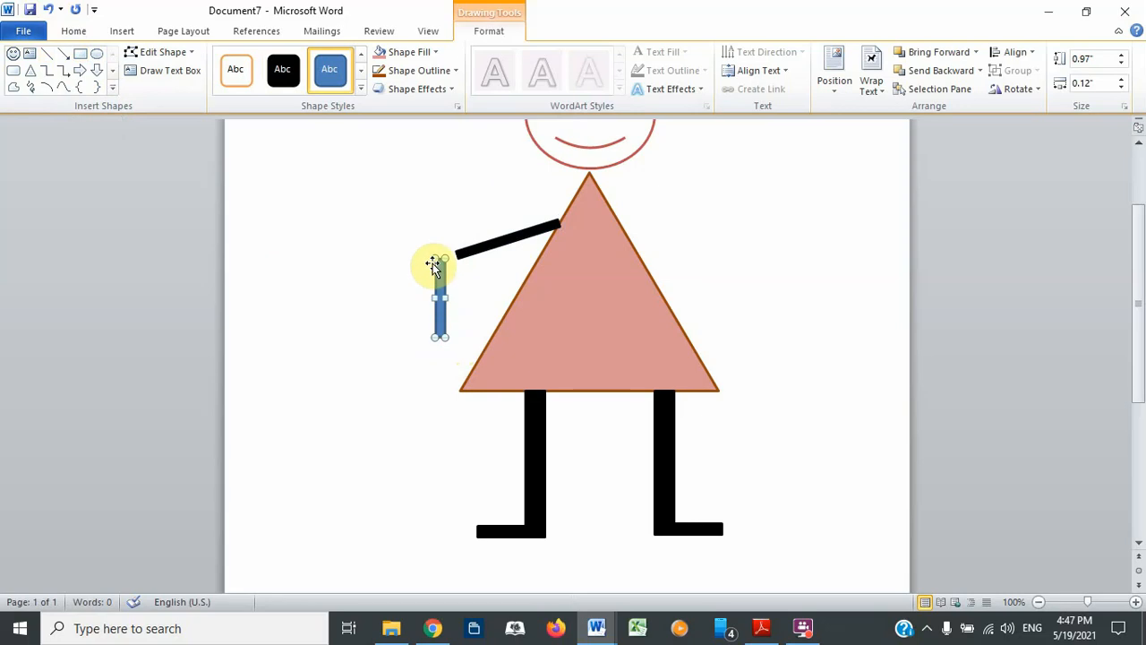
left_click_drag(431, 257, 439, 226)
scroll(469, 293, "up", 1)
left_click(469, 294)
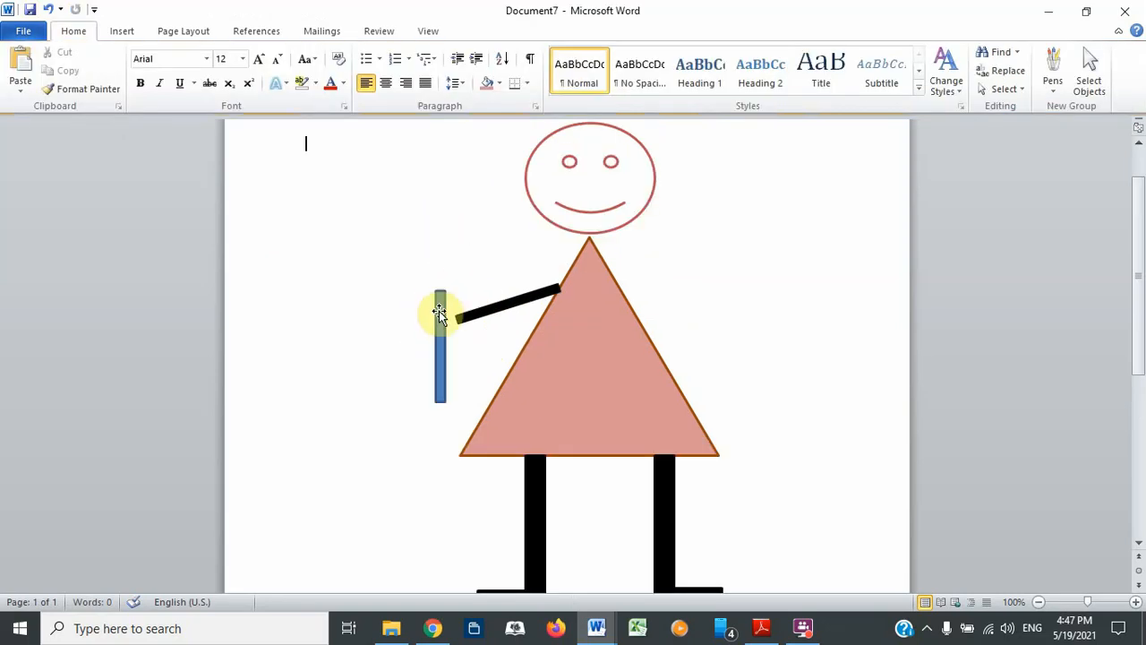
Reshape the upright rectangle into a horizontal bar about 0.09" high and 1.39" wide, and apply the solid black shape style
left_click(440, 307)
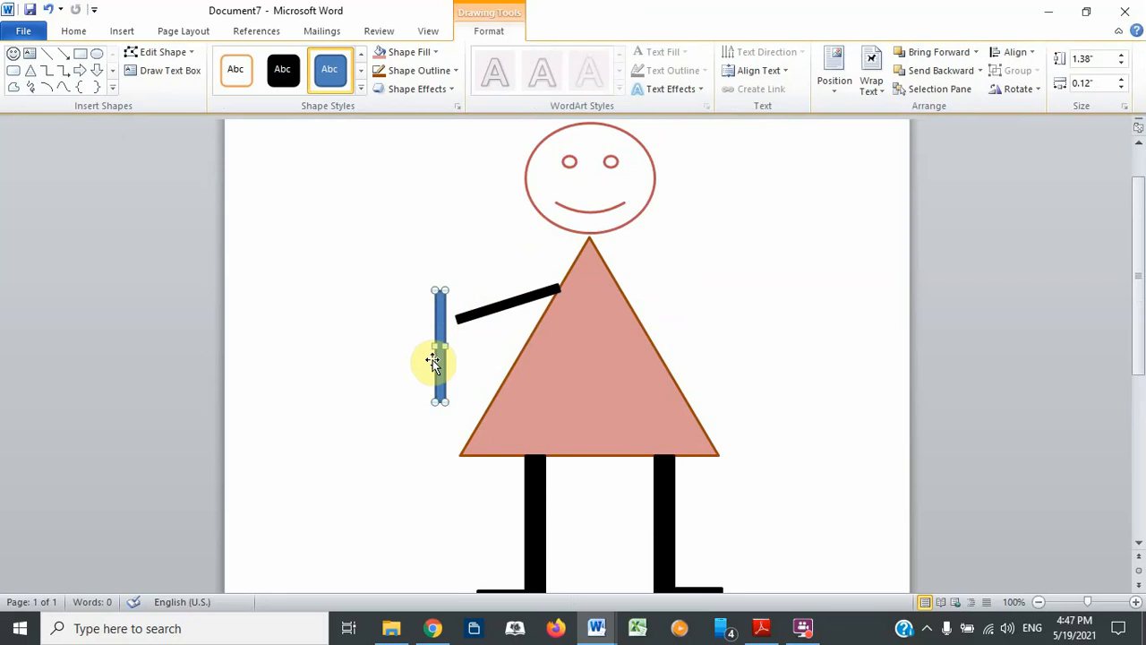
left_click_drag(434, 400, 333, 297)
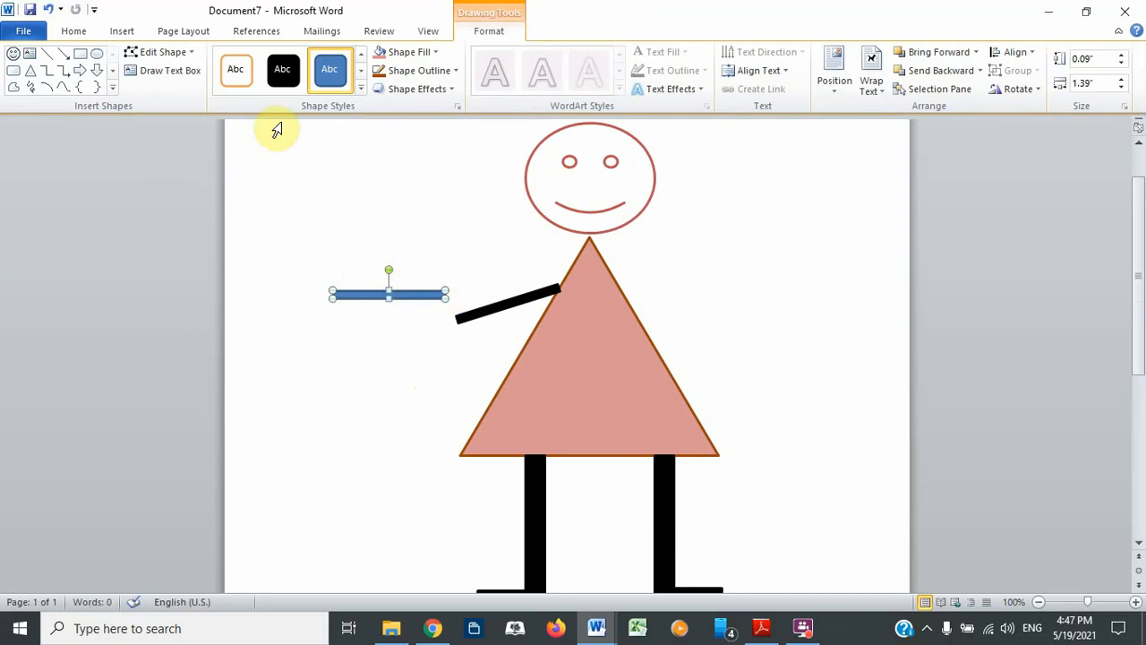
left_click(288, 70)
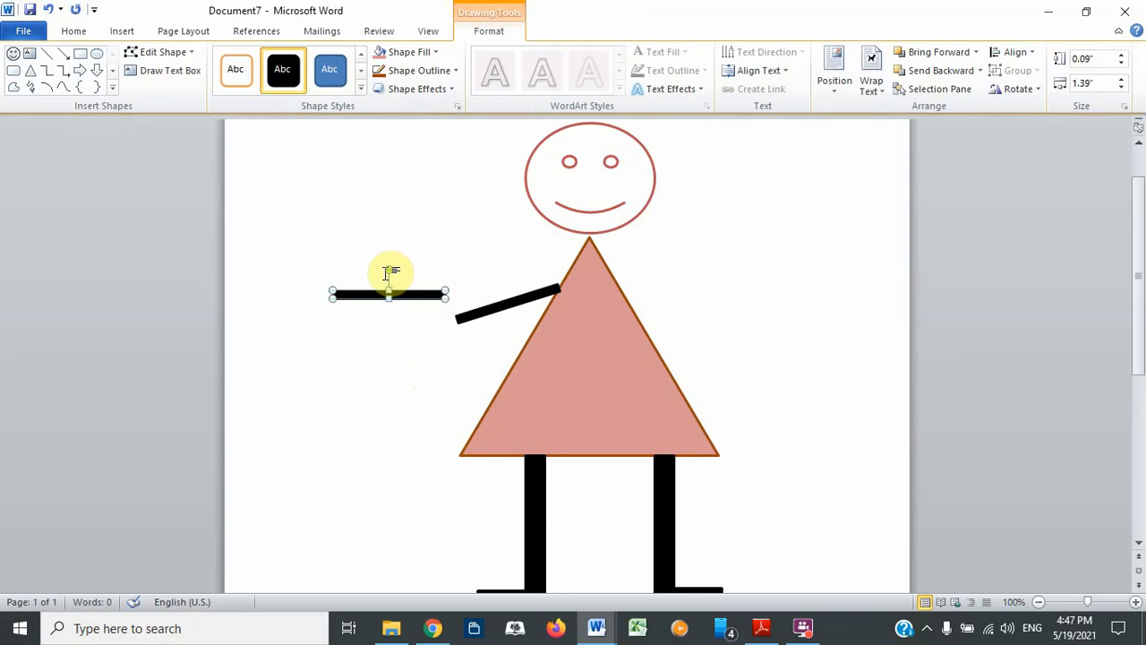
Rotate the new black bar so it slopes steeply down to the right, and resize it to about 0.98" long and 0.1" thick
left_click_drag(386, 271, 375, 305)
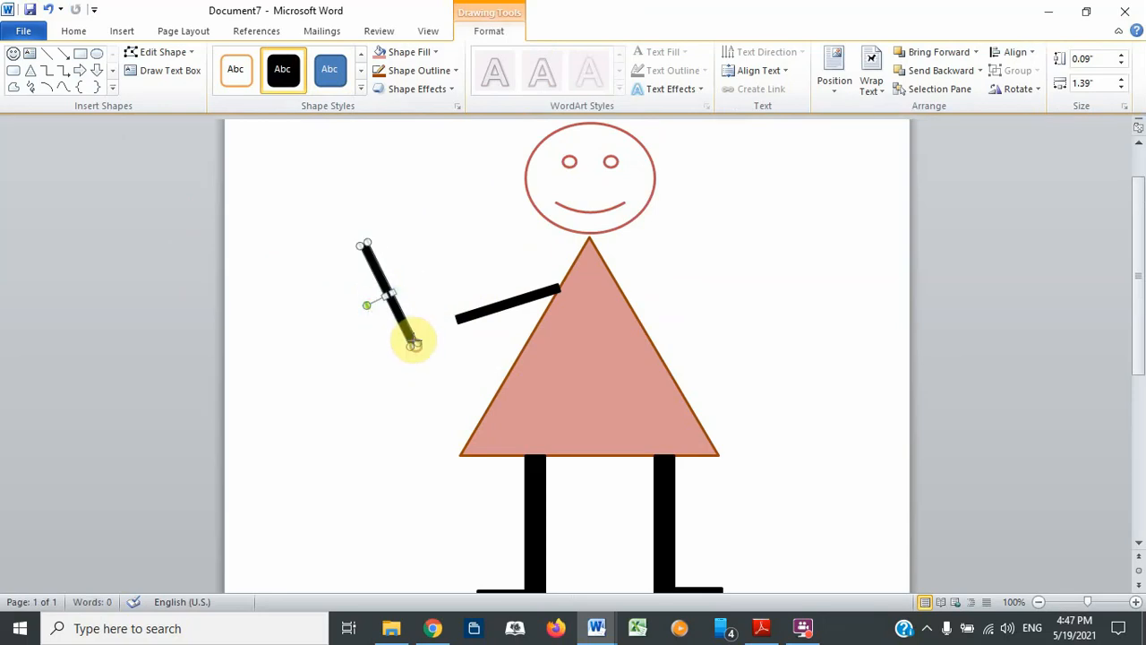
left_click_drag(413, 345, 398, 316)
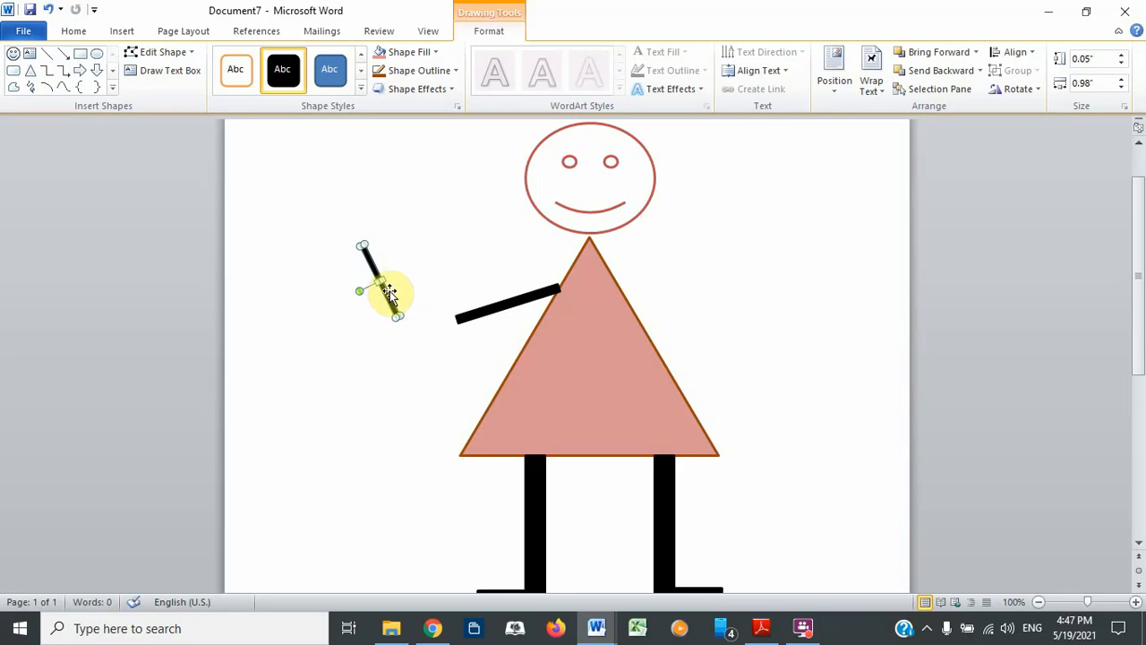
left_click_drag(383, 280, 363, 270)
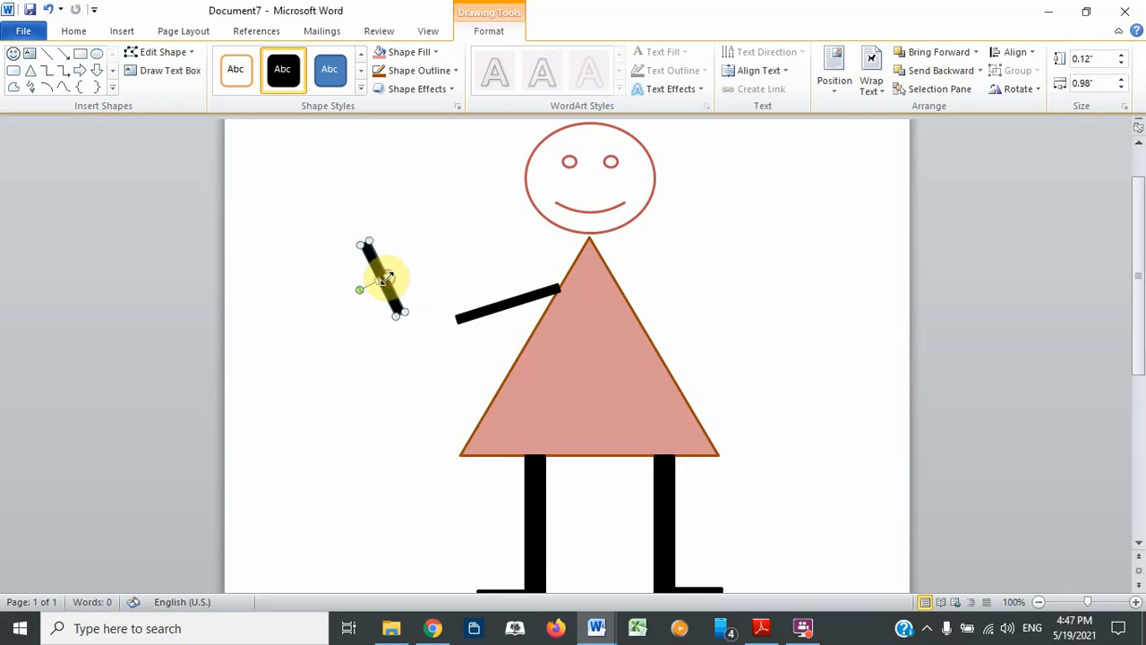
left_click(1121, 56)
left_click(1121, 56)
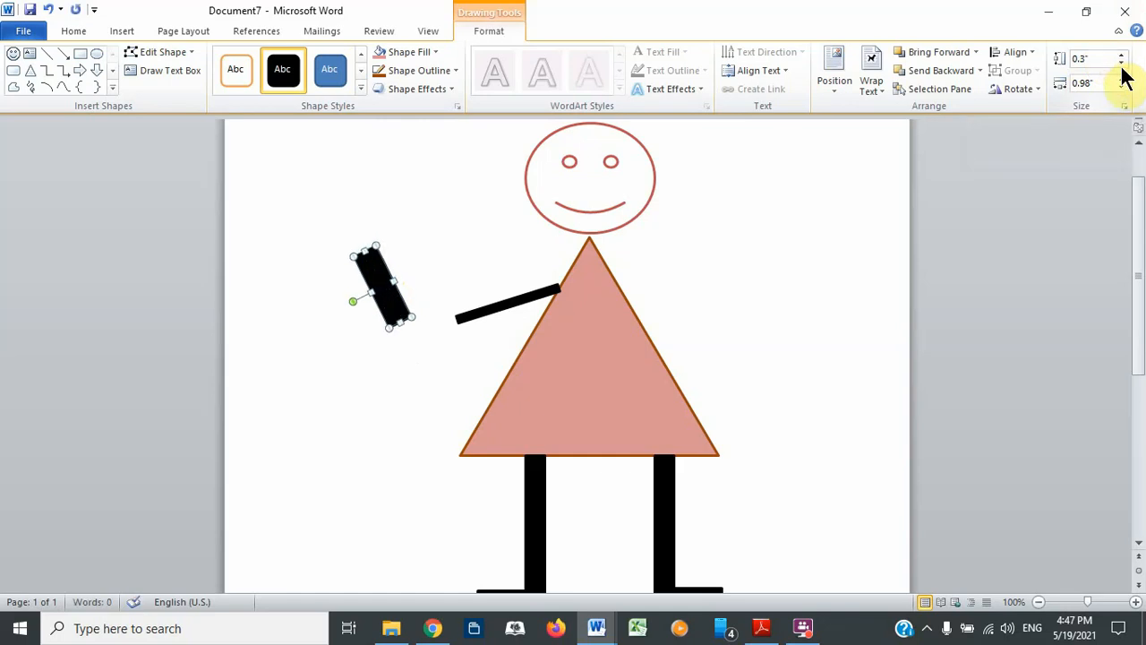
left_click(1121, 63)
left_click(1121, 63)
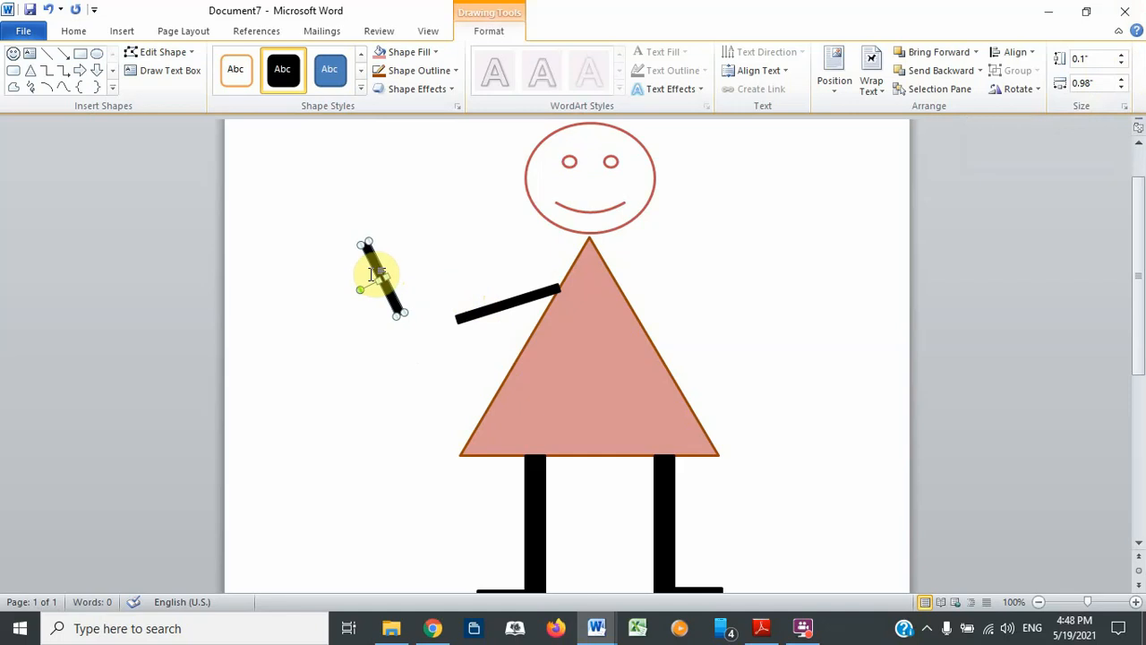
Place the short black bar as a forearm running from the arm's outer end to the triangle, aligning the two bars at the elbow
left_click_drag(375, 270, 466, 340)
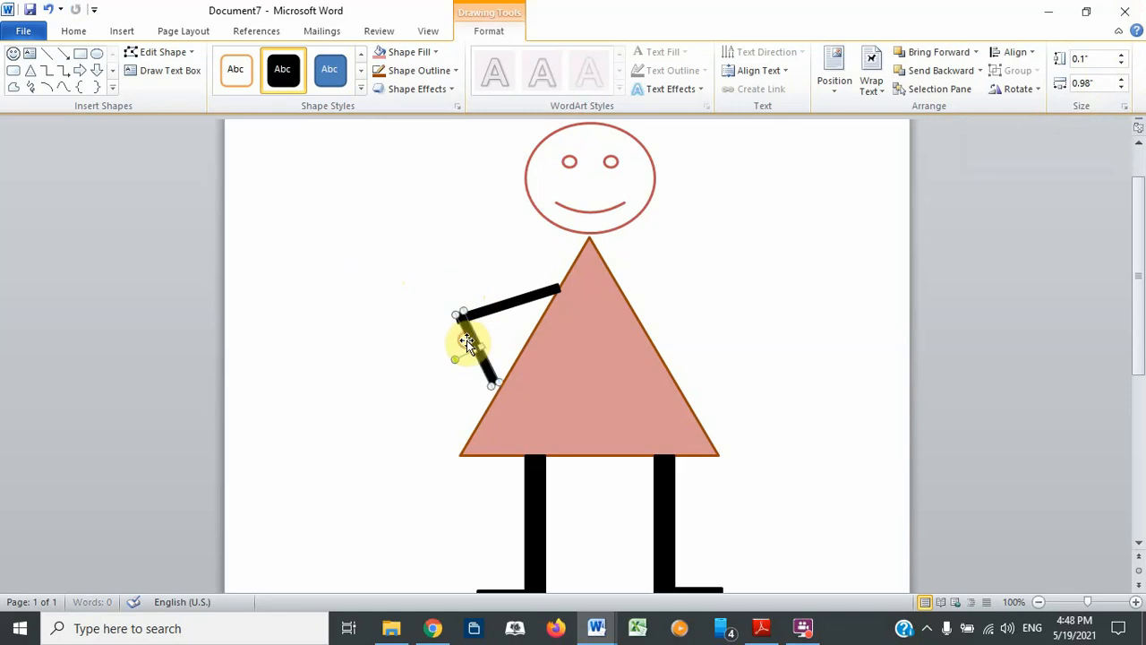
left_click(781, 346)
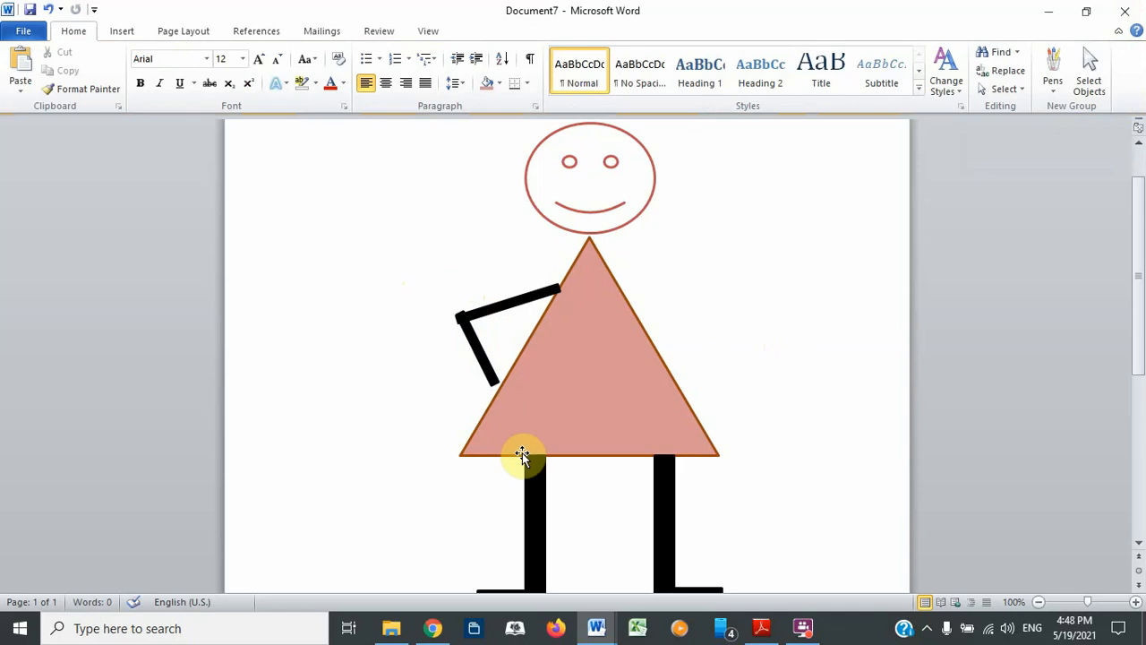
left_click(486, 360)
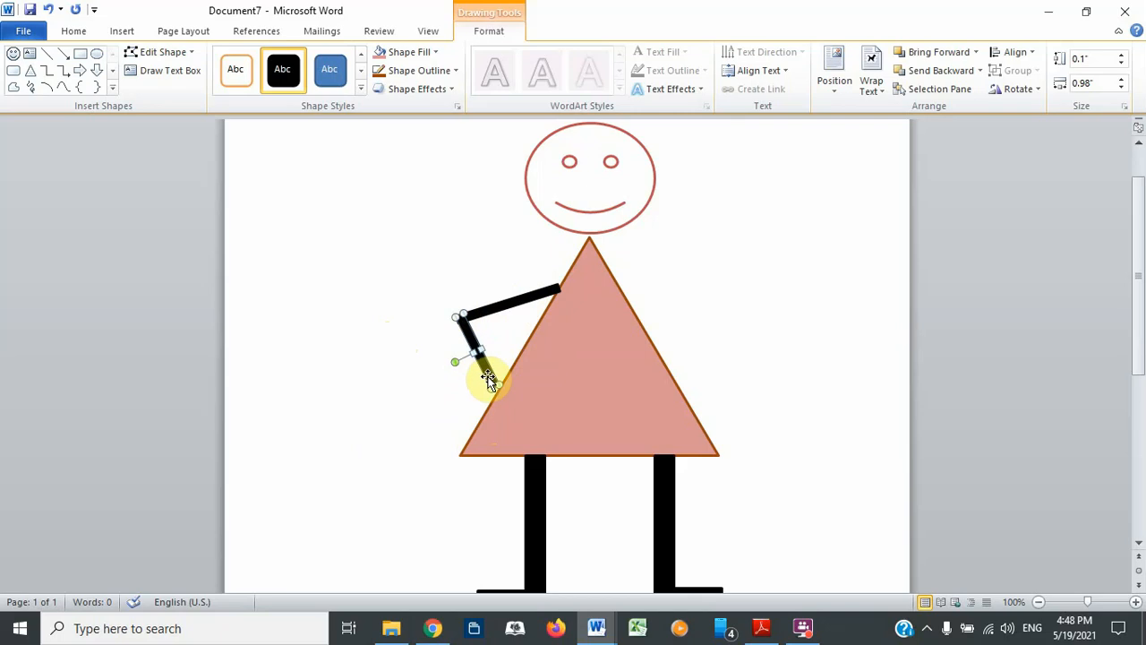
left_click(325, 357)
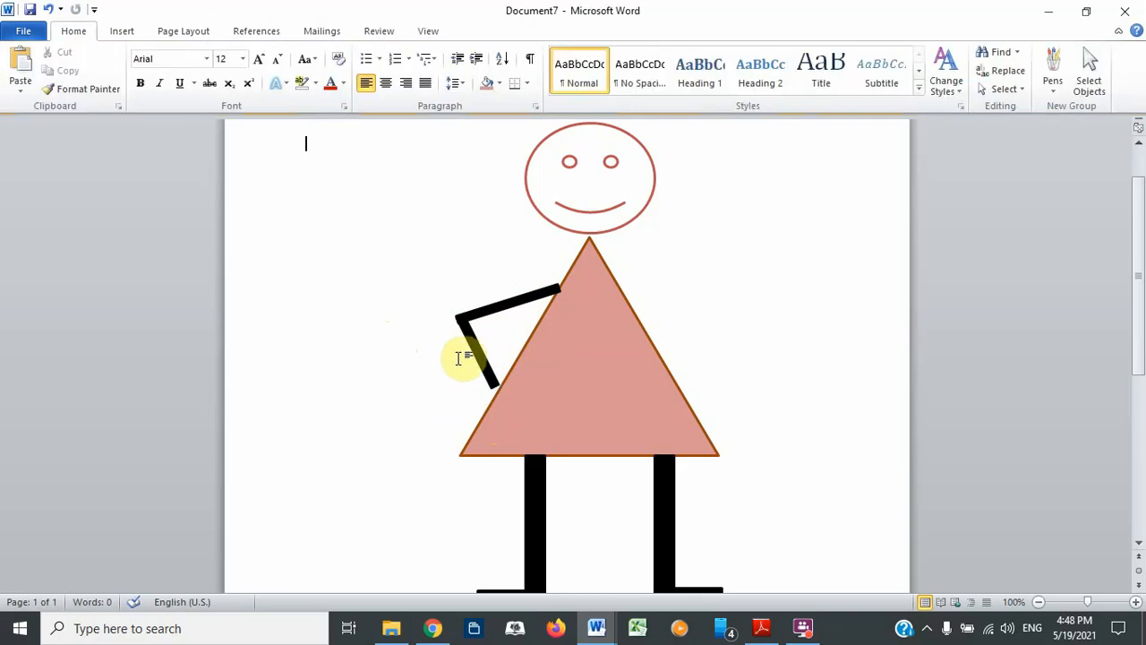
Group the upper arm and forearm into one object, and undo a trial move of the group
left_click(474, 352)
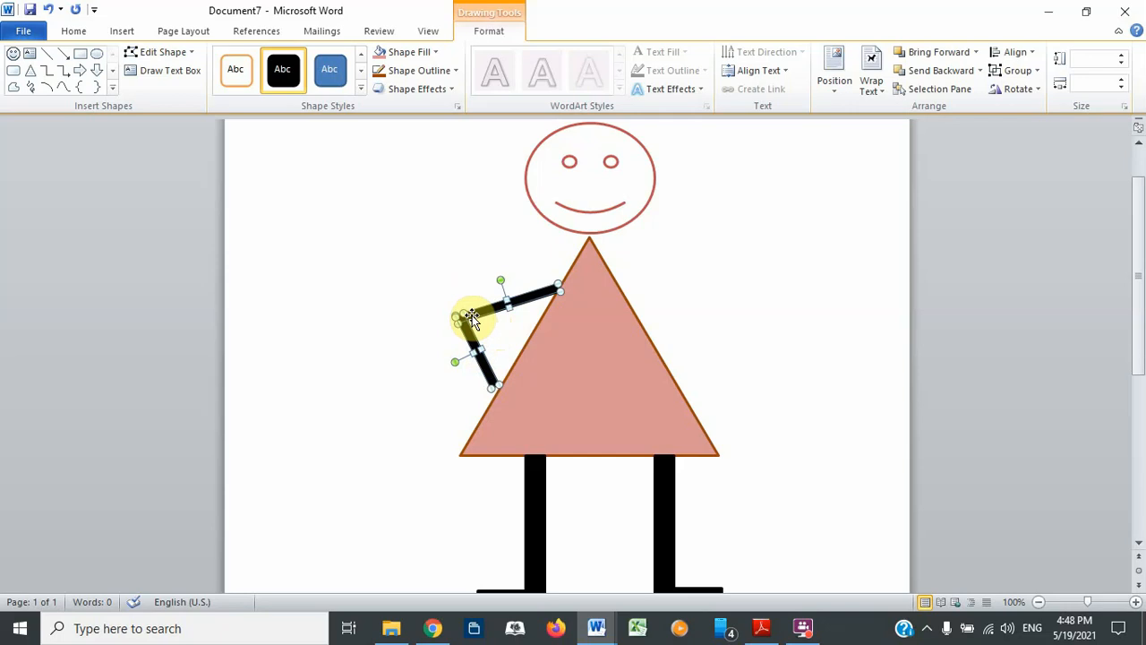
right_click(472, 320)
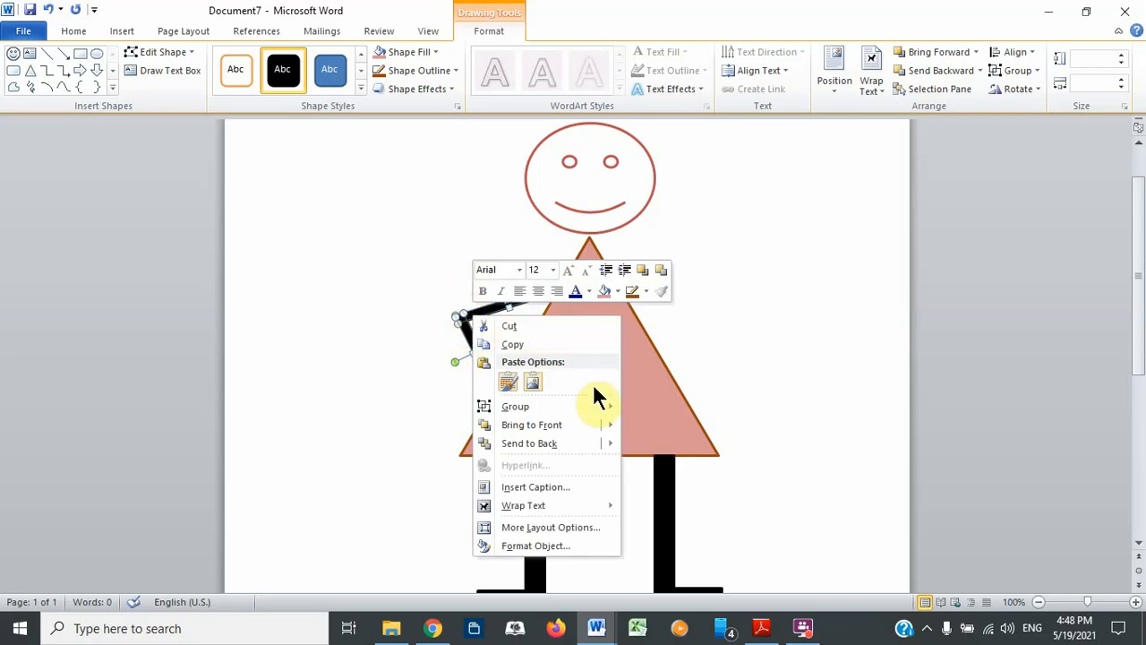
mouse_move(598, 410)
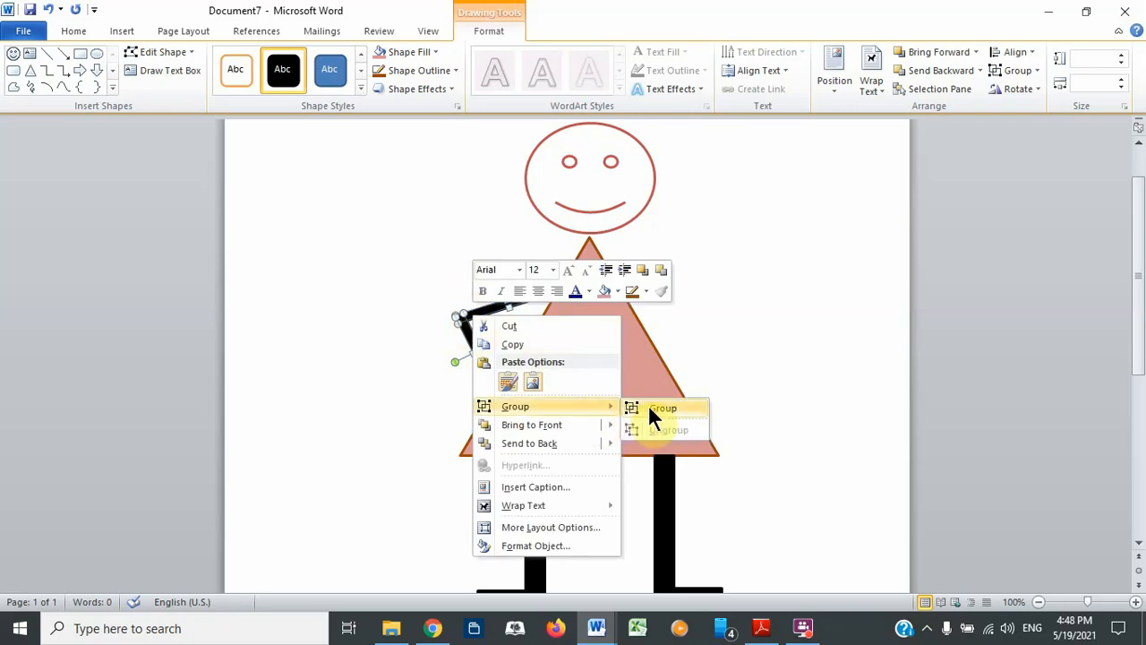
left_click(651, 410)
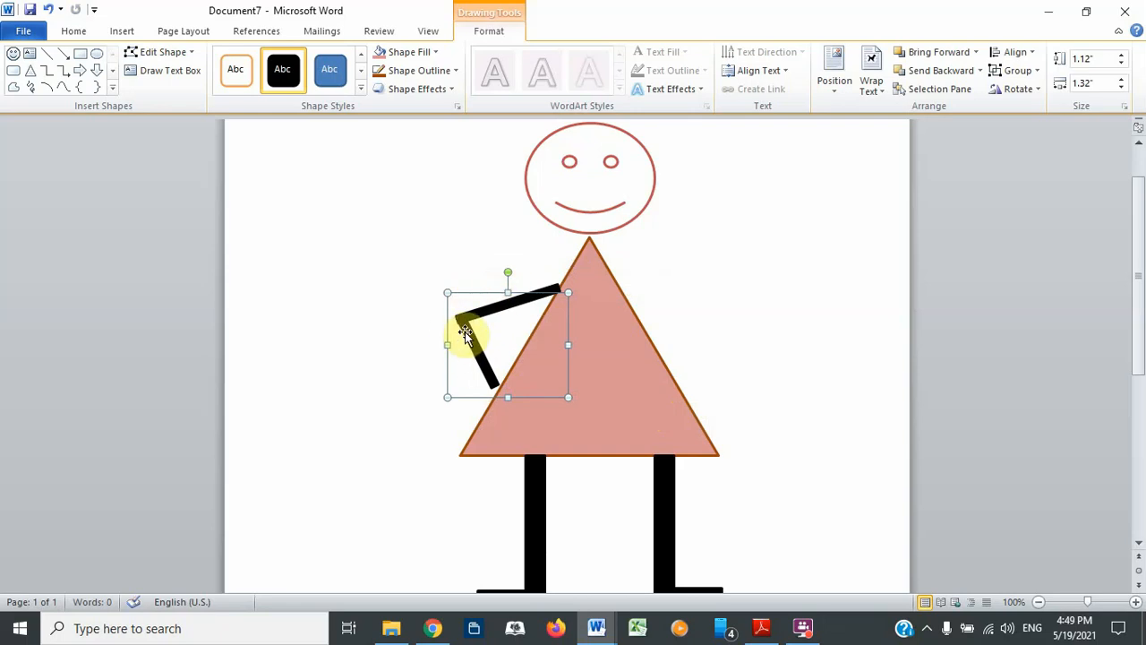
left_click_drag(460, 327, 273, 219)
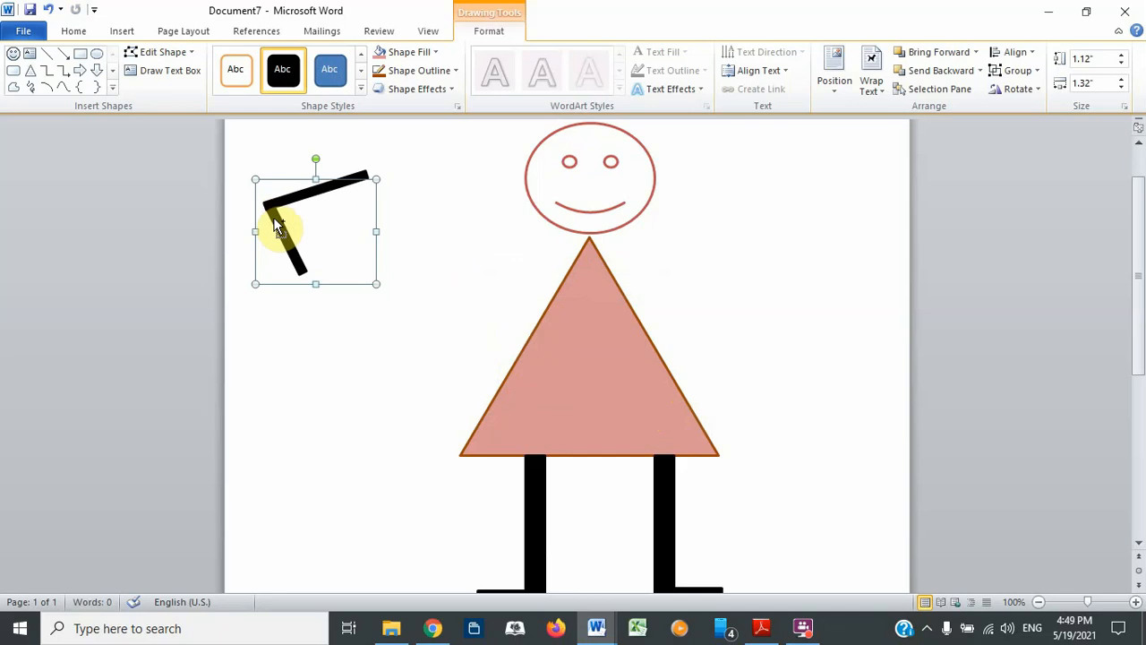
key("ctrl+z")
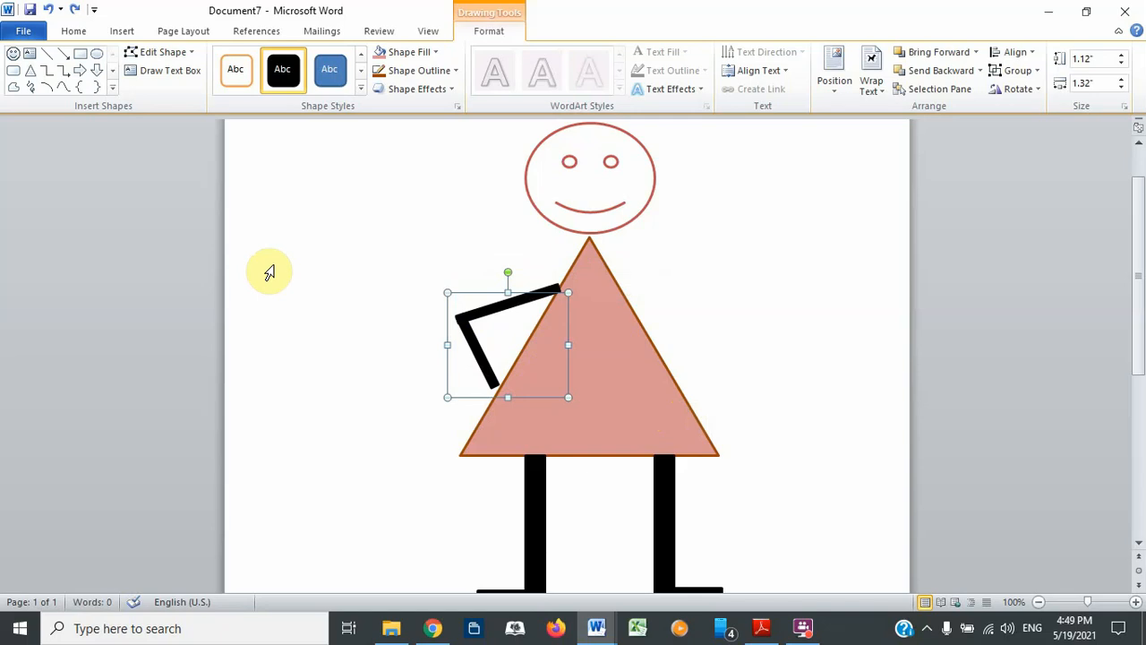
Duplicate the grouped arm, move the copy over the triangle's right side and flip it horizontally
key("ctrl+v")
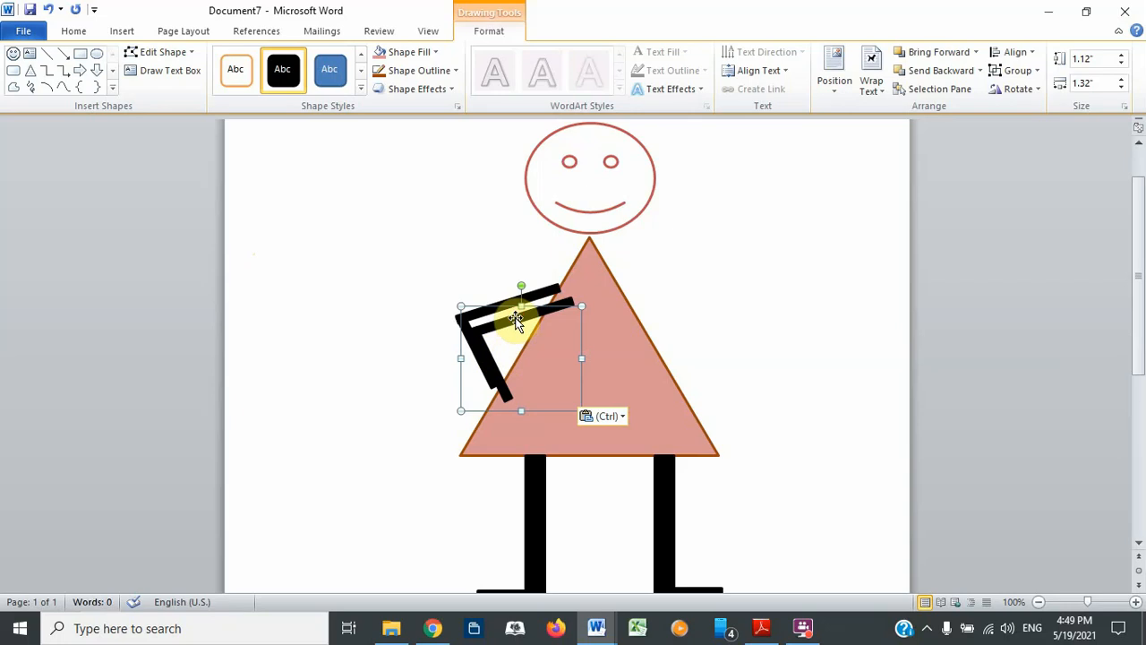
left_click_drag(519, 310, 623, 295)
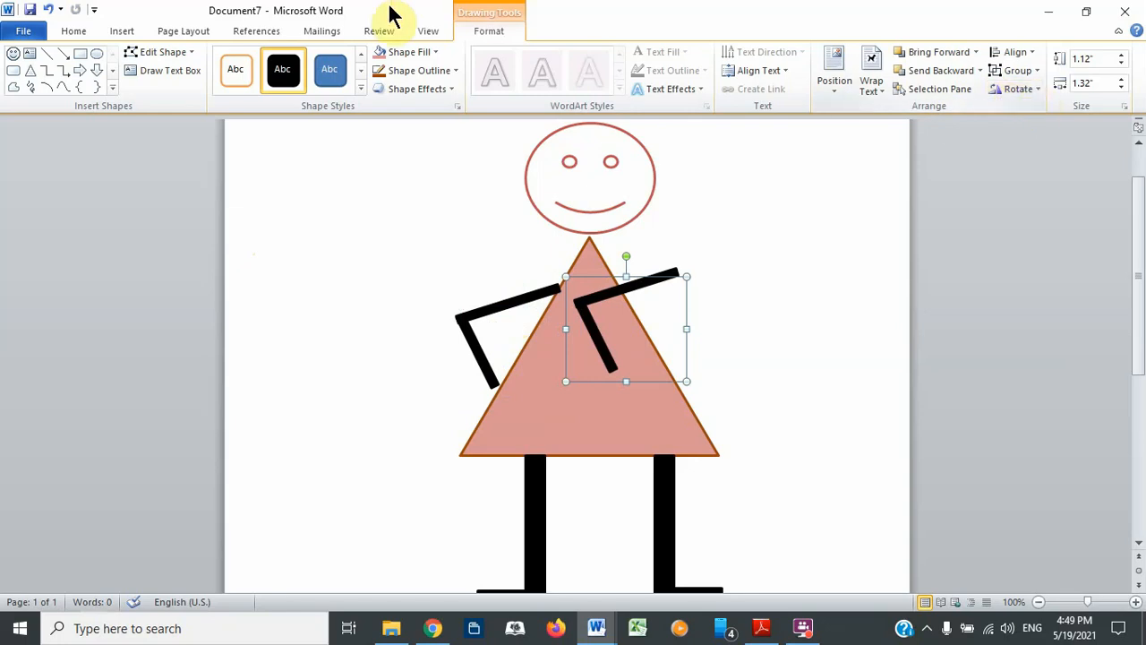
left_click(1038, 90)
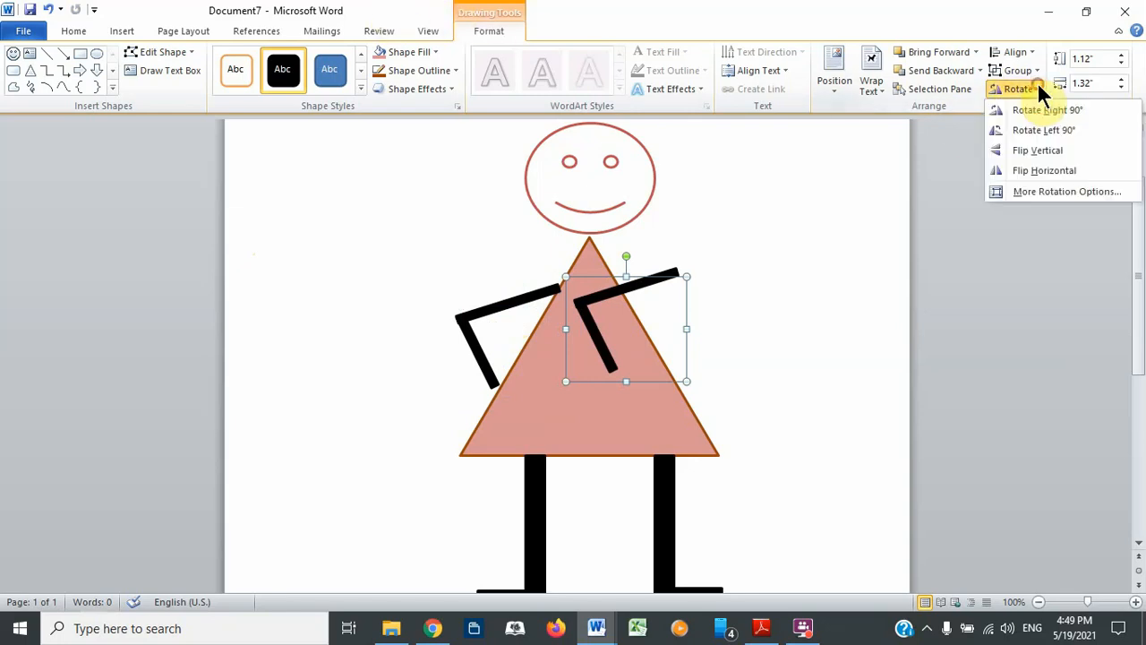
left_click(1030, 170)
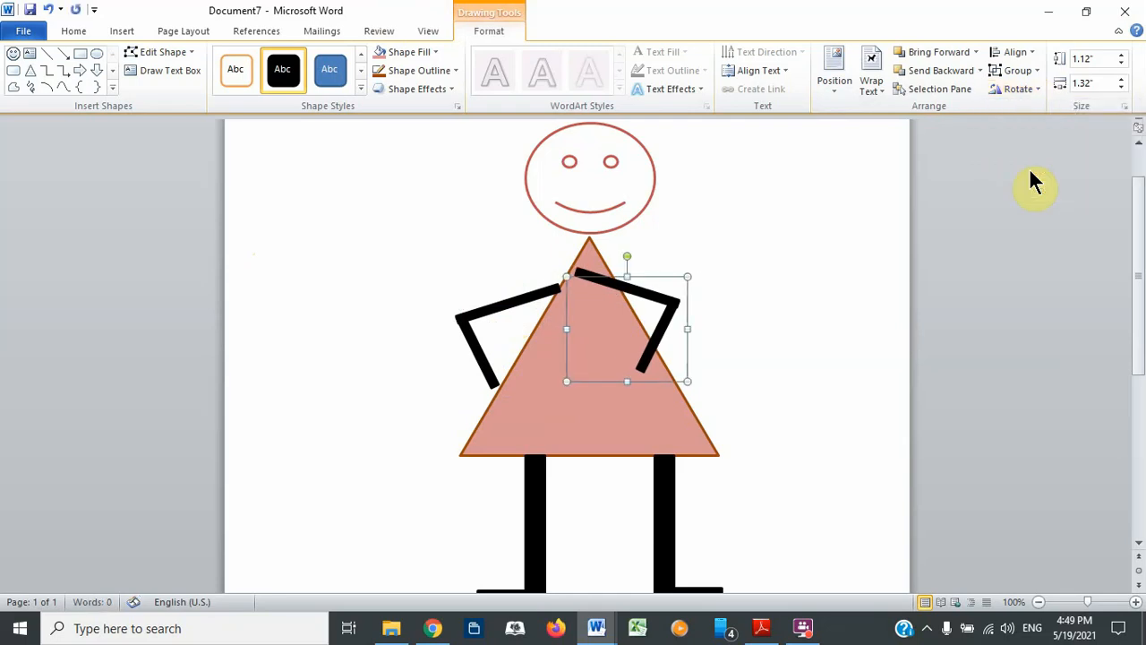
Nudge the flipped arm right and down, fine-tuning it until its shoulder end meets the triangle's right edge level with the left arm
key("Right")
key("Right")
key("Right")
key("Right")
key("Right")
key("Right")
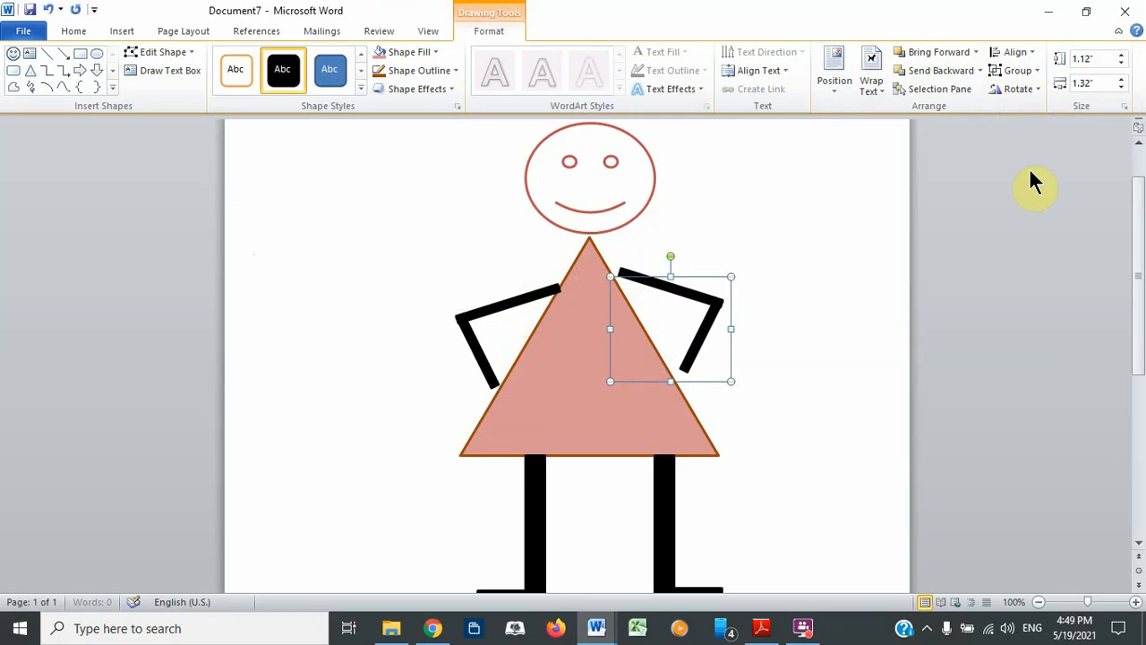
key("Down")
key("Down")
key("Down")
key("Down")
key("Down")
key("Down")
key("Down")
key("Down")
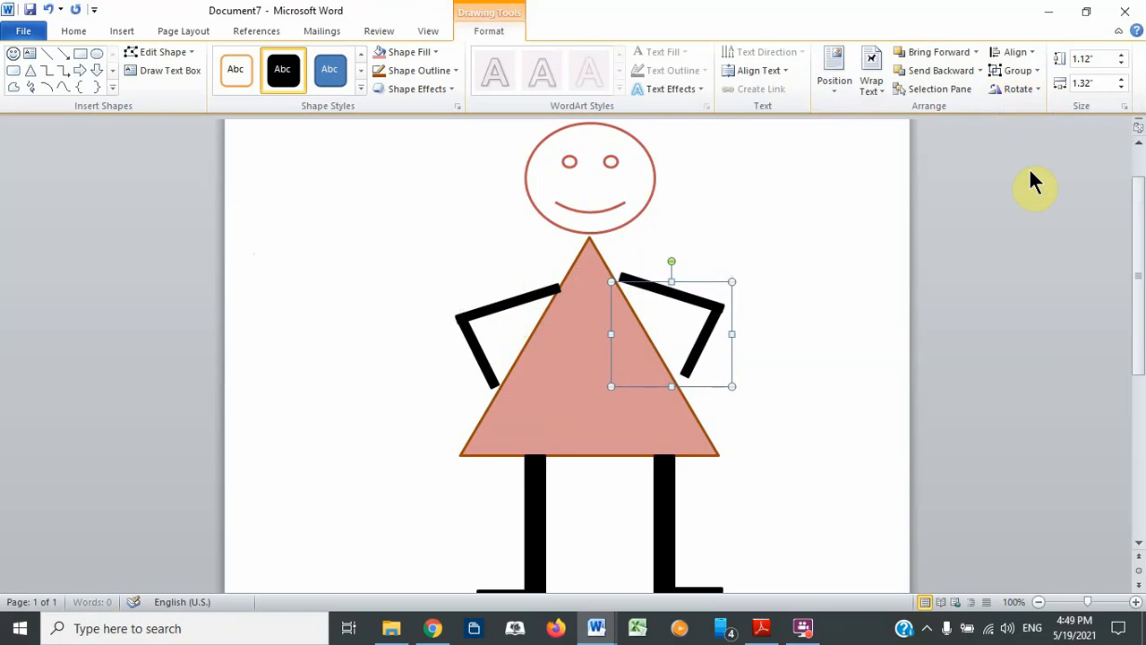
key("Down")
key("Down")
key("Down")
key("Down")
key("Down")
key("Down")
key("Down")
key("Down")
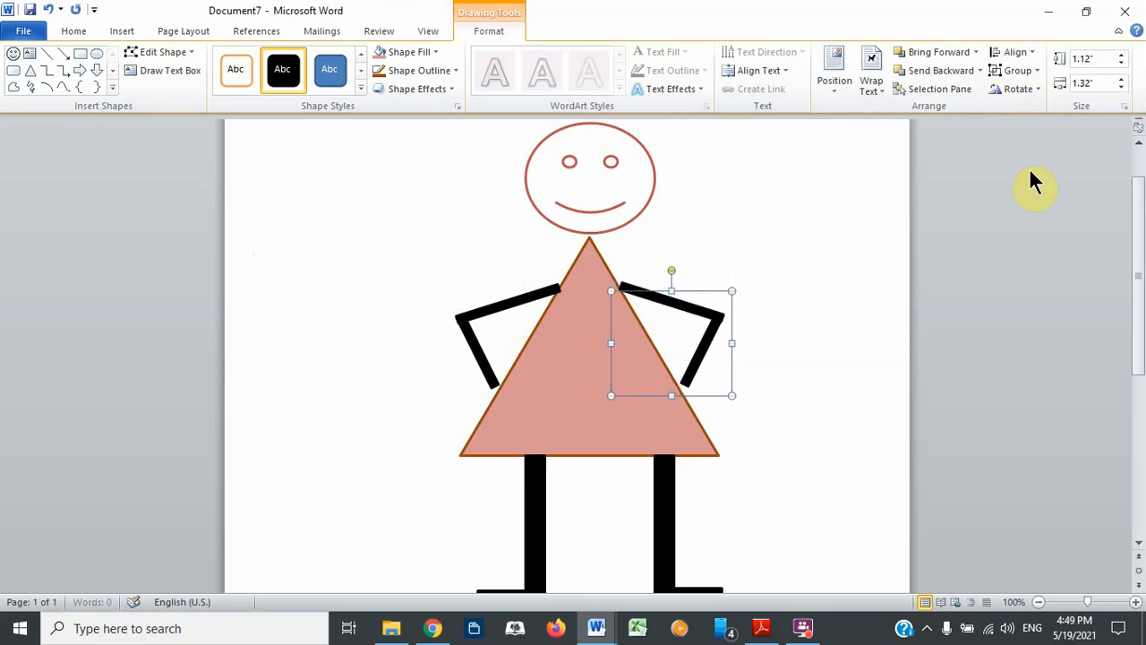
key("Right")
key("Down")
key("Down")
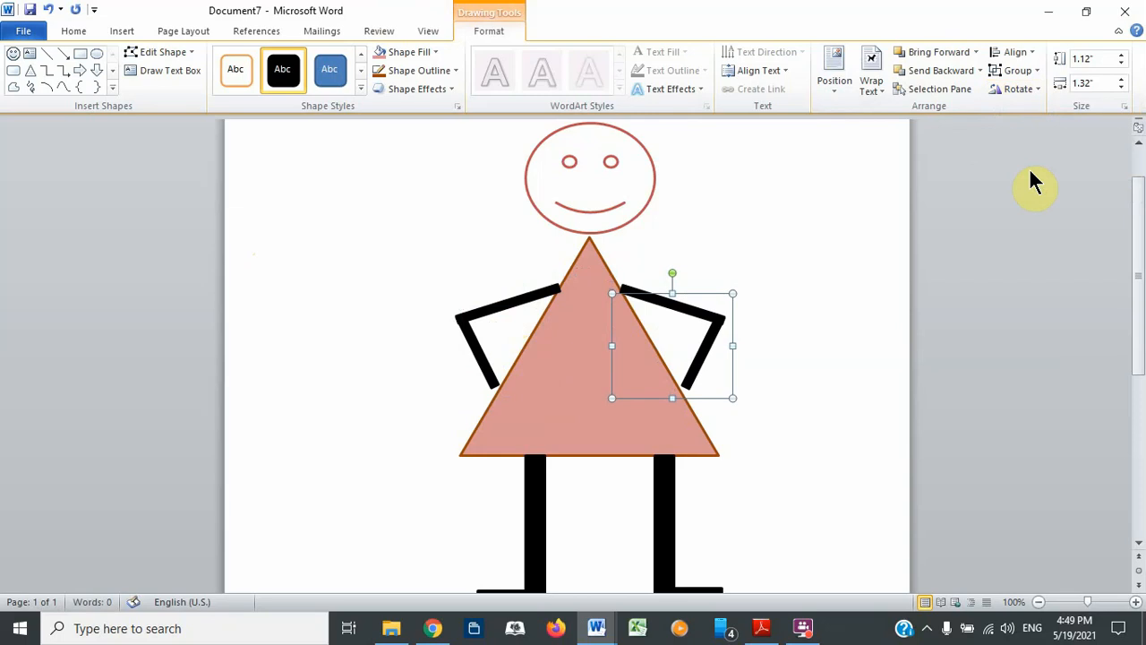
key("Up")
key("Up")
key("Up")
key("Up")
key("Up")
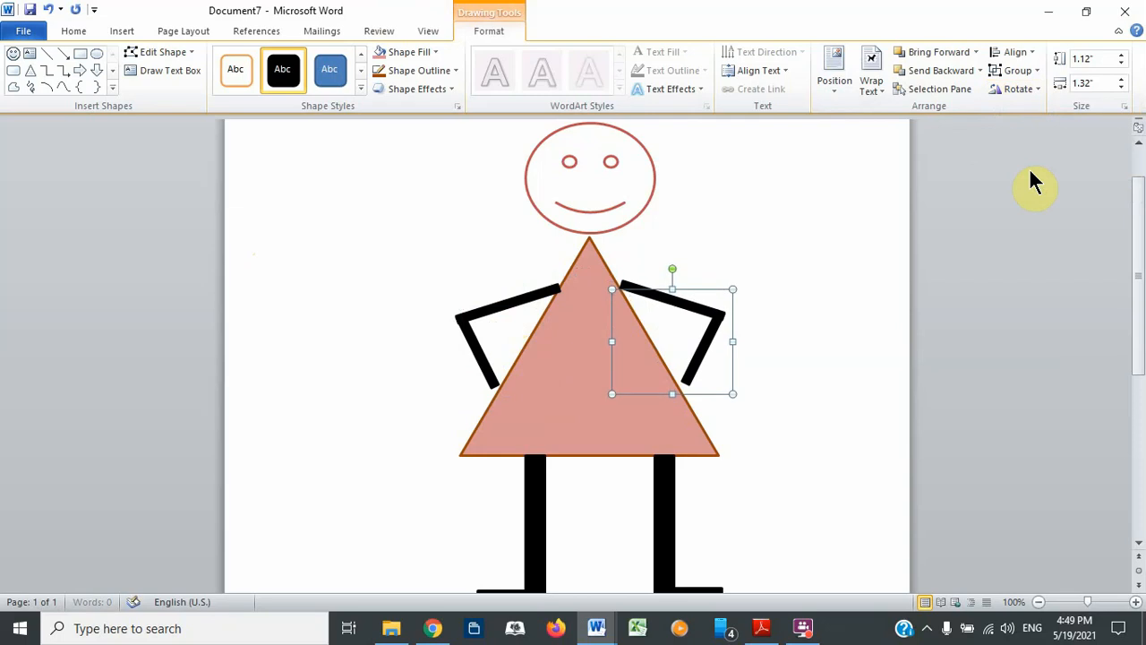
key("Left")
key("Left")
key("Left")
key("Left")
key("Left")
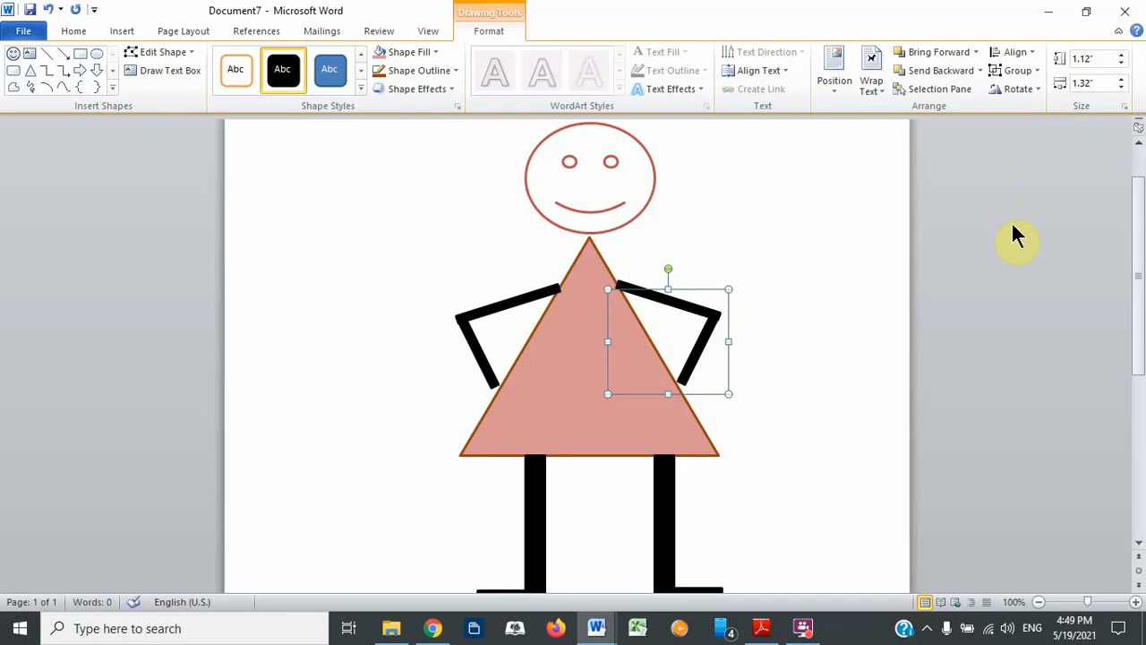
left_click(914, 290)
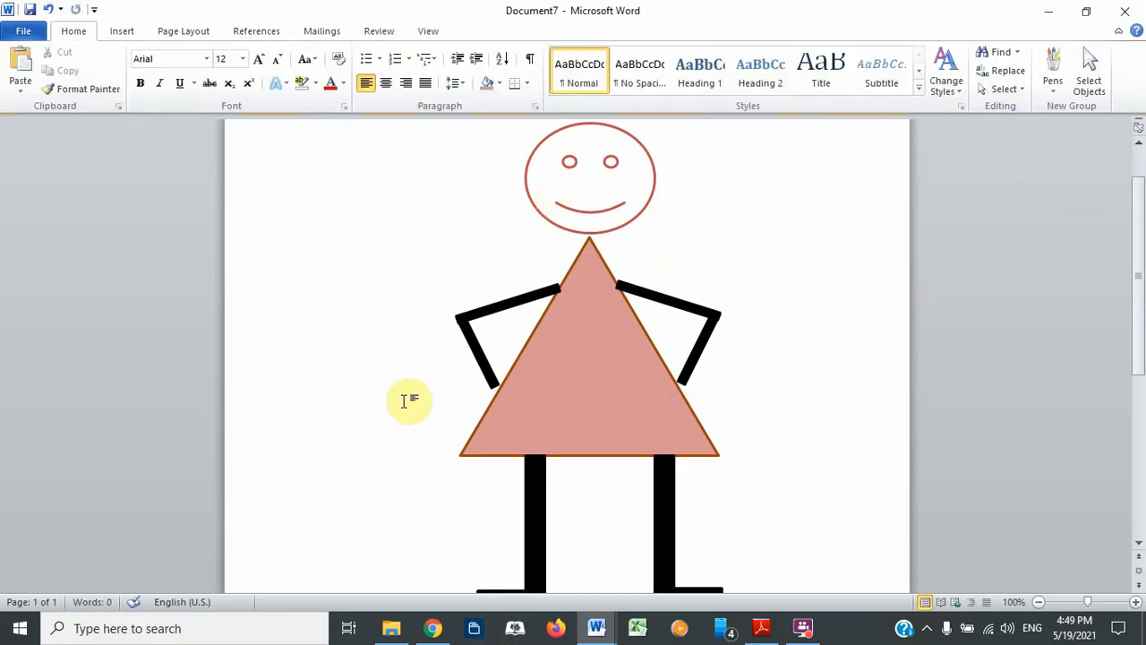
Draw a short diagonal line about 0.16" high and 0.14" wide touching the left edge of the smiley face
left_click(561, 203)
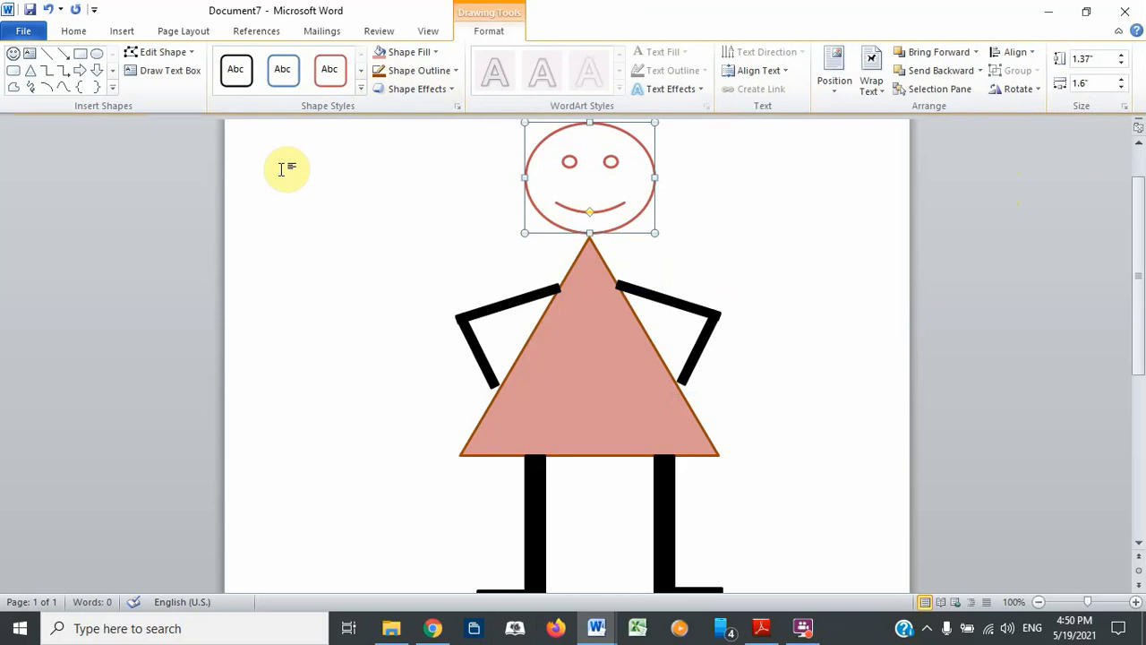
left_click(46, 53)
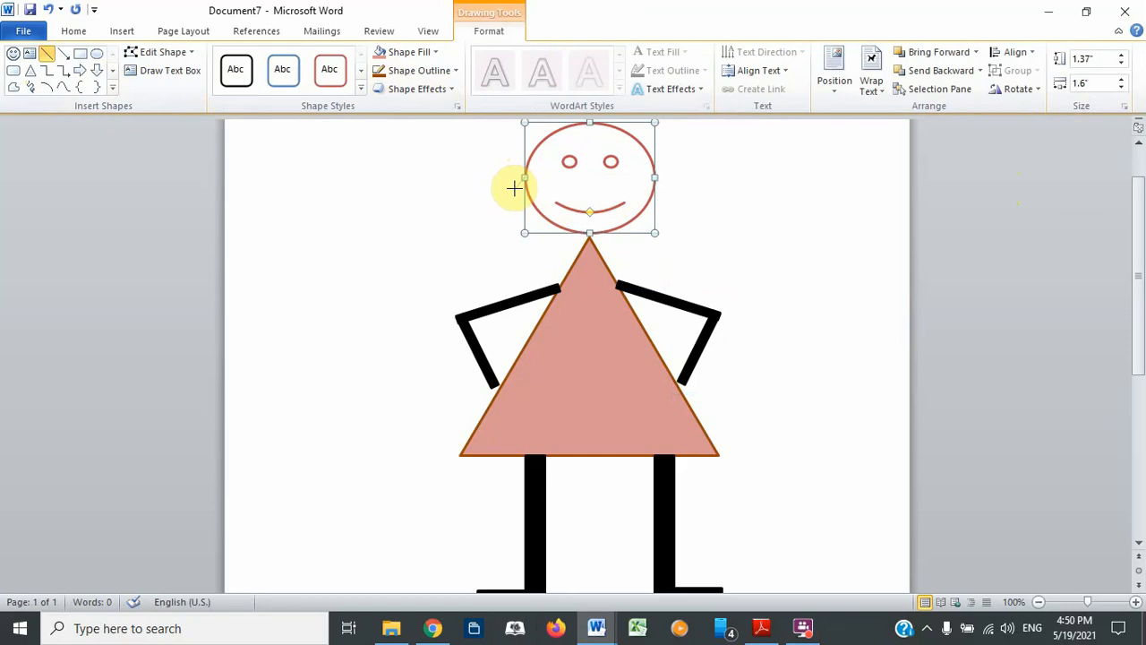
left_click_drag(514, 188, 526, 176)
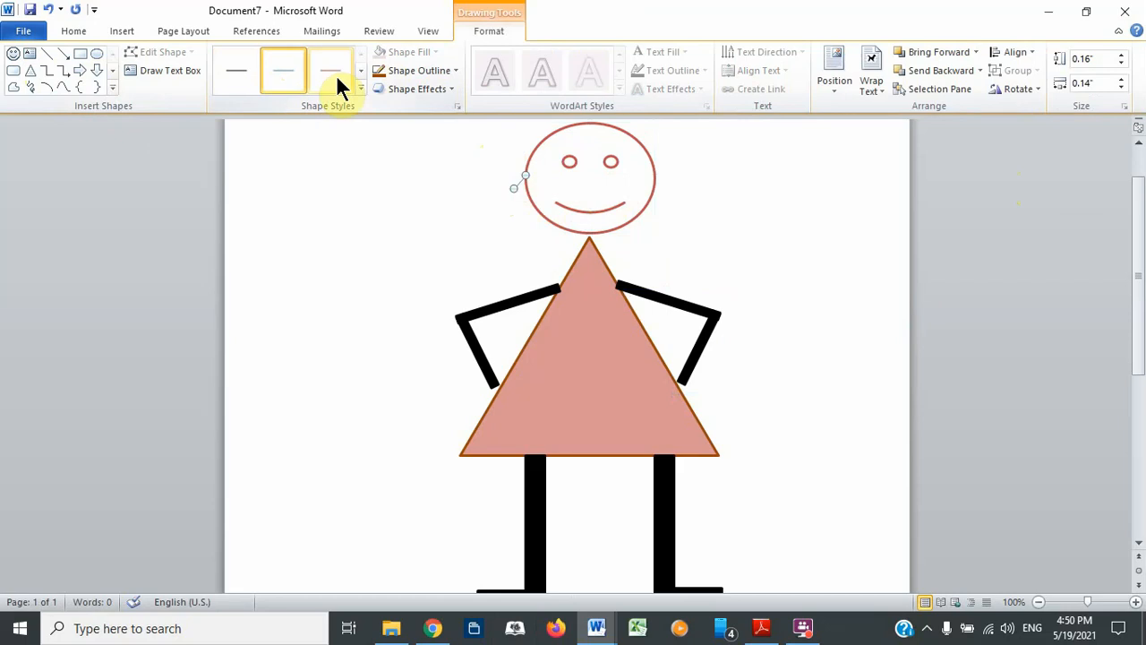
Give the short diagonal line beside the face a black outline with a 3 pt weight
left_click(454, 70)
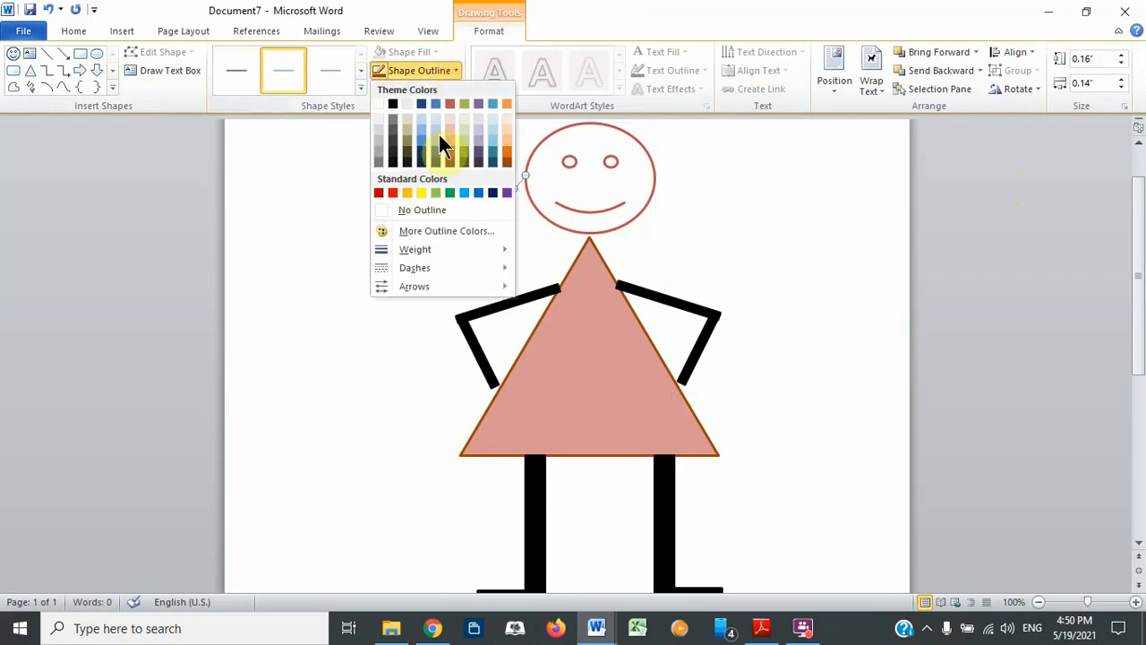
left_click(393, 104)
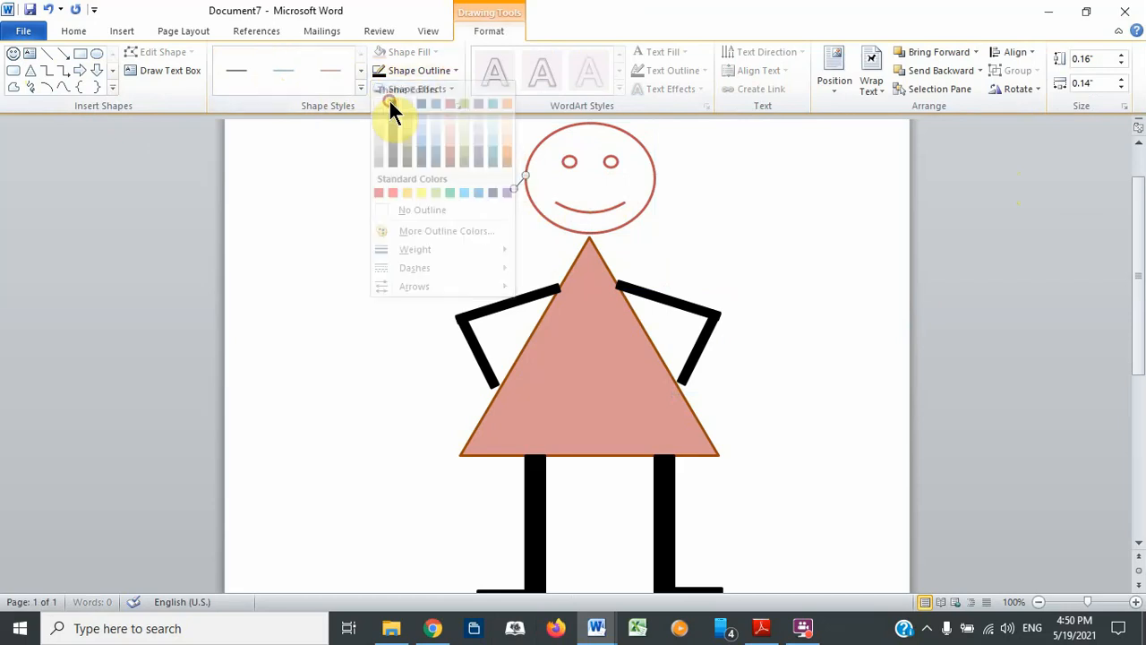
left_click(451, 70)
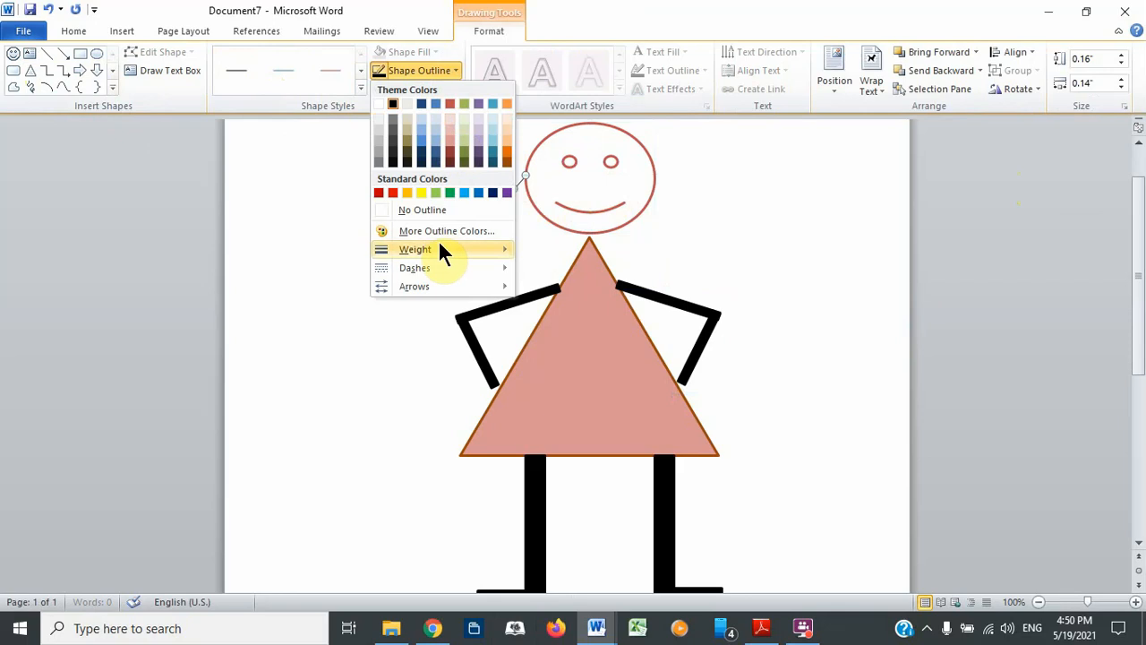
mouse_move(439, 250)
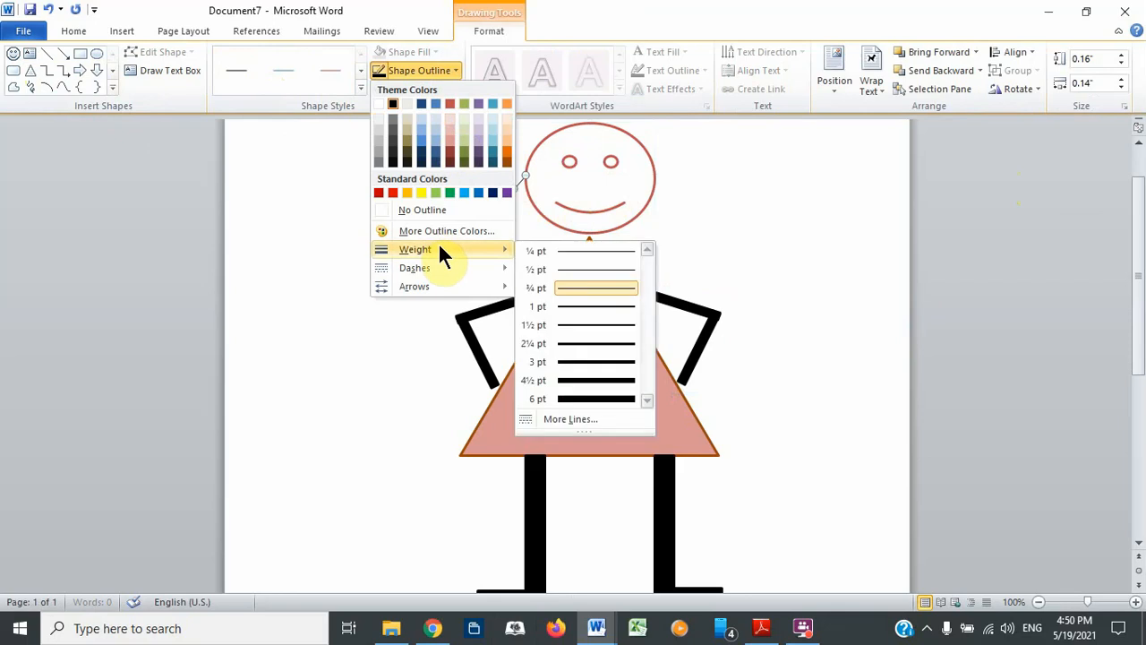
left_click(603, 365)
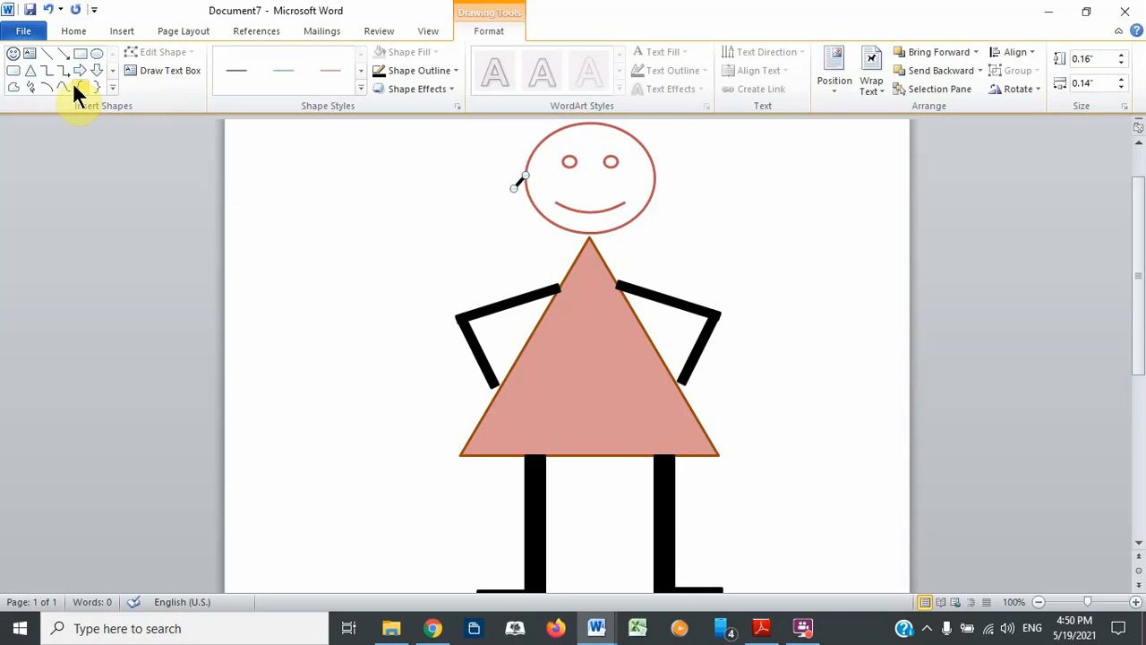
Draw a small circle about 0.34" high and 0.33" wide at the lower end of the short diagonal line, nudging it left
left_click(94, 52)
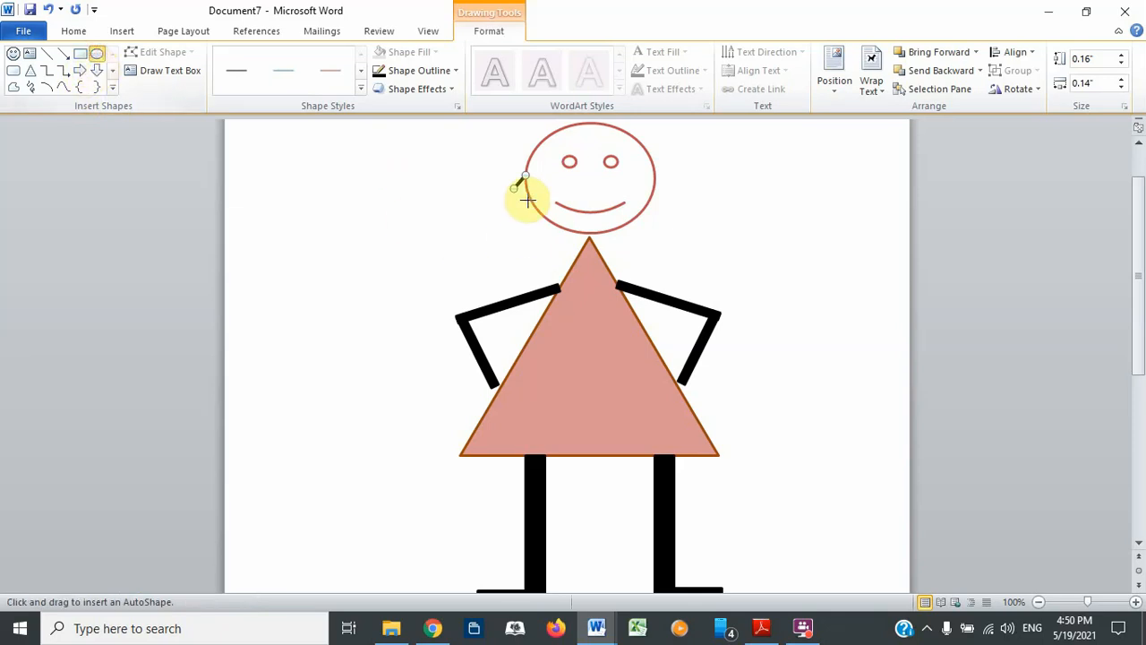
left_click_drag(497, 182, 524, 208)
key("Left")
key("Left")
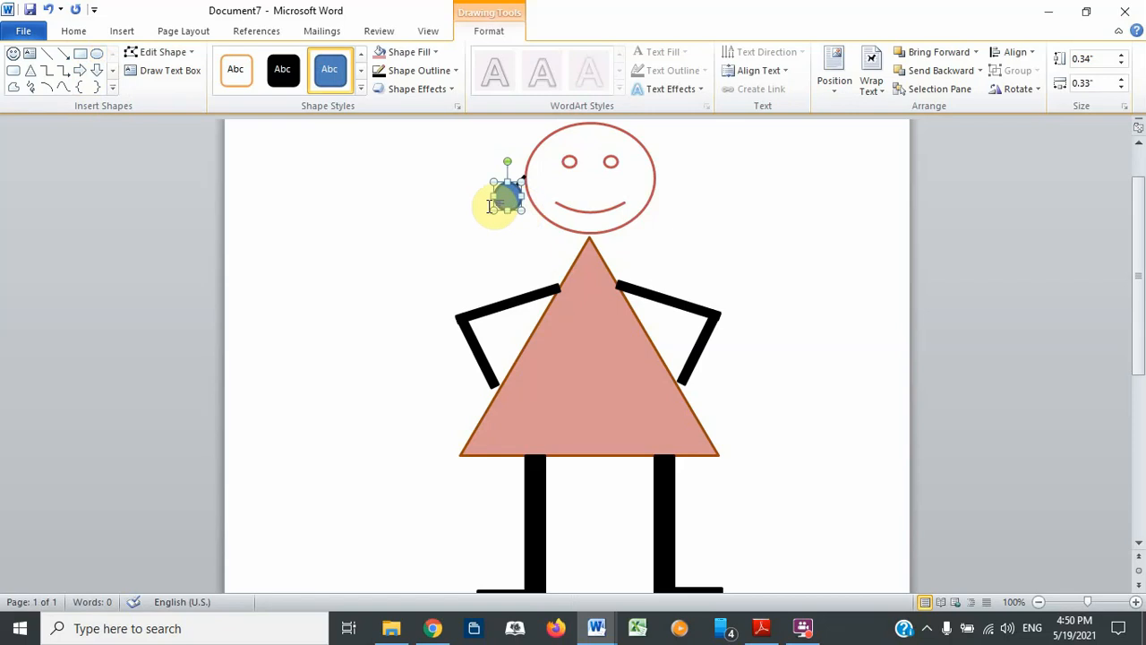
Remove the small circle's fill and set its outline to the standard red
left_click(427, 46)
left_click(396, 190)
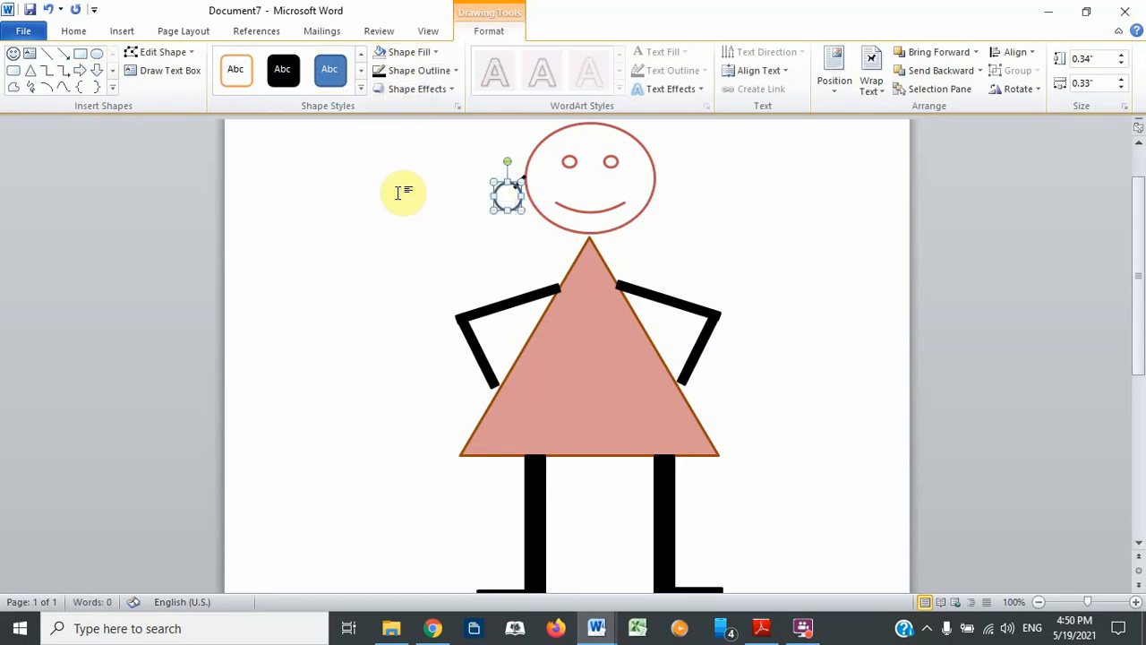
left_click(453, 68)
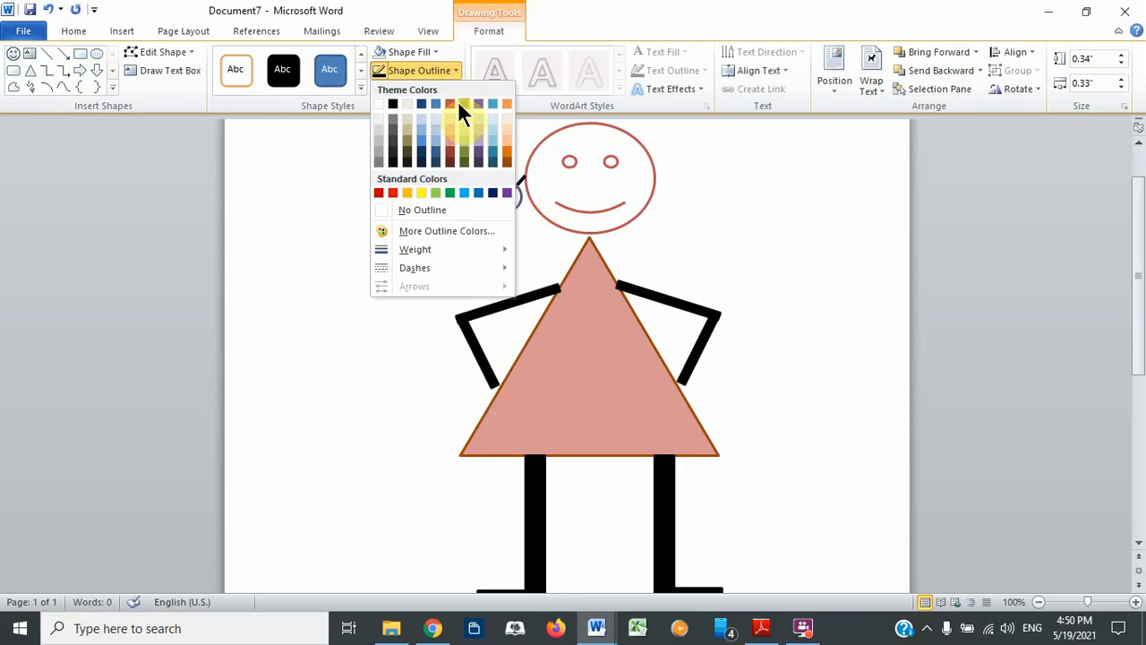
left_click(449, 104)
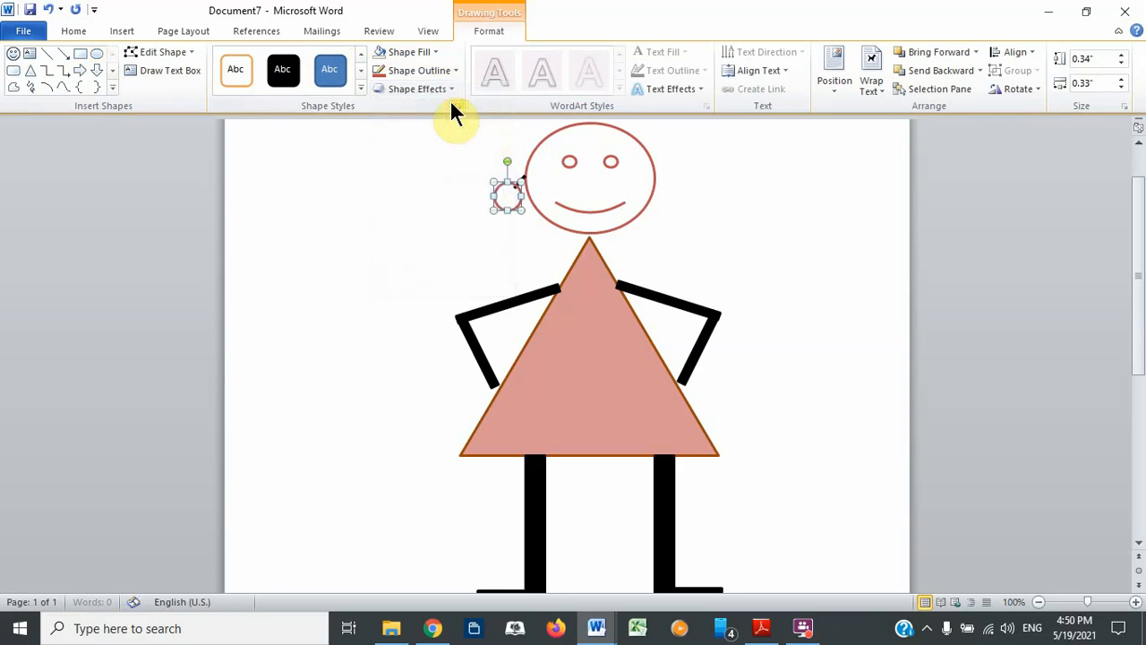
left_click(454, 71)
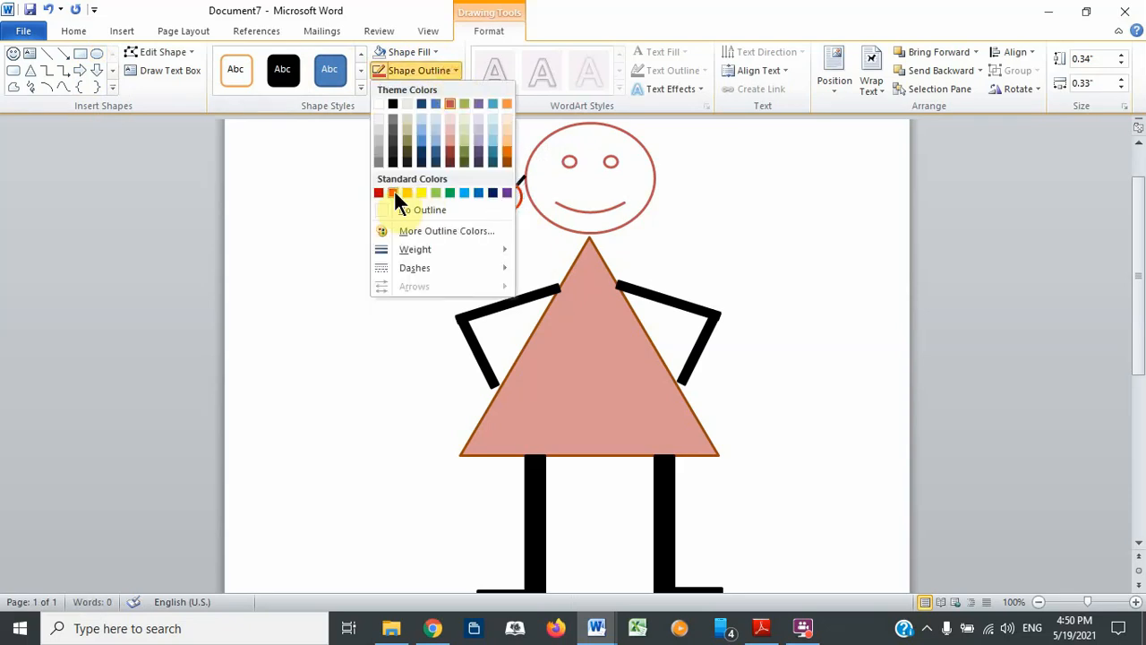
left_click(394, 192)
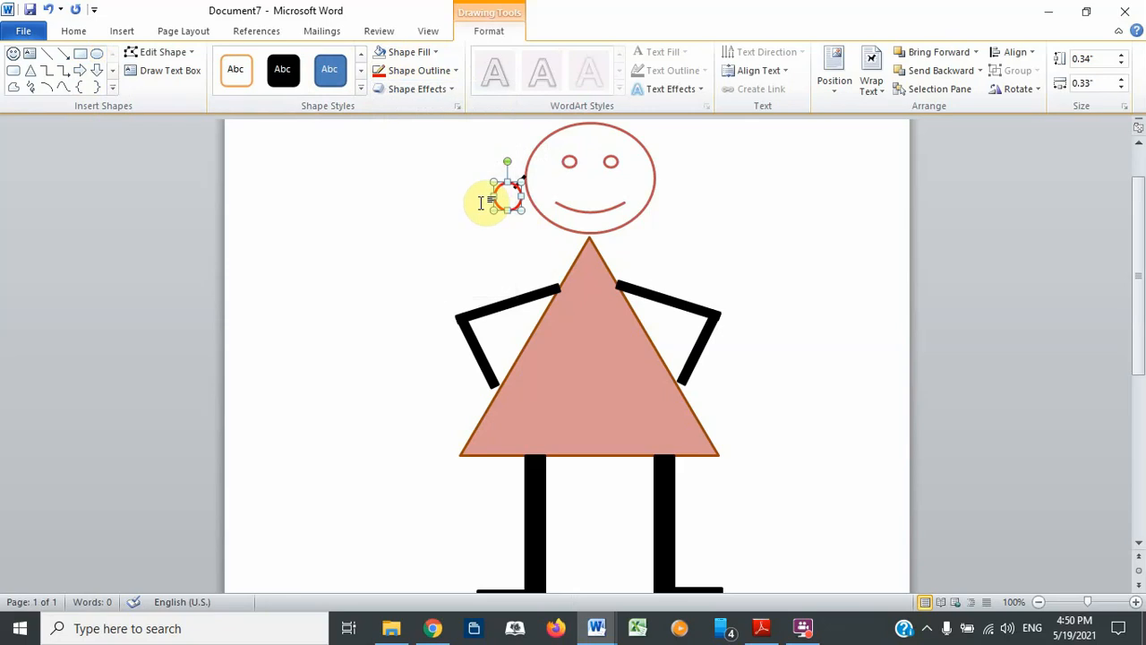
Fine-tune the red circle left and down so its edge meets the end of the short line, then deselect it
key("ctrl+Left")
key("ctrl+Left")
key("ctrl+Left")
key("ctrl+Down")
key("ctrl+Down")
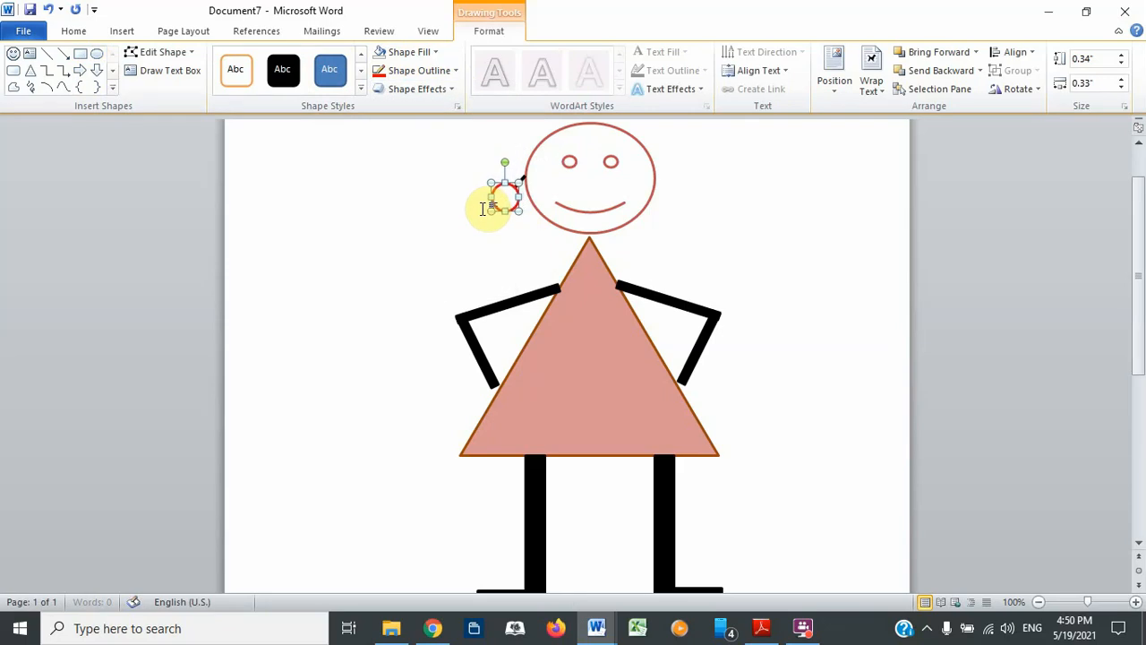
left_click(397, 205)
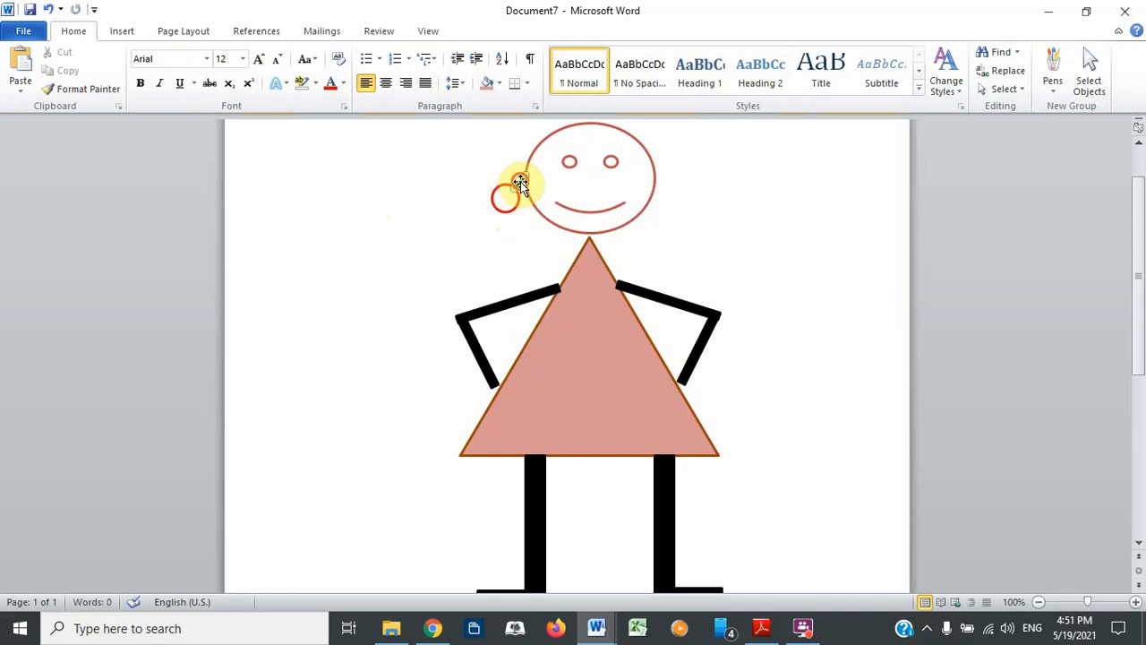
Group the short black line and the red circle into one earring object
left_click(519, 184)
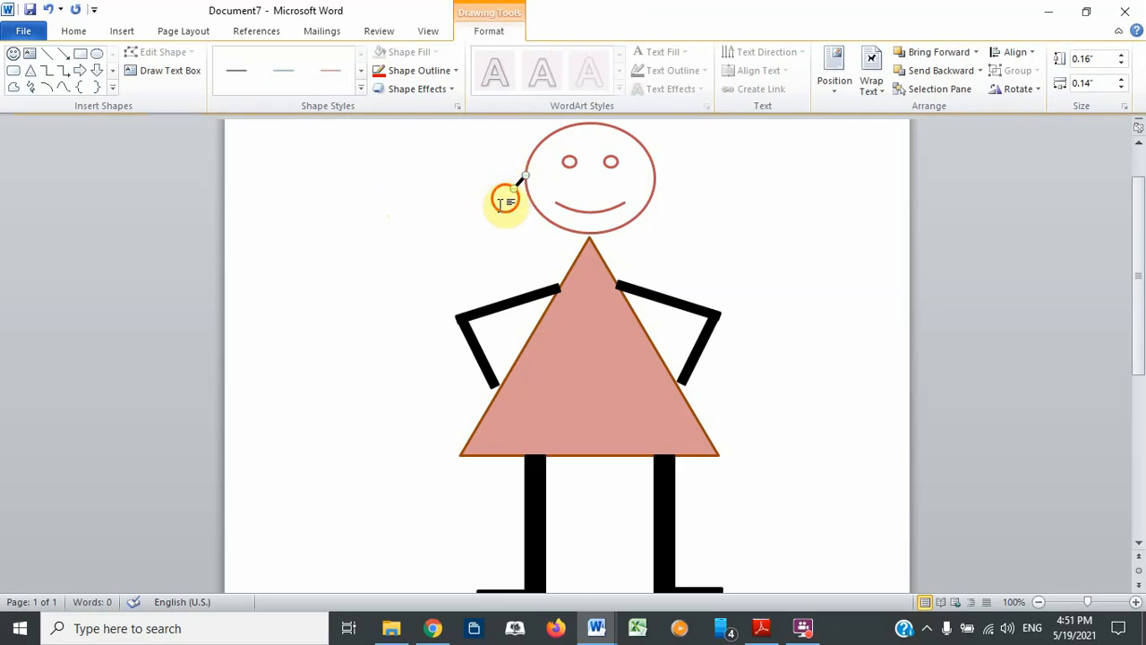
left_click(499, 206)
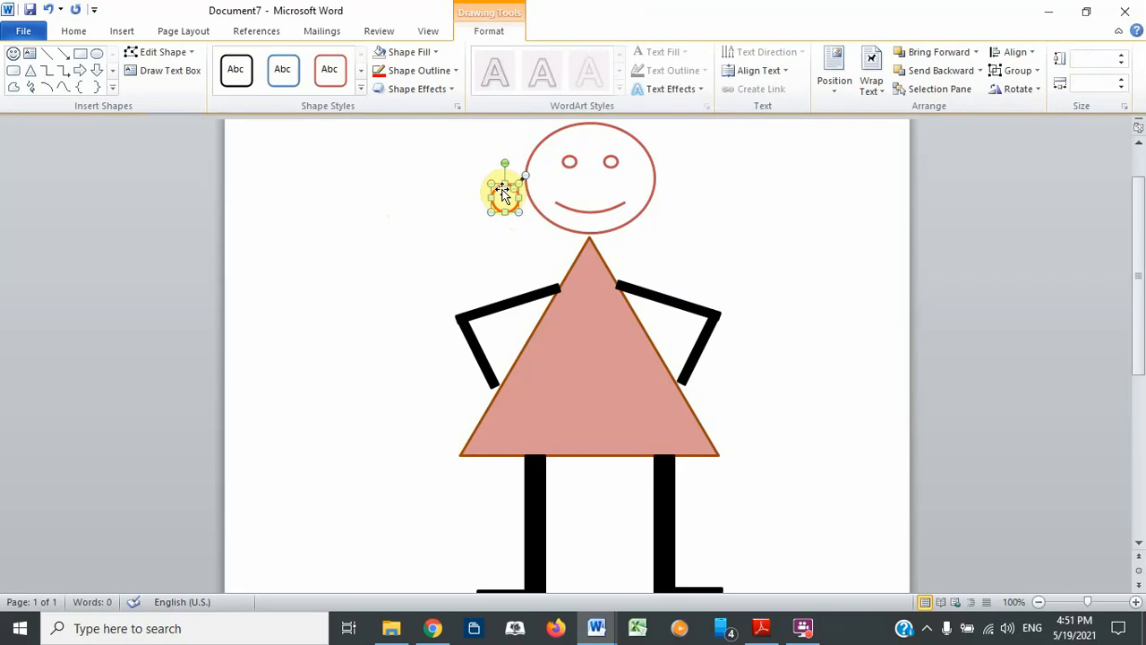
right_click(500, 186)
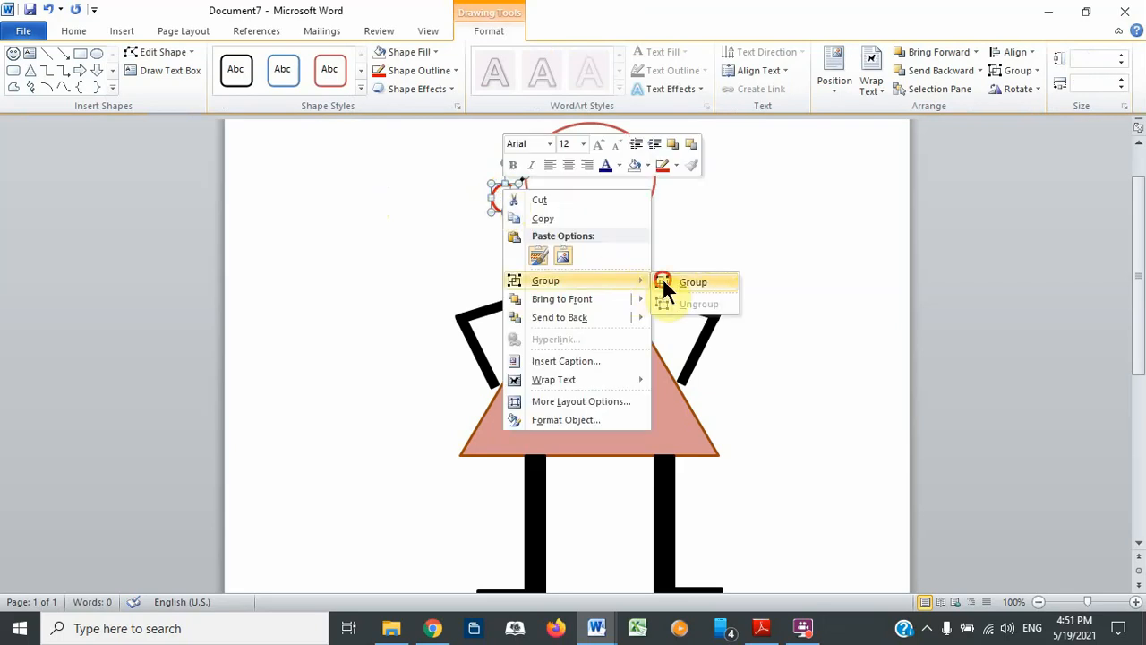
left_click(664, 282)
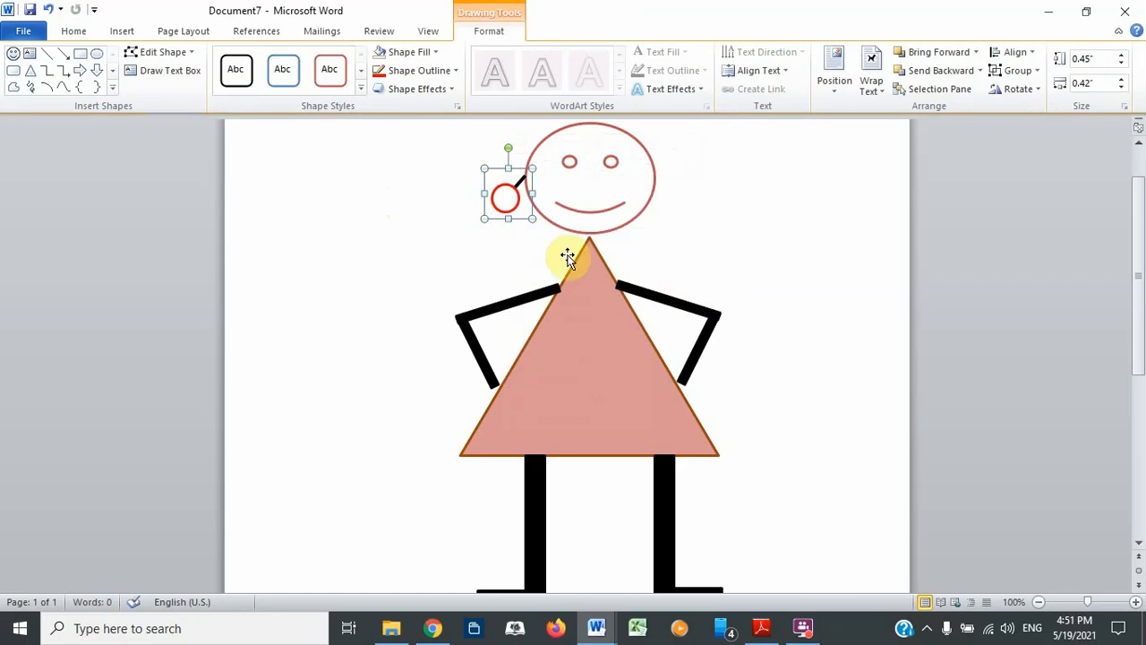
Duplicate the grouped earring, move the copy to the right side of the face and flip it horizontally
right_click(500, 195)
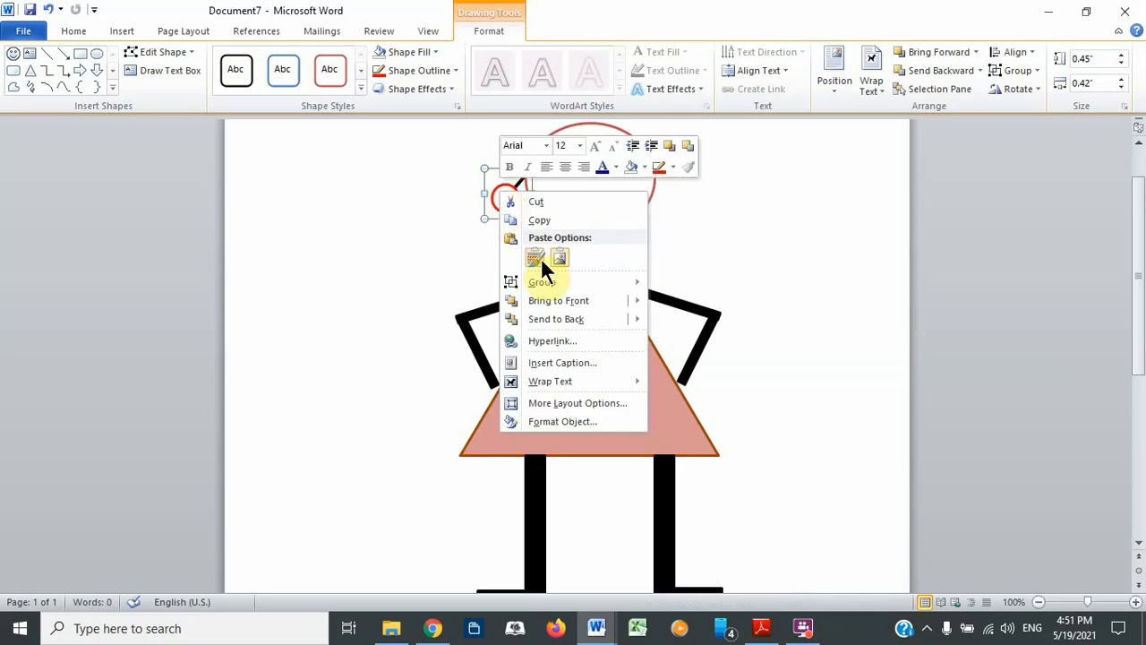
left_click(528, 219)
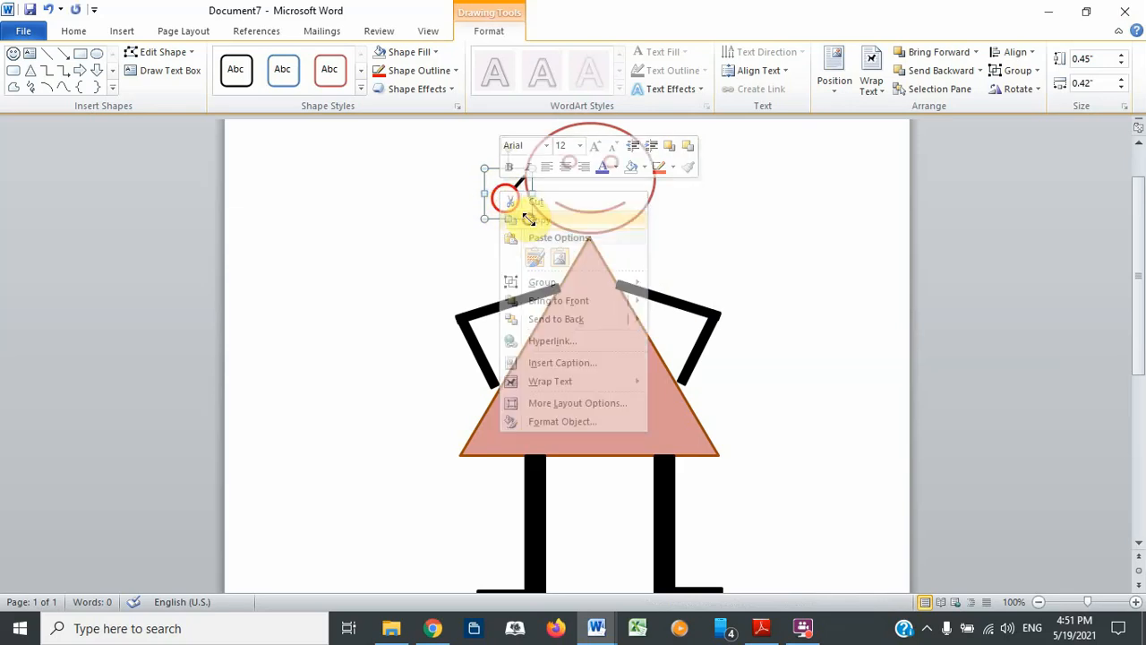
right_click(688, 211)
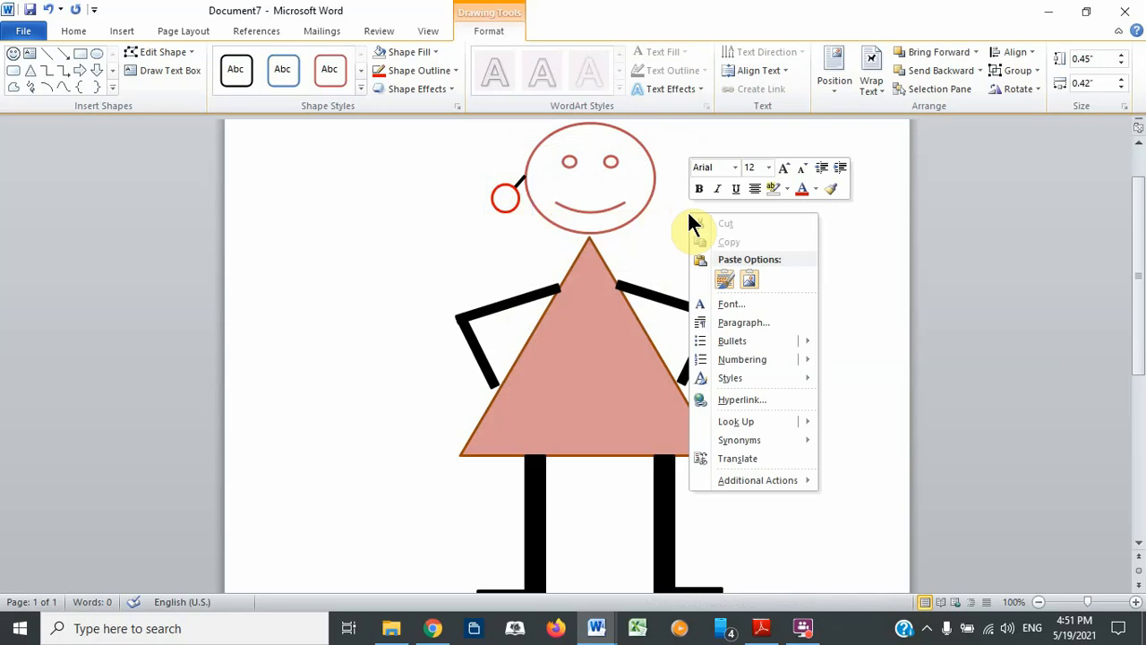
left_click(720, 275)
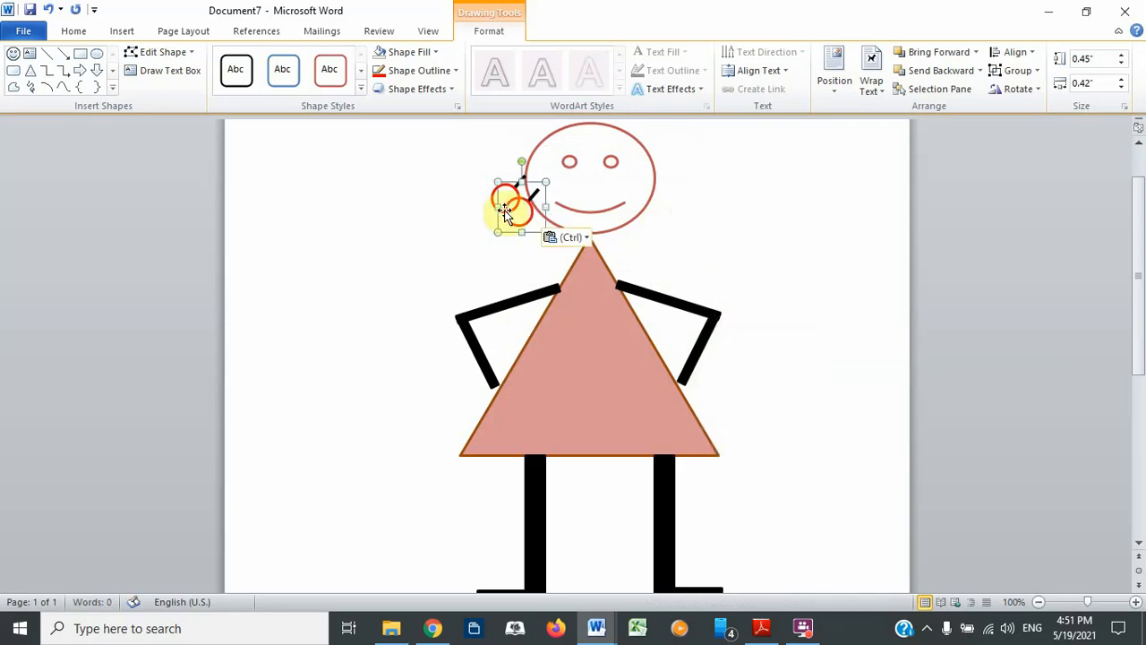
left_click_drag(516, 209, 669, 205)
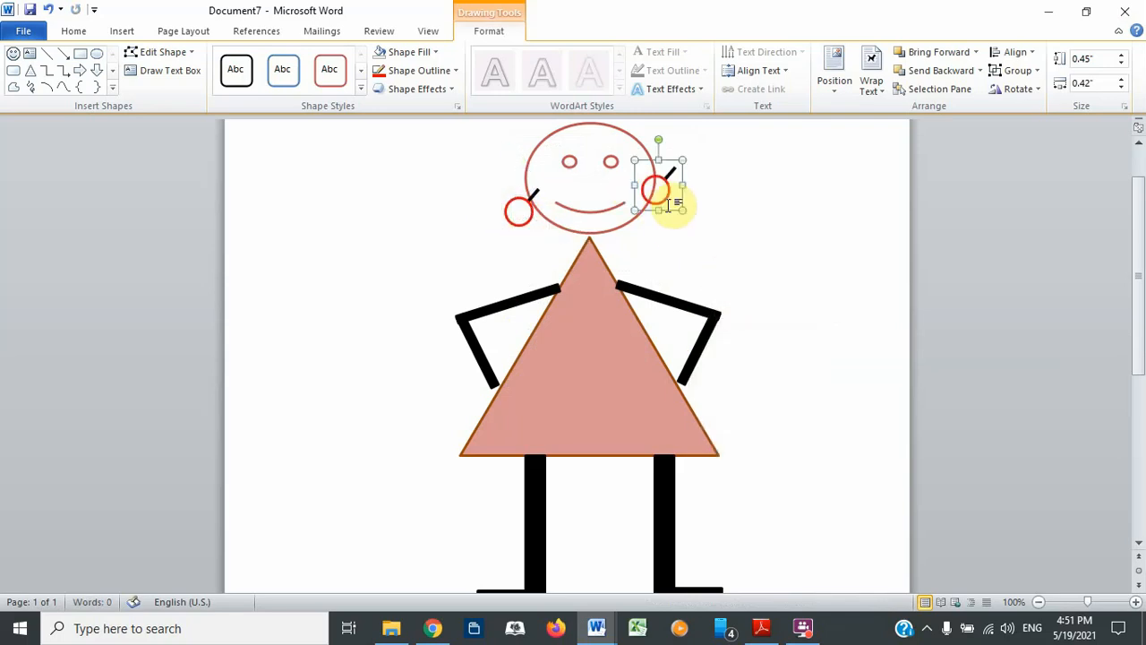
left_click(1036, 84)
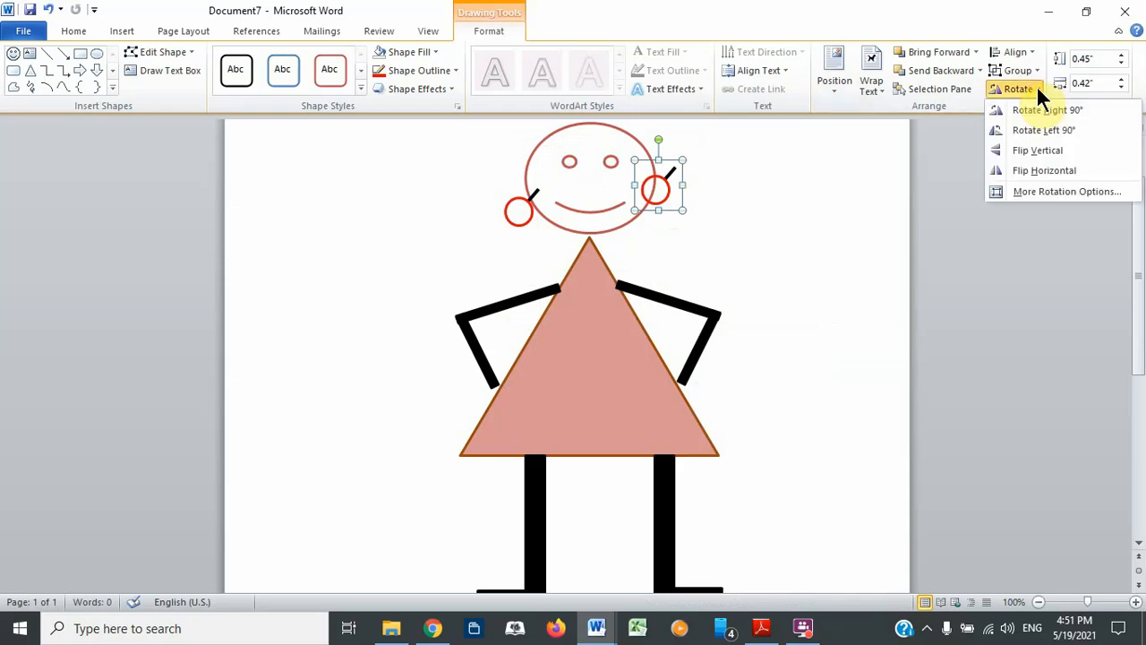
left_click(1041, 170)
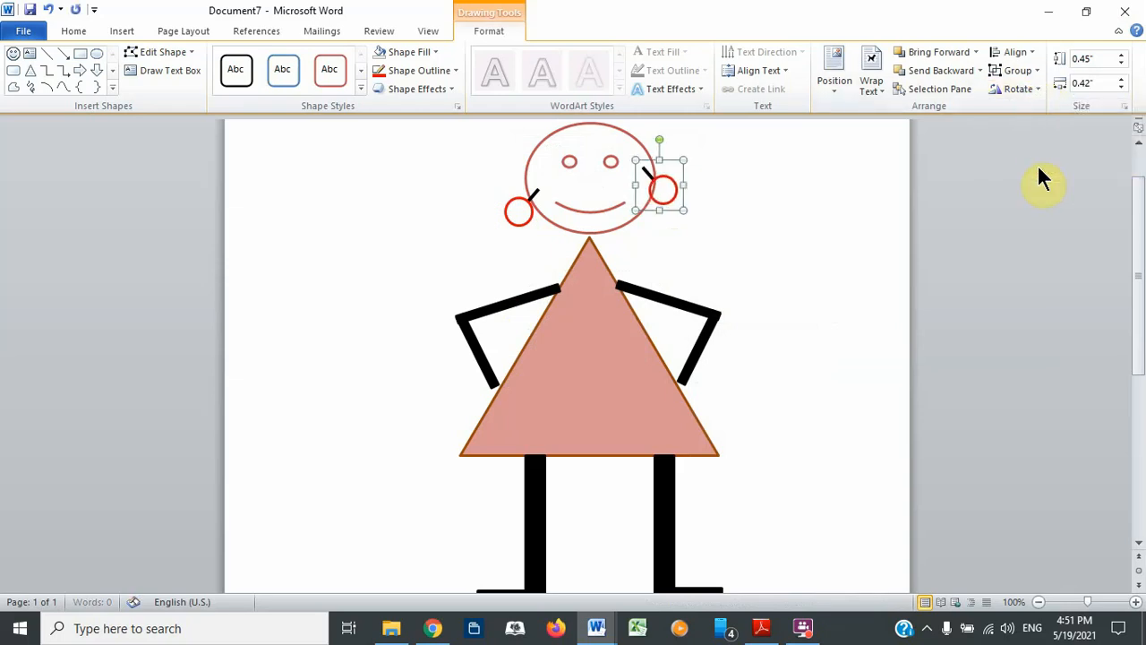
Nudge the flipped earring until its line touches the face's right edge a little below the eyes
key("Down")
key("Down")
key("Down")
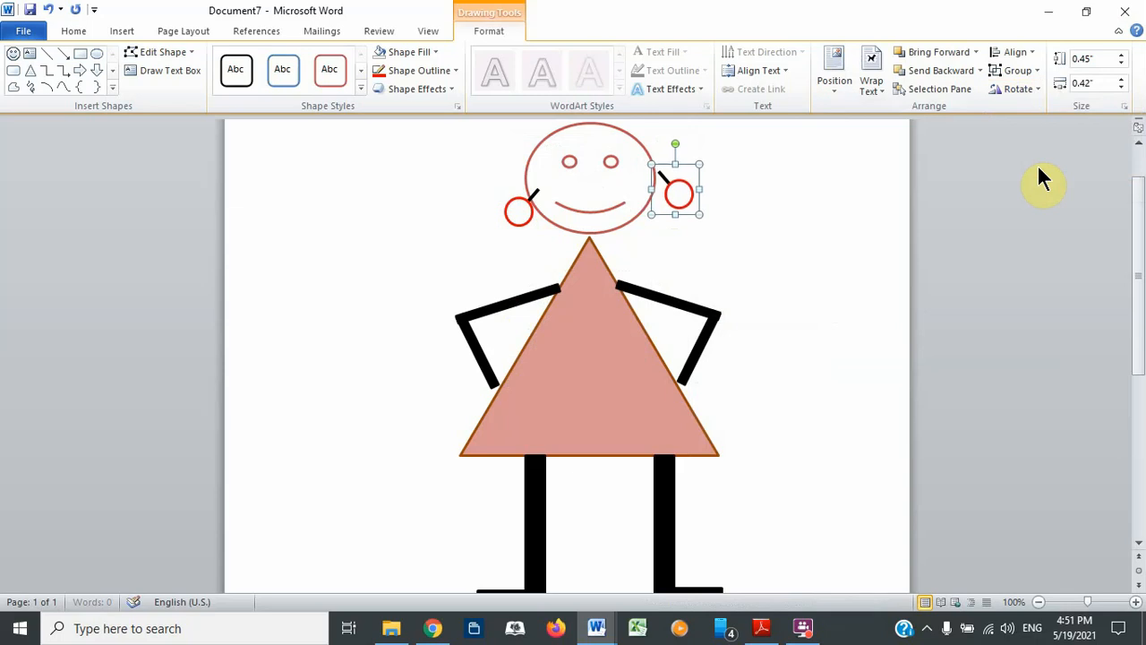
key("ctrl+Left")
key("ctrl+Left")
key("ctrl+Left")
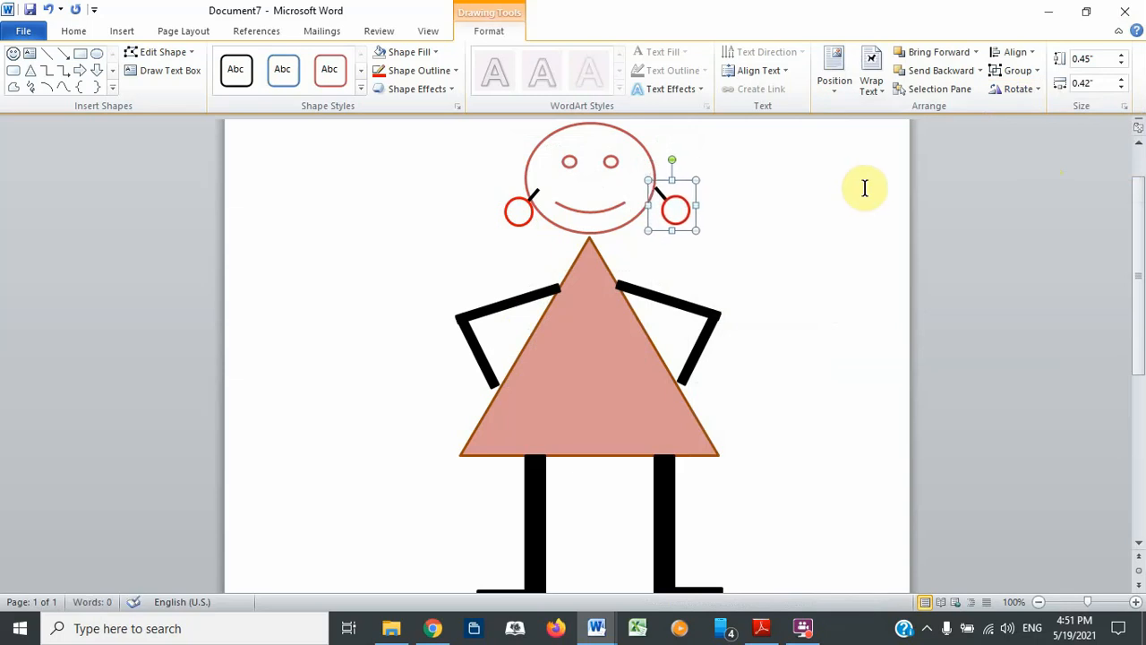
Nudge the left earring until its line touches the face's left edge, level with the right earring
left_click(508, 217)
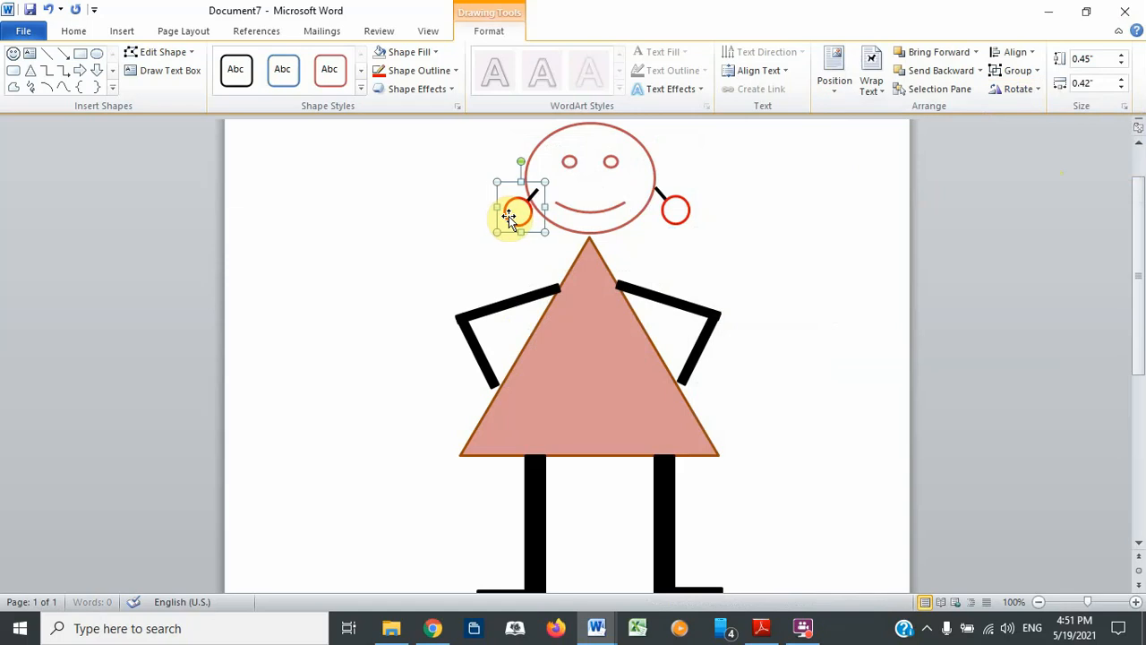
key("Left")
key("Left")
key("Left")
key("ctrl+Right")
key("ctrl+Right")
key("ctrl+Right")
key("ctrl+Right")
key("ctrl+Right")
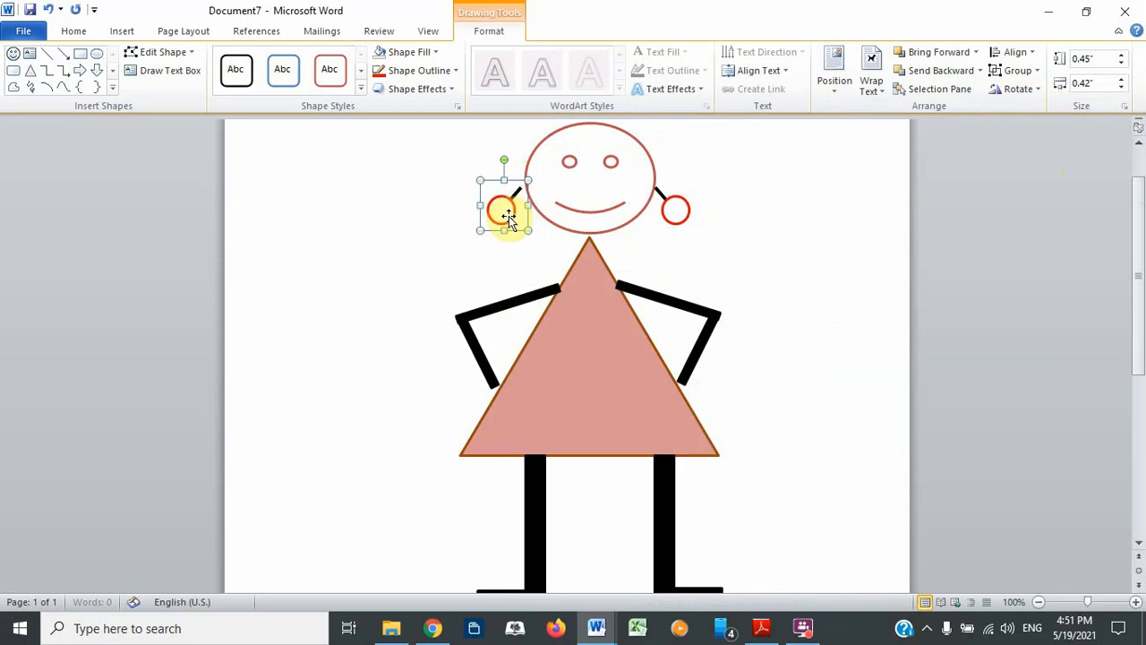
key("ctrl+Up")
key("ctrl+Up")
key("ctrl+Up")
key("ctrl+Up")
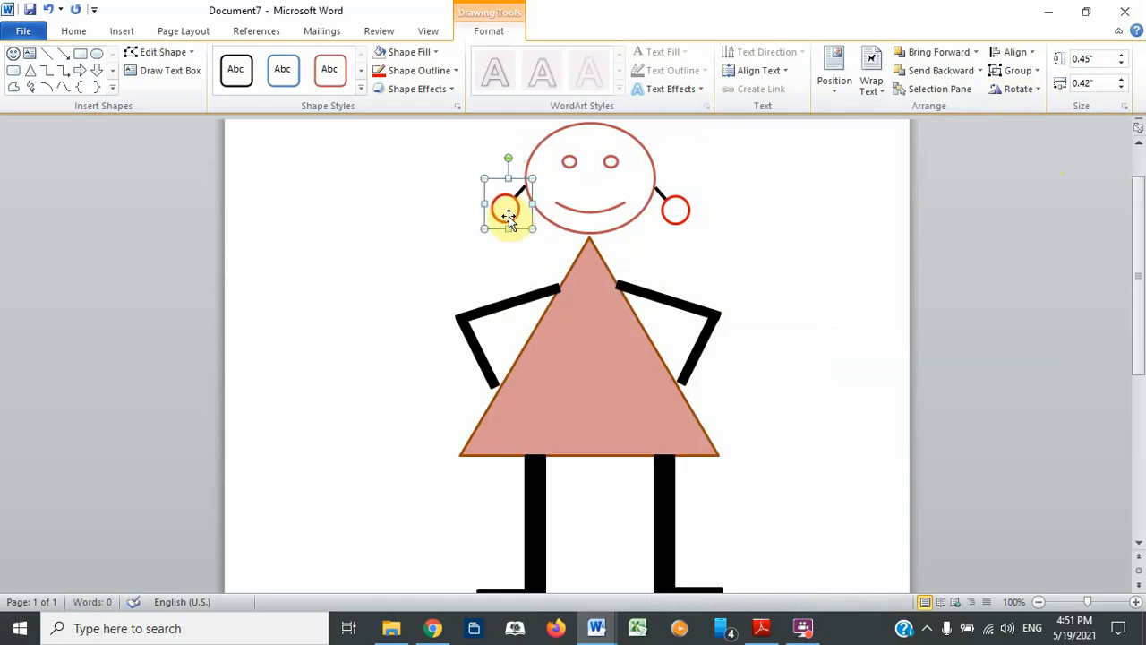
key("ctrl+Right")
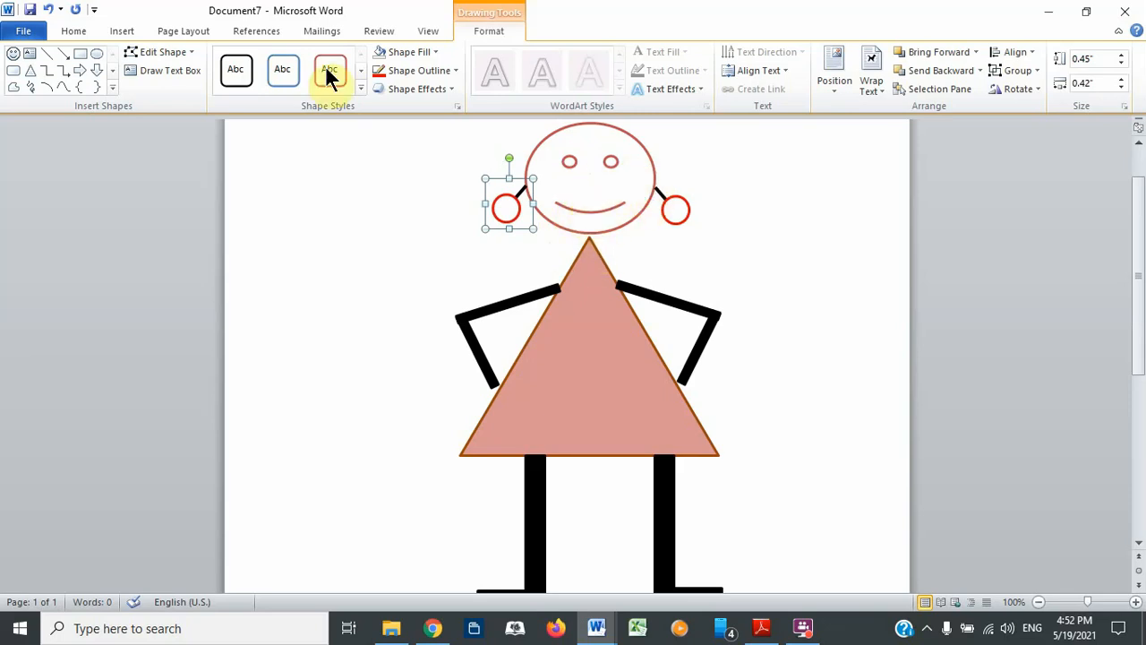
Draw a small curved nose about 0.1" high and 0.27" wide between the eyes and the mouth
left_click(60, 85)
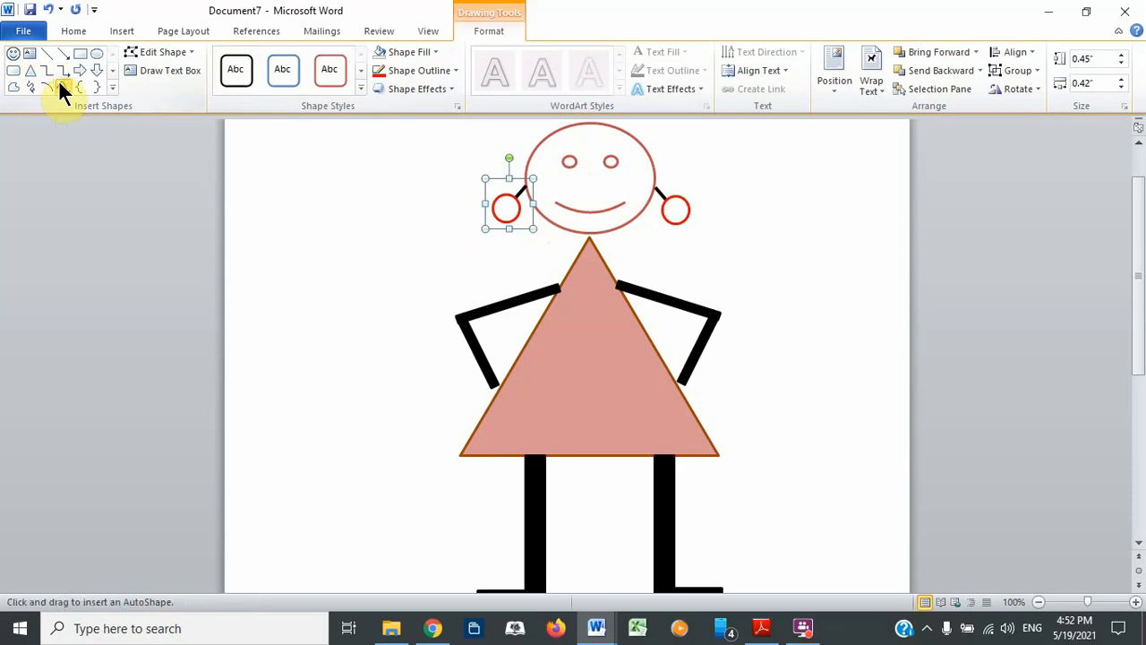
left_click(573, 185)
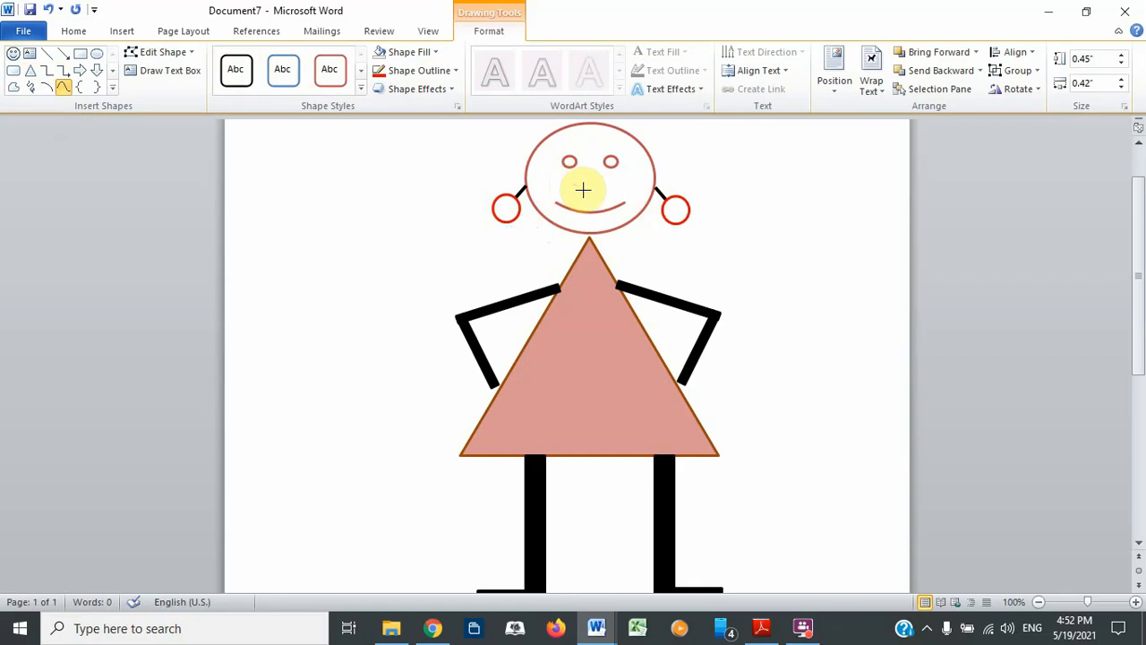
left_click(595, 187)
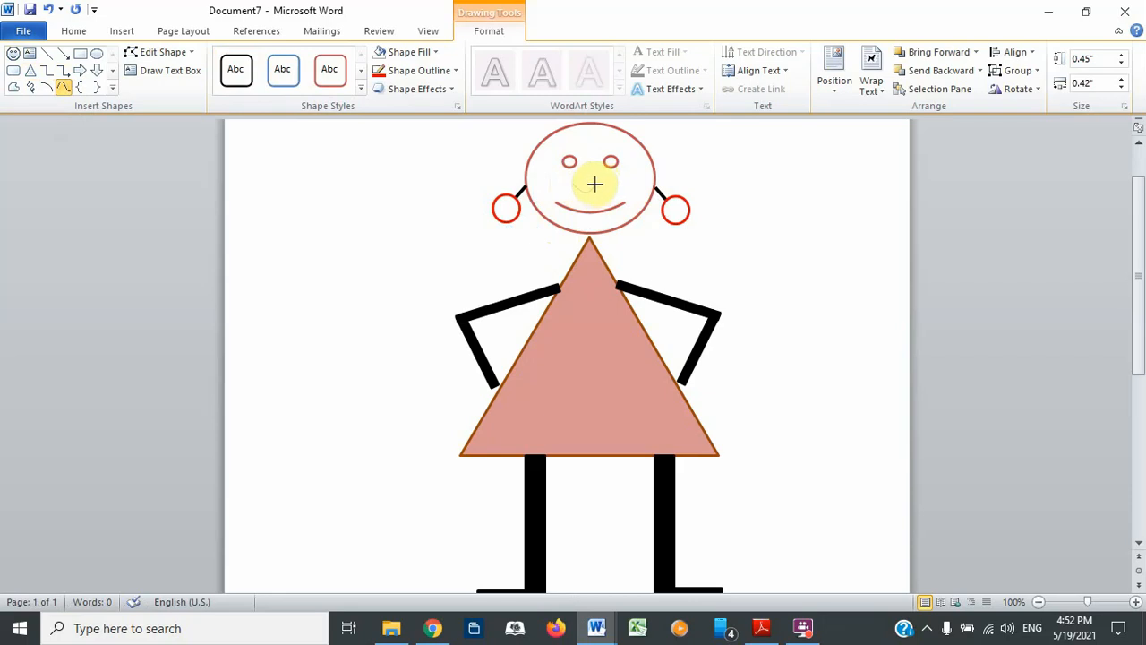
left_click(594, 184)
double_click(594, 184)
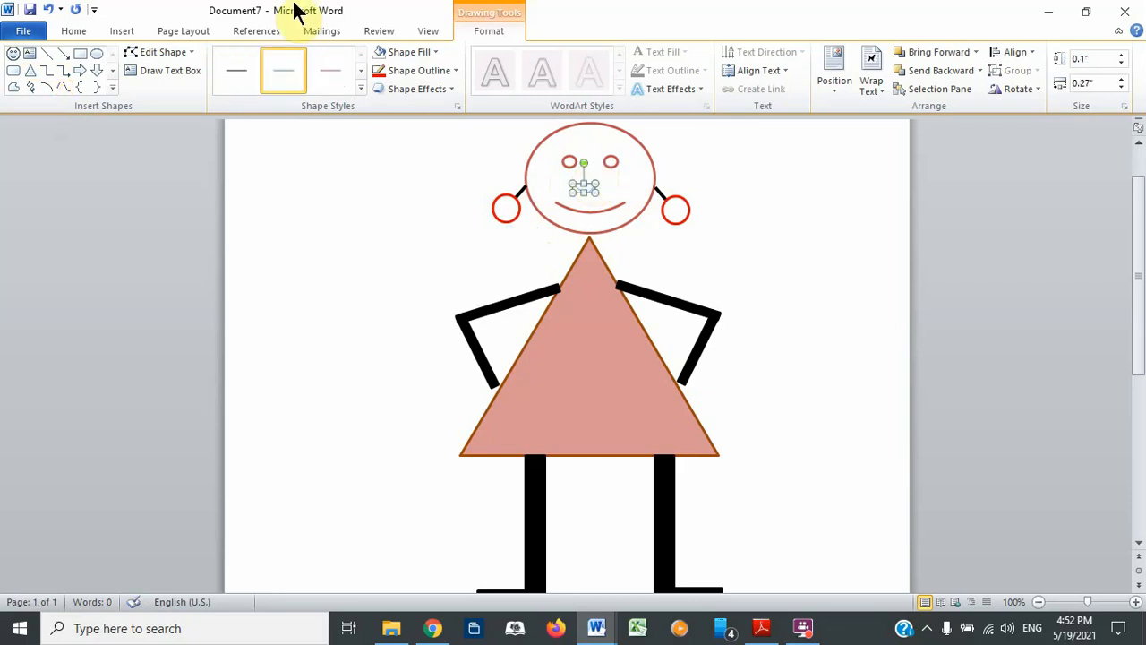
Give the nose a dark red theme-color outline with a weight of 2¼ pt
left_click(231, 73)
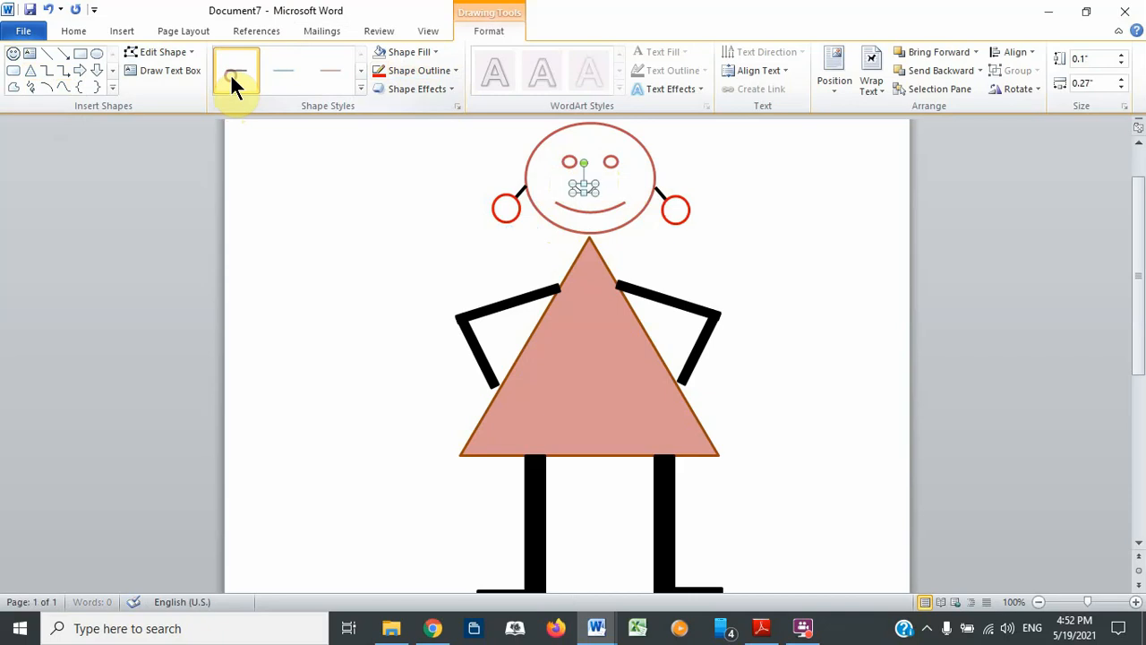
left_click(452, 70)
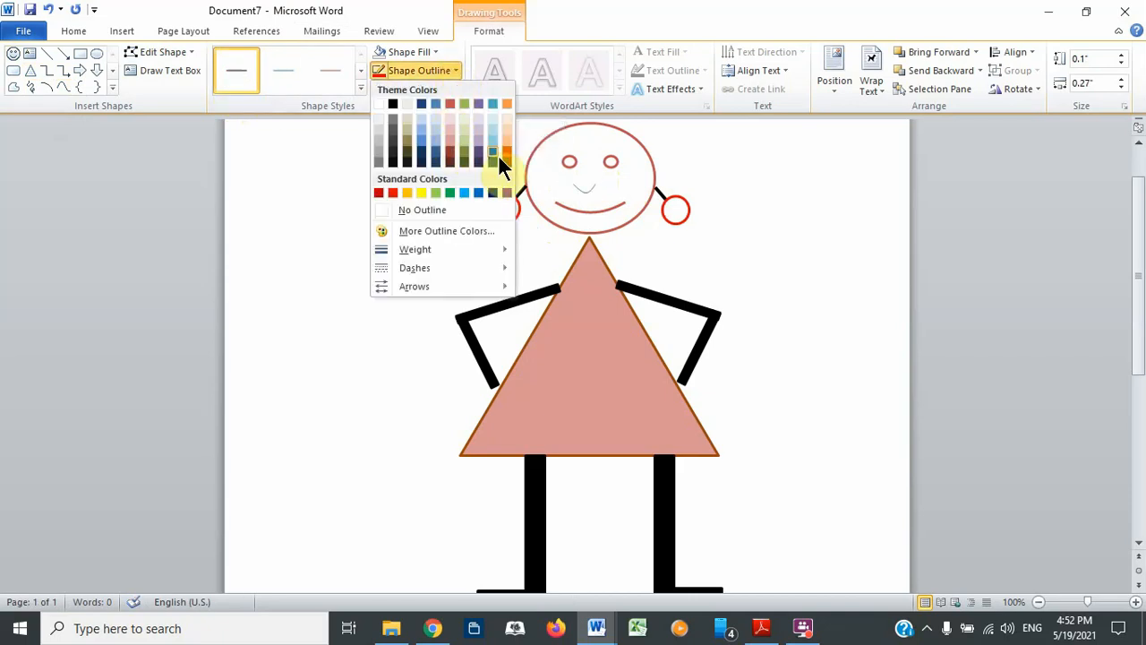
left_click(449, 158)
left_click(453, 70)
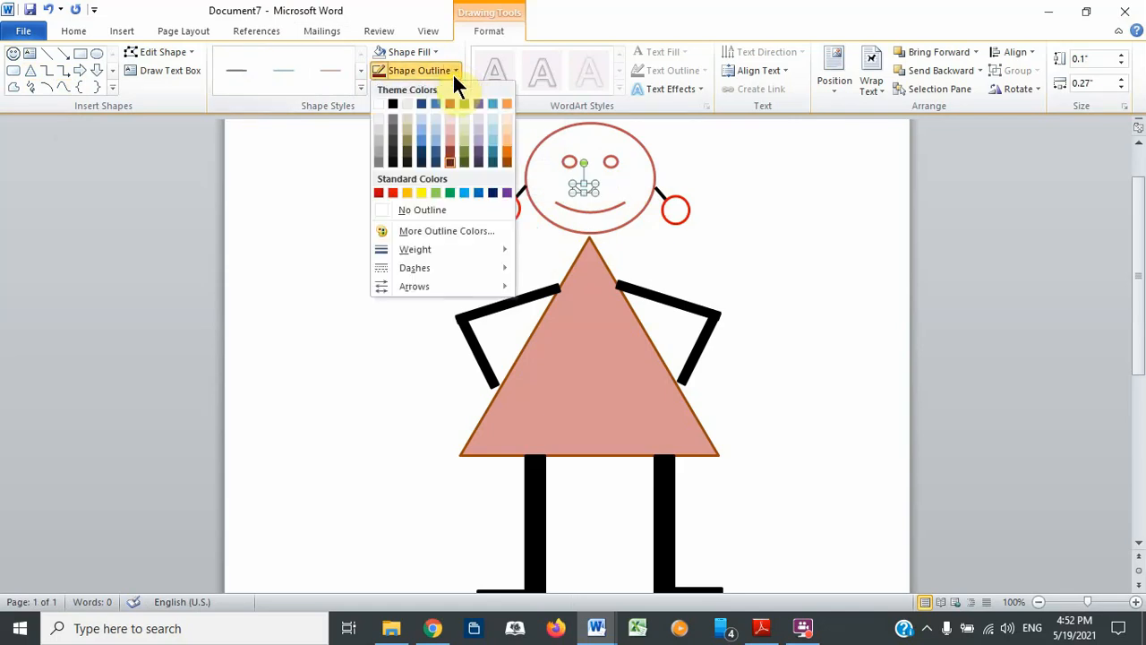
mouse_move(440, 257)
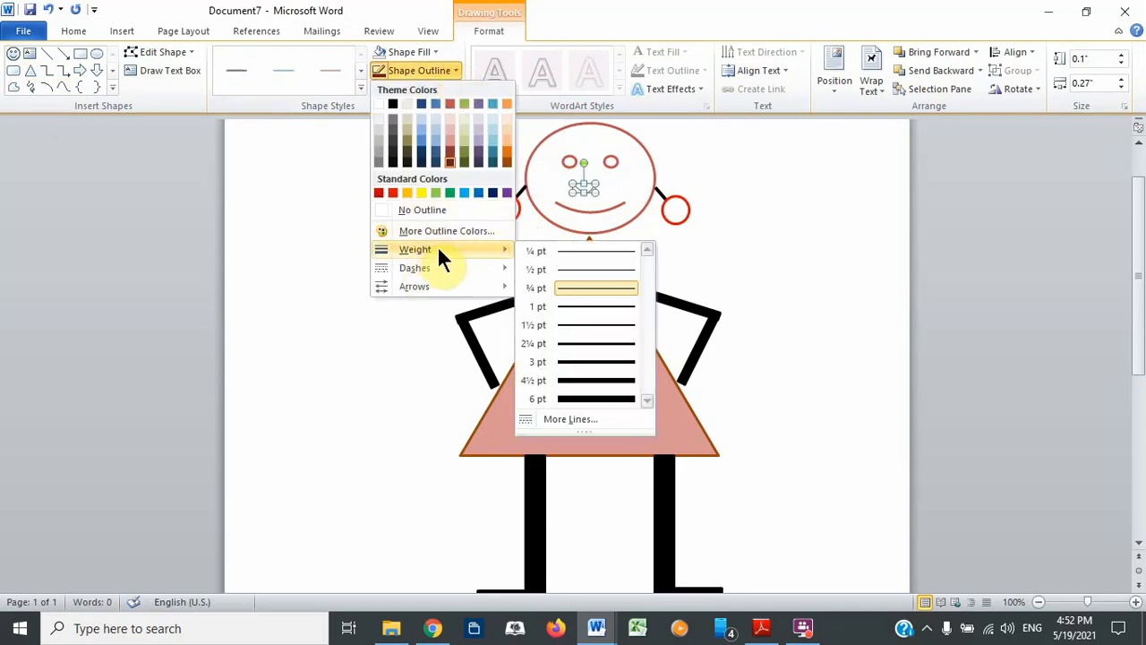
left_click(580, 349)
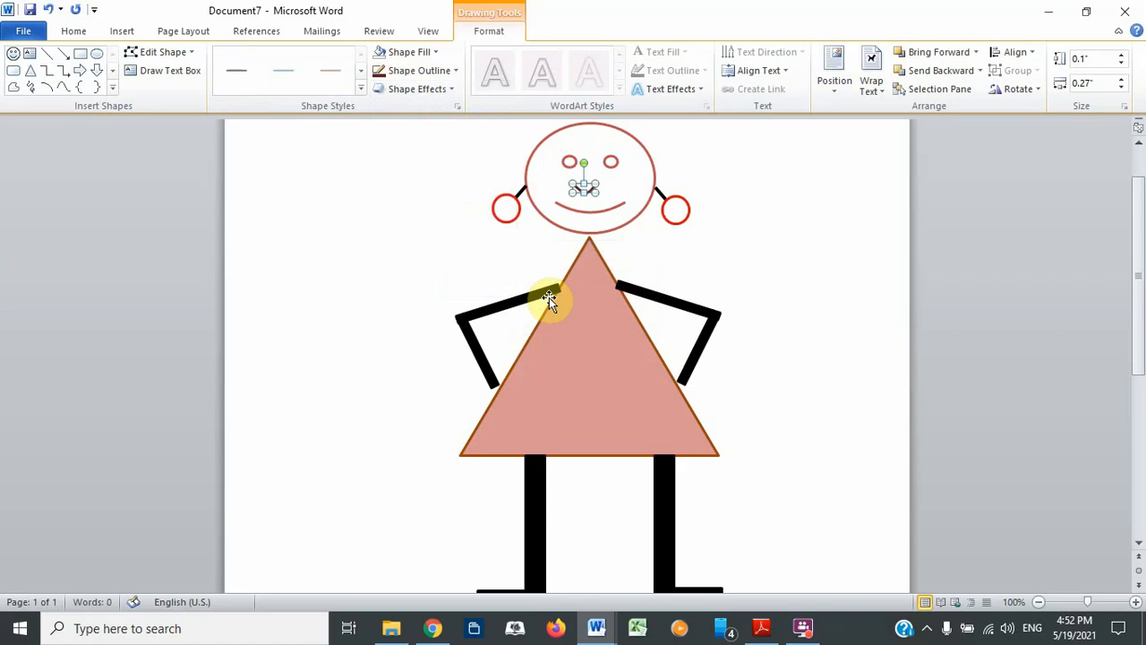
Nudge the nose slightly right so it sits centered between the eyes and above the mouth
key("Right")
key("Right")
key("Right")
key("Right")
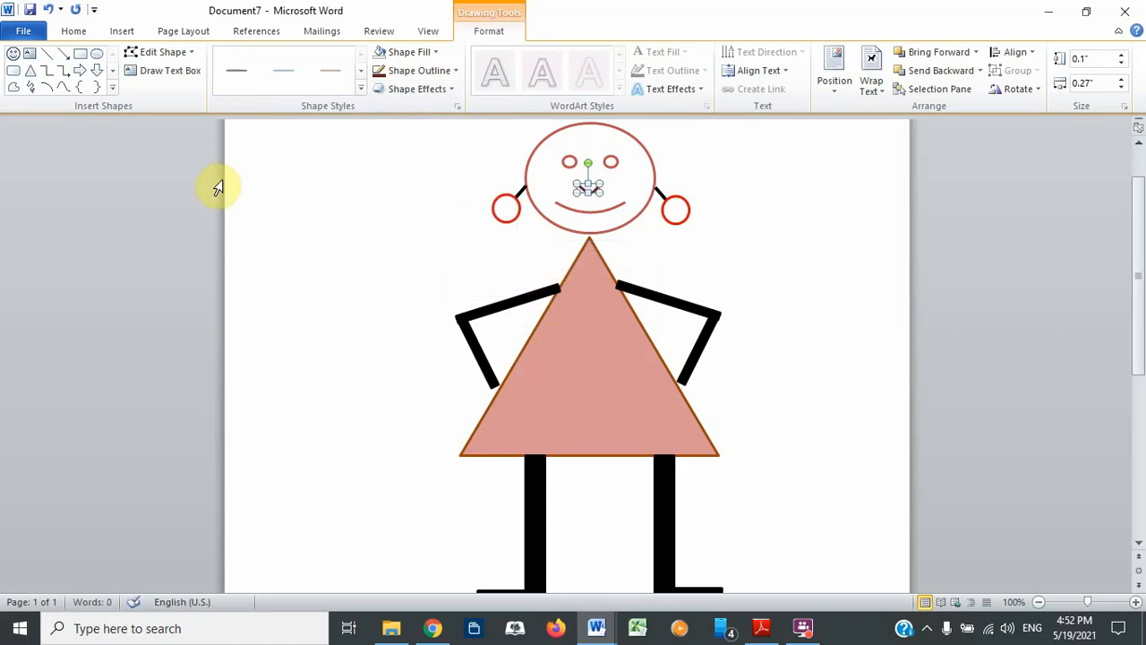
Draw a U-shaped freeform curve about 1.21" high and 1.23" wide in the blank area left of the figure
left_click(62, 86)
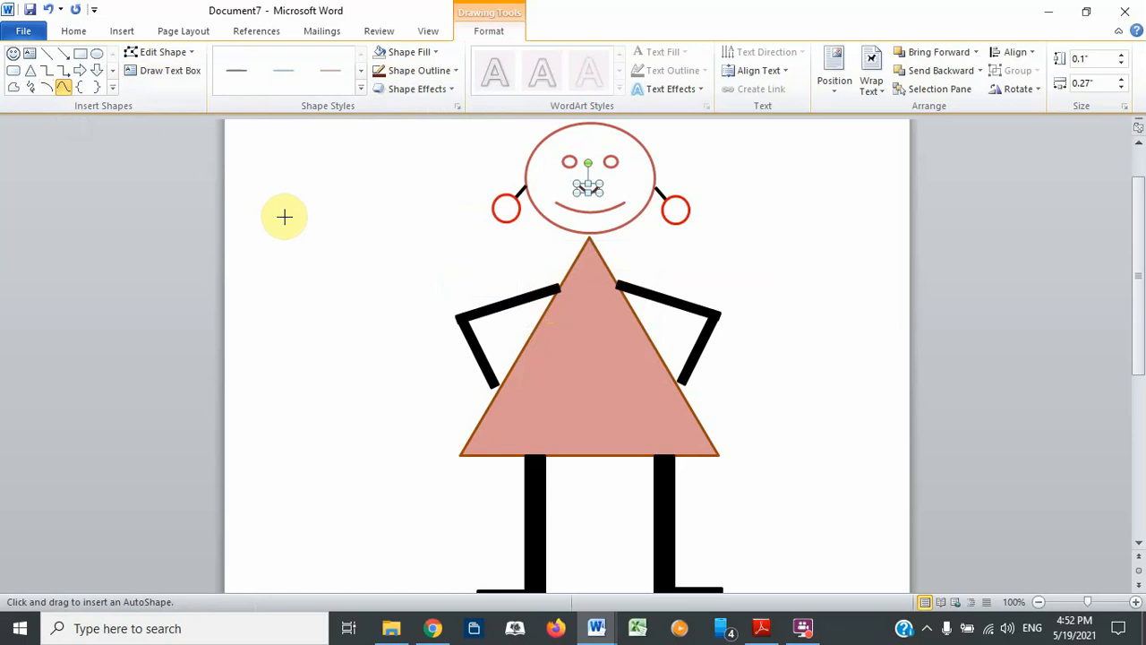
left_click(285, 217)
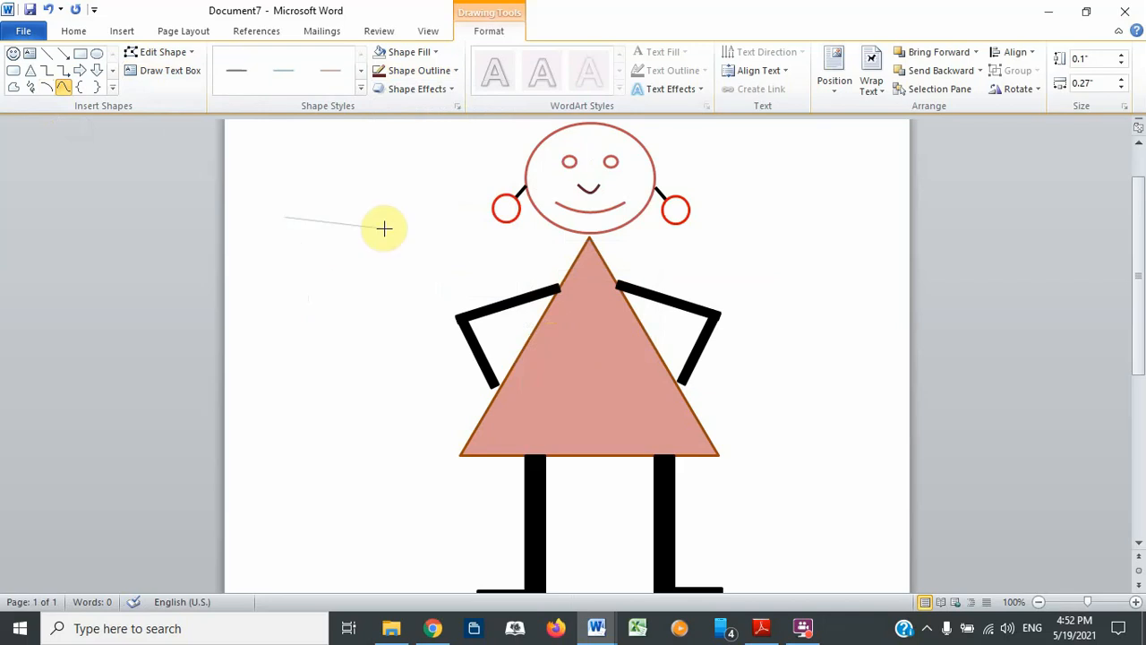
left_click(325, 314)
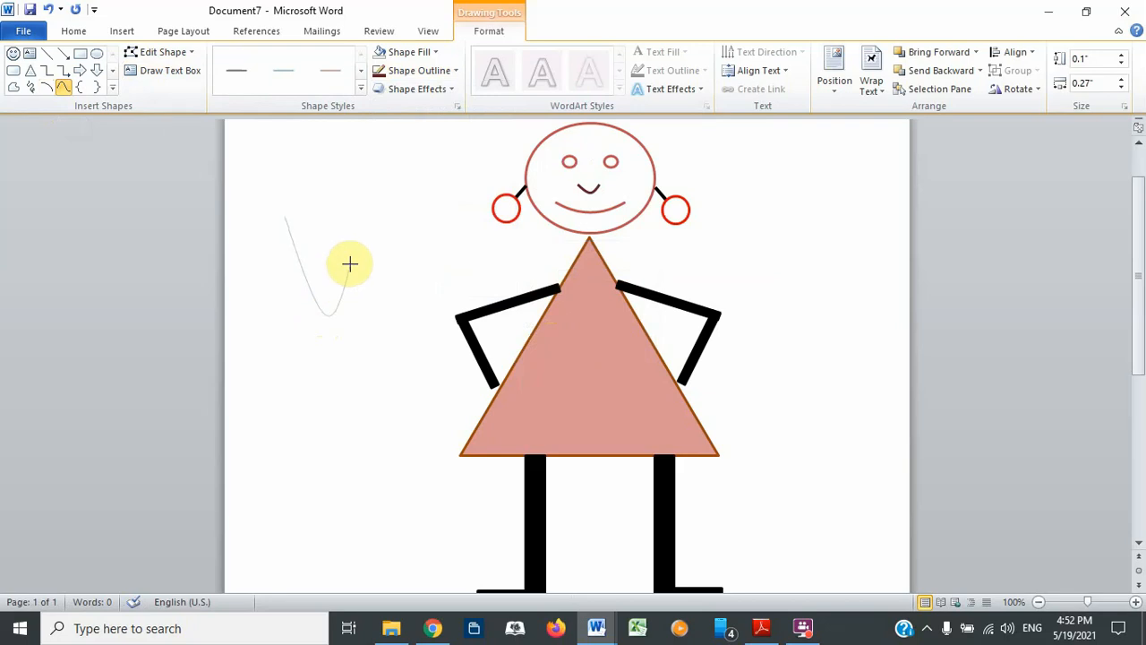
left_click(383, 217)
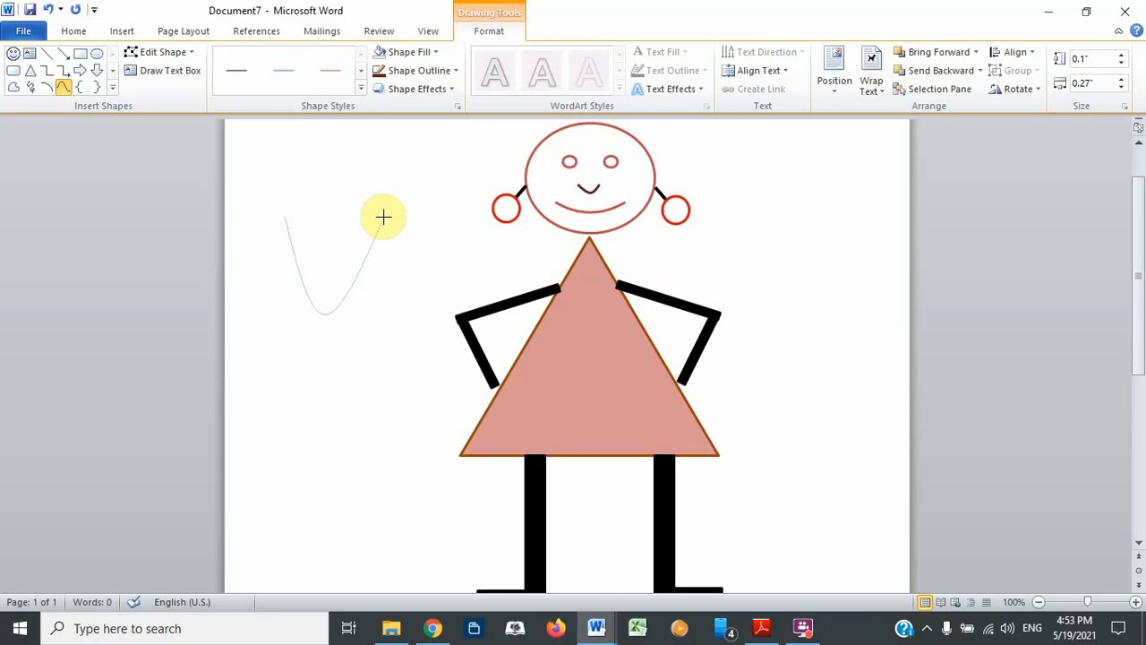
double_click(383, 217)
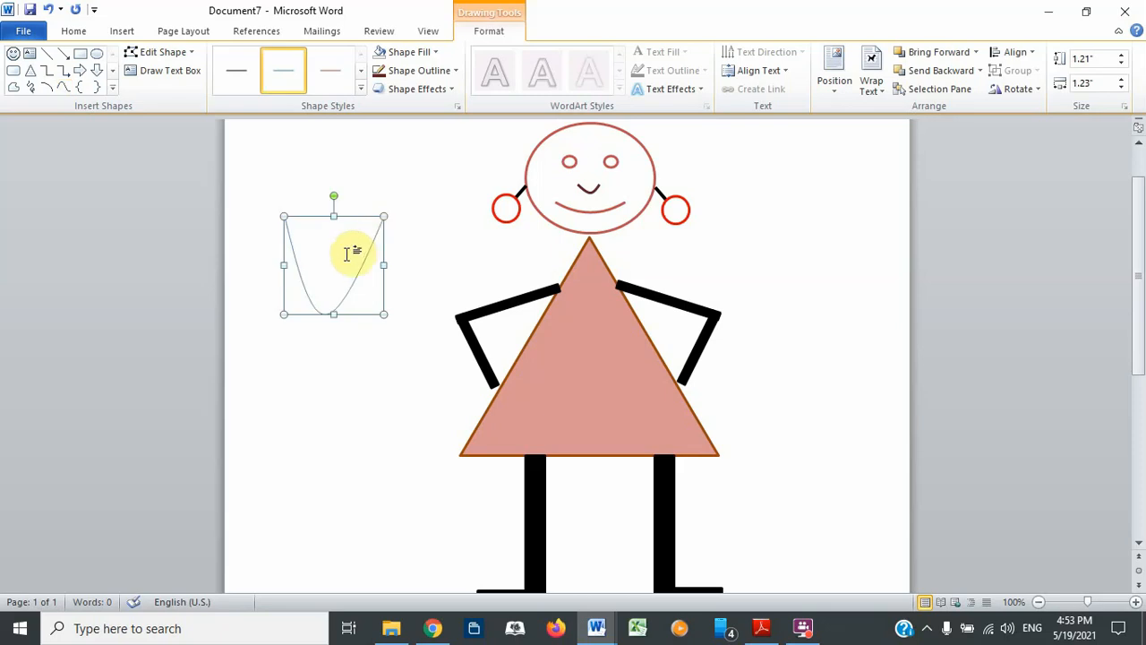
Draw a second U-shaped curve about 1.12" high and 1" wide below the first practice curve
left_click(62, 85)
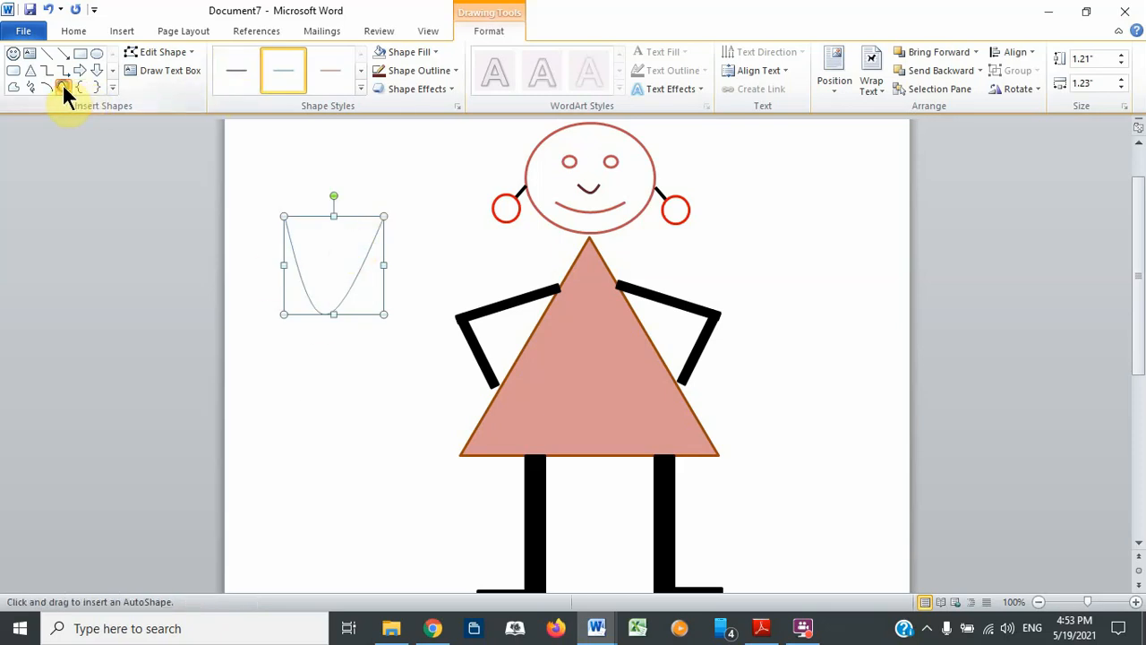
left_click(271, 359)
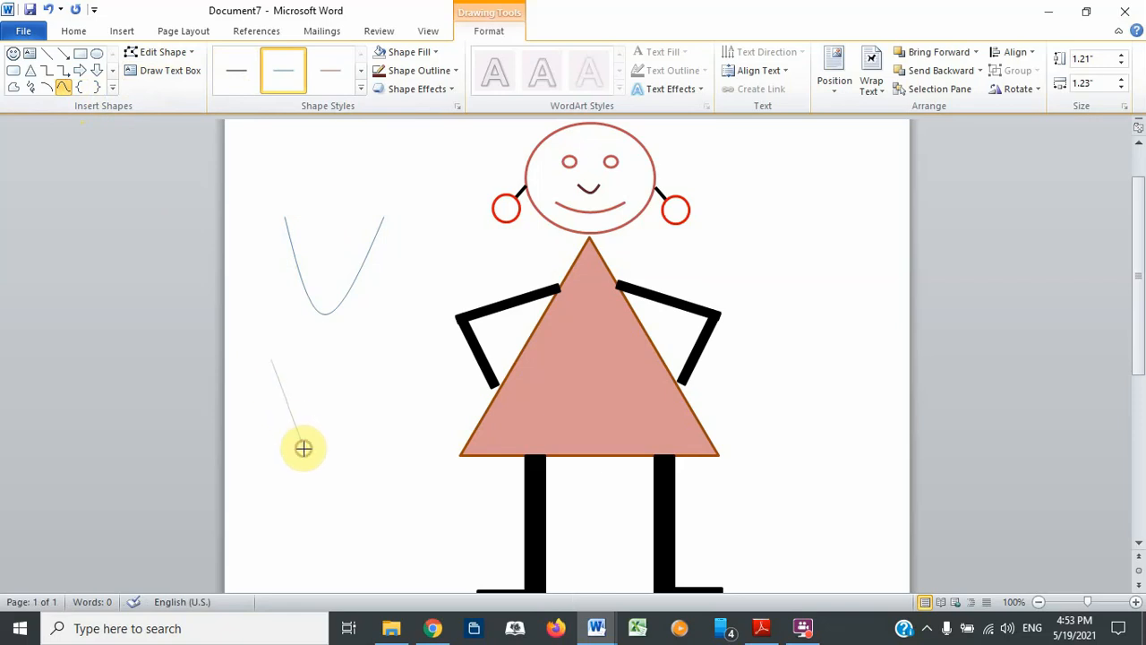
left_click(303, 448)
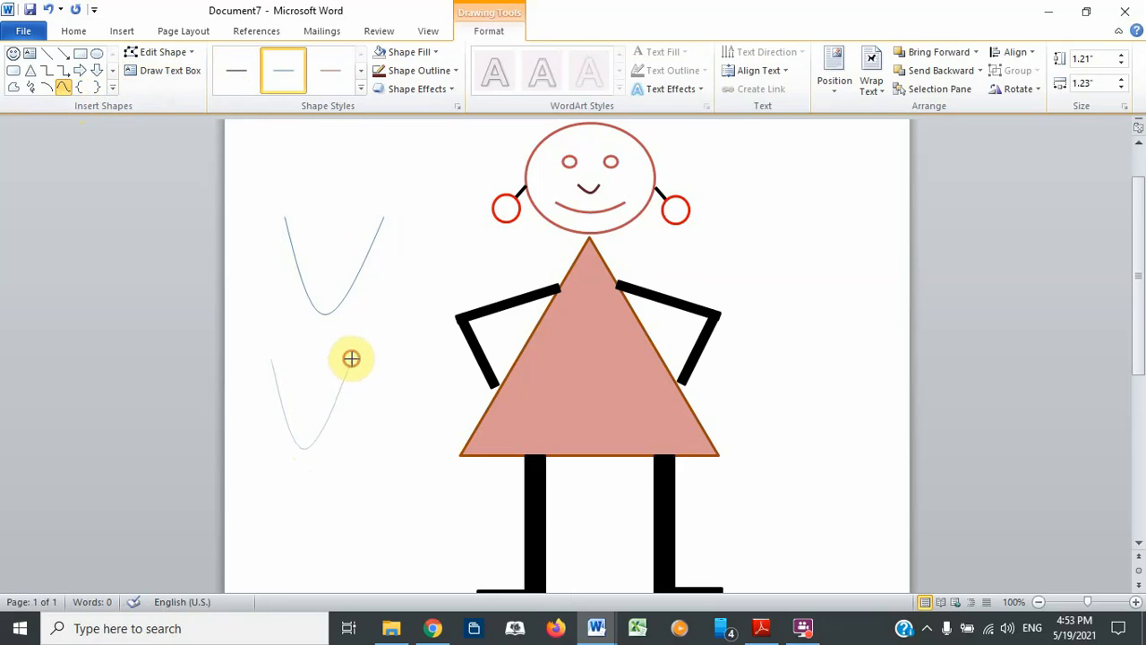
double_click(351, 358)
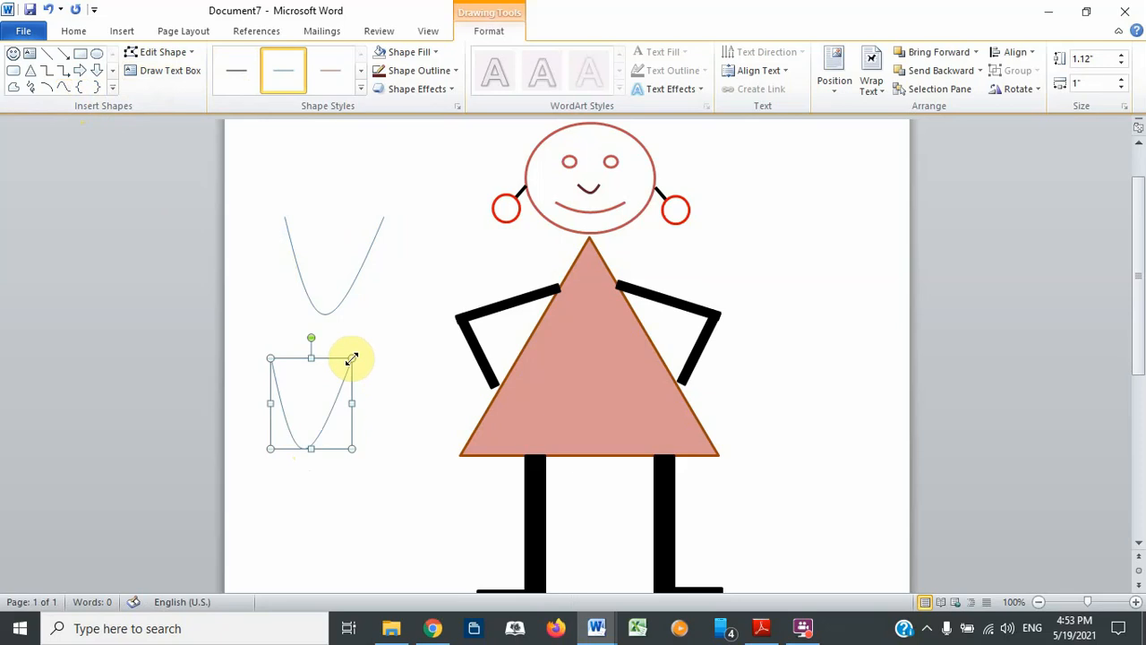
left_click(388, 327)
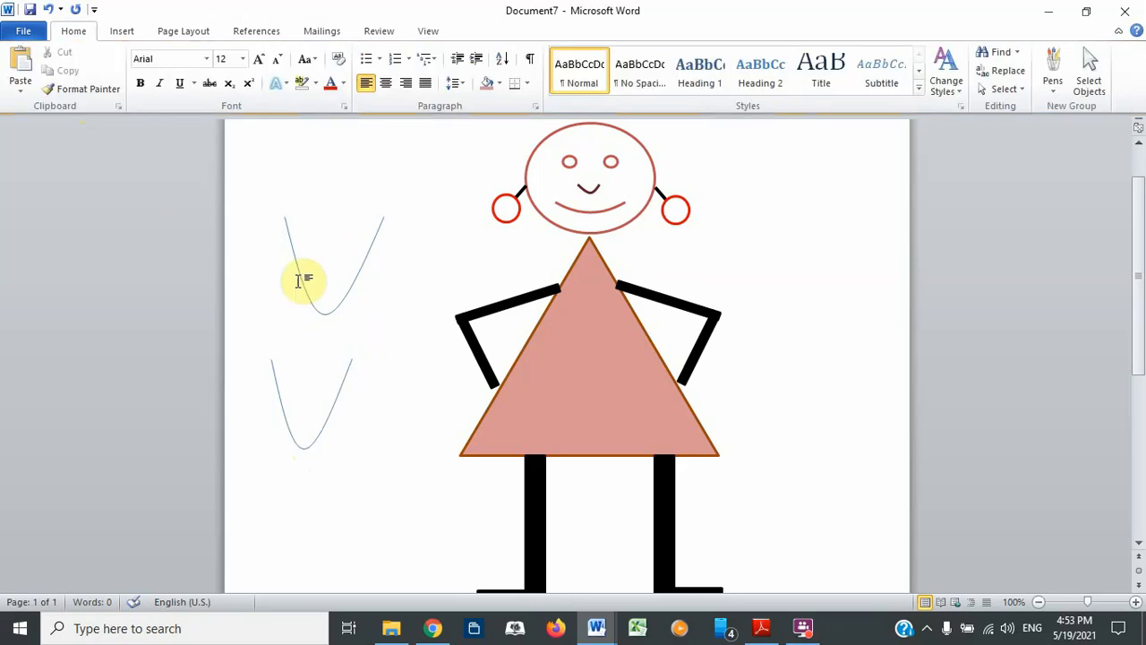
Delete both practice curves beside the figure
left_click(329, 310)
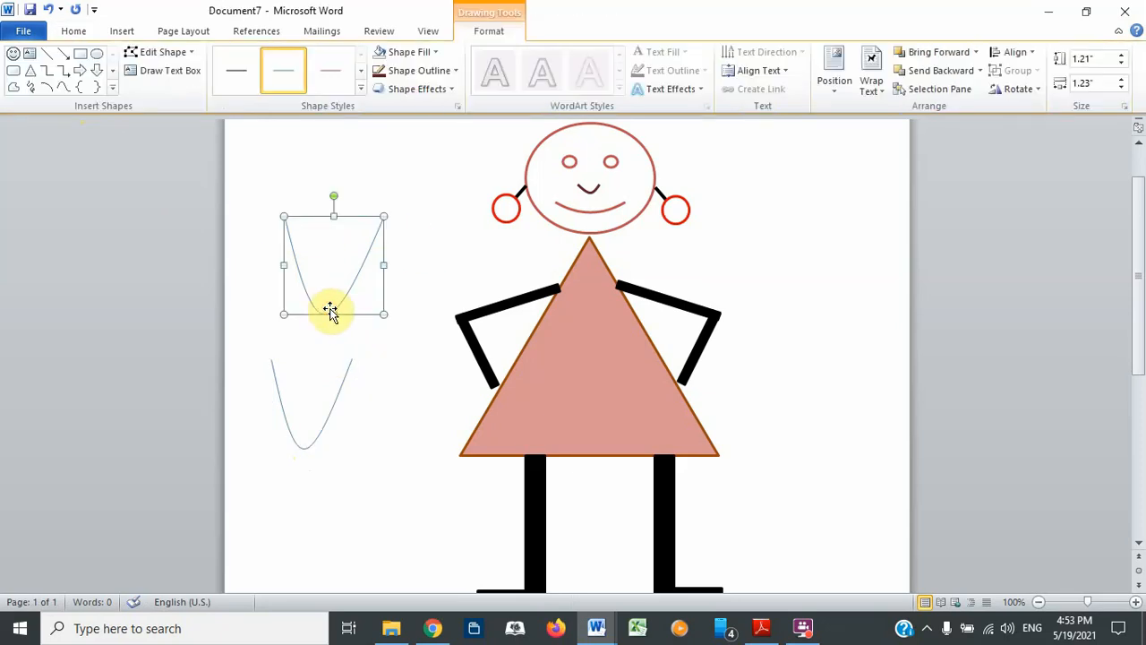
key("Delete")
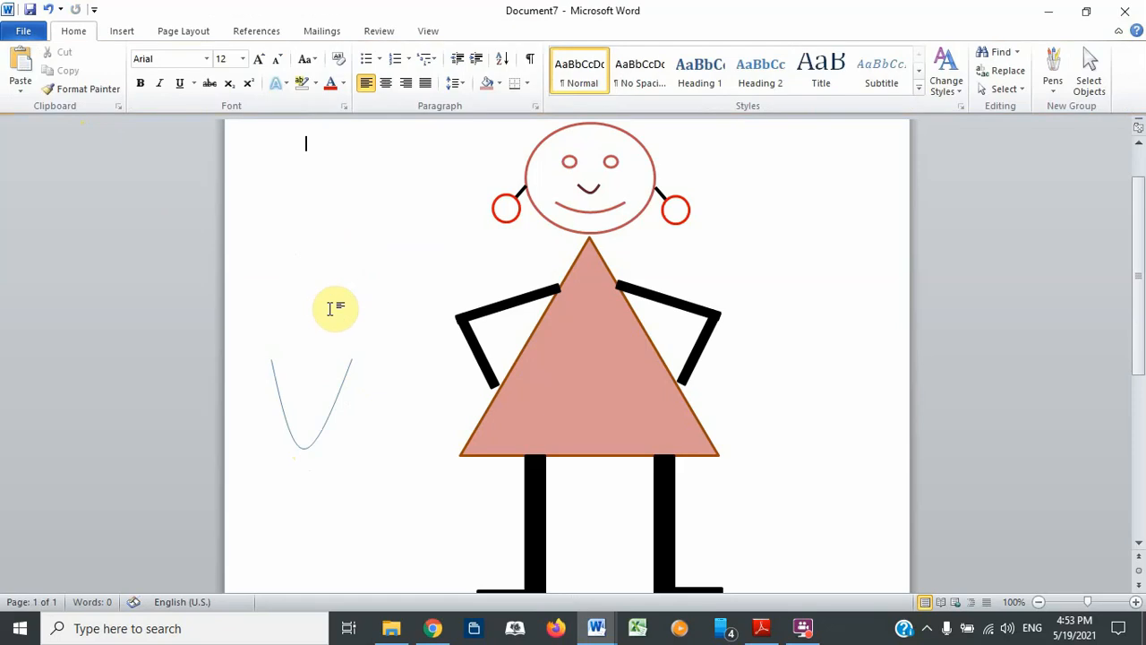
left_click(348, 373)
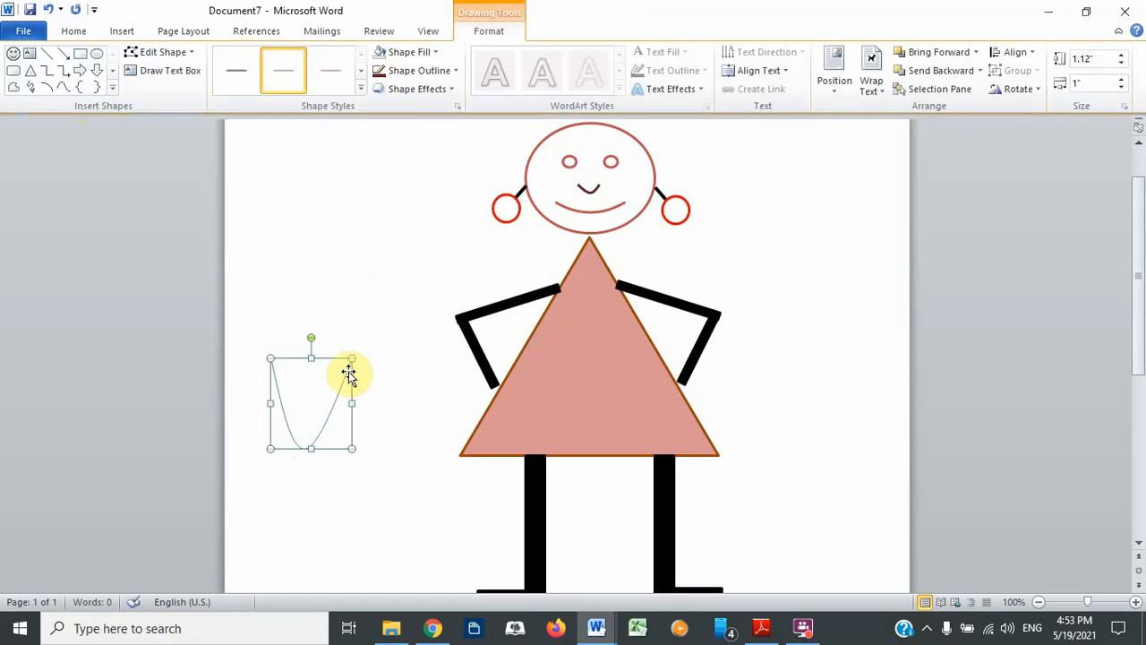
key("Delete")
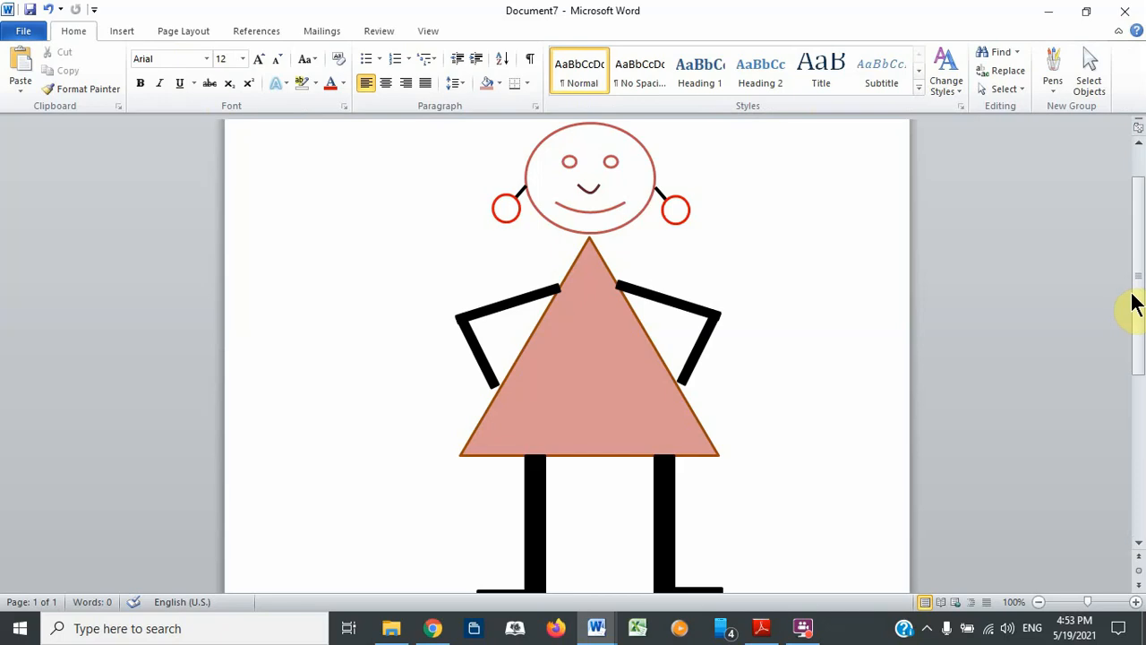
Move the nose off the face into the blank area left of the figure
mouse_move(1133, 293)
left_mouse_down()
mouse_move(1138, 428)
mouse_move(1140, 373)
mouse_move(1110, 234)
mouse_move(1119, 320)
mouse_move(1140, 229)
mouse_move(1138, 341)
mouse_move(1120, 303)
left_mouse_up()
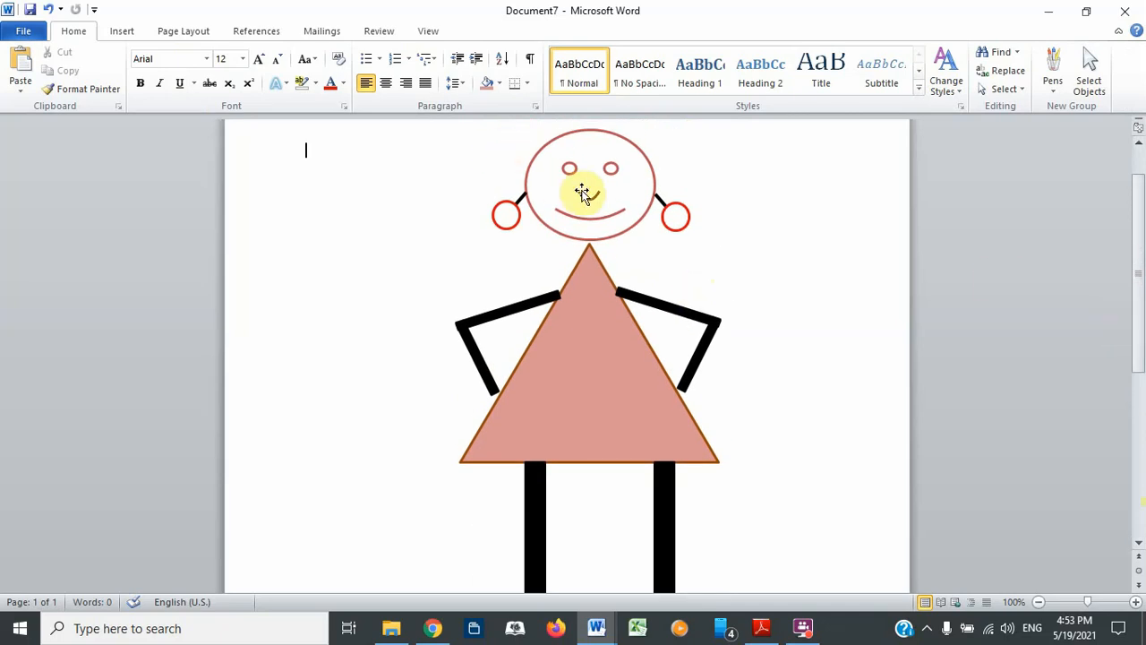
left_click(582, 190)
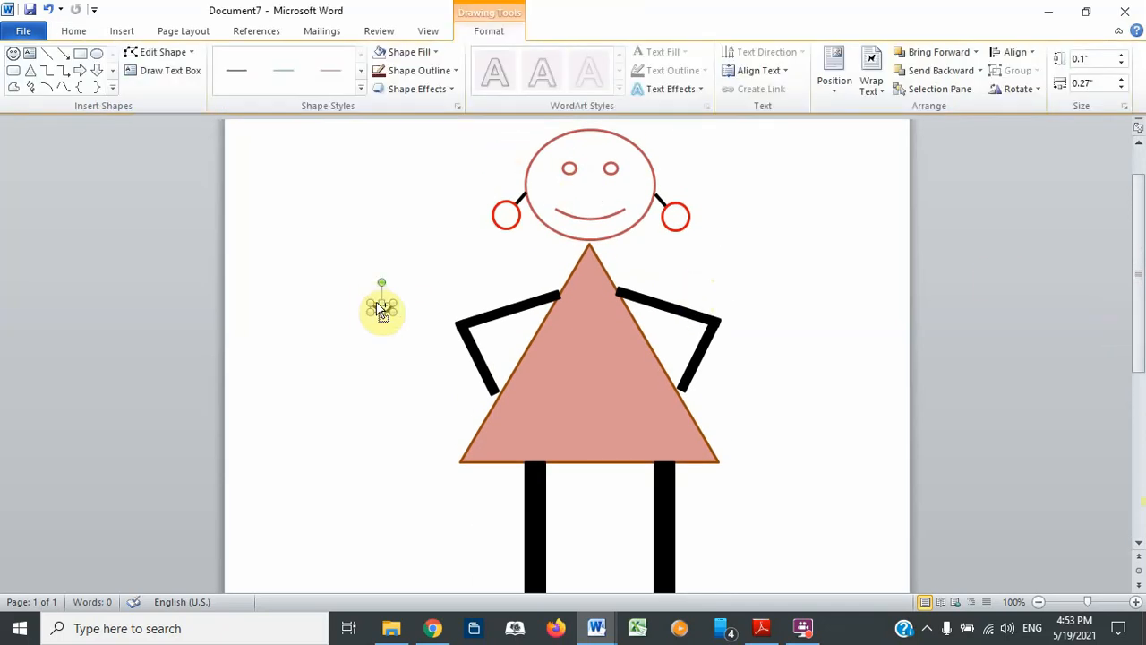
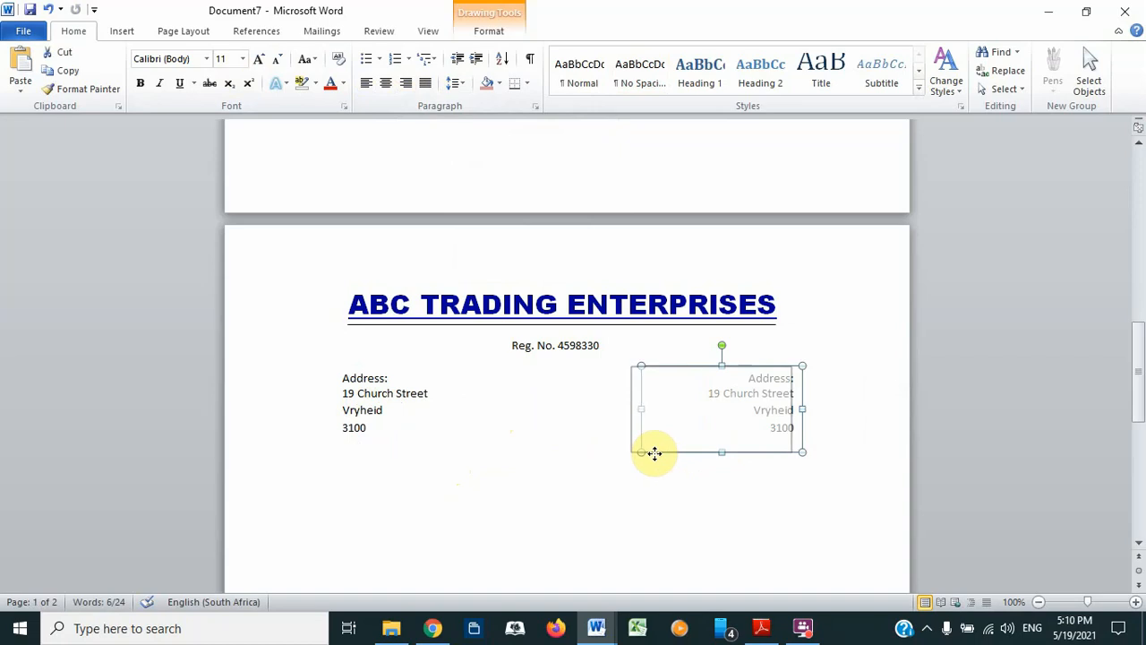
Change the right address block's heading to "Postal Address:" and replace its street line with the company's P.O. box
triple_click(726, 379)
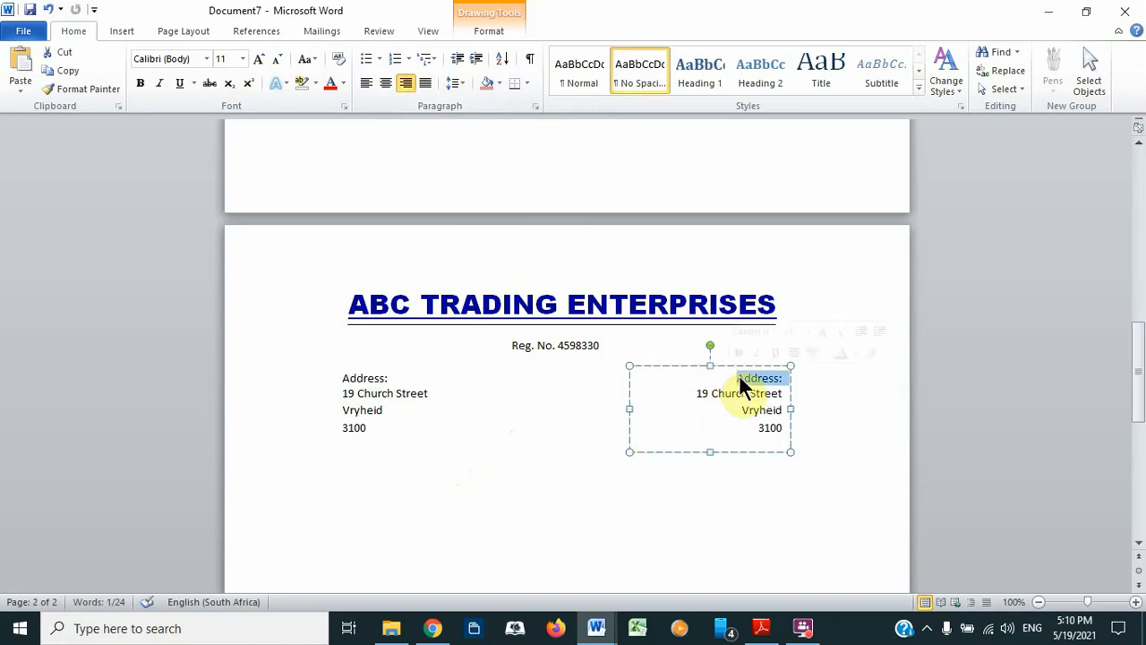
left_click(735, 379)
type("Postal")
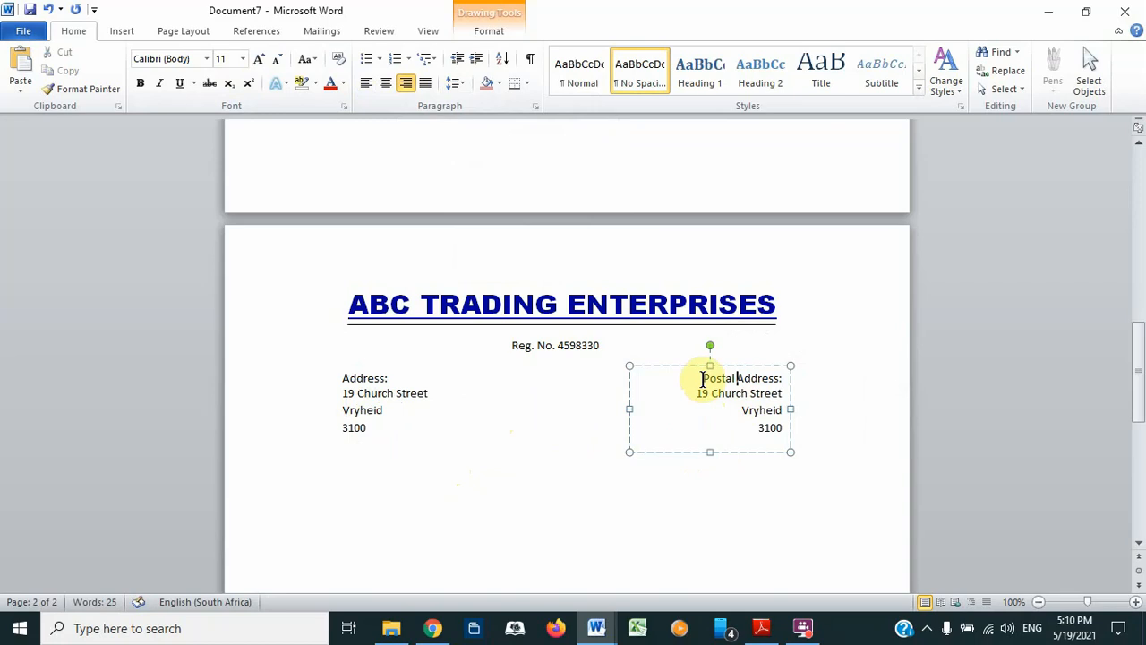
left_click_drag(696, 395, 775, 401)
type("P. O. B")
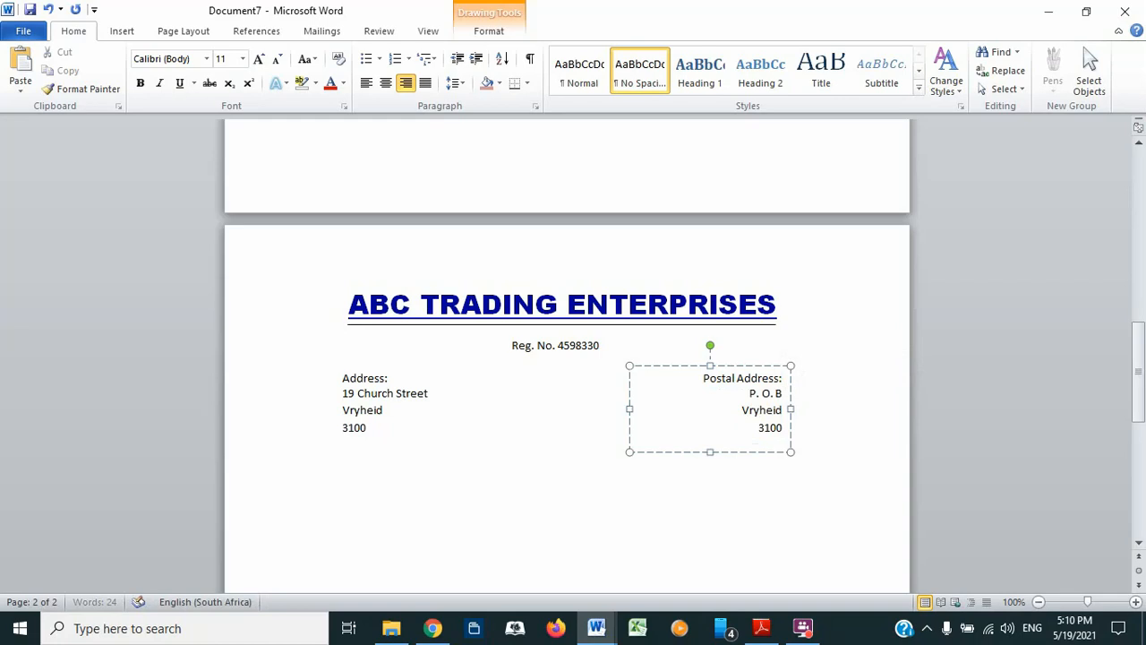
type("ox 11")
left_click(571, 466)
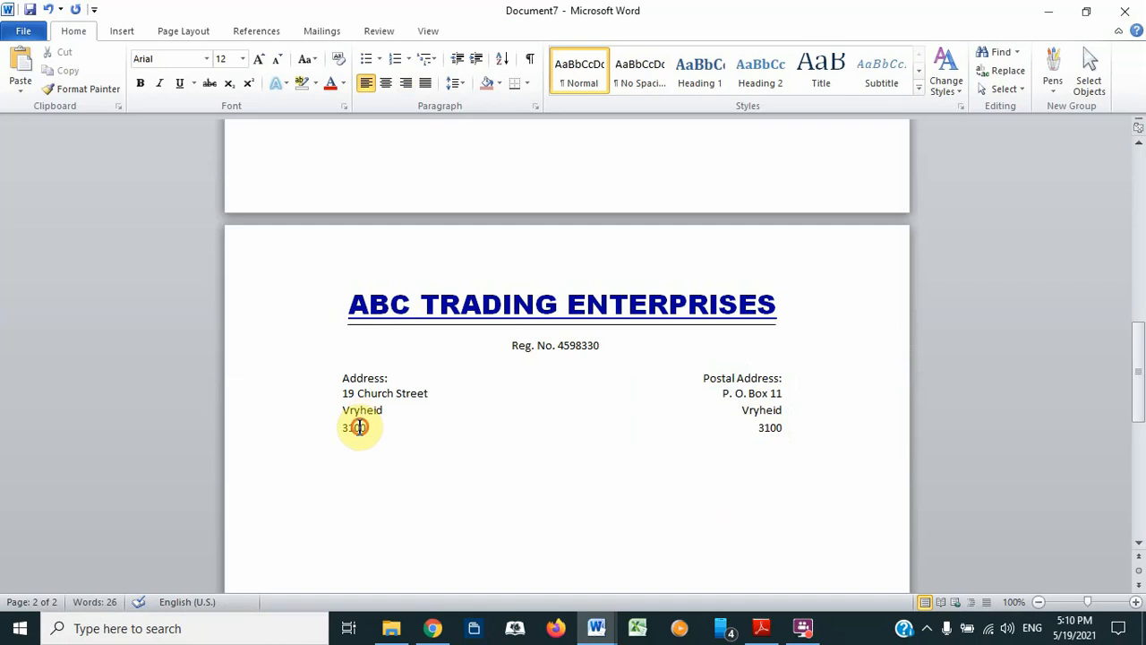
Move the left address block up slightly and draw a straight horizontal line about 6" long beneath both address blocks
left_click(359, 428)
left_click_drag(364, 456, 370, 452)
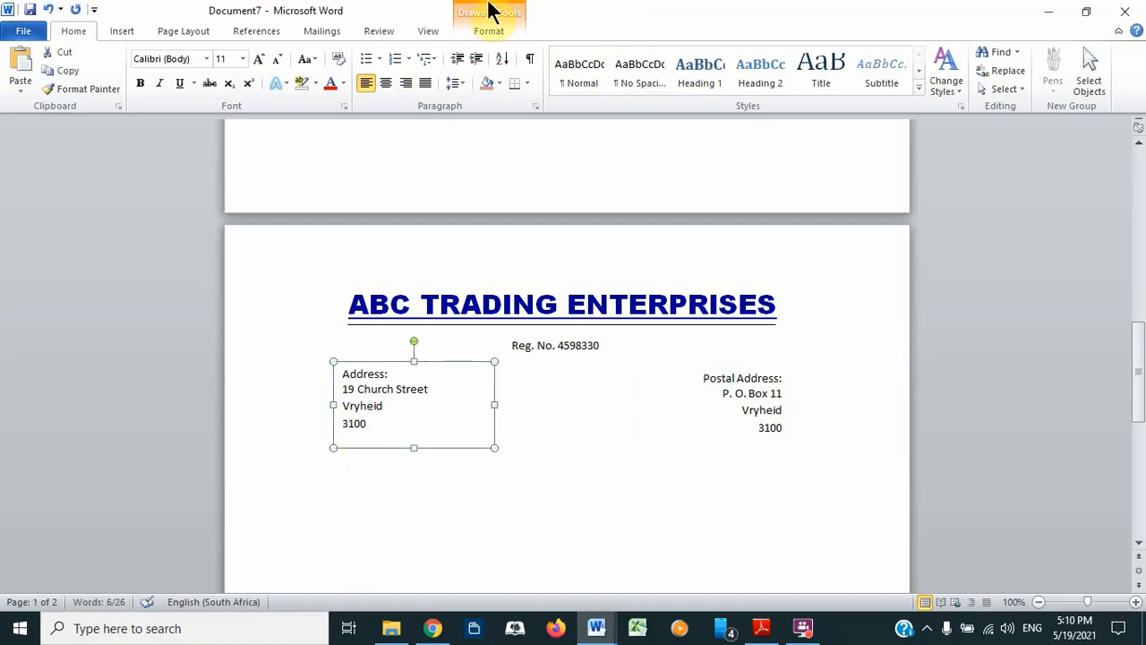
left_click(489, 27)
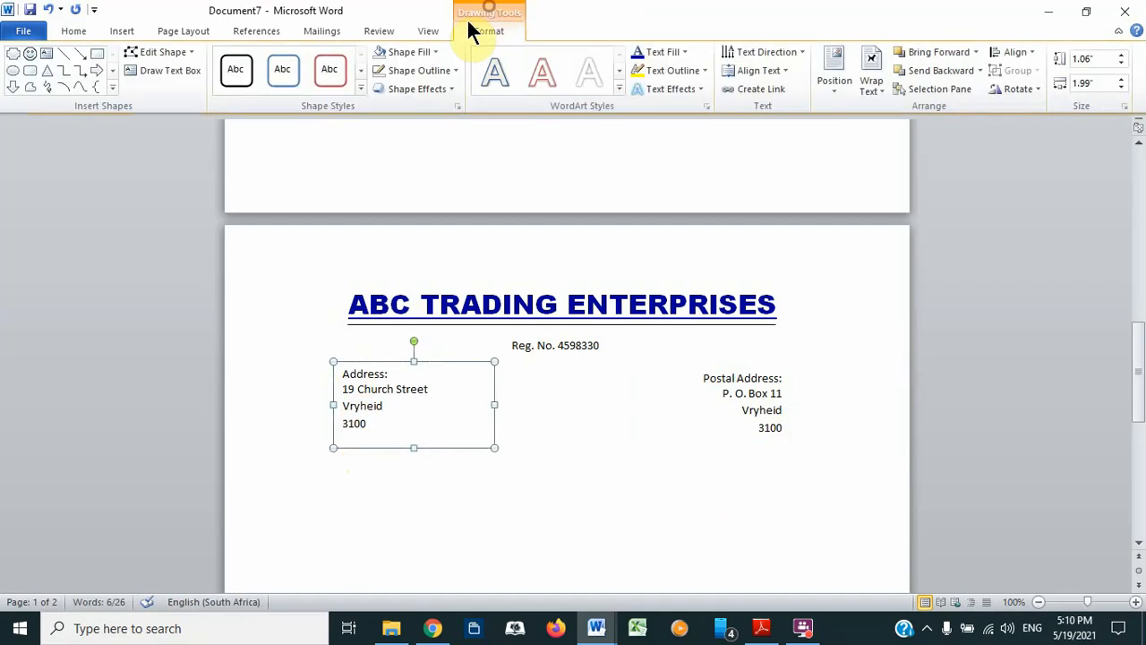
left_click(65, 54)
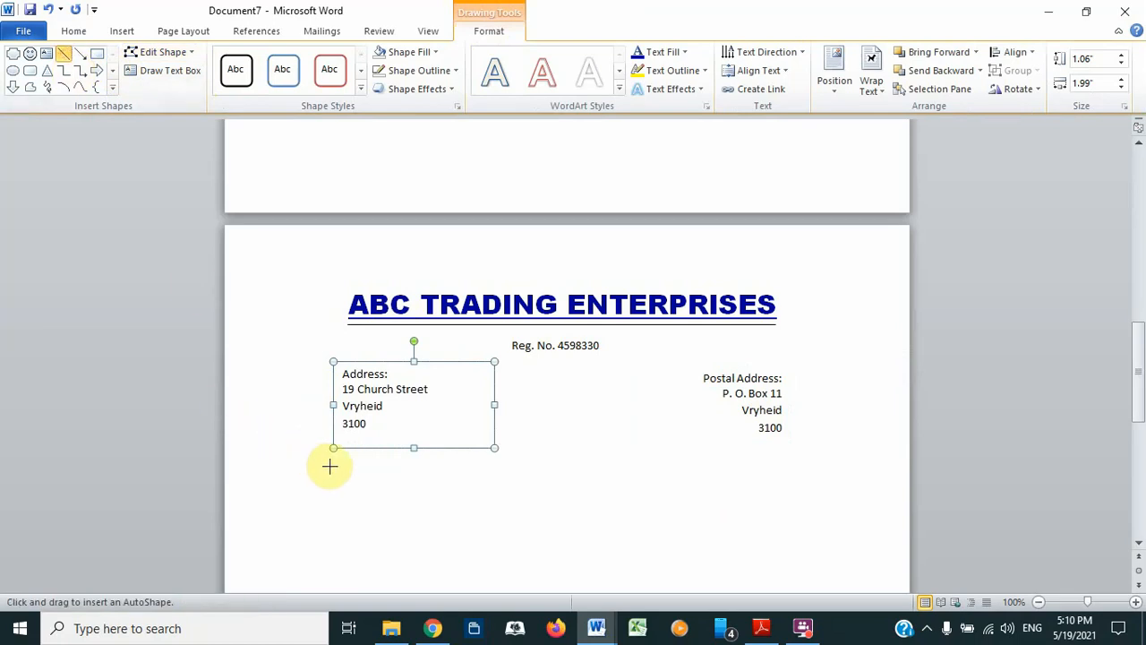
left_click_drag(330, 464, 811, 466)
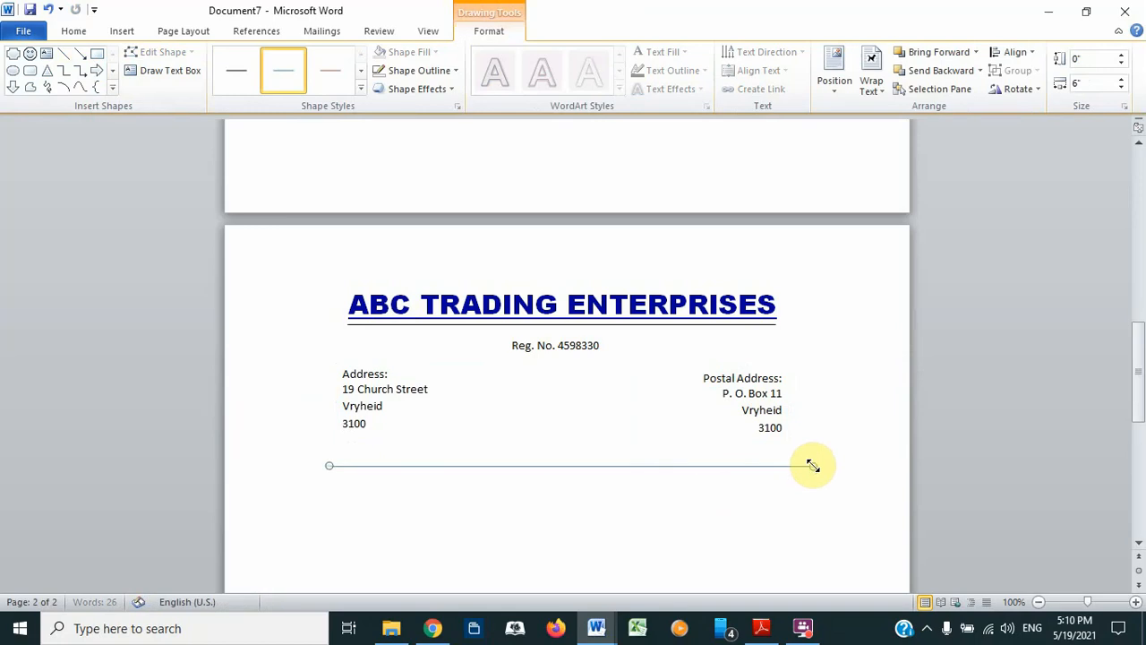
Give the line beneath the address blocks a dark blue outline with a 4½ pt weight
left_click(224, 68)
left_click(407, 70)
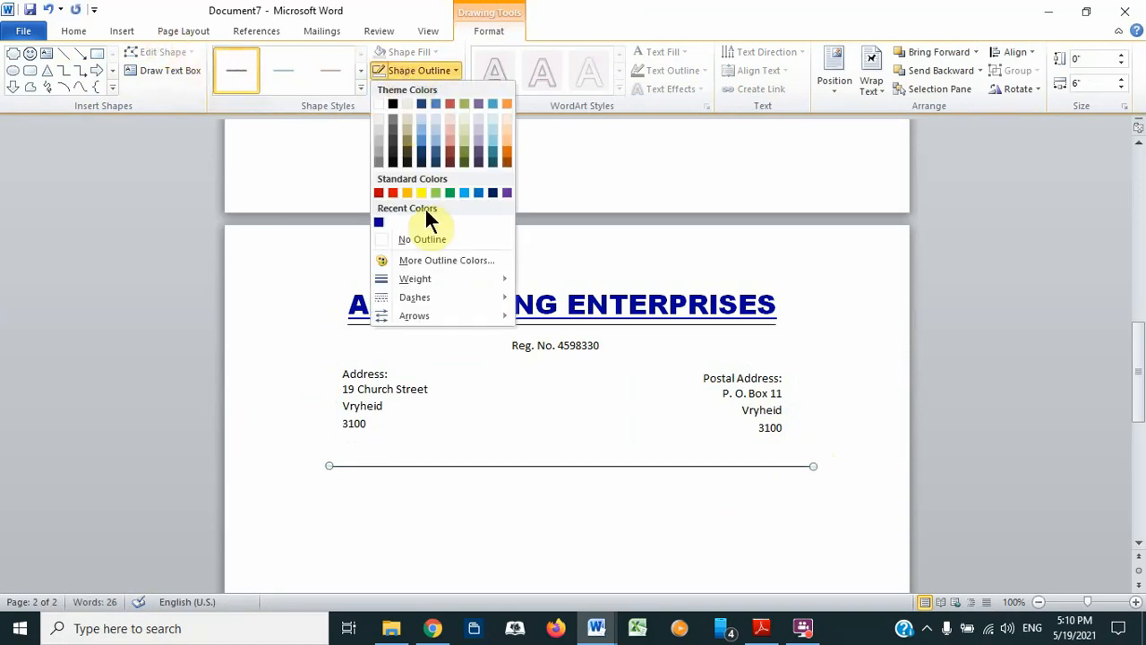
left_click(378, 221)
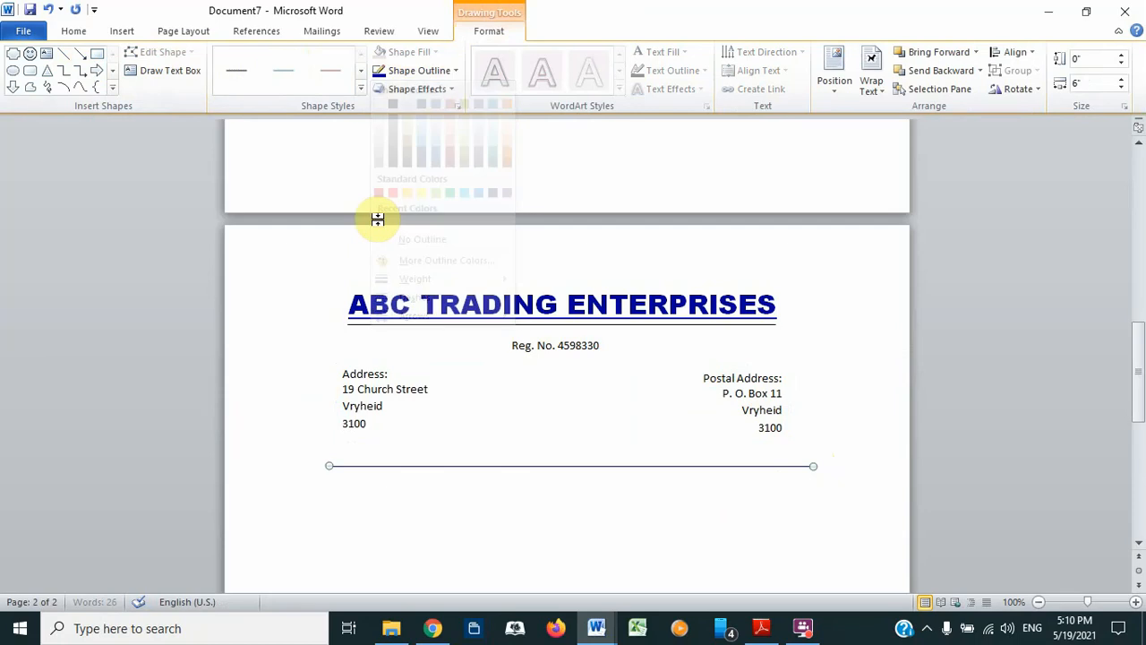
left_click(438, 71)
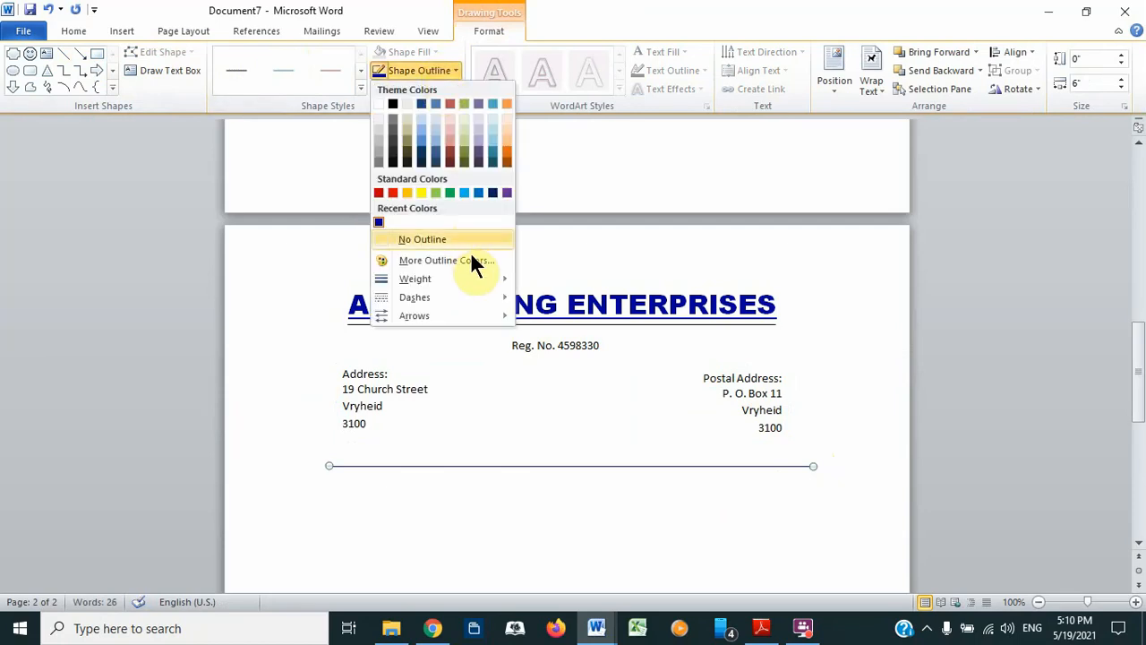
mouse_move(480, 277)
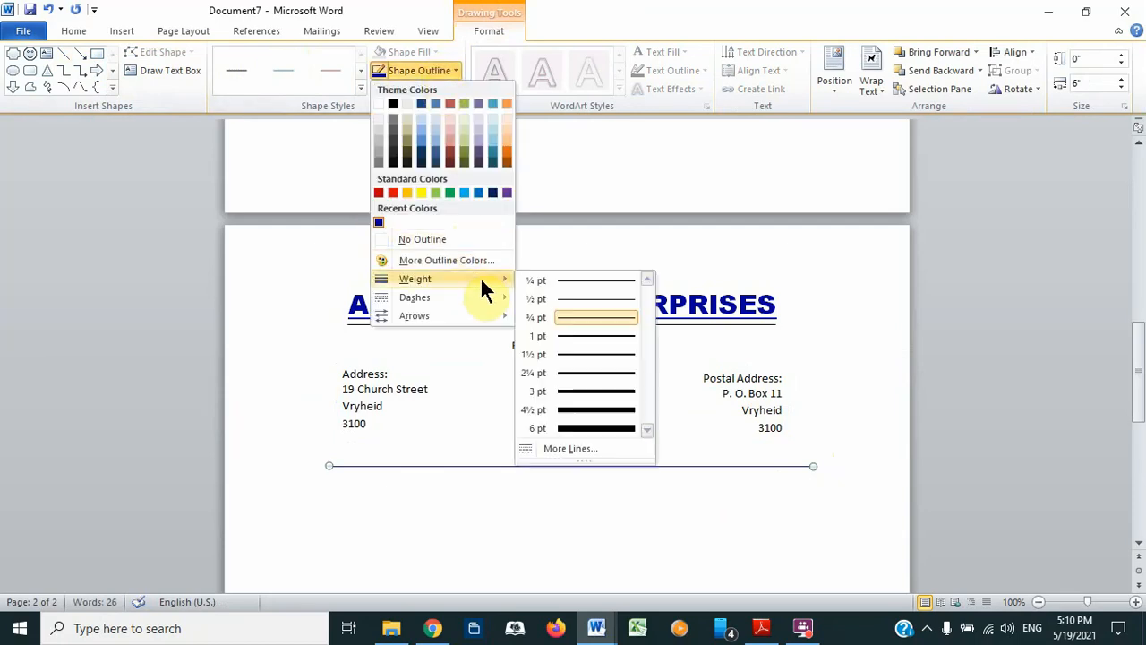
left_click(598, 412)
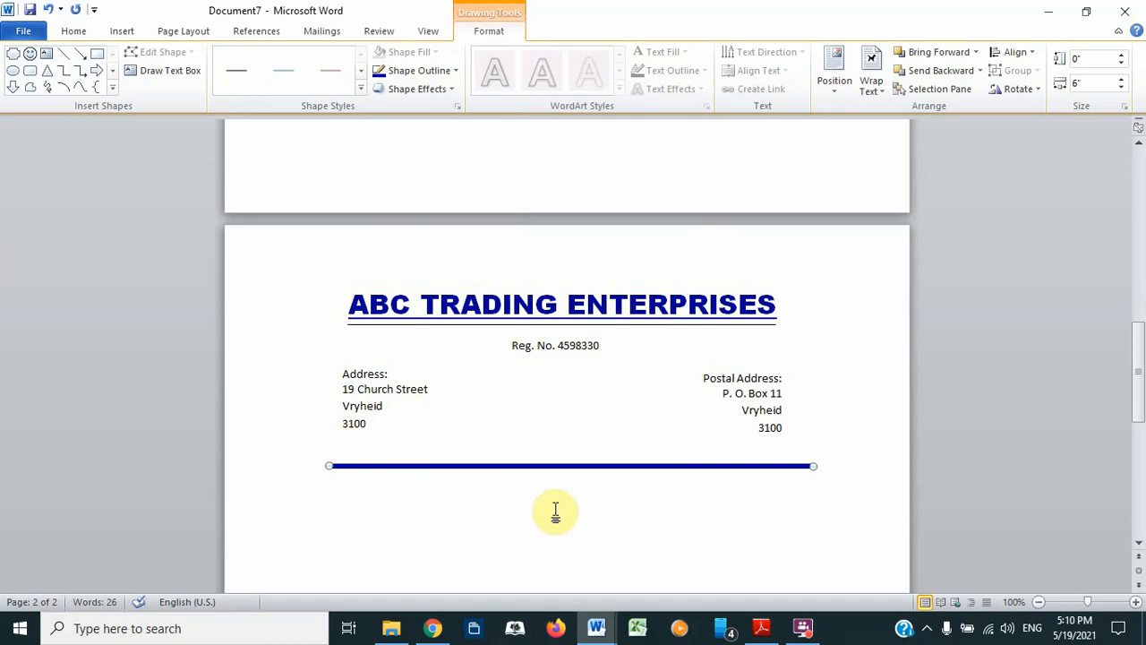
Group the title, its underline, the registration number, both address blocks and the thick line, and move the group slightly up and right
left_click(763, 416)
left_click(589, 351, "shift")
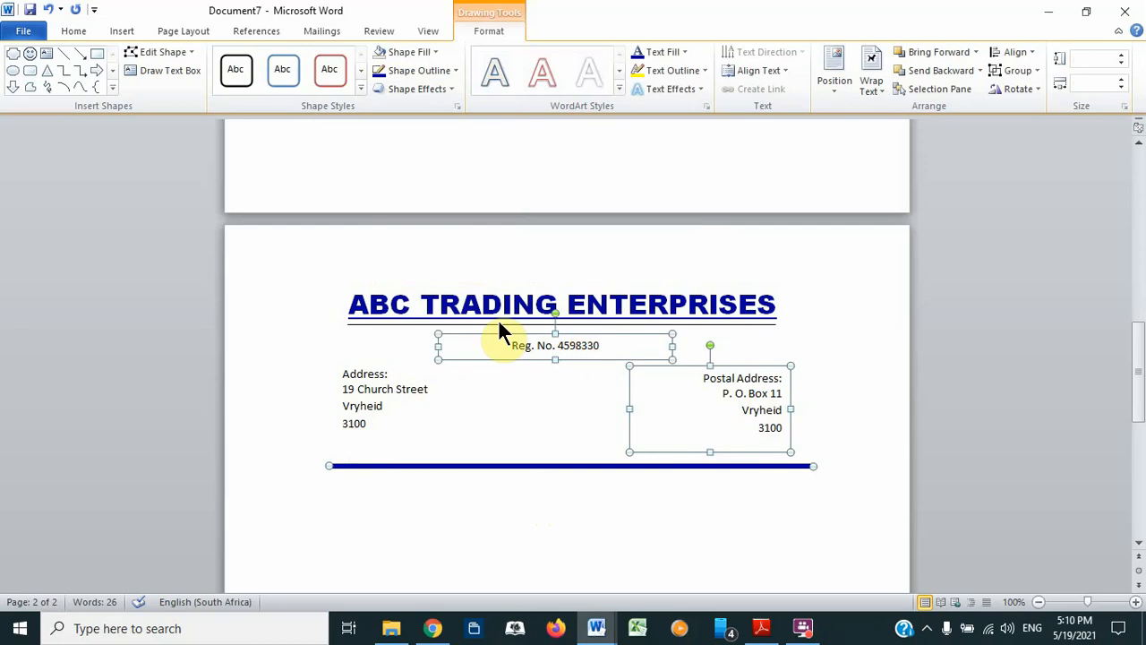
left_click(492, 322, "shift")
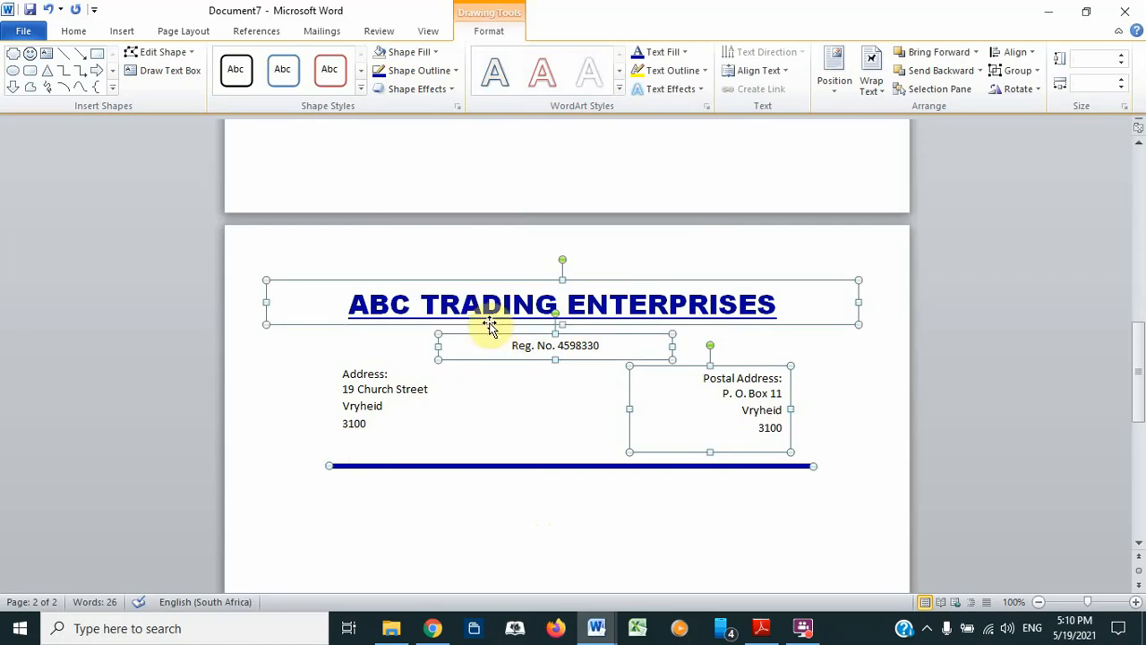
left_click(489, 320, "shift")
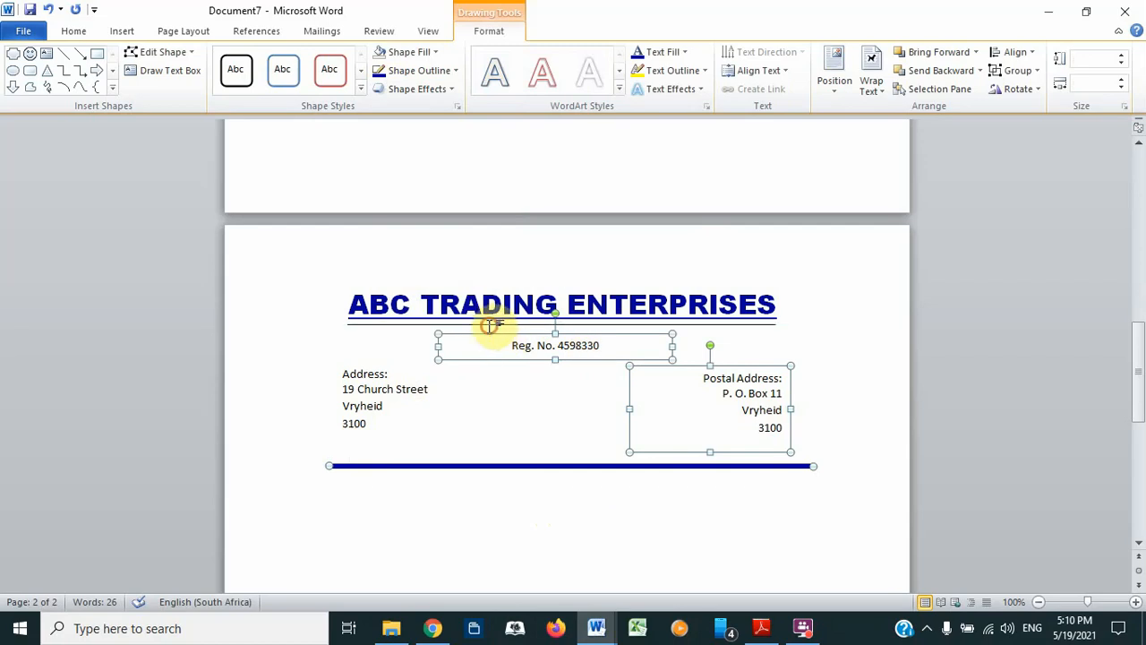
left_click(378, 324, "shift")
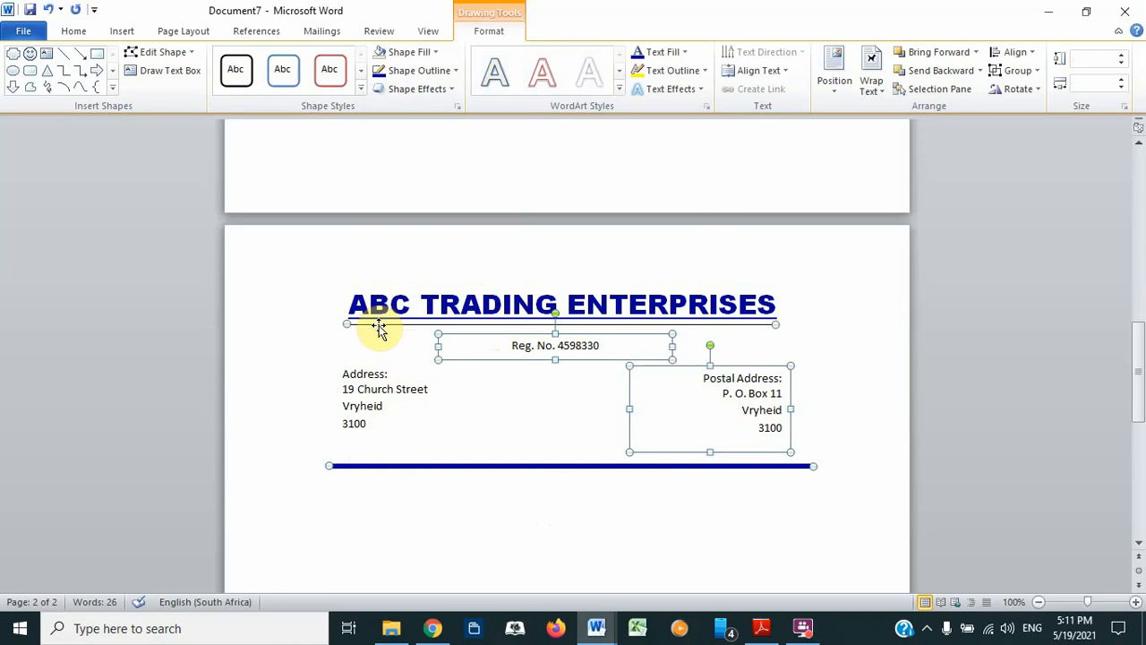
left_click(378, 309, "shift")
left_click(376, 401, "shift")
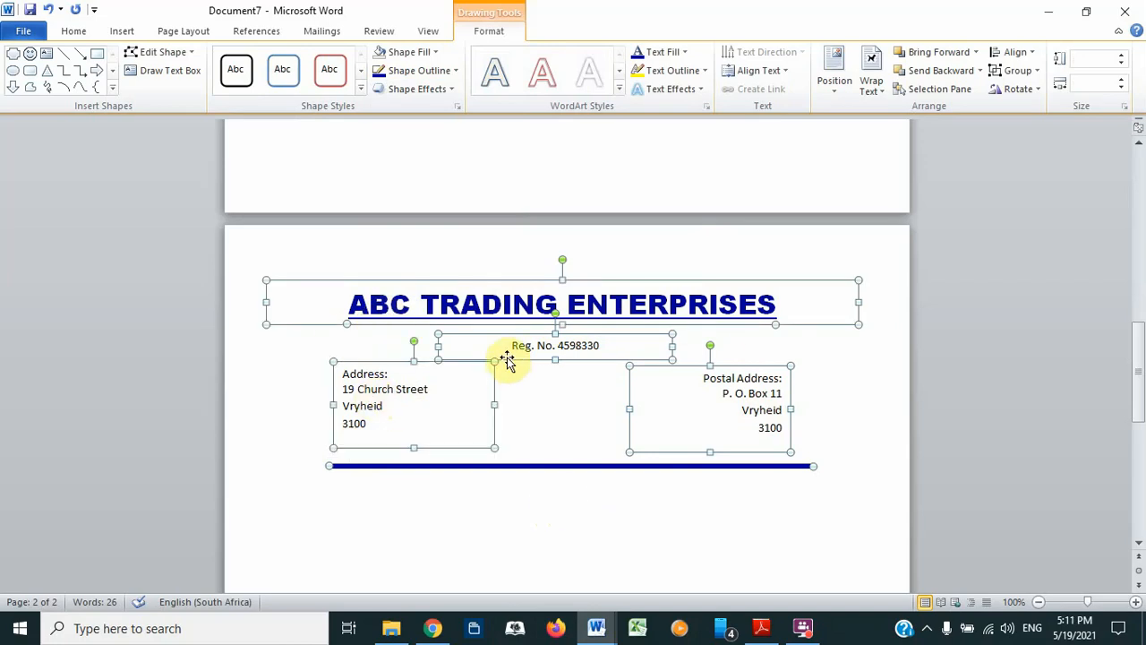
right_click(591, 359)
mouse_move(709, 447)
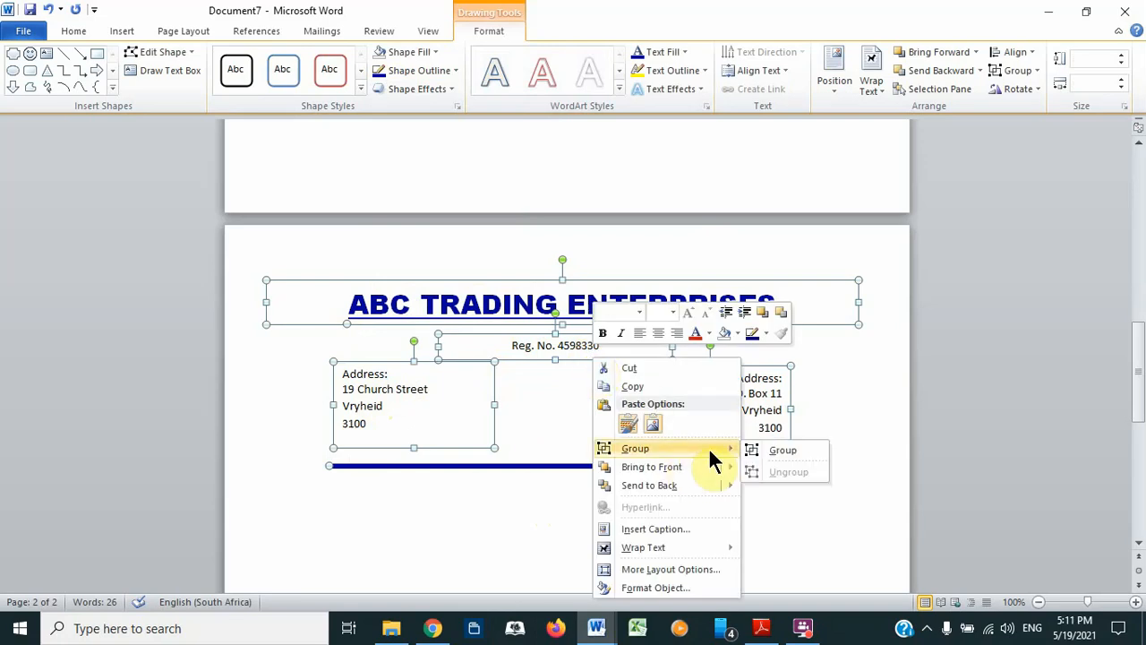
left_click(761, 449)
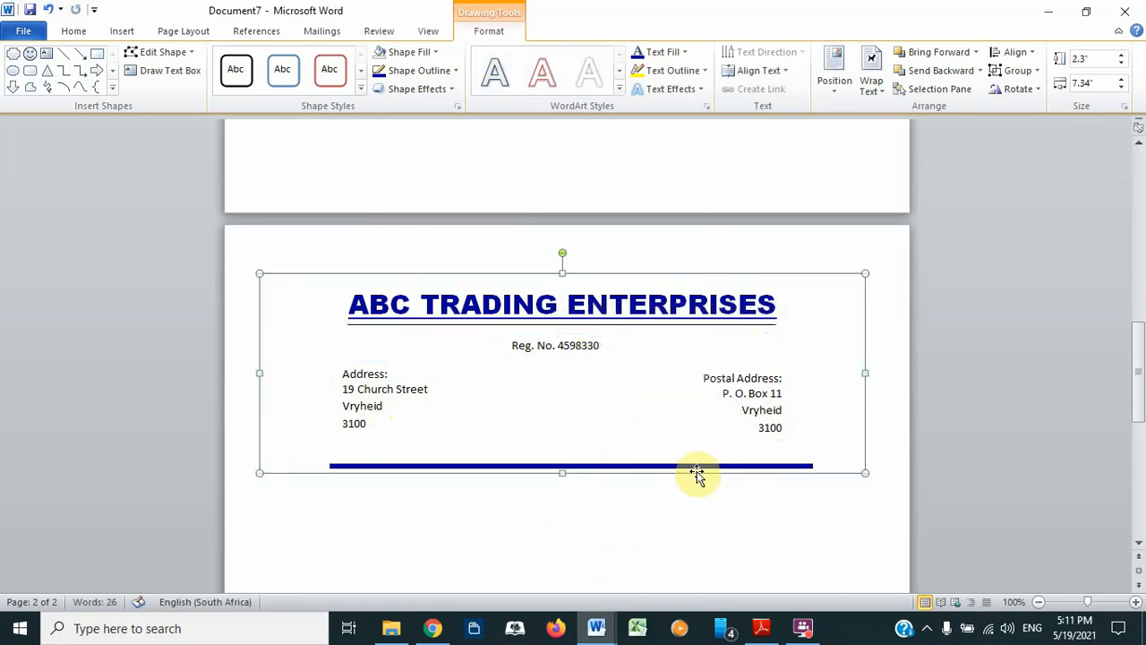
mouse_move(697, 473)
left_mouse_down()
mouse_move(686, 501)
mouse_move(714, 477)
mouse_move(695, 456)
mouse_move(717, 468)
left_mouse_up()
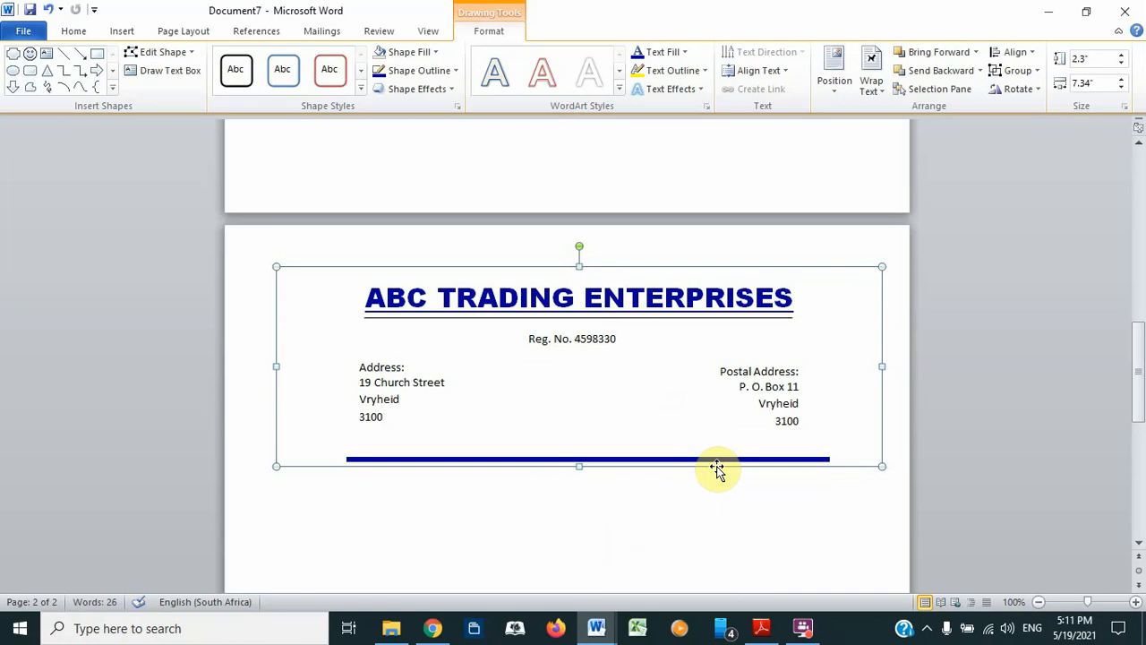
right_click(486, 452)
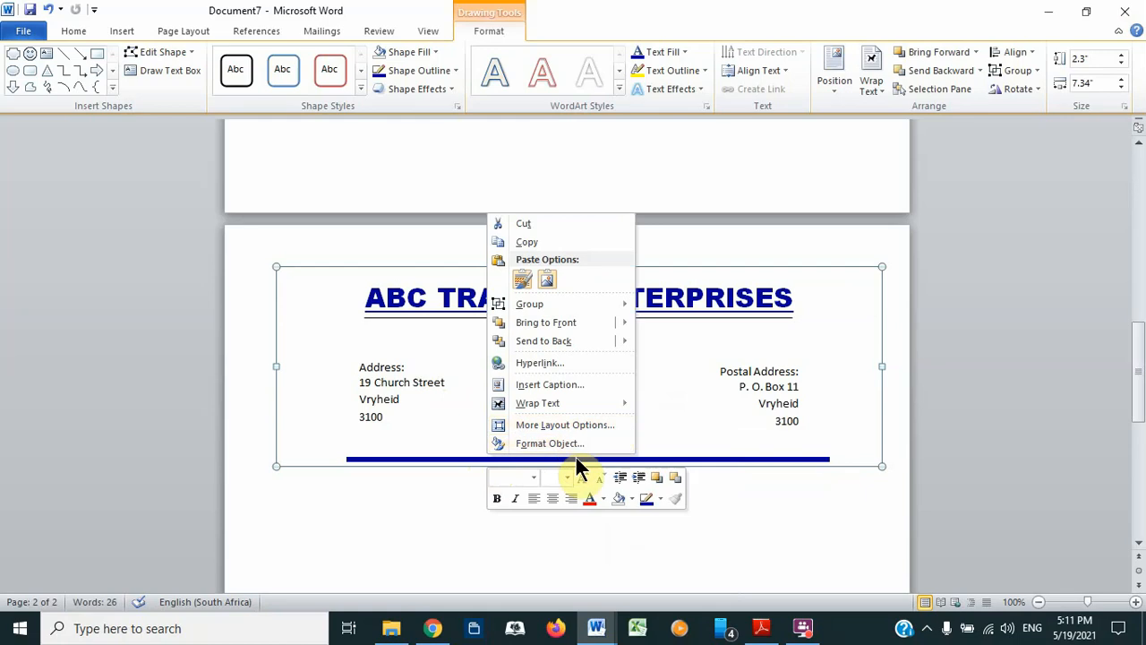
left_click(544, 444)
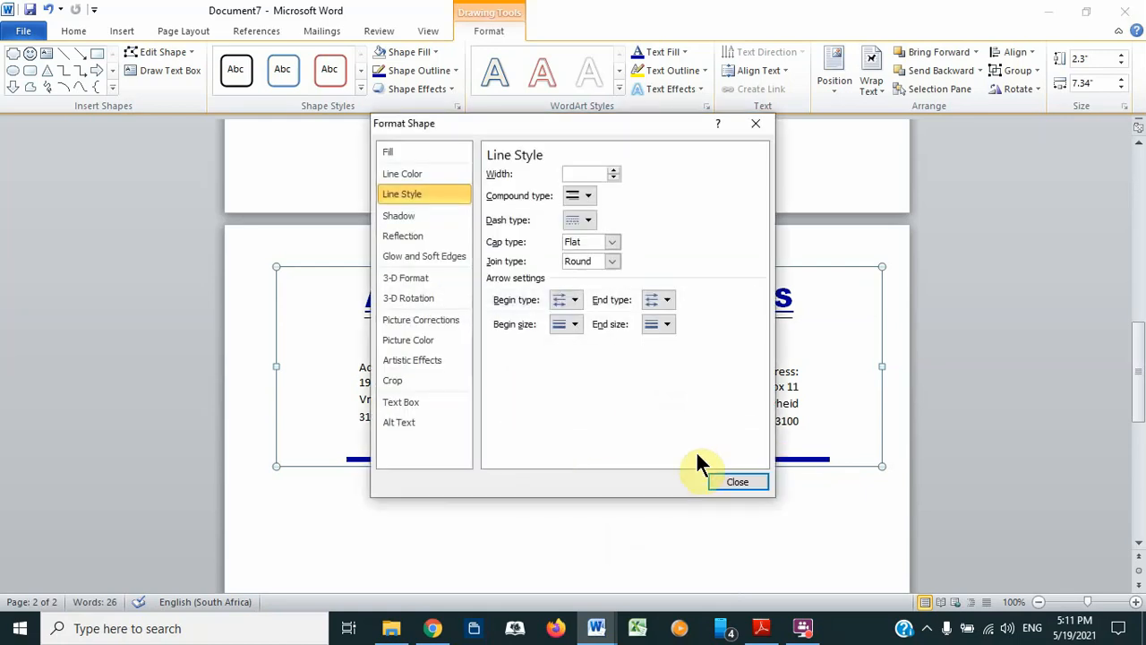
left_click(722, 481)
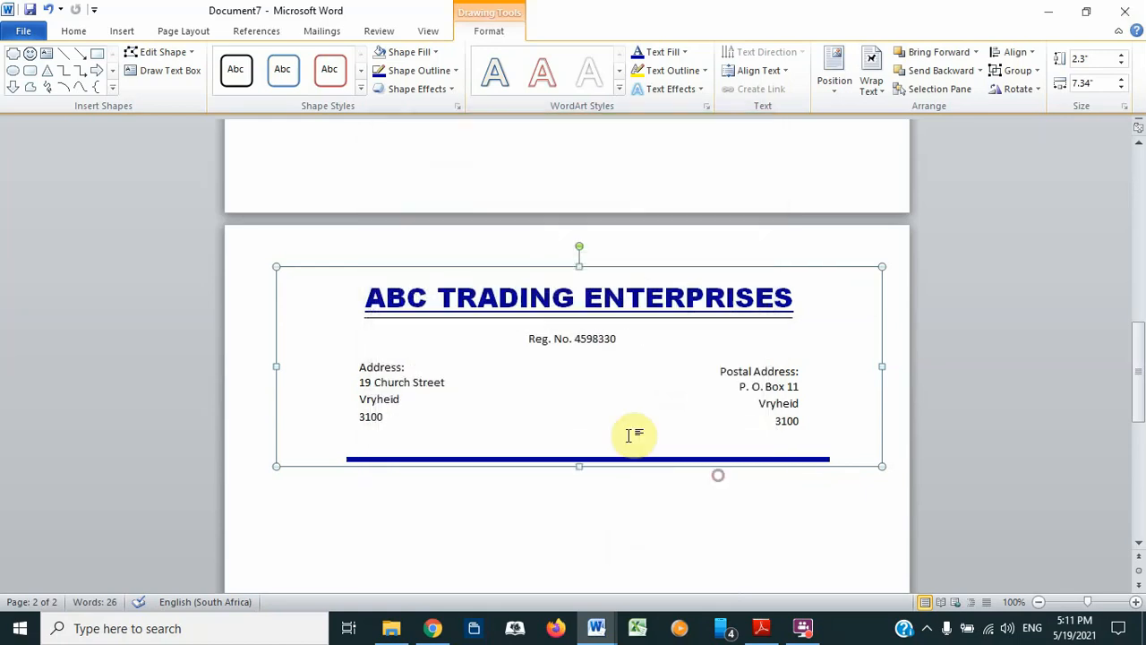
Lock the anchor of the grouped letterhead in its position layout options
right_click(526, 463)
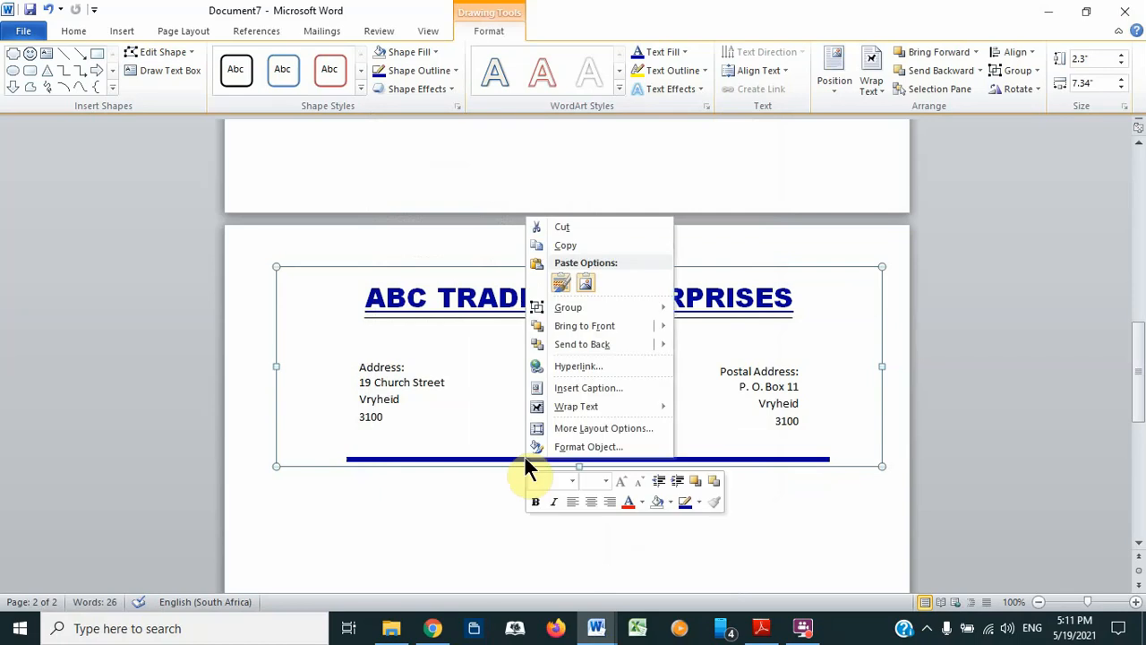
left_click(587, 433)
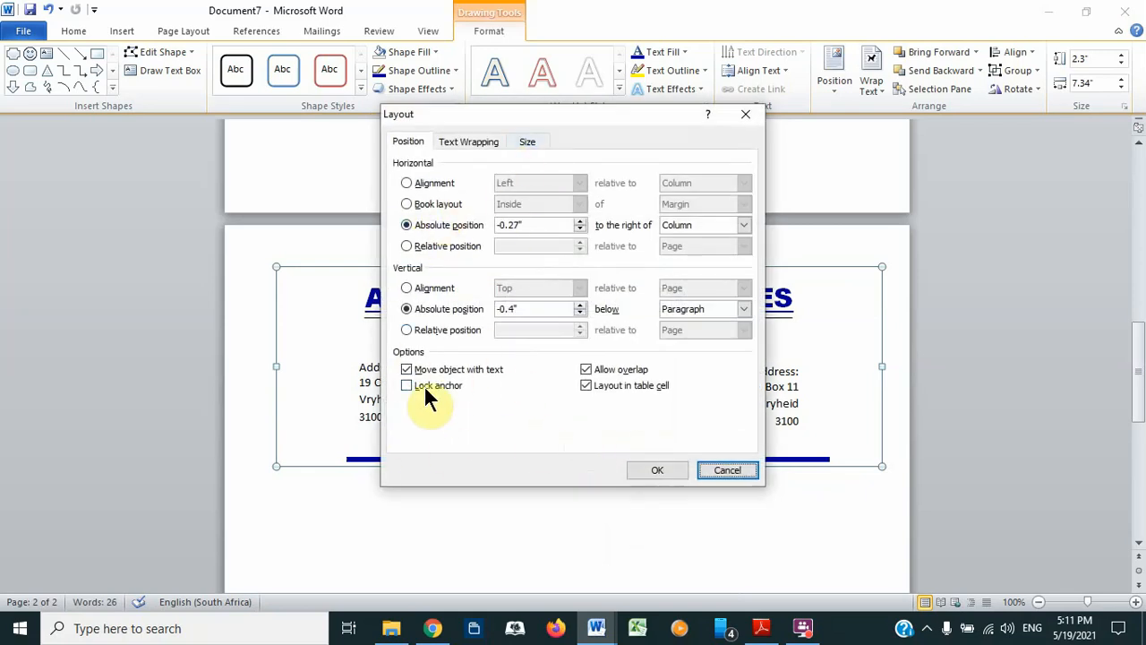
left_click(406, 386)
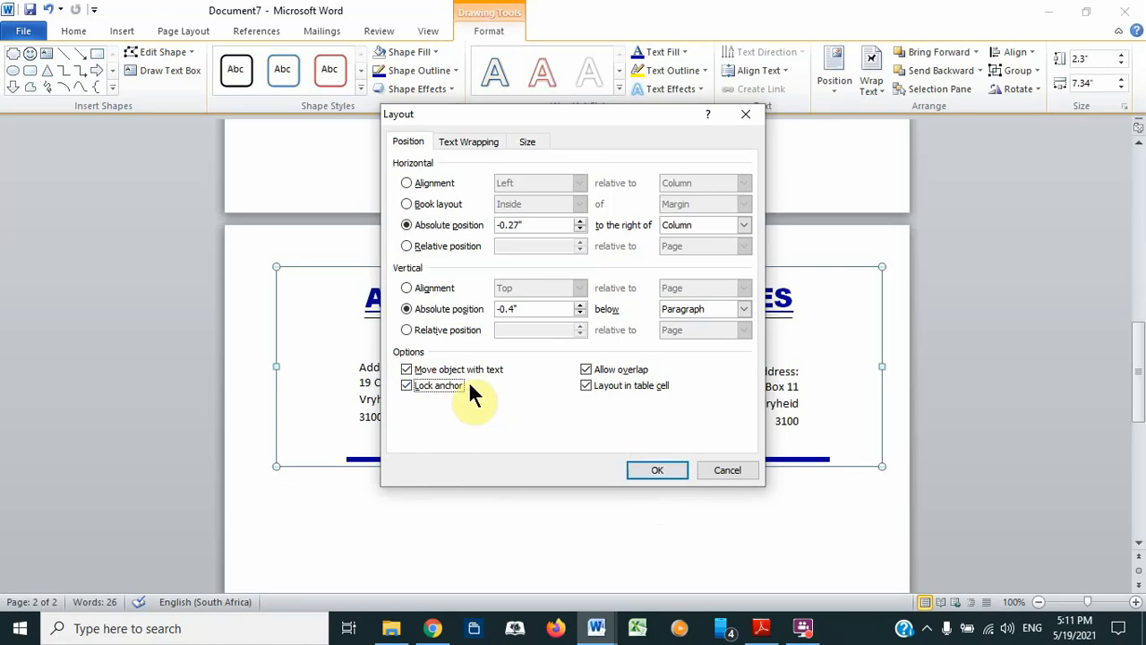
left_click(639, 468)
Test the locked letterhead by inserting a blank line in the body and removing it again
left_click(266, 502)
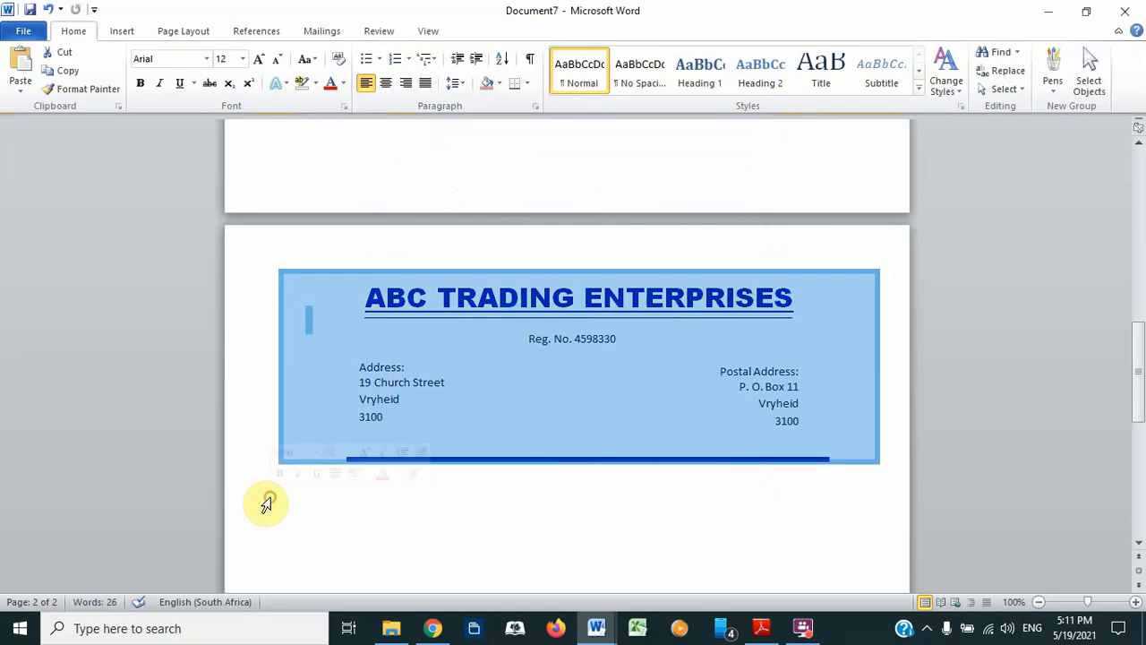
left_click(355, 512)
left_click(275, 383)
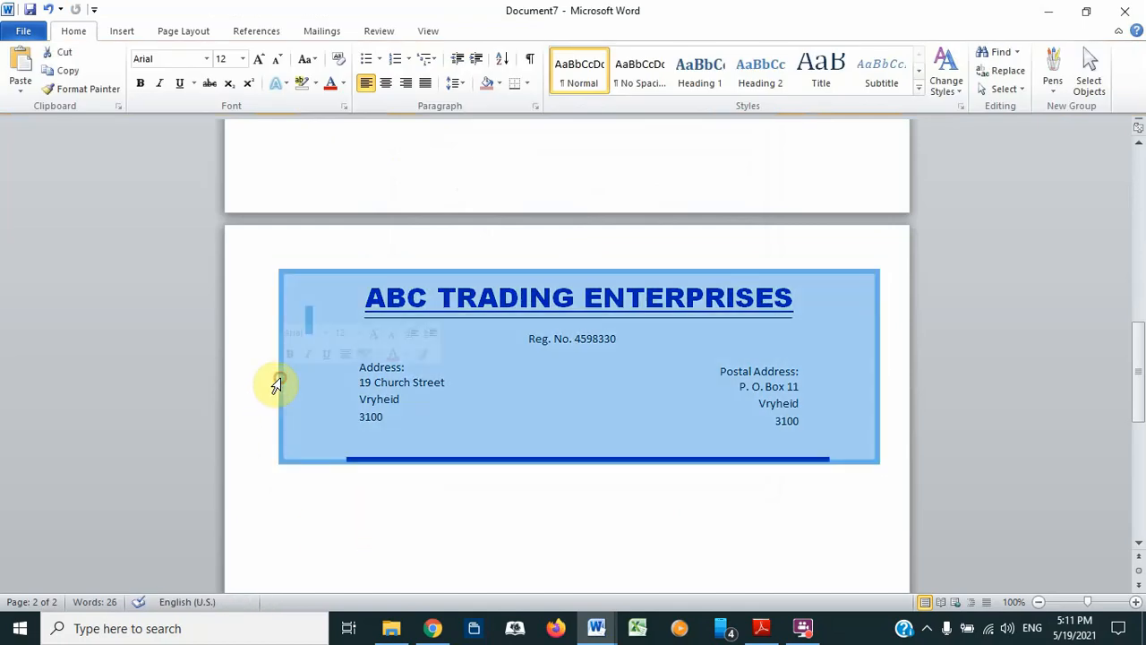
left_click(307, 401)
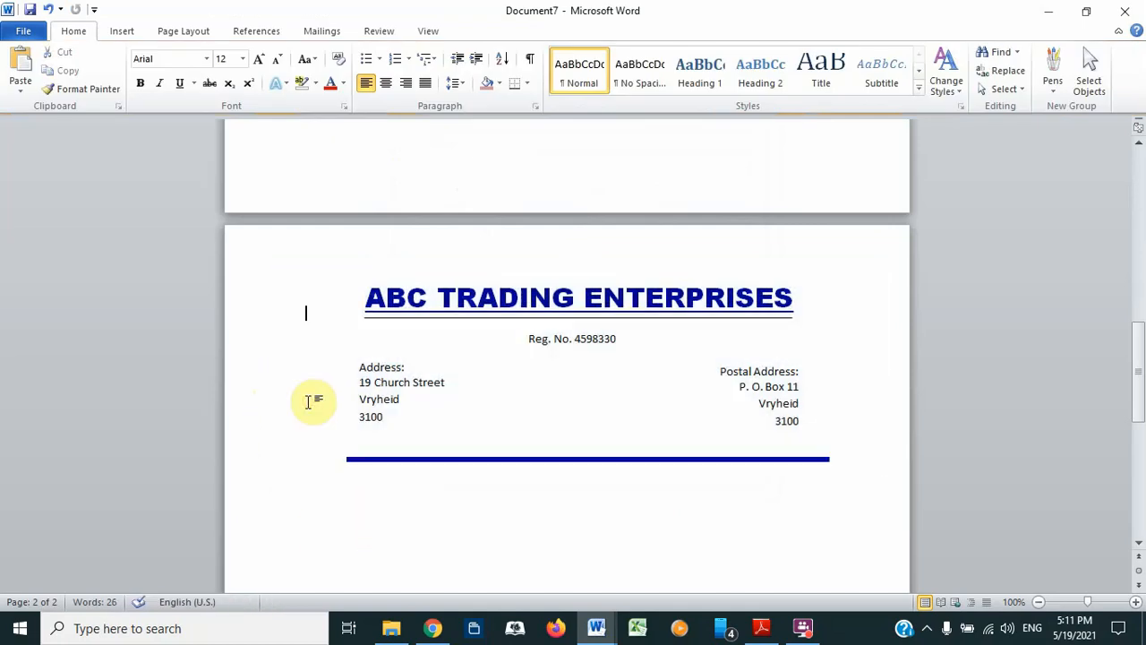
key("Return")
key("BackSpace")
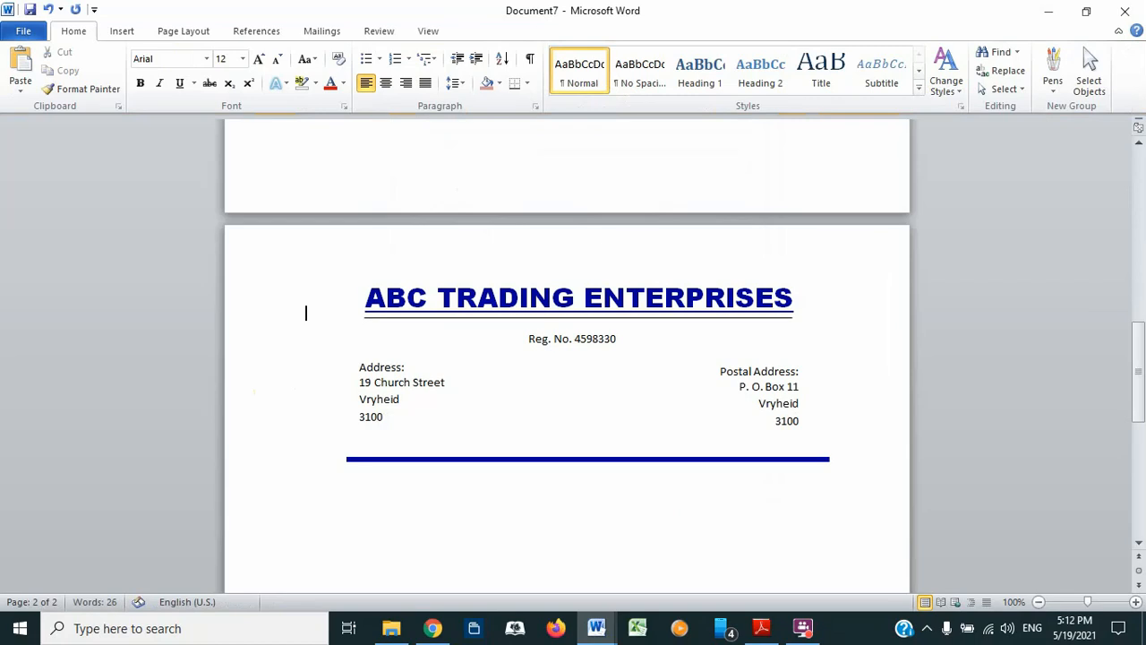
Turn off moving with text for the grouped letterhead in its layout options
left_click(509, 462)
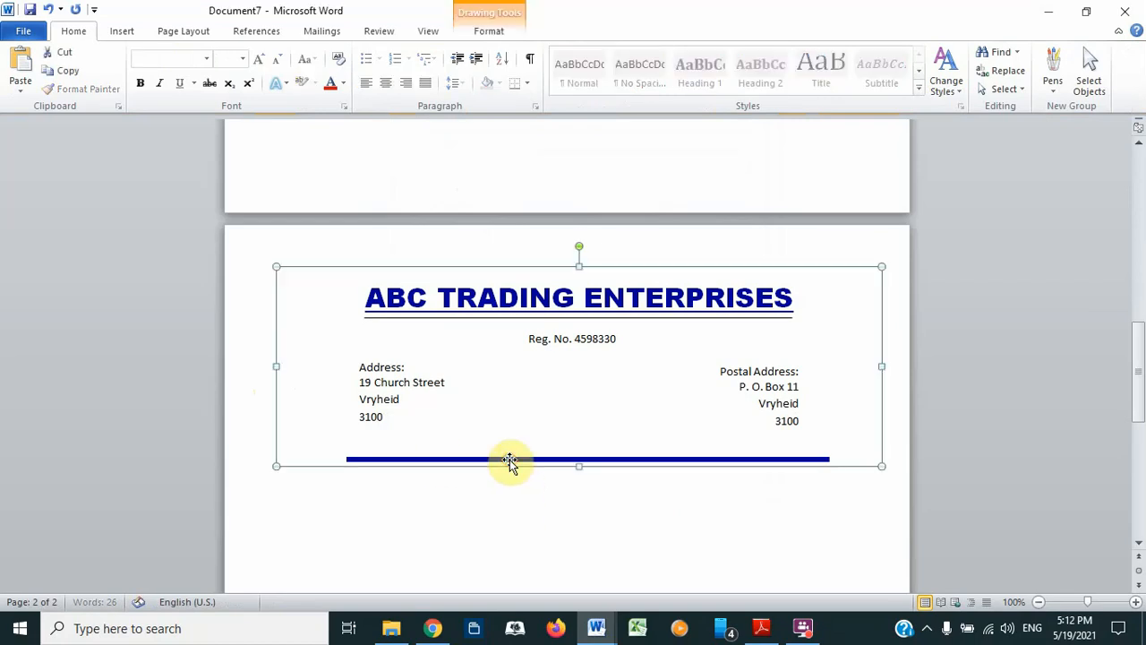
right_click(511, 461)
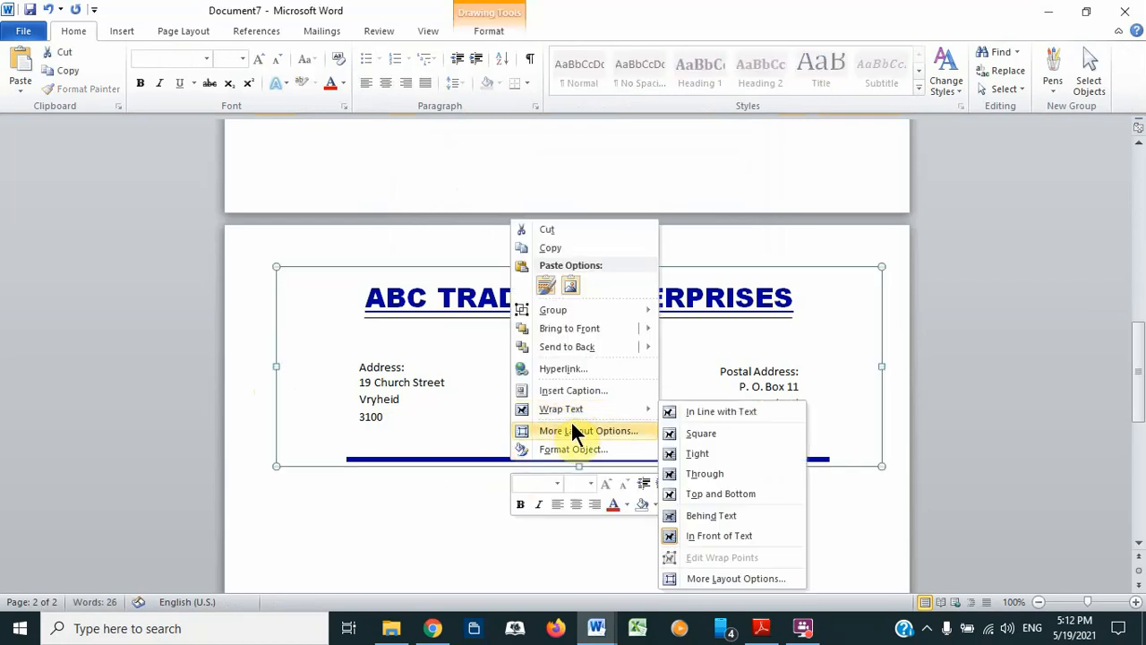
left_click(571, 422)
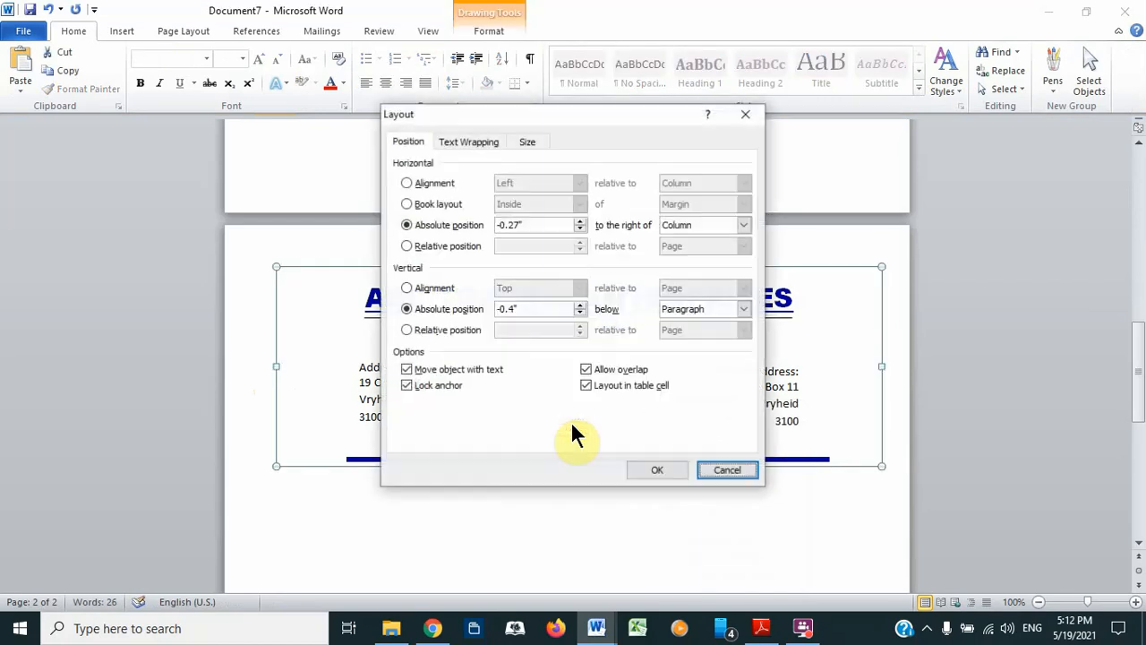
left_click(401, 365)
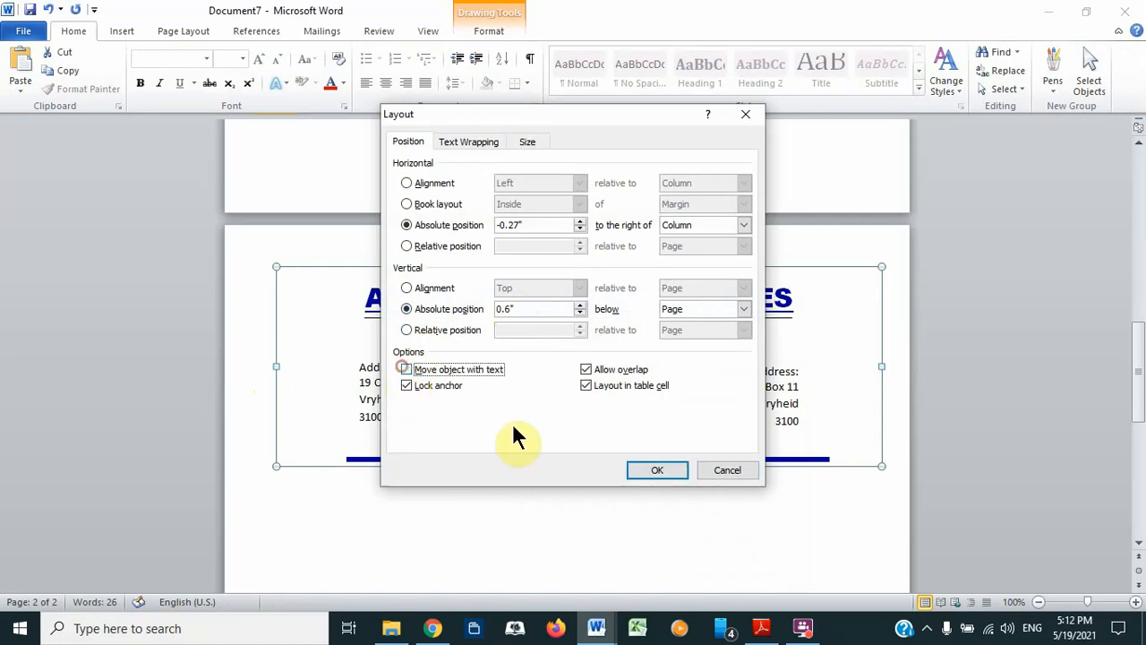
left_click(654, 470)
Try typing lines of filler text such as "dsfgh" beside and below the letterhead, and undo all of them
left_click(420, 502)
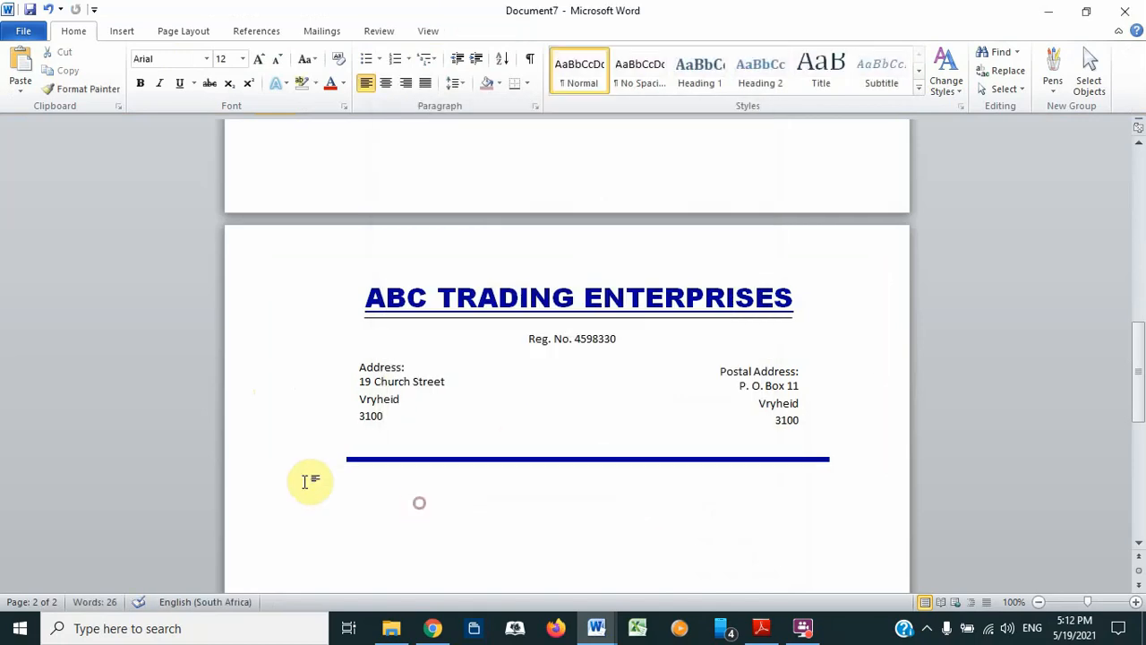
type("dsfgh")
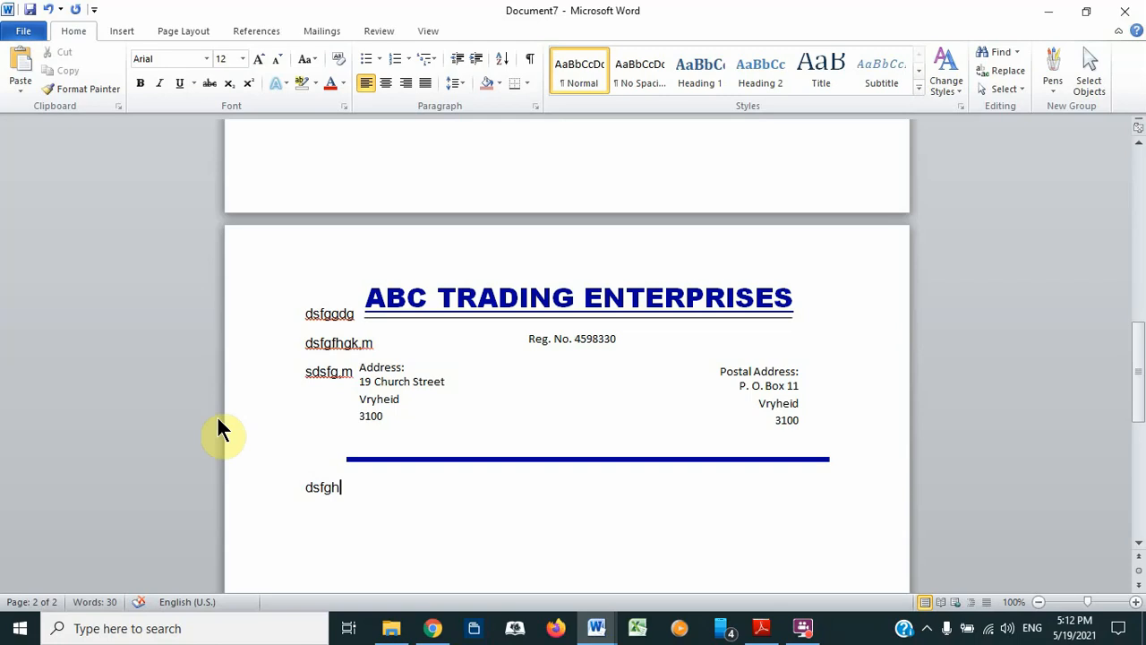
left_click_drag(298, 307, 323, 368)
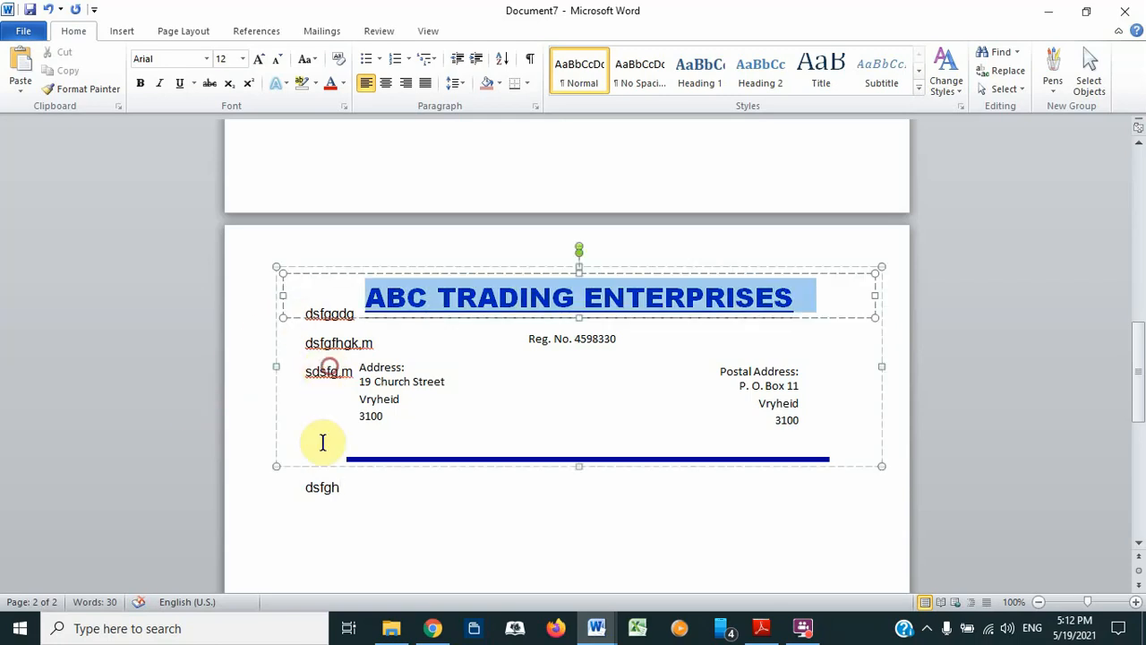
left_click(348, 495)
key("ctrl+z")
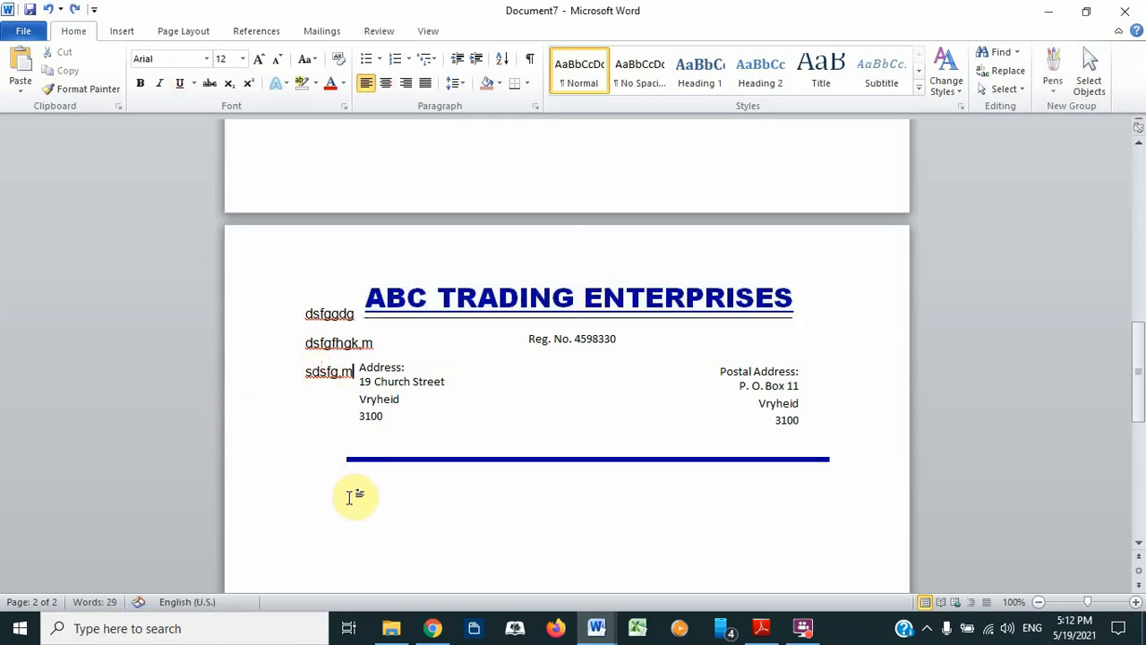
key("ctrl+z")
key("ctrl+z")
key("ctrl+z")
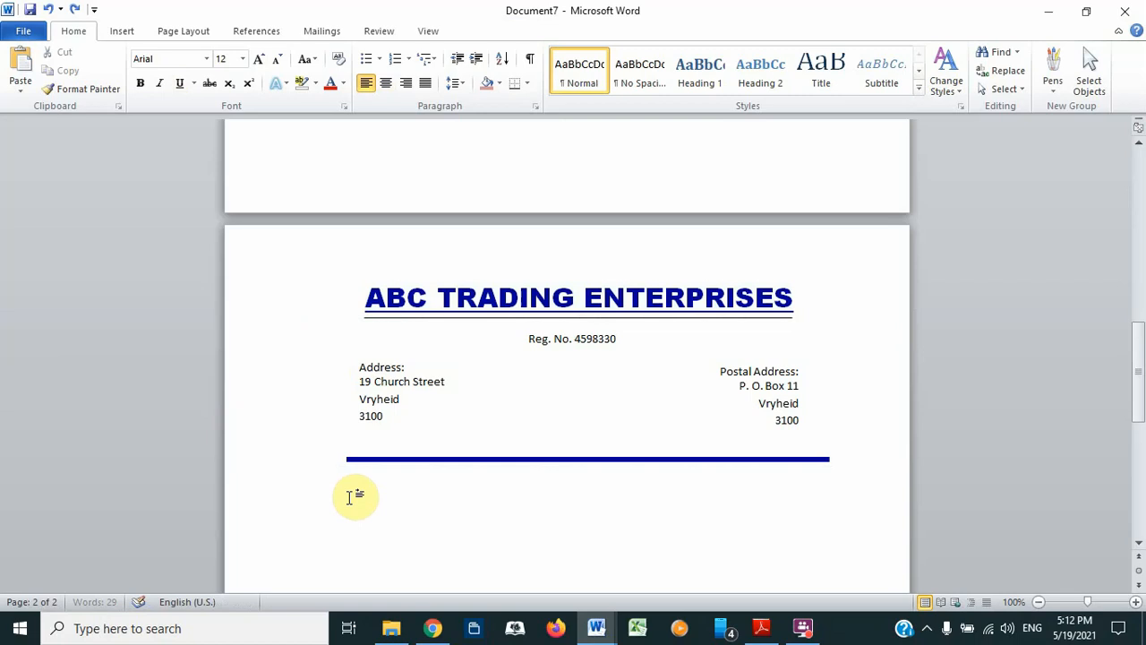
Enter the sample text "Xzds;fkrskdfdgfkweklsdfgkfd" in the body just below the letterhead's thick blue line
left_click(353, 513)
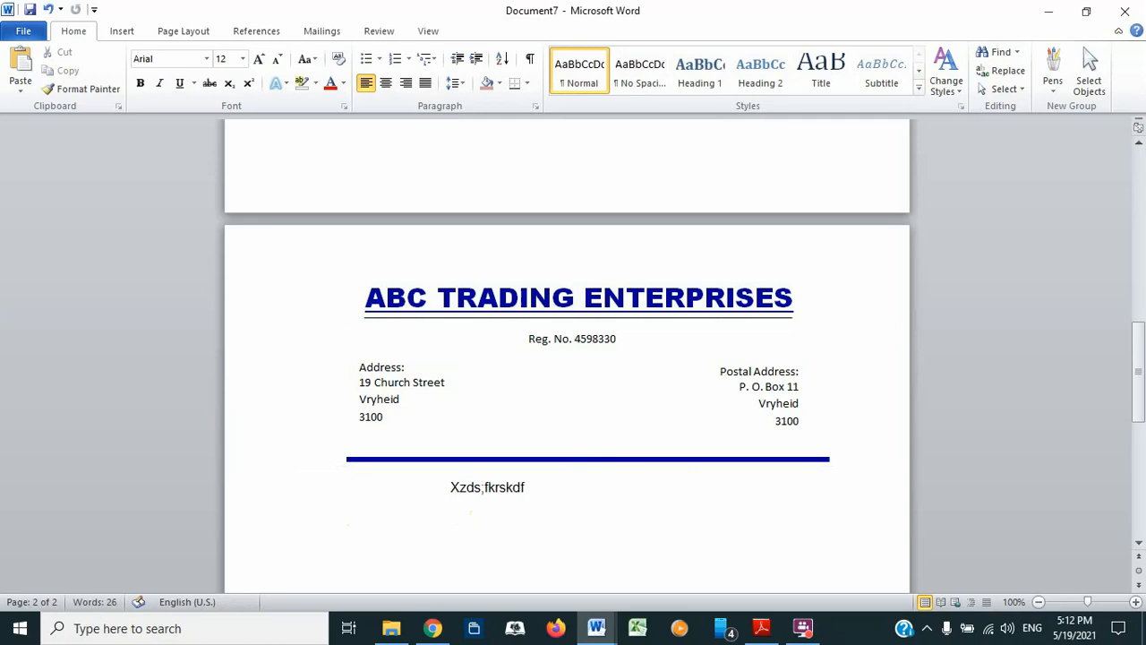
type("dfgkfd")
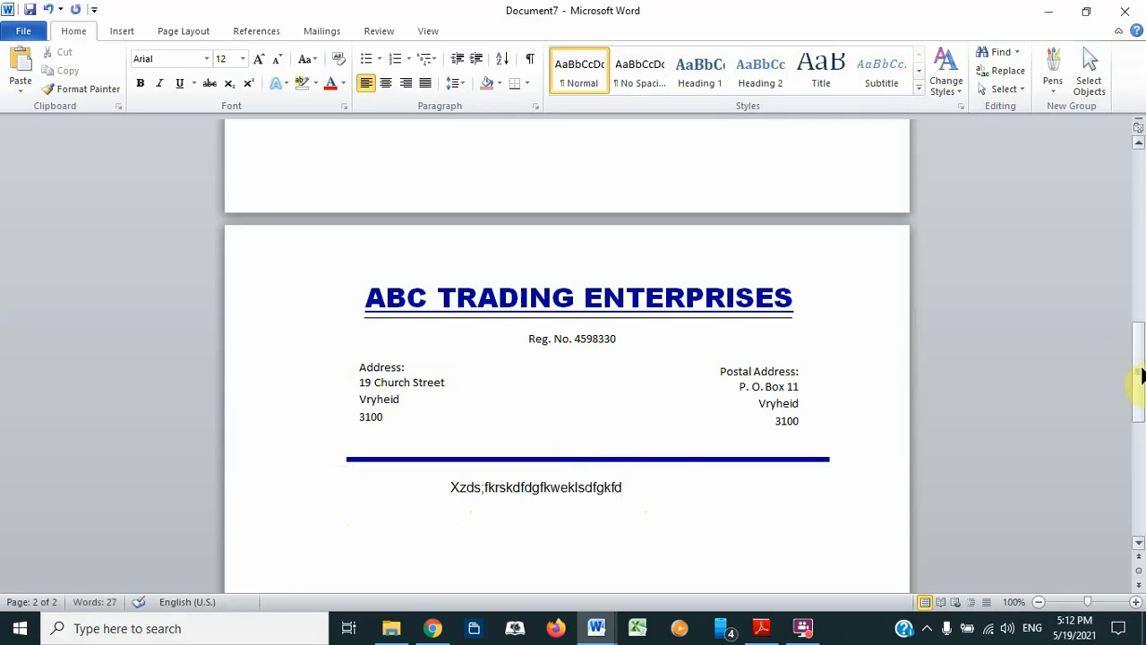
mouse_move(1136, 373)
left_mouse_down()
mouse_move(1116, 190)
mouse_move(1142, 407)
left_mouse_up()
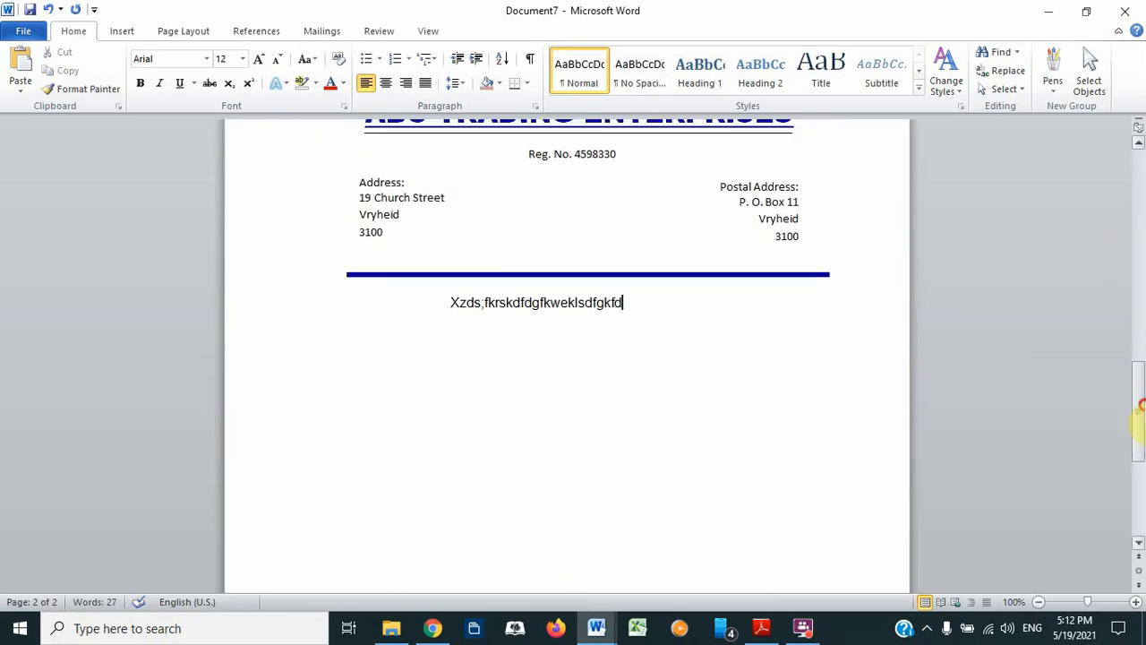
Draw an ellipse about 2.54 inches wide and 1.55 inches high below the body text and apply the solid black shape style
left_click(121, 32)
left_click(244, 92)
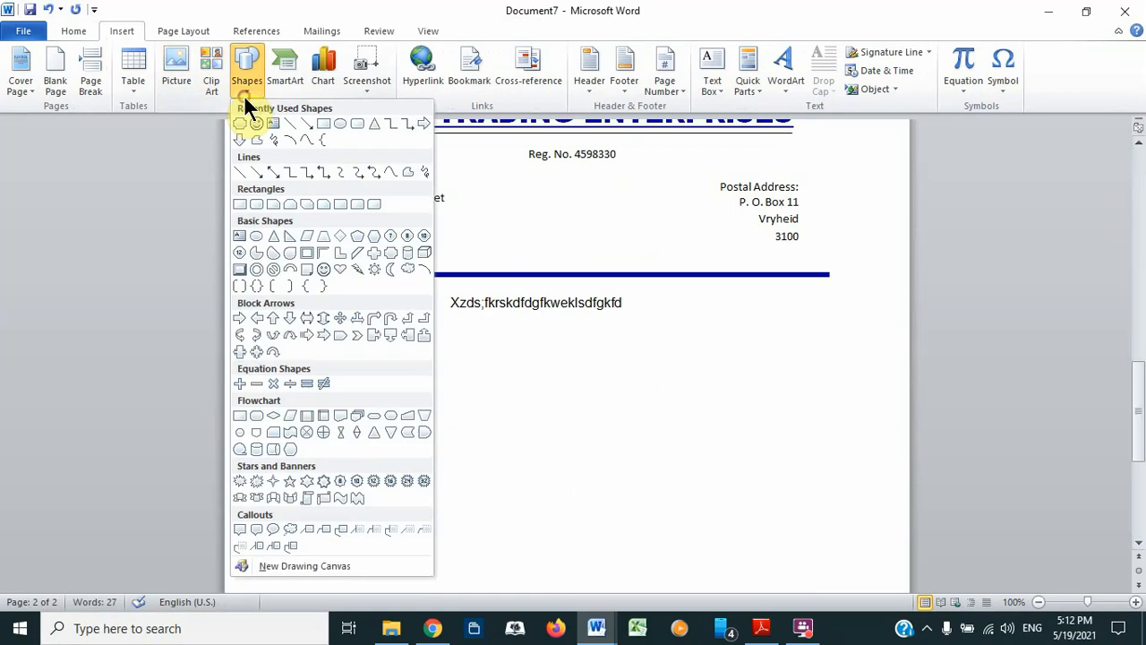
left_click(256, 235)
mouse_move(423, 408)
left_mouse_down()
mouse_move(624, 552)
mouse_move(628, 534)
left_mouse_up()
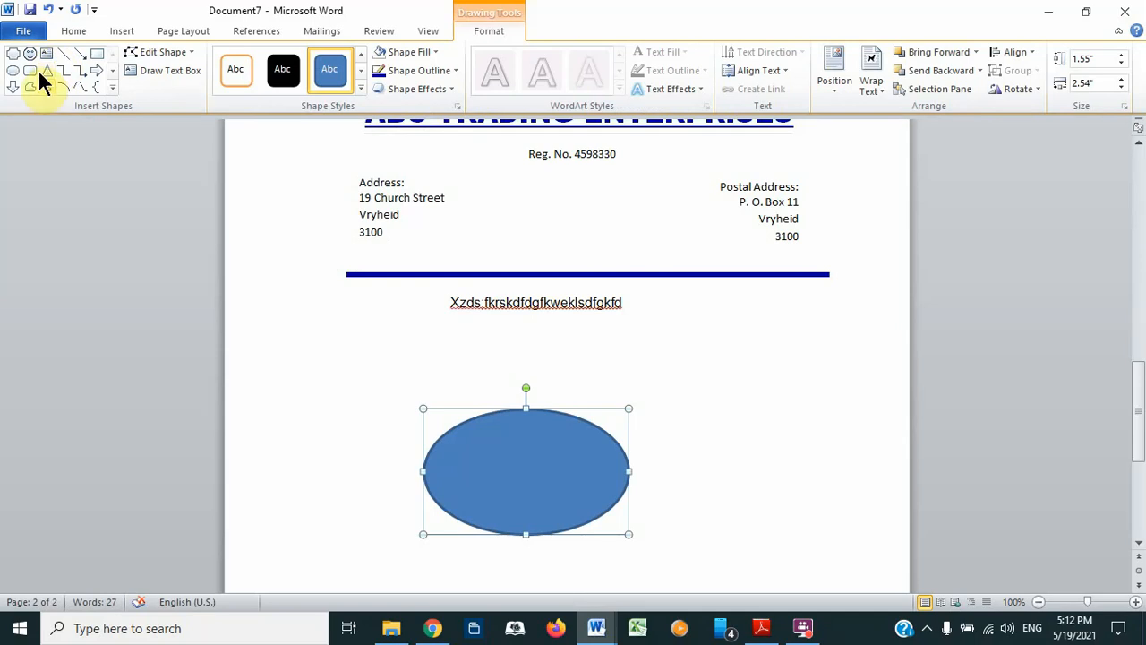
left_click(280, 70)
Lay a text box about 3.3 by 0.25 inches across the ellipse's middle and stand a triangle about 0.45 inches wide and 1.08 inches high on it
left_click(47, 53)
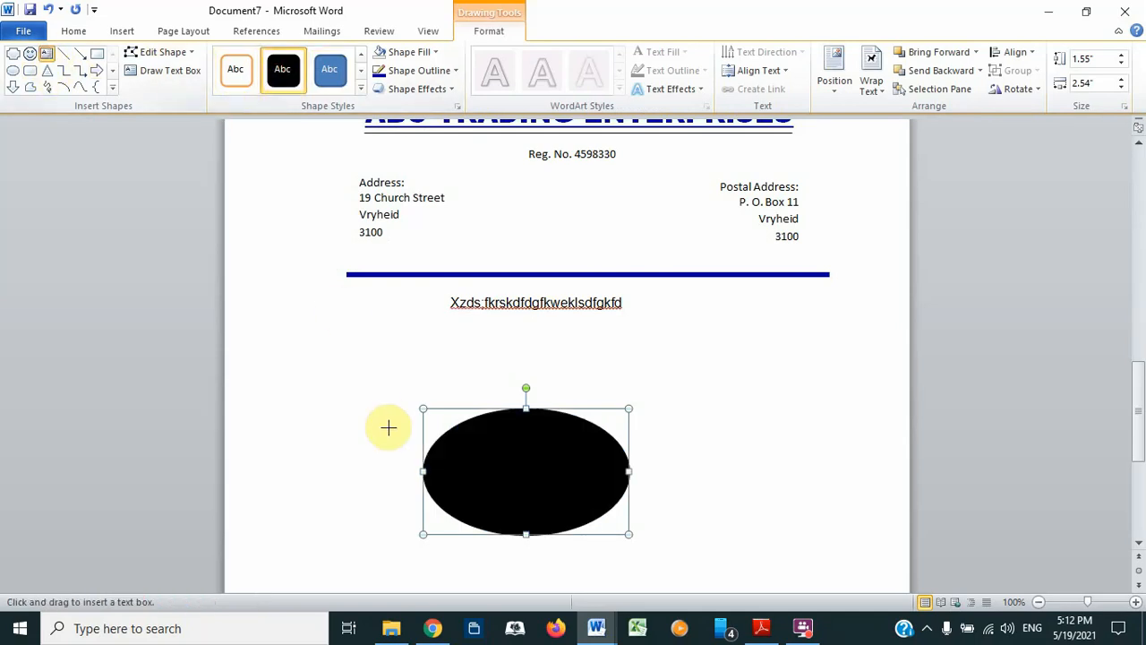
left_click_drag(392, 461, 659, 480)
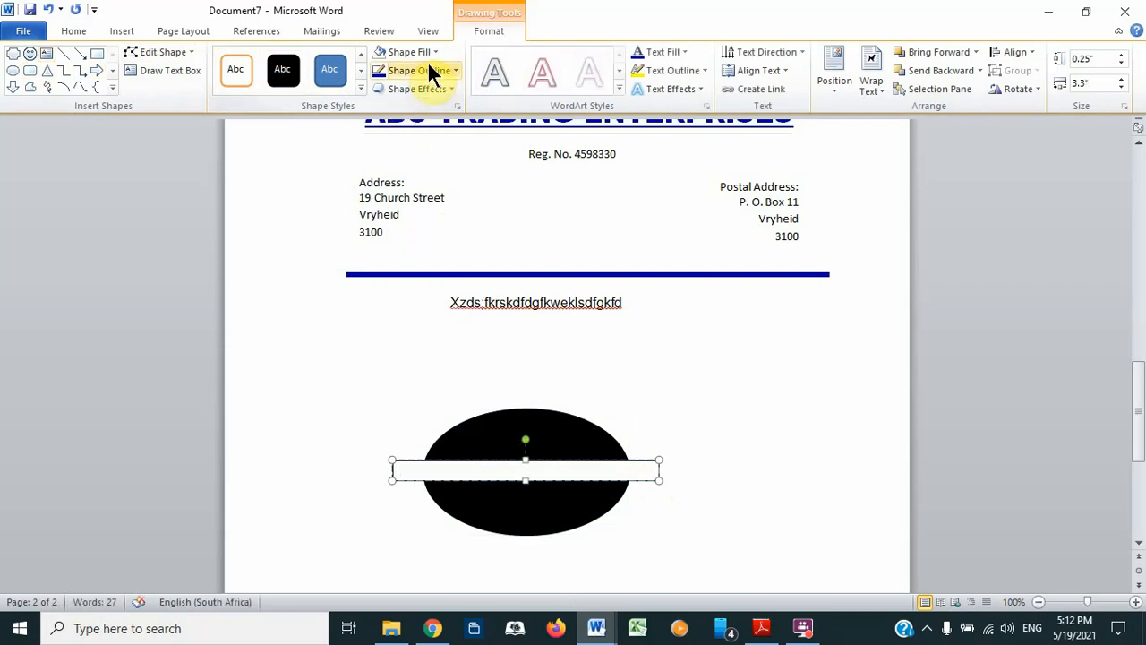
left_click(48, 70)
left_click_drag(506, 374, 543, 461)
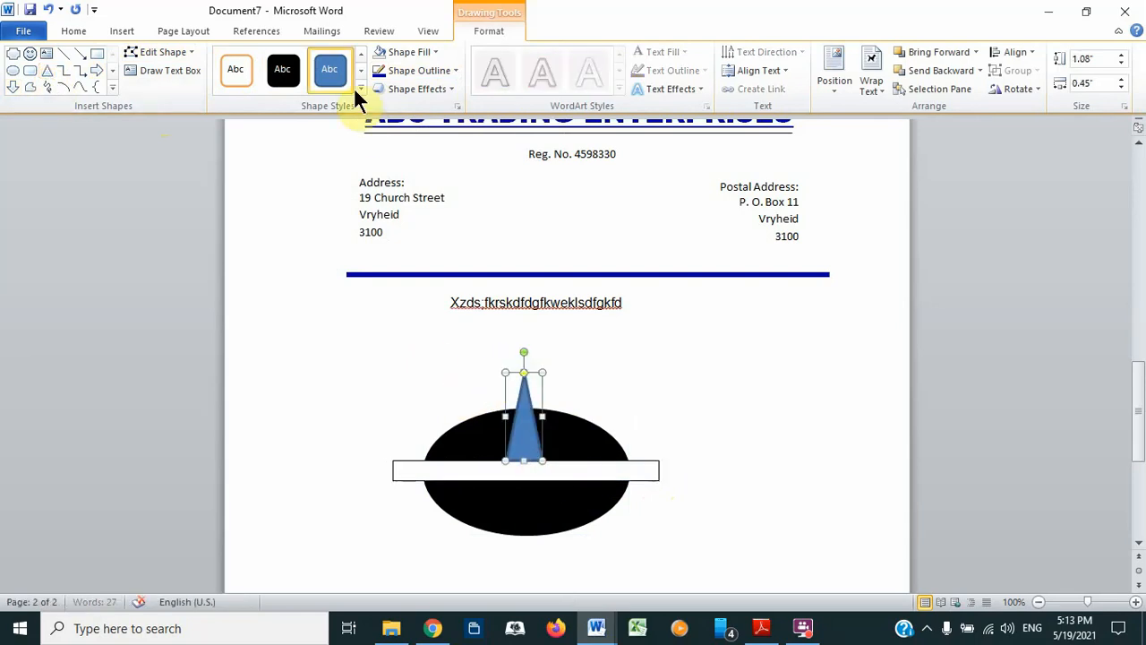
Fill the triangle with the recently used dark blue and give it a yellow outline
left_click(433, 53)
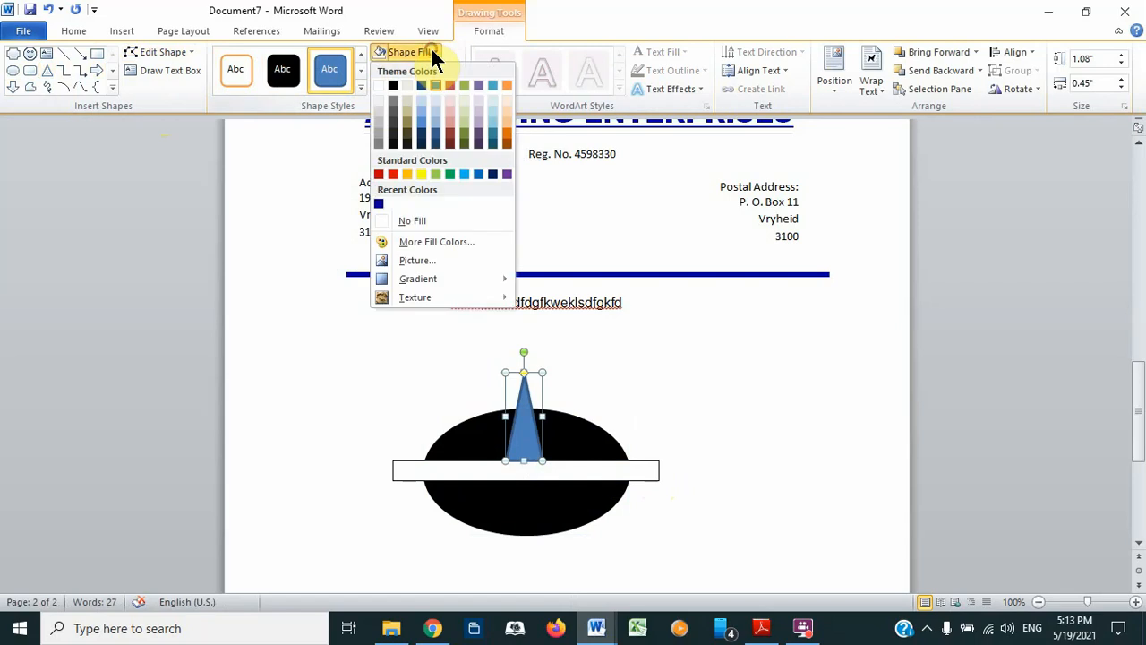
left_click(377, 199)
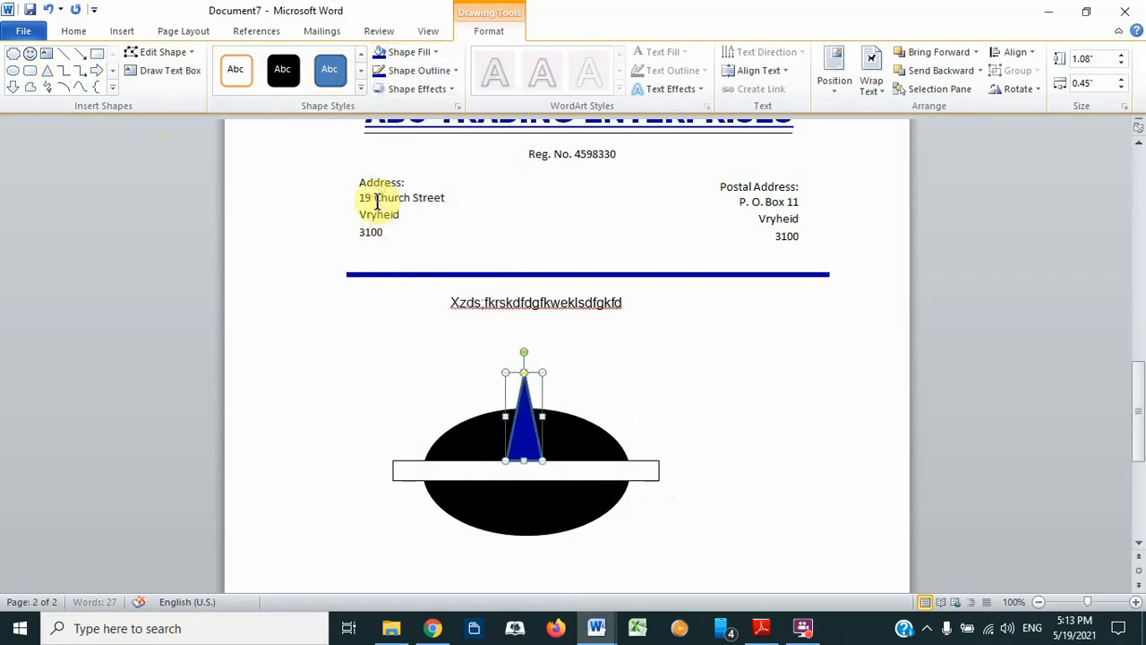
left_click(428, 49)
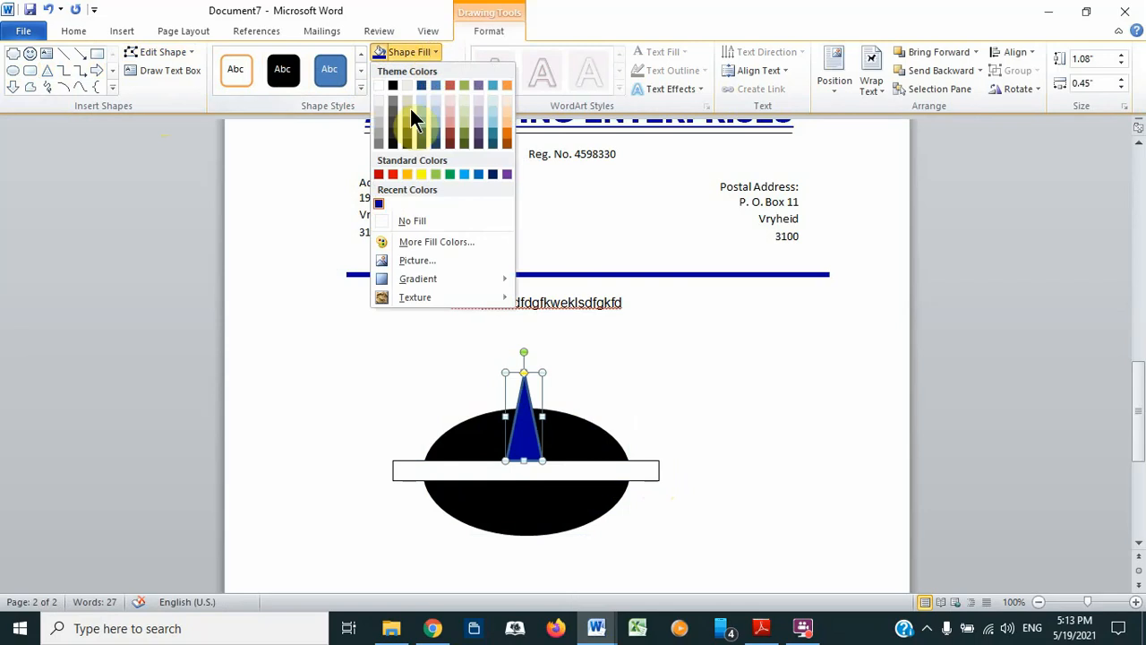
left_click(378, 205)
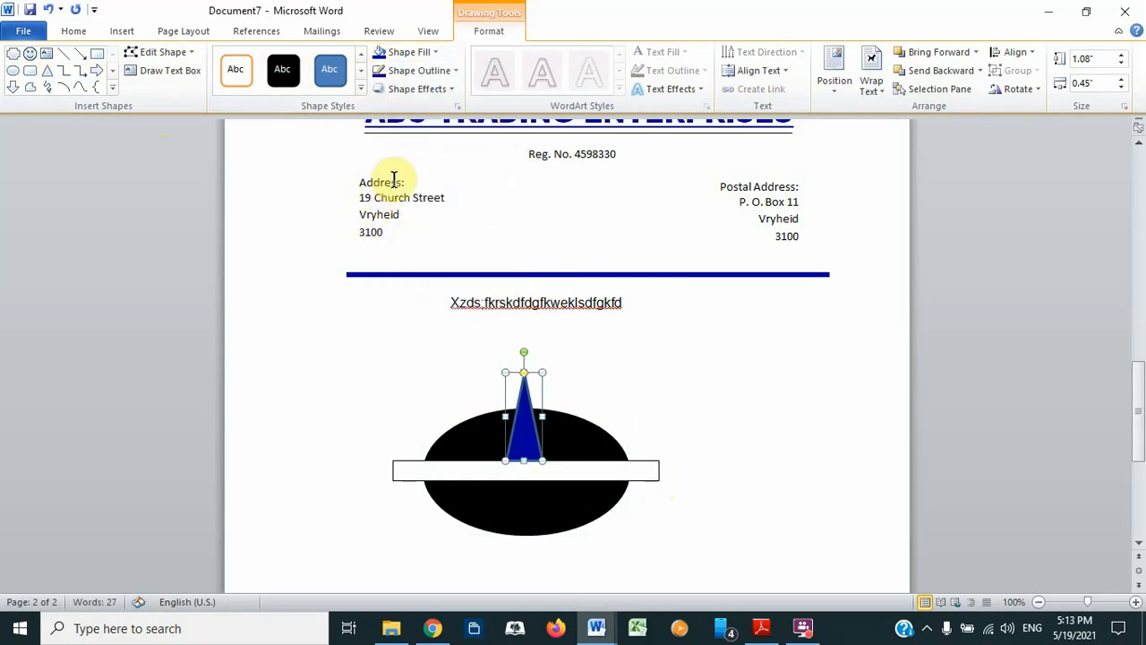
left_click(426, 68)
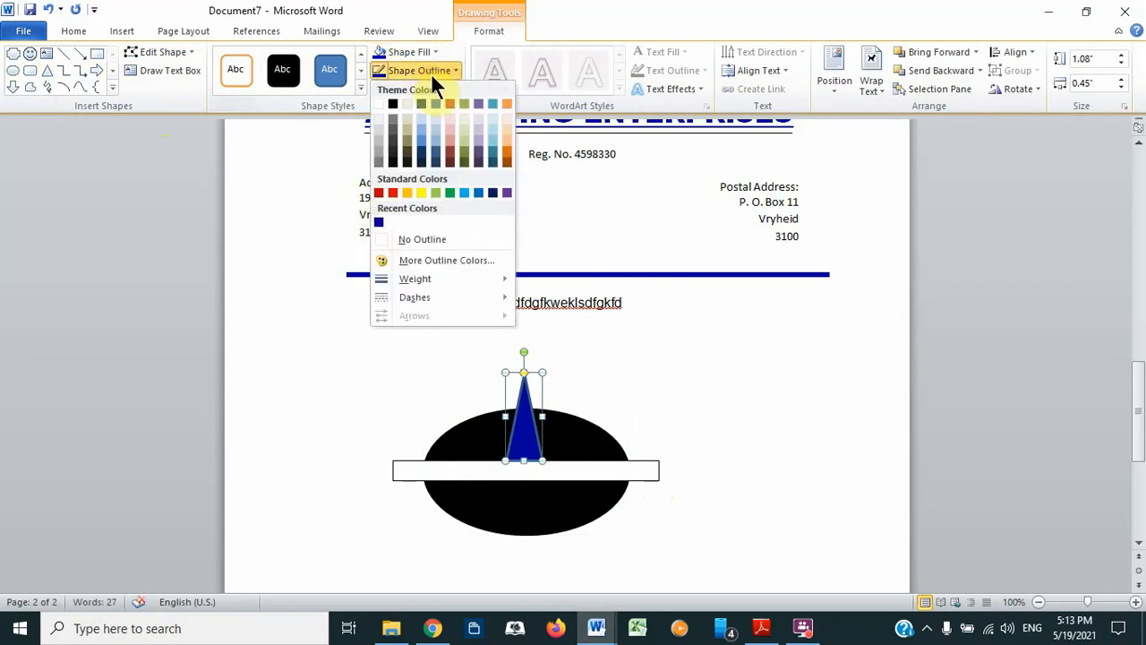
left_click(421, 192)
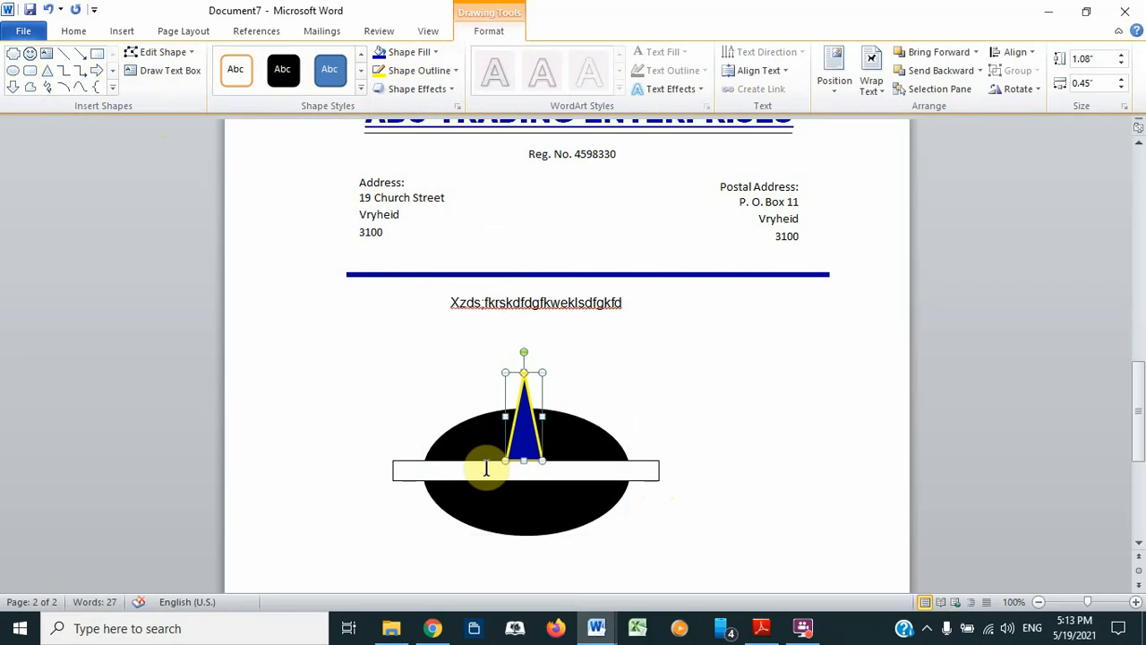
Draw a text box about 0.8 by 0.51 inches in the ellipse's lower half, under the white bar, and enter "APC"
left_click(46, 53)
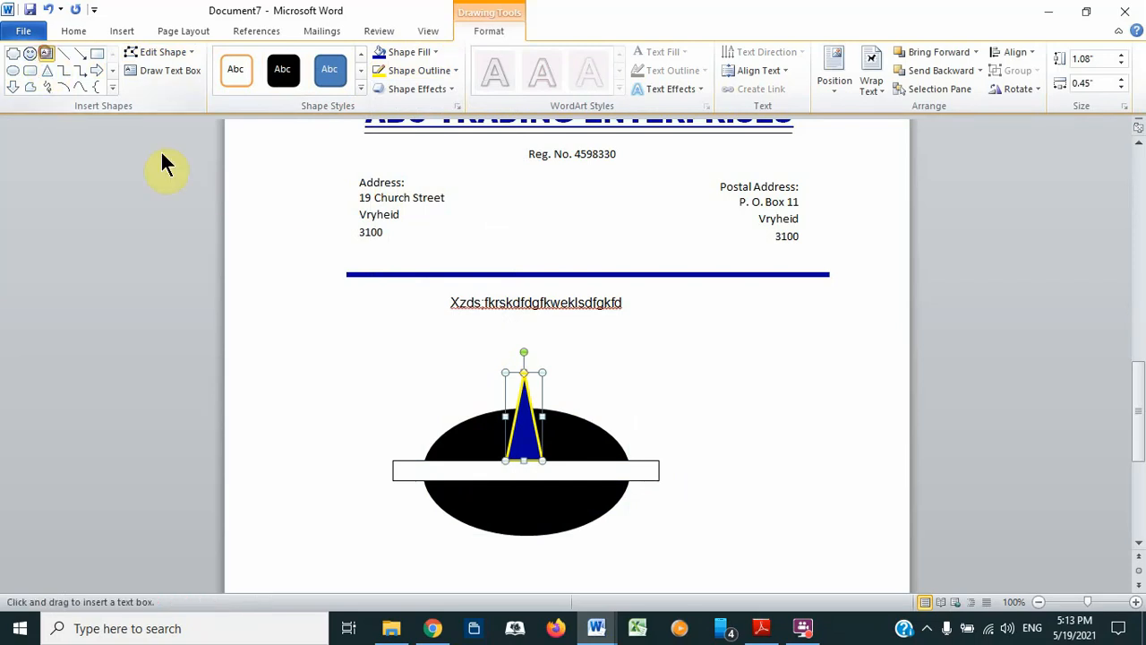
left_click(484, 479)
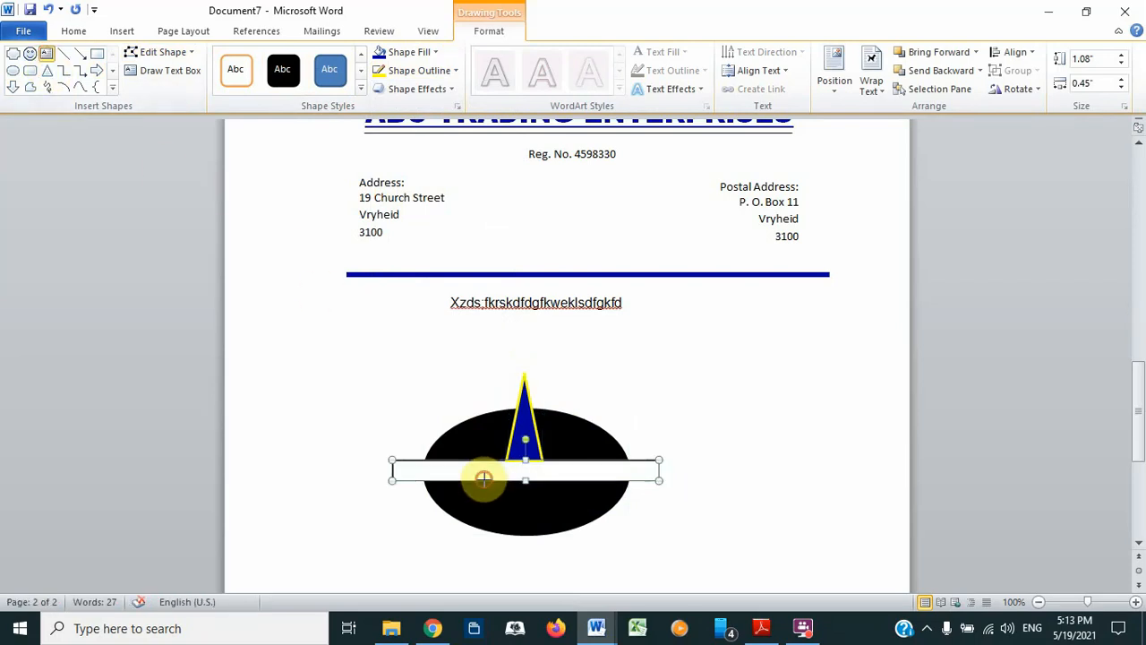
left_click_drag(549, 520, 549, 521)
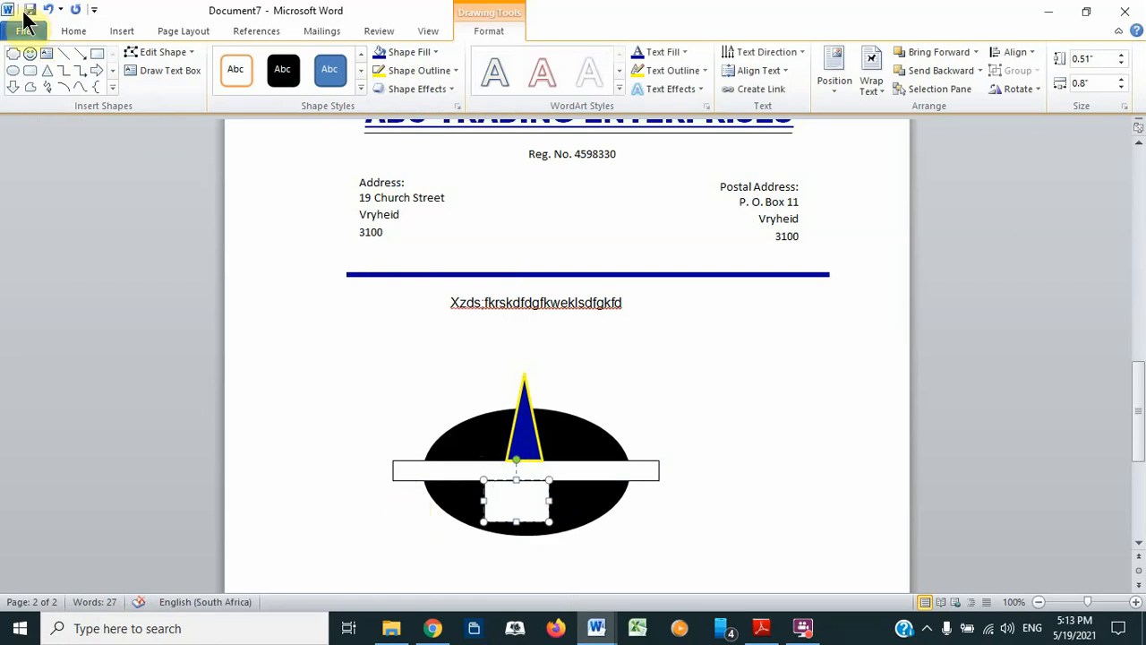
left_click(68, 32)
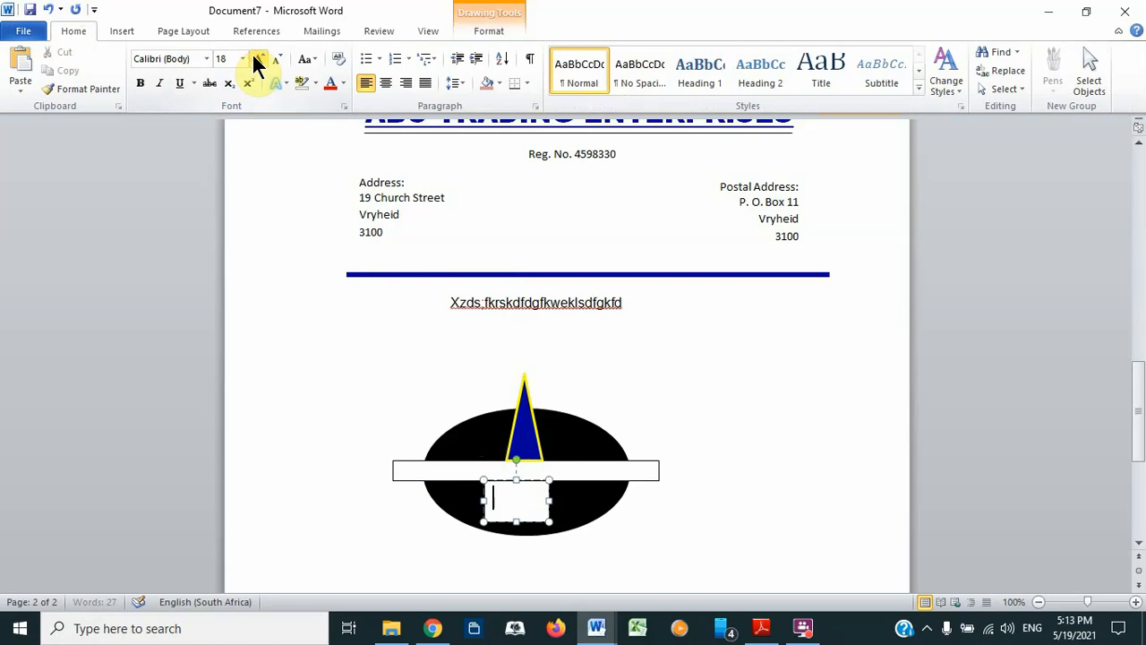
type("APC")
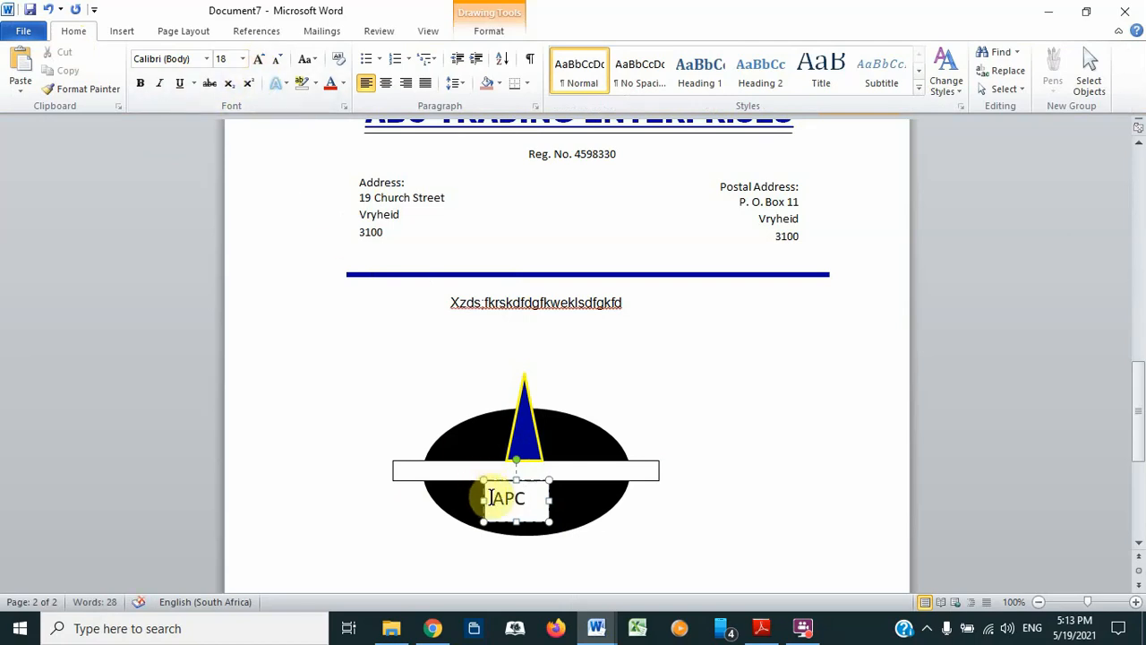
Centre the "APC" text, make it bold and increase its font size to 20
left_click_drag(489, 498, 537, 497)
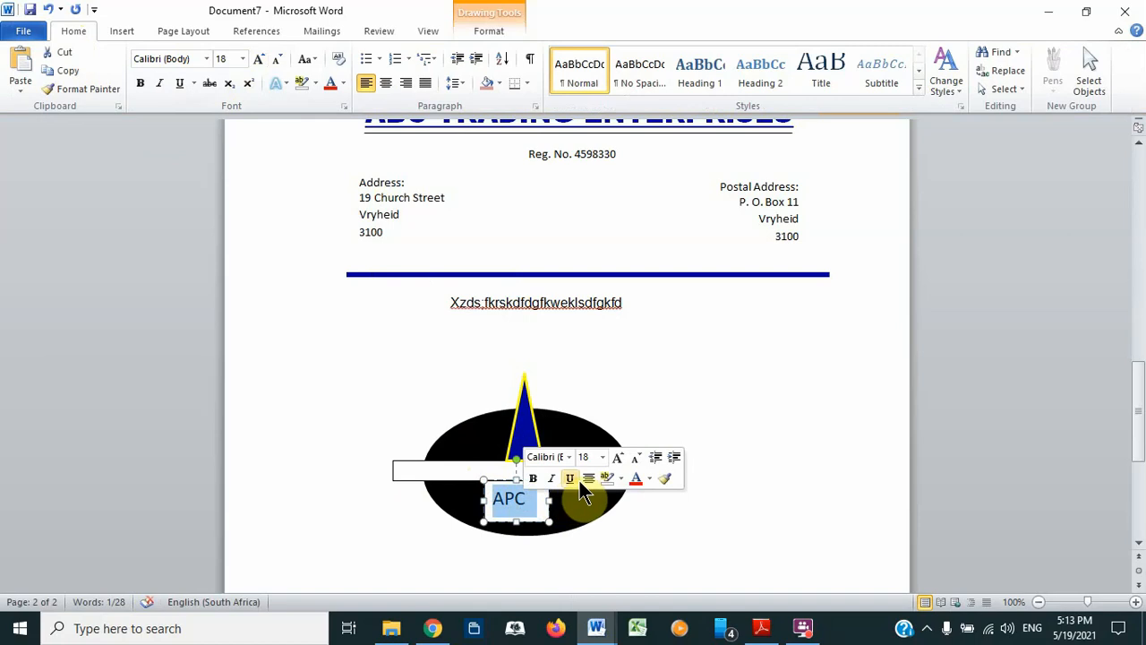
left_click(588, 478)
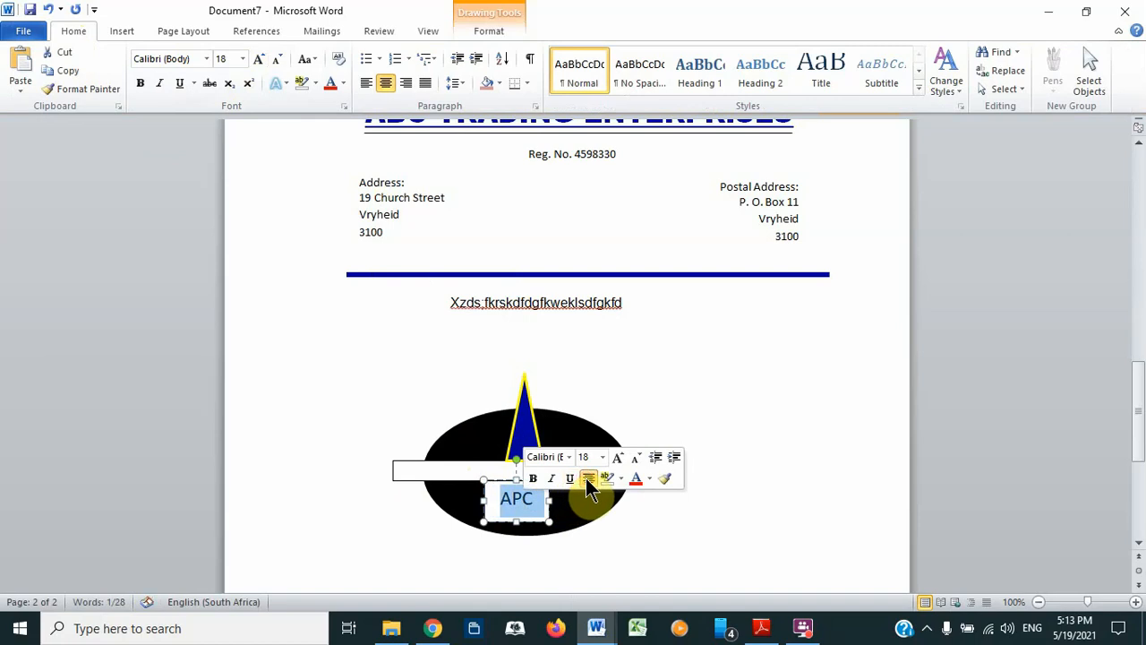
left_click(534, 480)
left_click(617, 458)
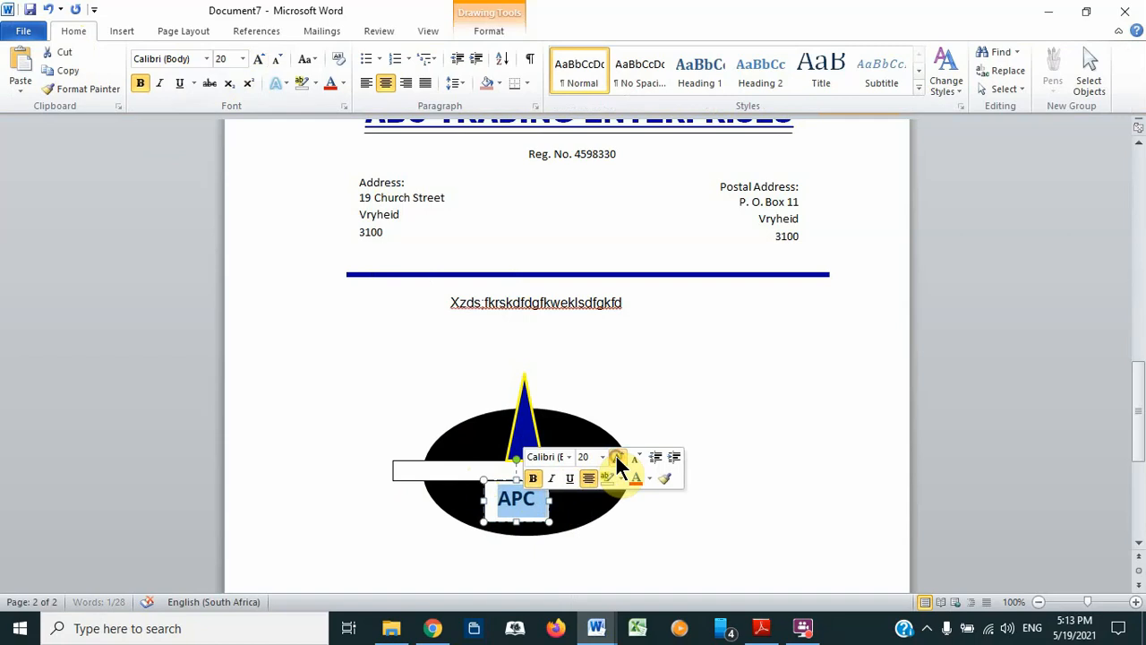
Remove the outline from the "APC" text box
left_click(472, 14)
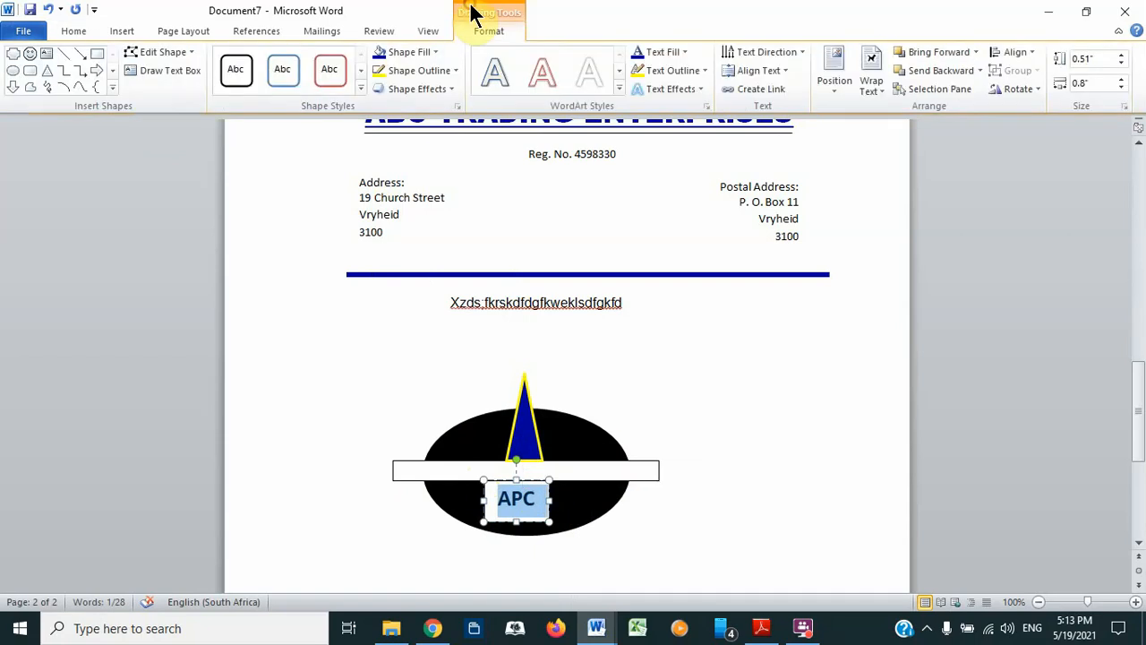
left_click(434, 68)
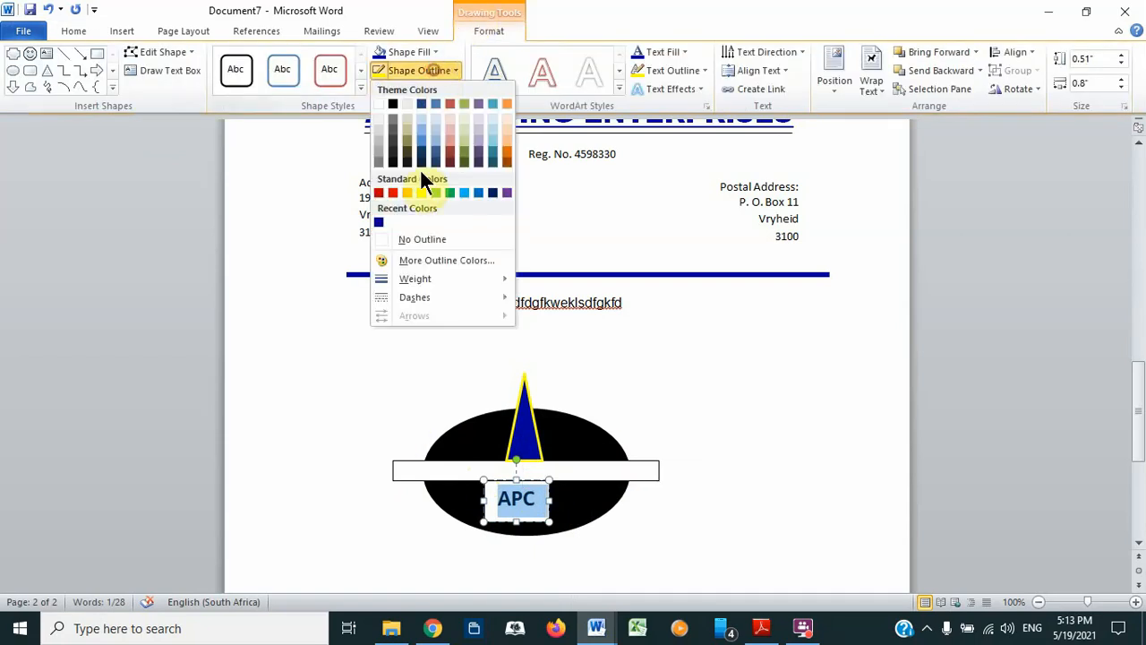
left_click(394, 239)
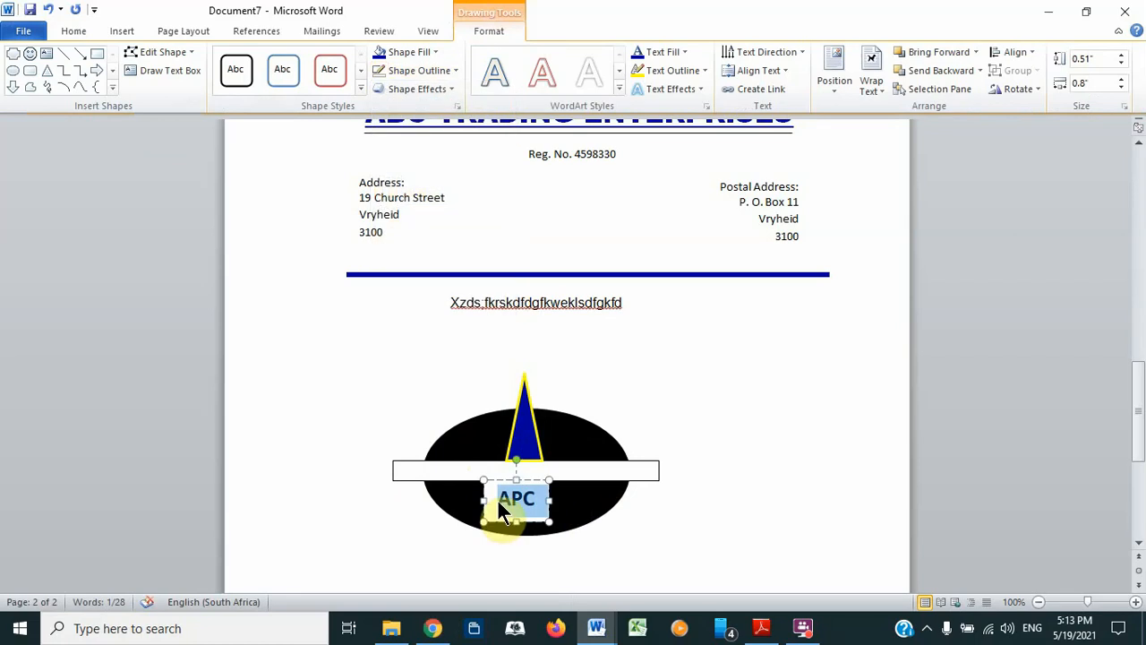
Set the fill of the "APC" text to none, and set its text box's shape fill to none
left_click(660, 47)
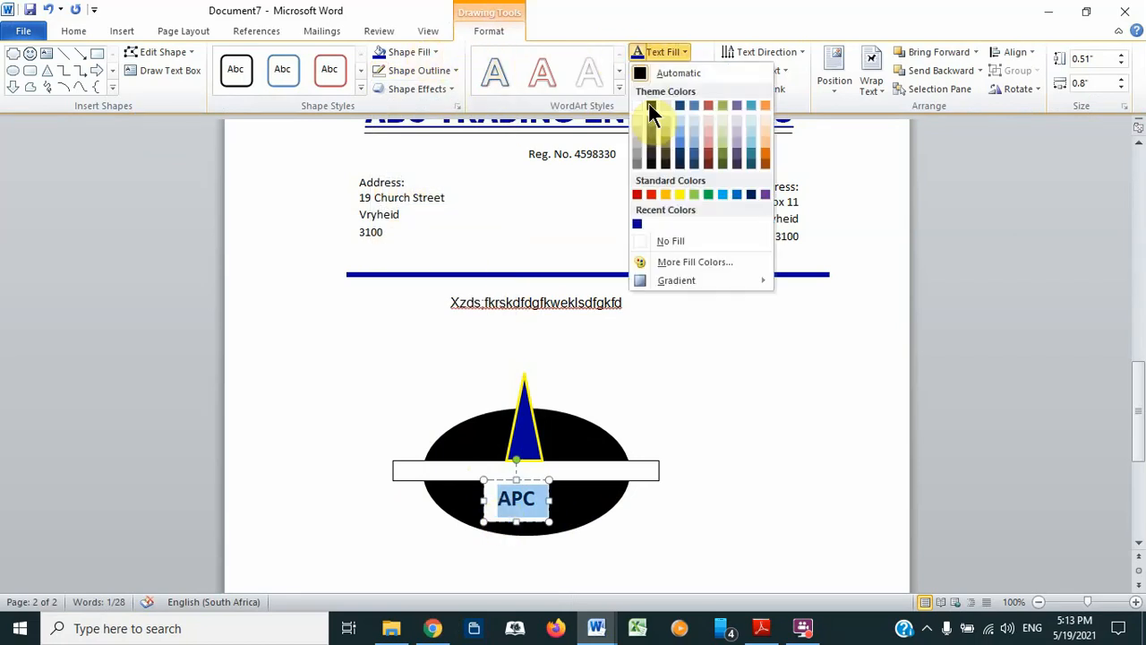
left_click(639, 239)
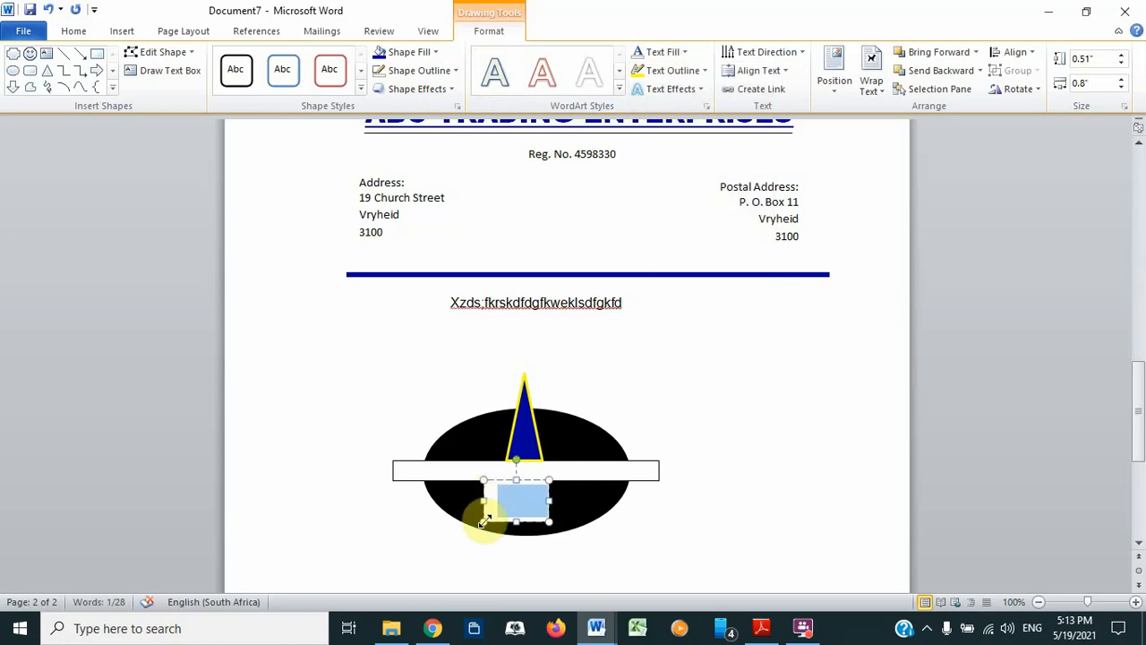
left_click(485, 520)
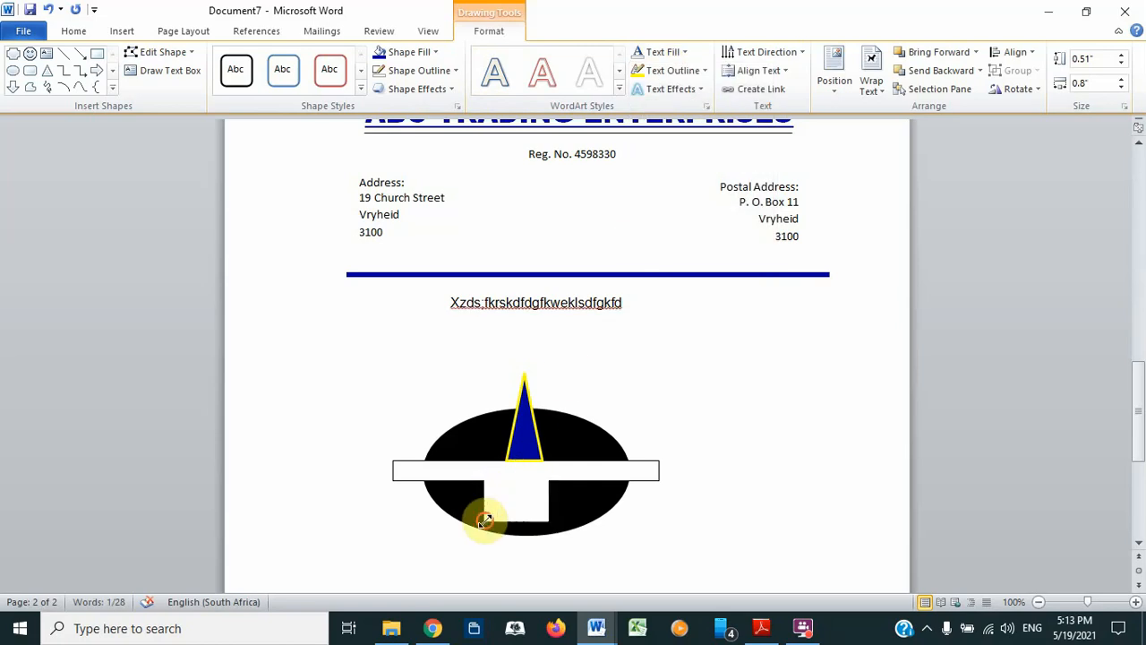
left_click(421, 46)
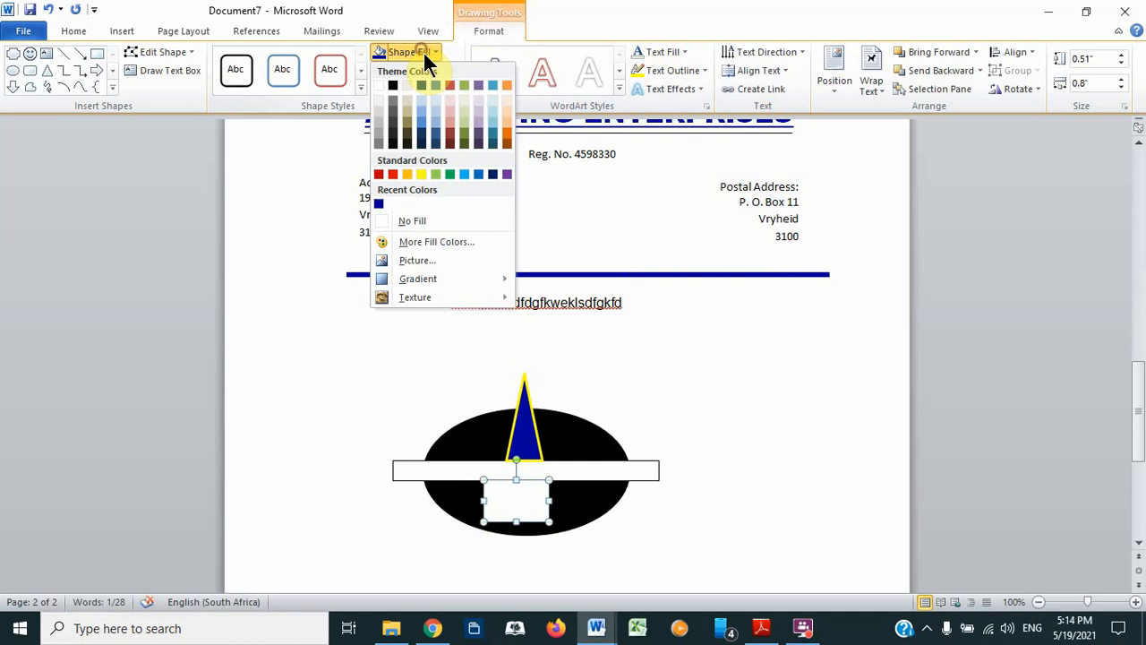
left_click(396, 219)
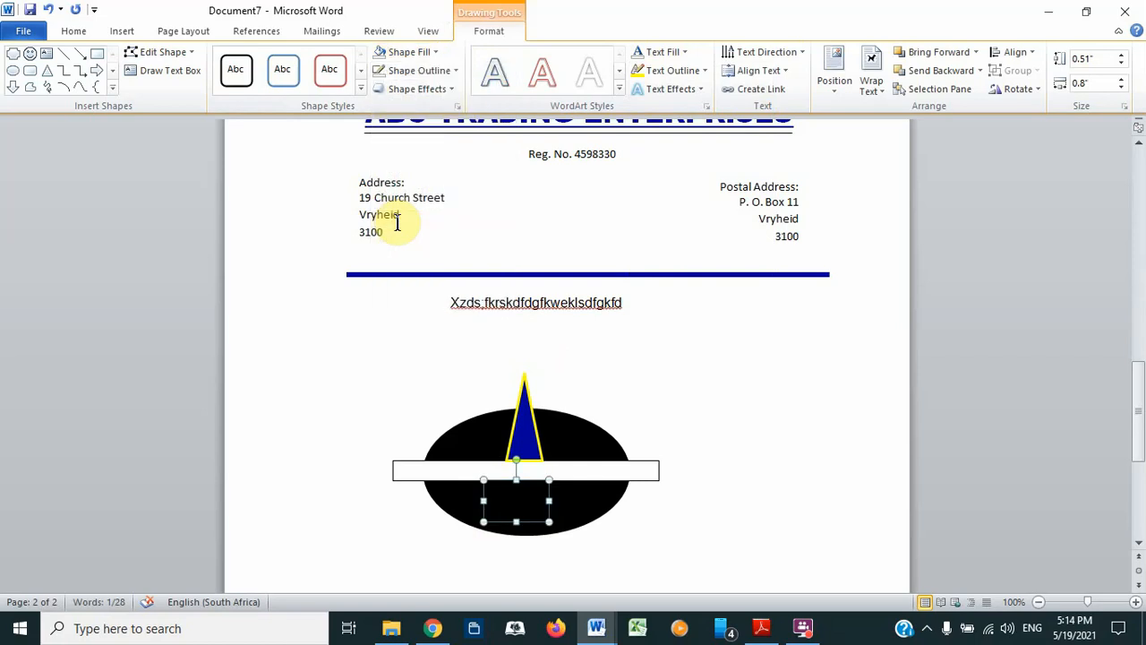
Try to set the text fill to white with only the cursor placed in the "APC" text box
double_click(497, 507)
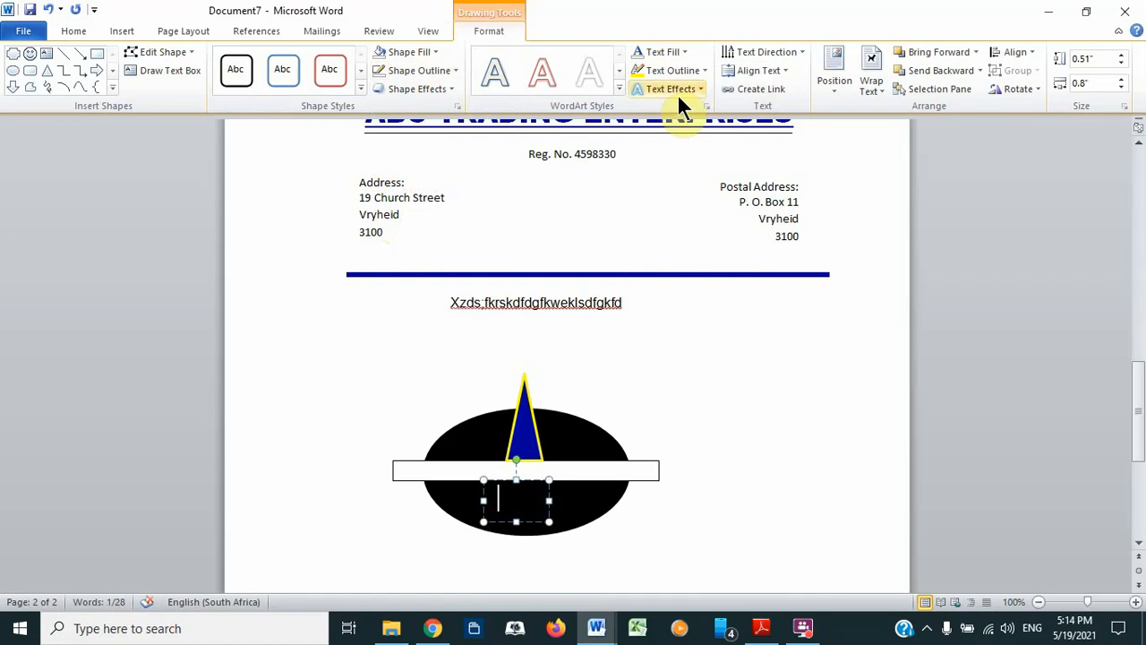
left_click(686, 51)
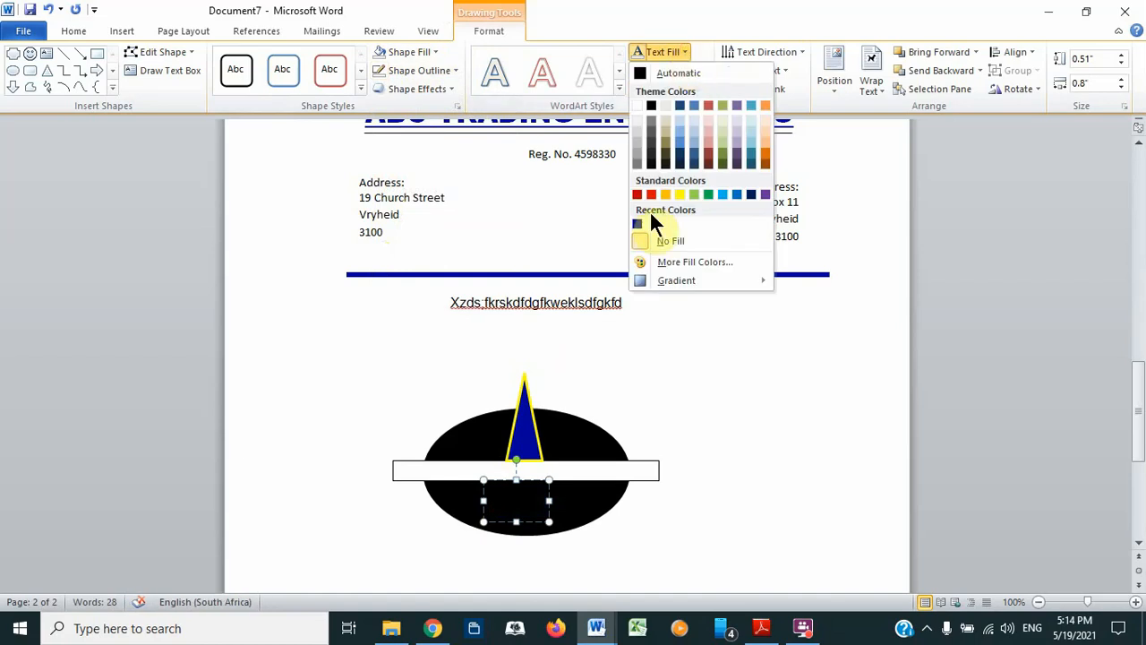
left_click(634, 103)
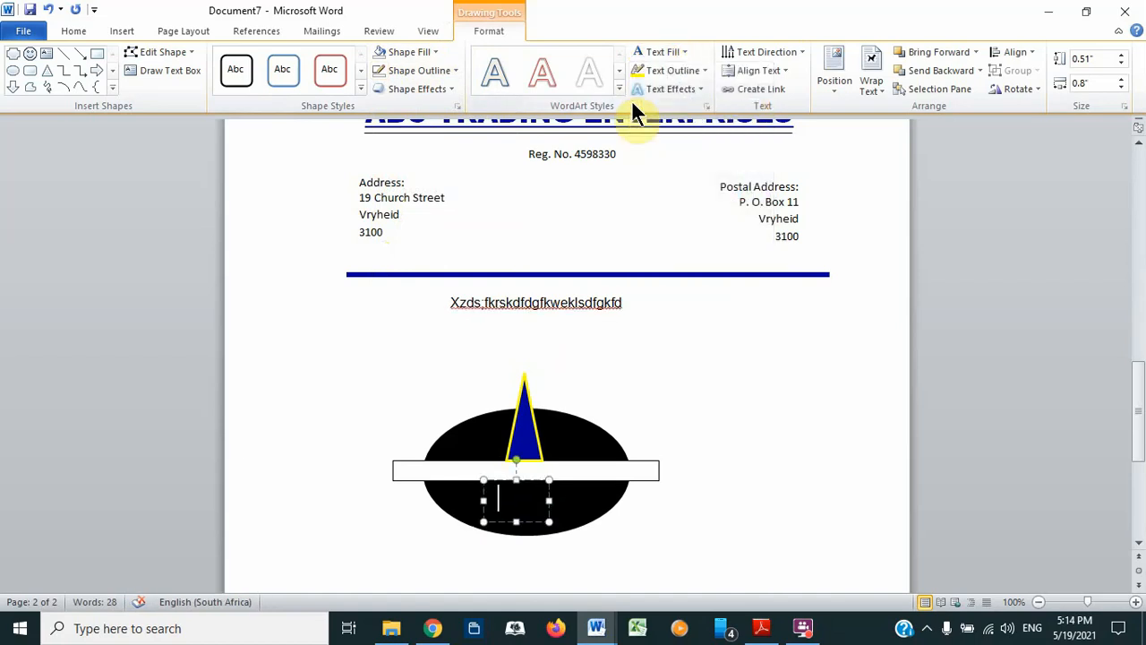
left_click(683, 51)
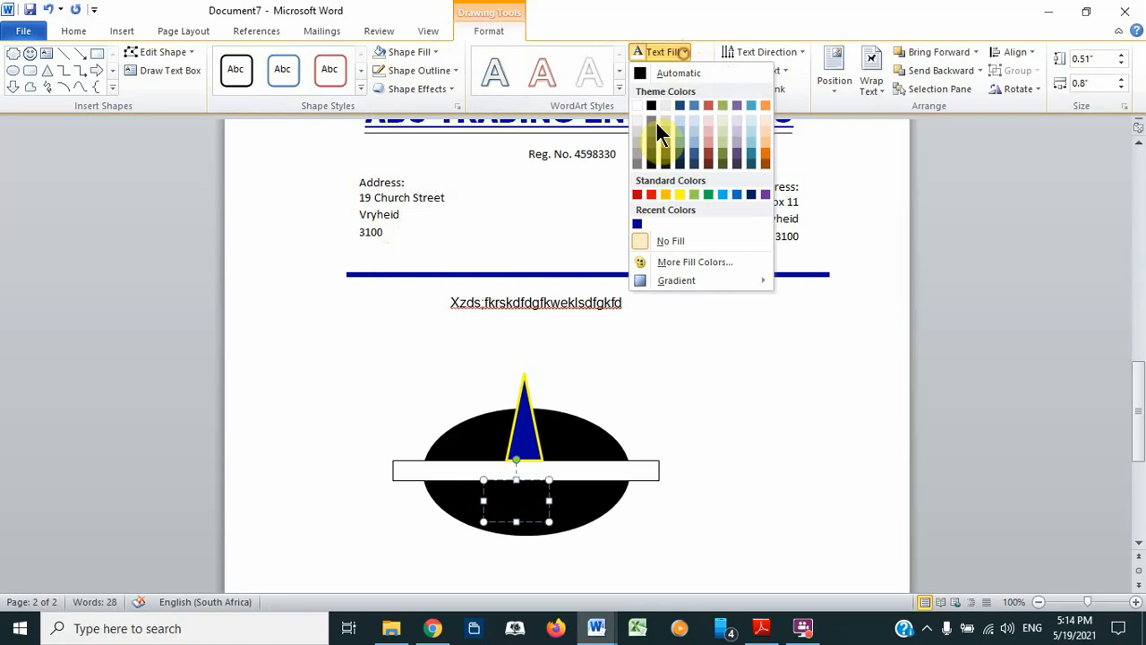
left_click(512, 493)
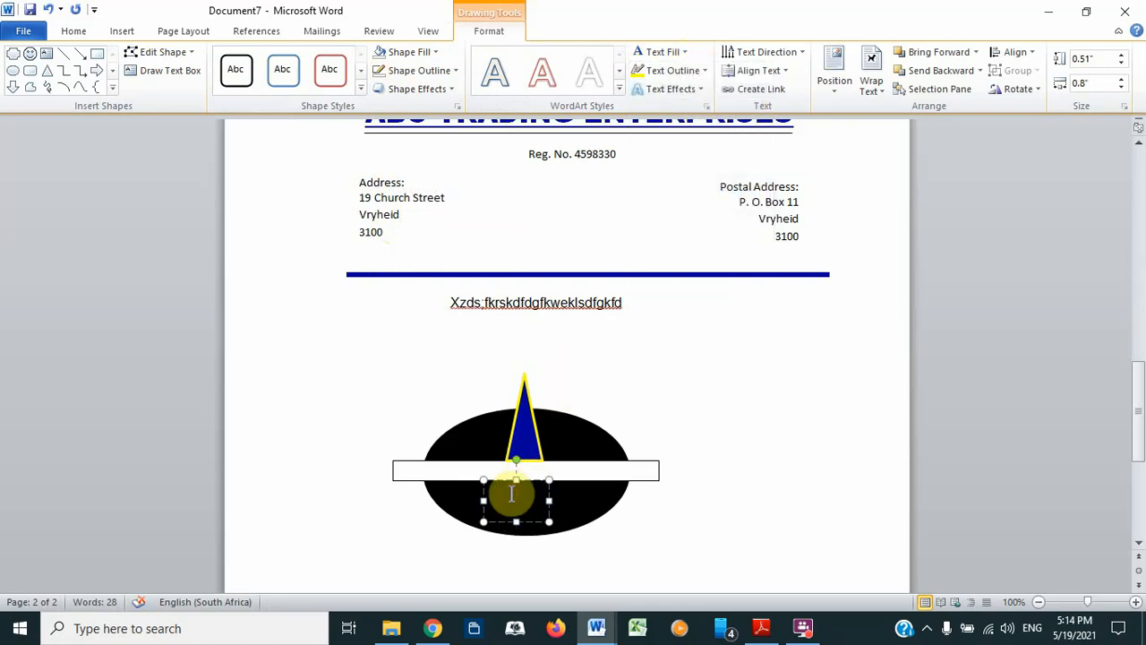
Set the fill of the selected "APC" text to white and nudge its text box slightly to the right within the ellipse
double_click(512, 493)
left_click(687, 52)
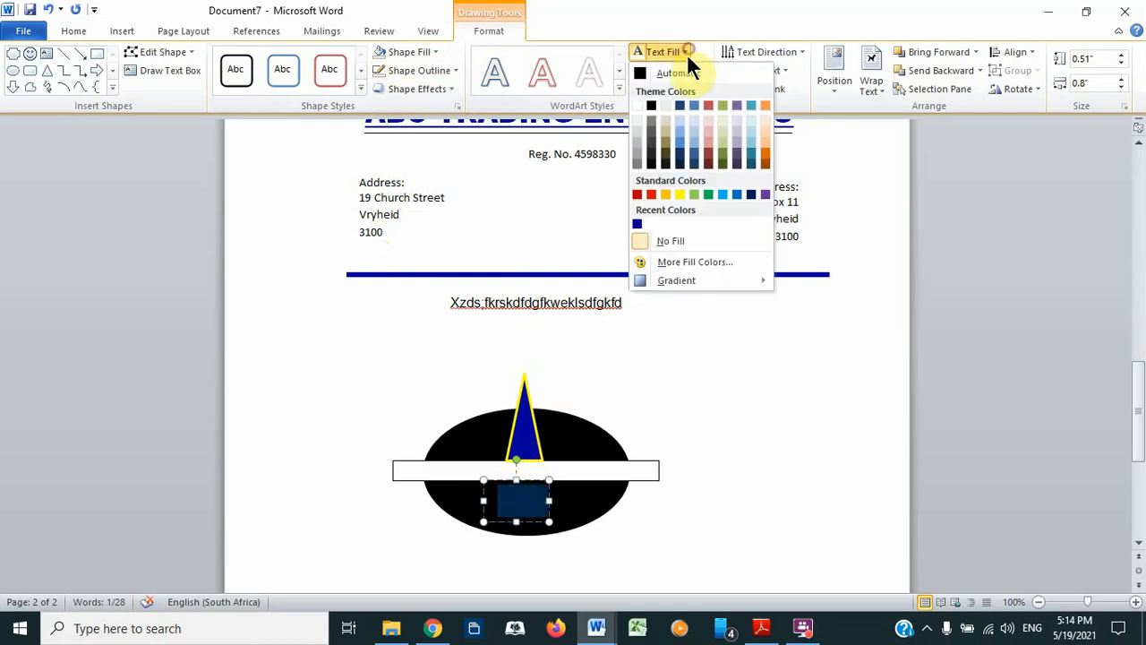
left_click(638, 104)
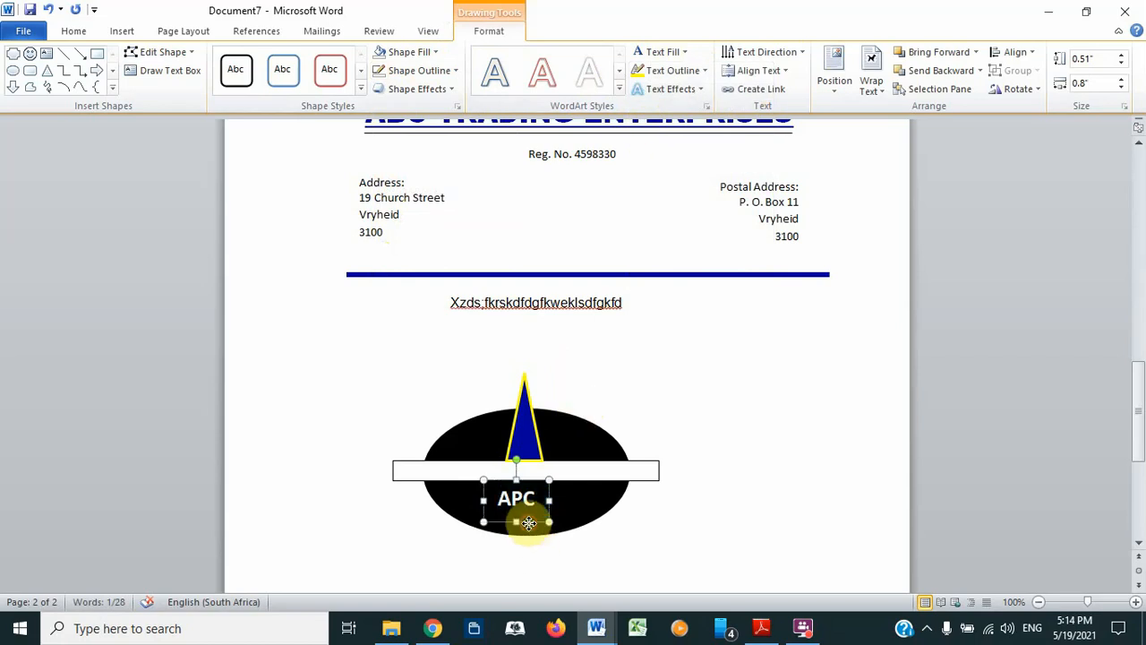
left_click_drag(529, 525, 531, 524)
left_click(685, 551)
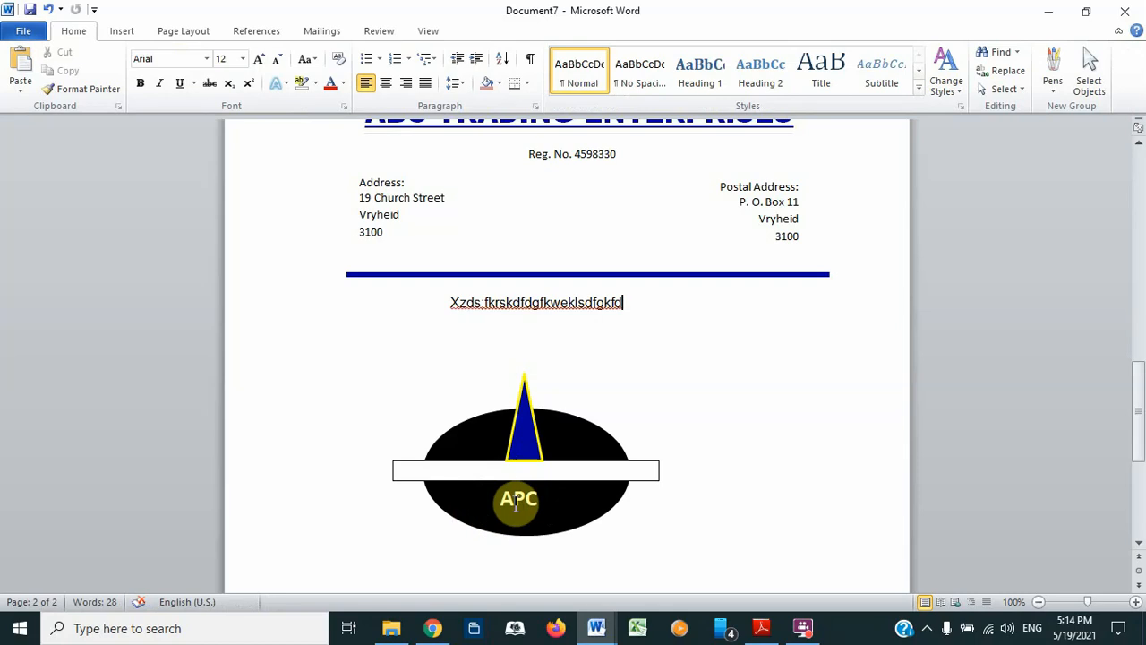
Nudge the "APC" text box to the right in fine increments until it is centred in the ellipse below the triangle
left_click(518, 501)
left_click(518, 519)
key("ctrl+Right")
key("ctrl+Right")
key("ctrl+Right")
key("ctrl+Right")
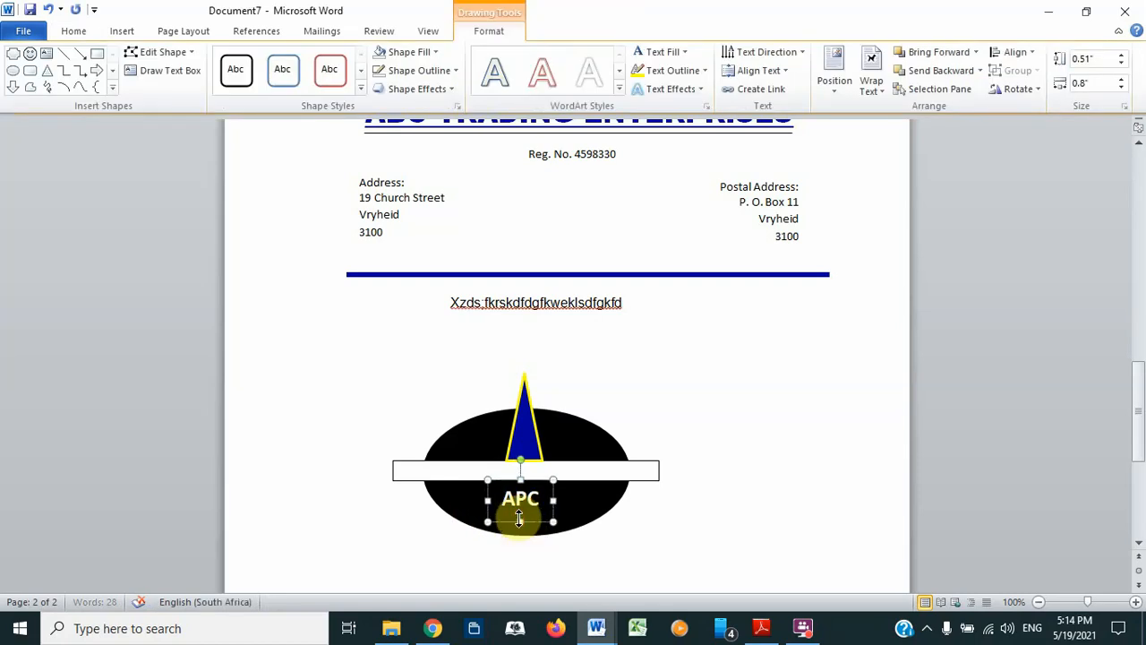
key("ctrl+Right")
key("ctrl+Right")
key("ctrl+Right")
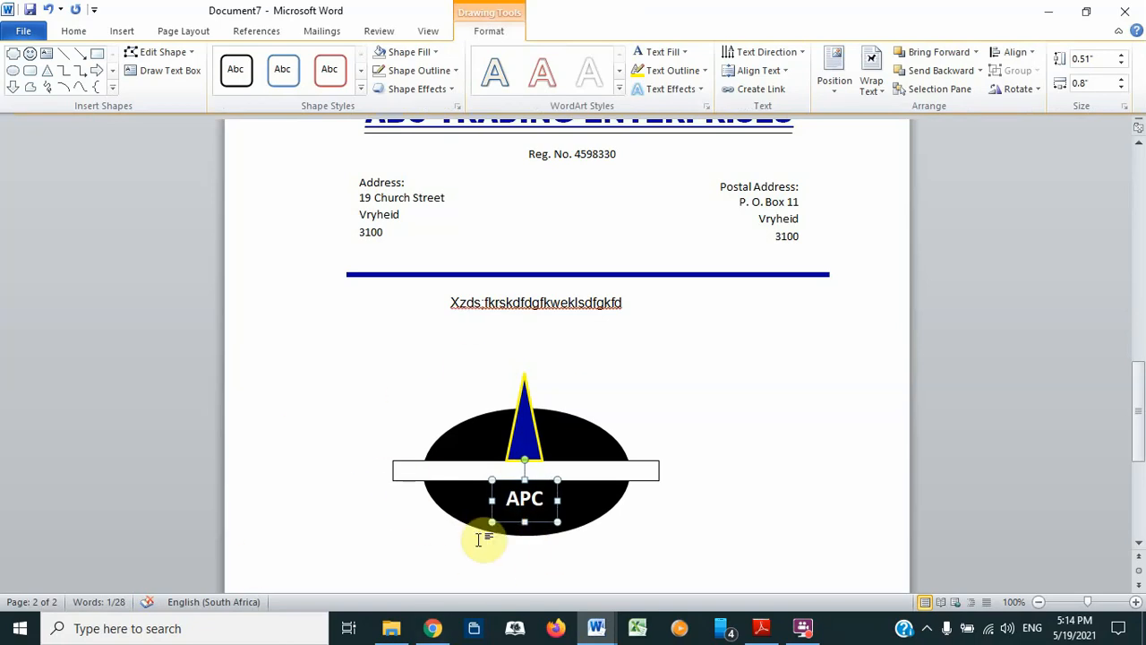
Group the "APC" text box, the white bar, the triangle and the black ellipse into one logo object
left_click(599, 460, "shift")
left_click(528, 420, "shift")
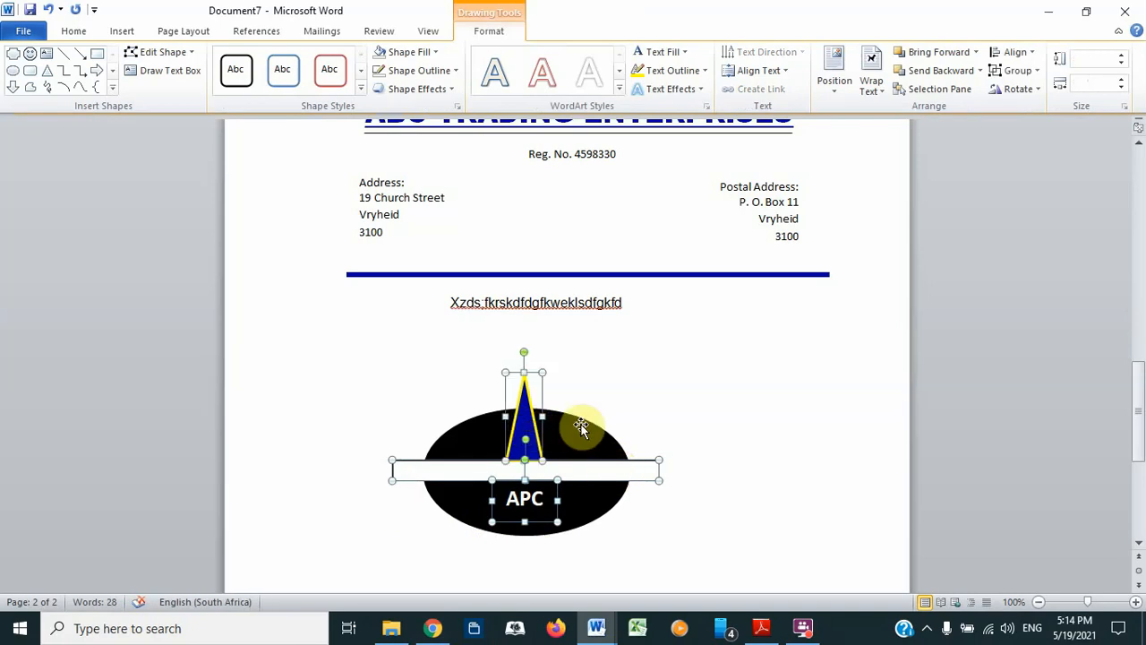
left_click(581, 428, "shift")
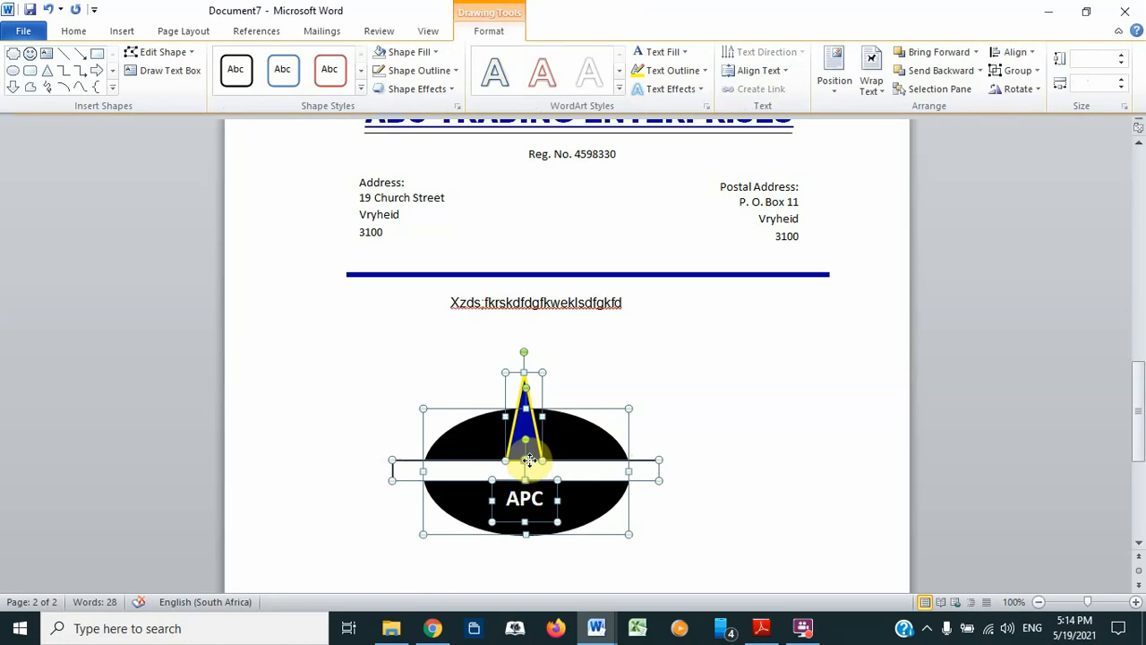
right_click(494, 416)
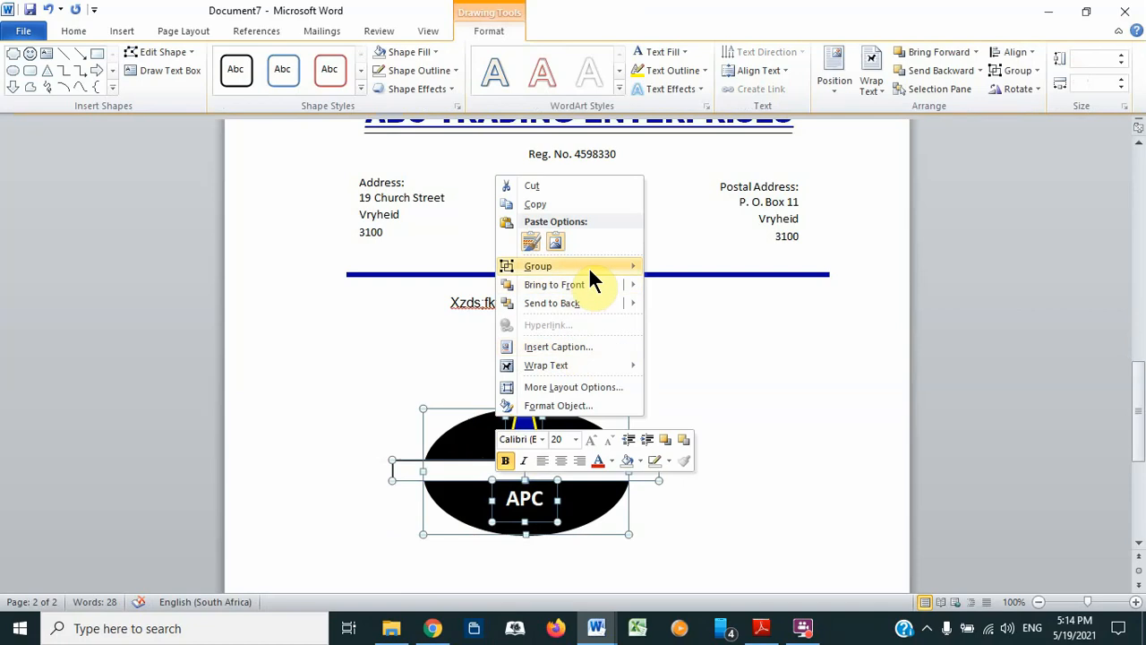
mouse_move(620, 269)
left_click(663, 264)
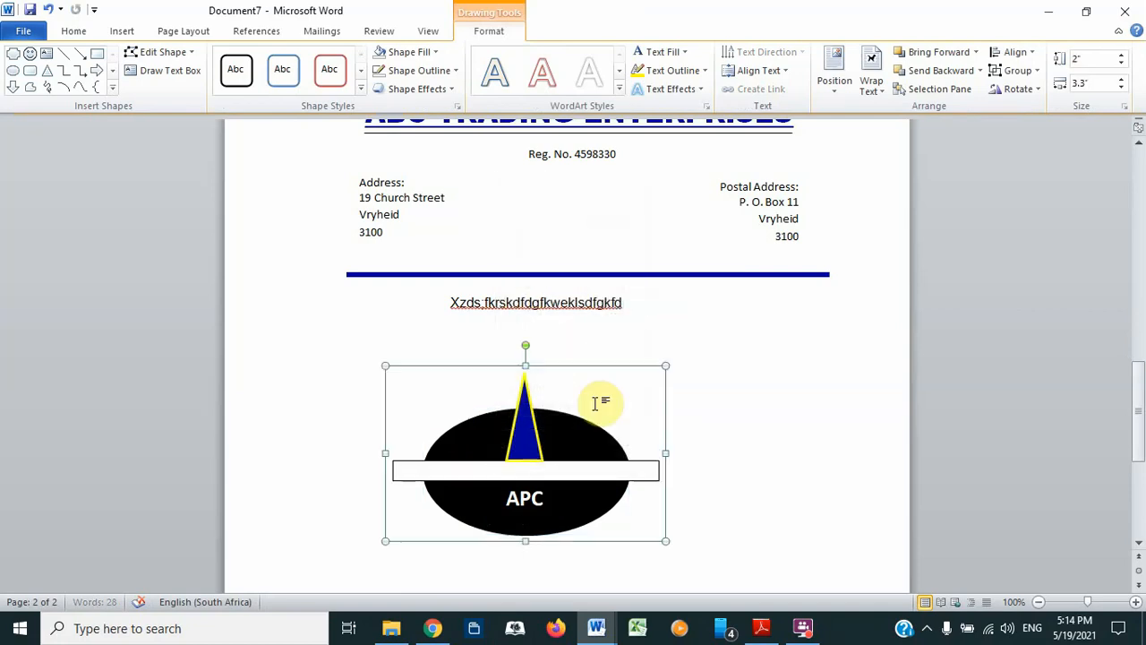
Move the grouped logo around the page as one object and place it below the letterhead's body text, towards the left margin
left_click_drag(589, 425, 818, 328)
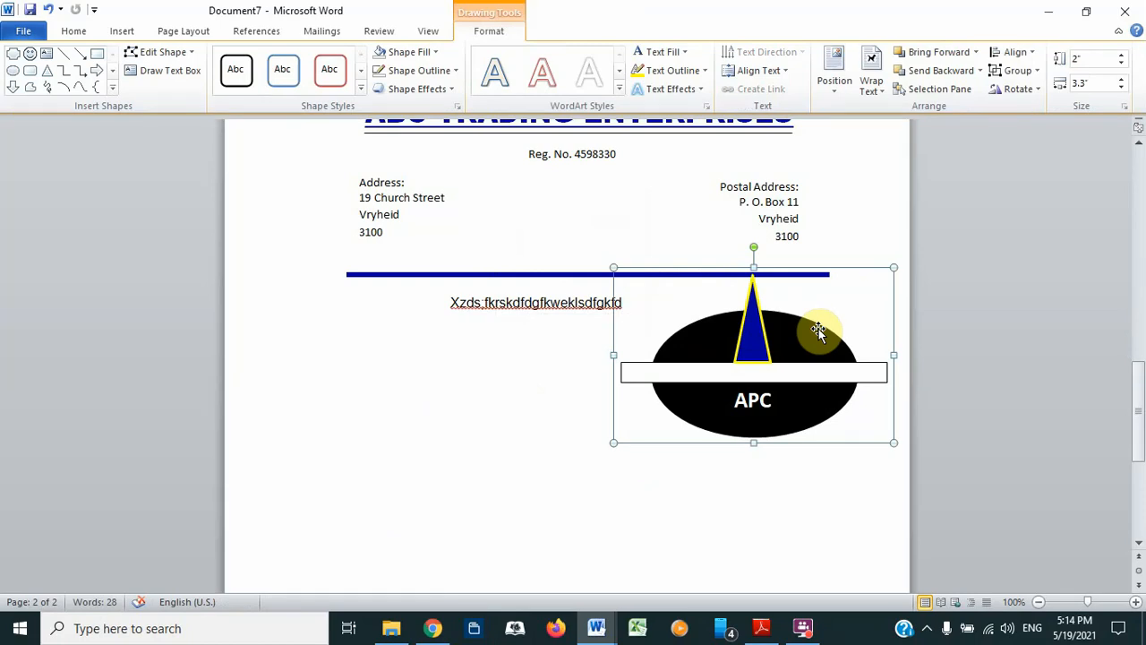
left_click_drag(818, 328, 723, 450)
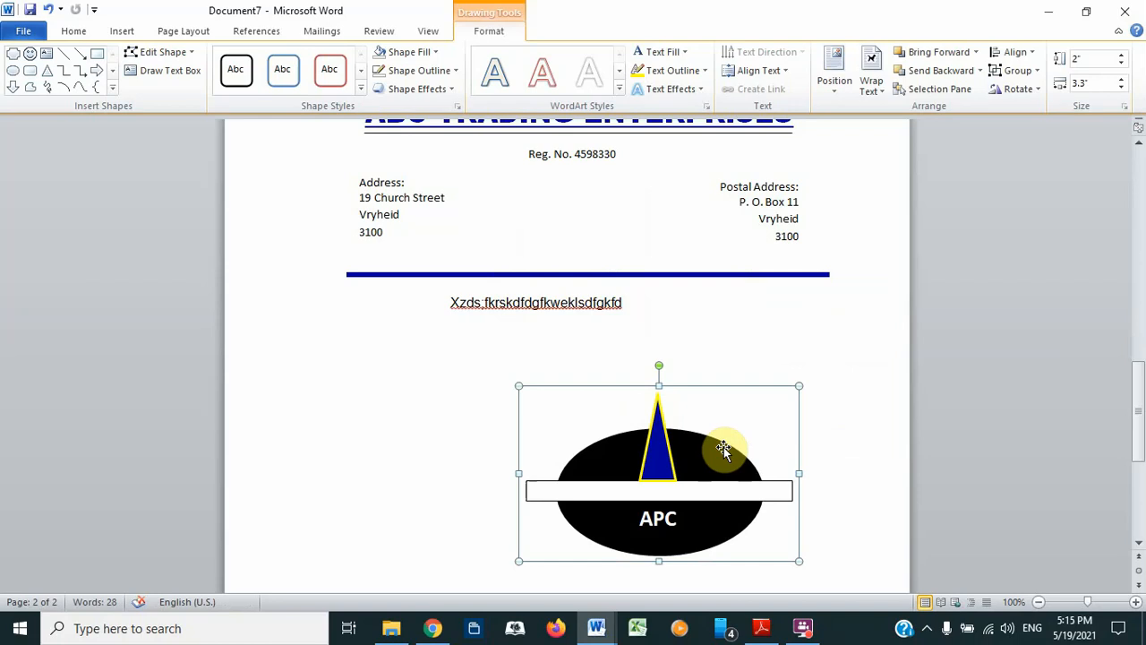
left_click_drag(723, 449, 557, 450)
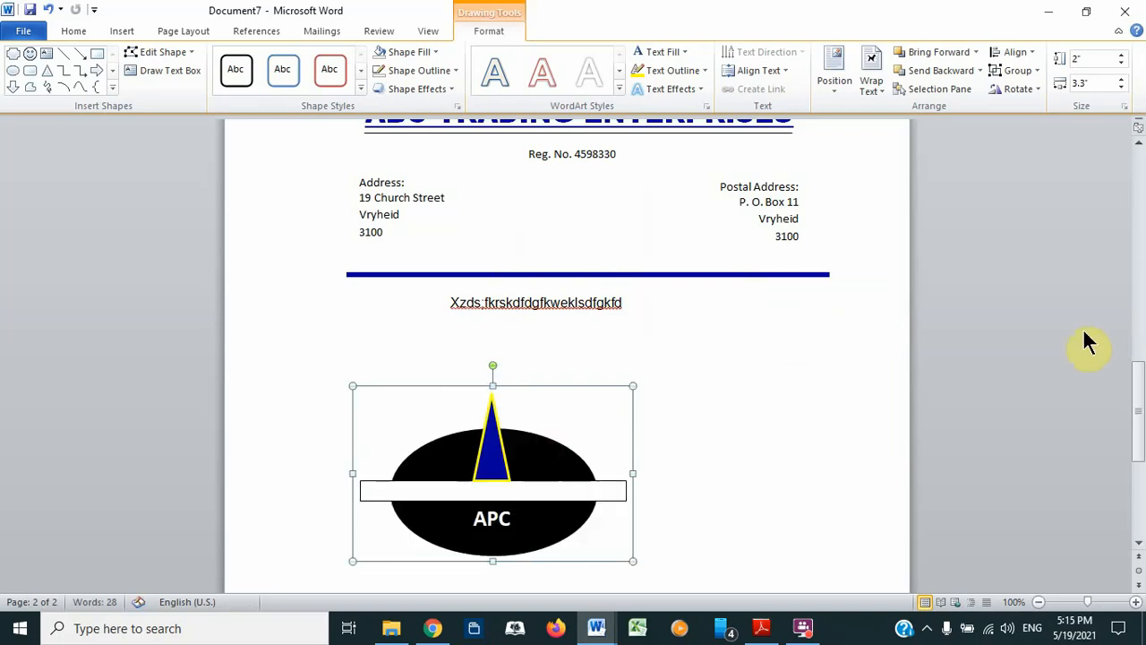
left_click_drag(1135, 411, 1119, 483)
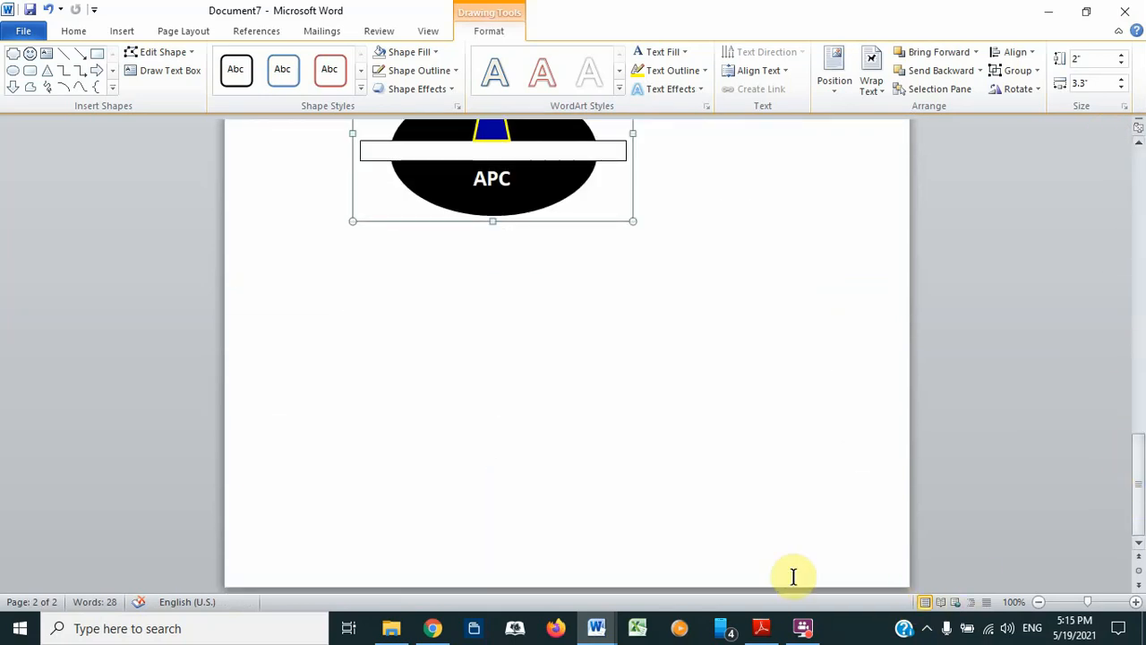
mouse_move(802, 628)
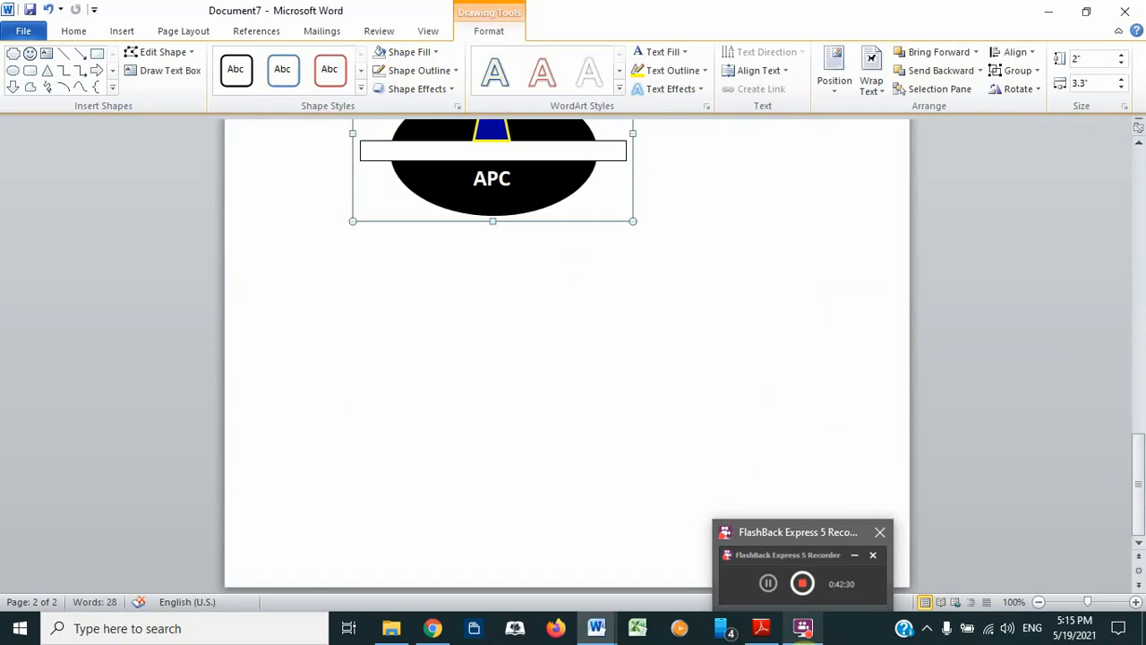
left_click(802, 629)
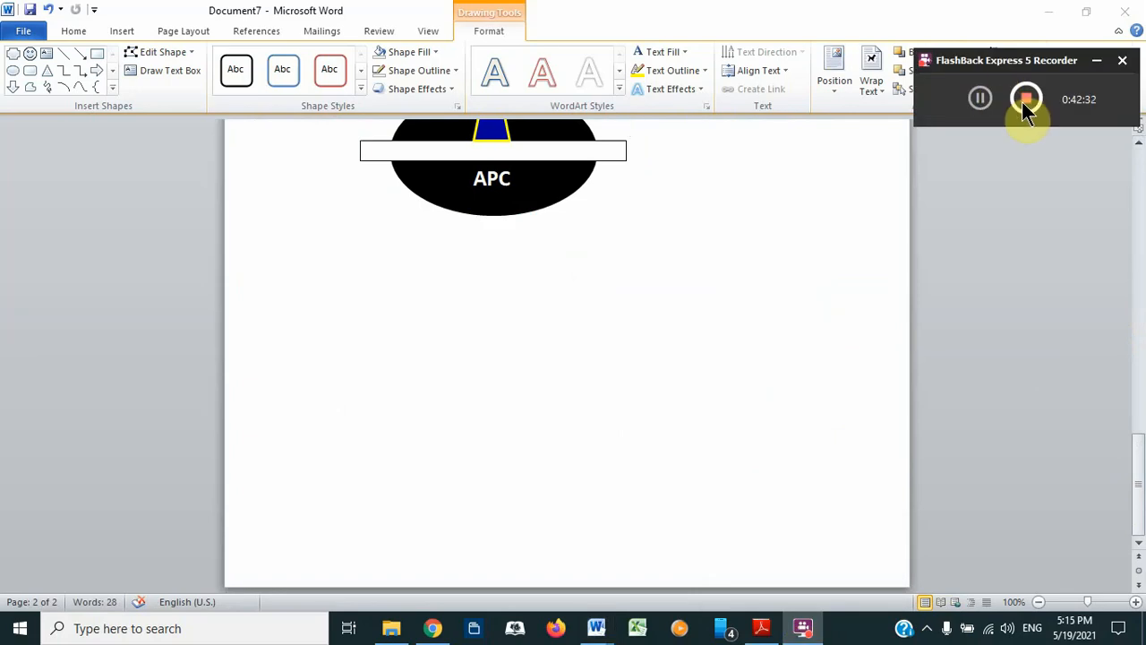